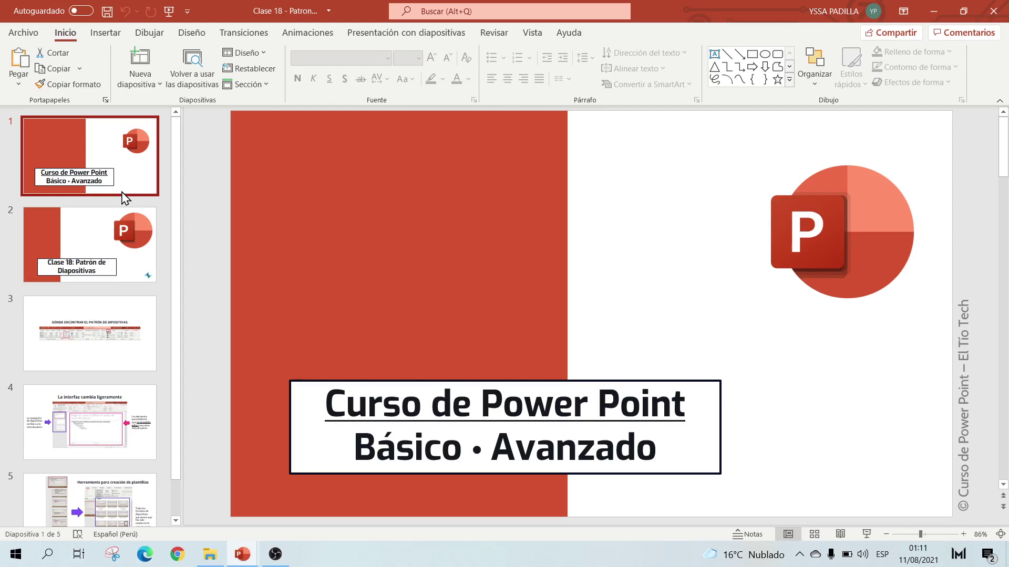
# Show slide 2, 'Clase 18: Patrón de Diapositivas', and bring up the Vista view options
pyautogui.click(96, 247)
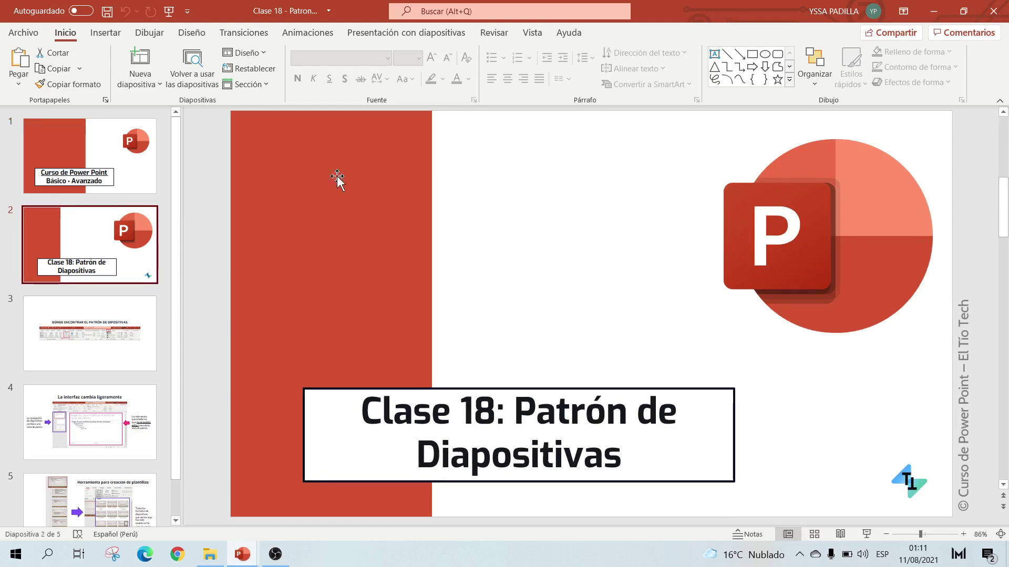
pyautogui.click(532, 35)
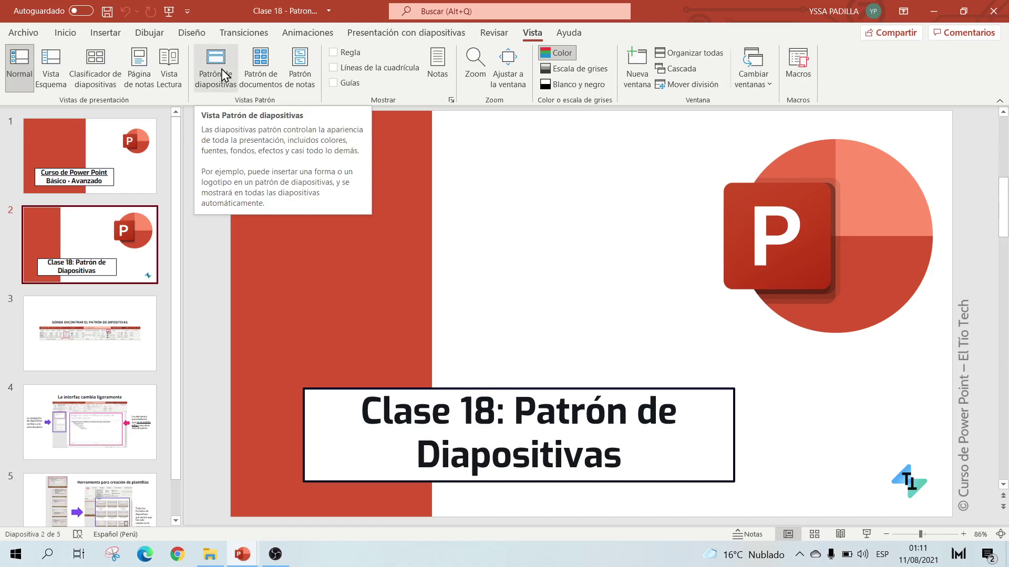
# Page through slides 3, 4 and 5, then return to slide 1
pyautogui.click(108, 344)
pyautogui.scroll(-1, 108, 344)
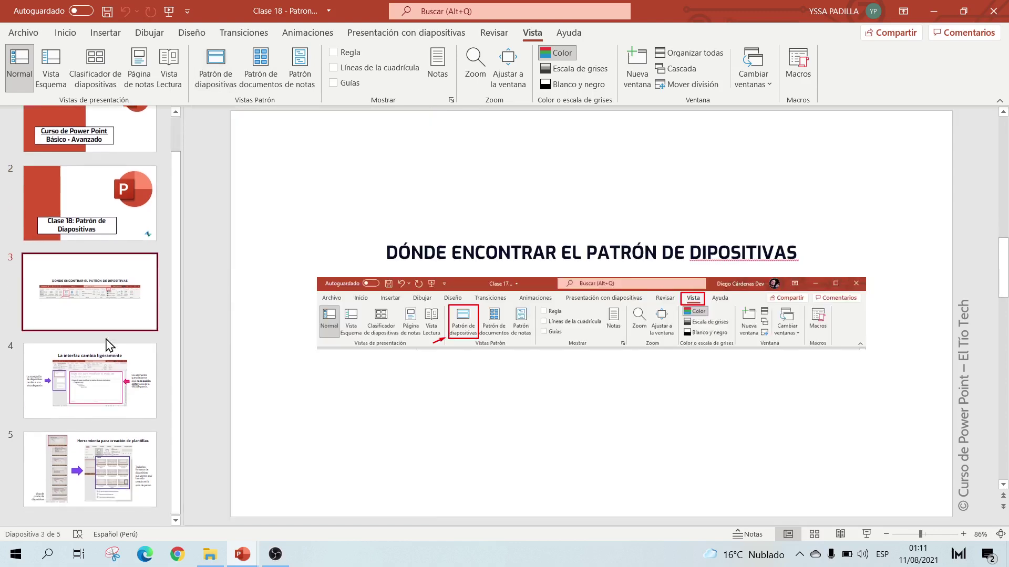
pyautogui.click(94, 389)
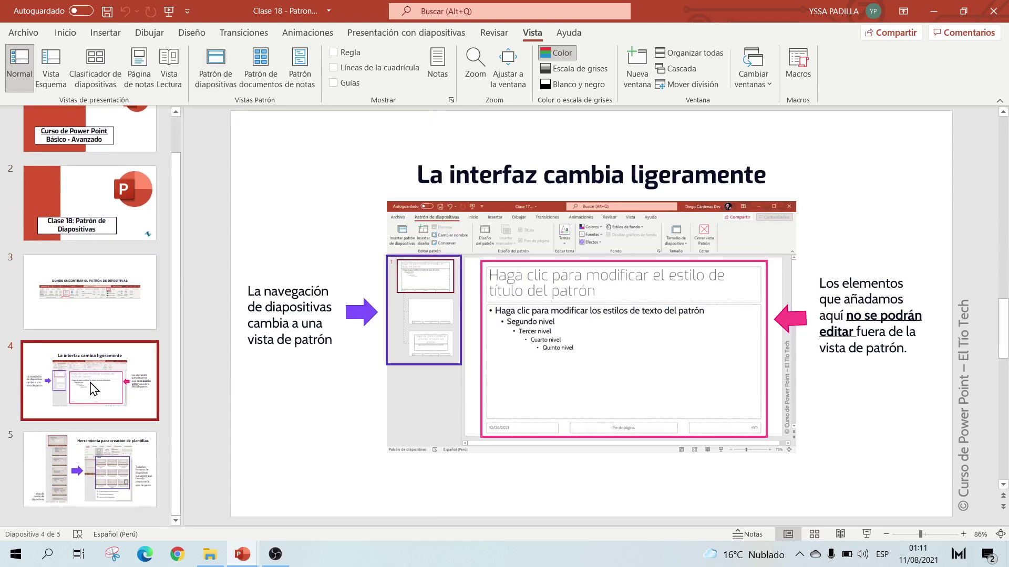
pyautogui.click(84, 465)
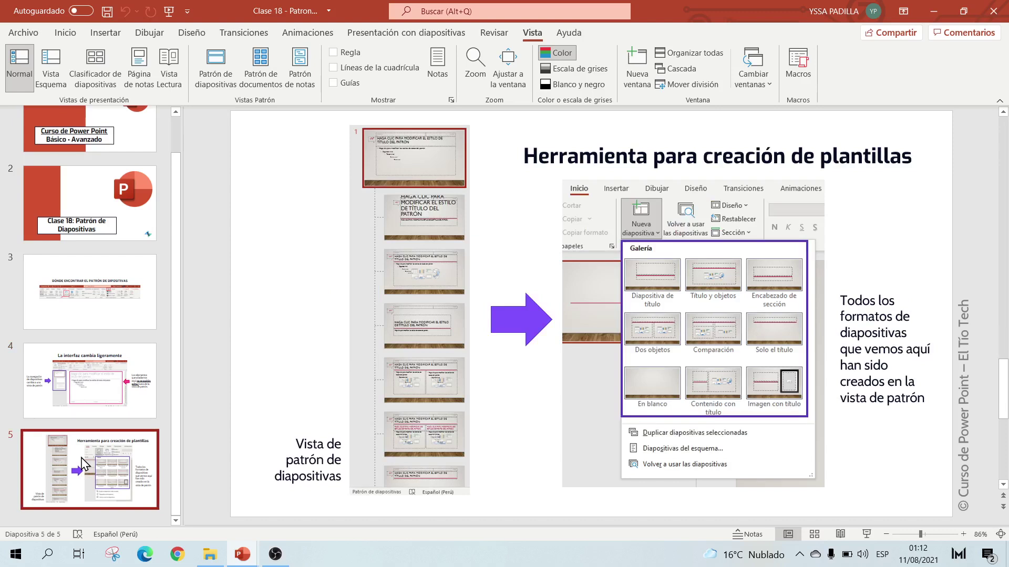
pyautogui.click(99, 138)
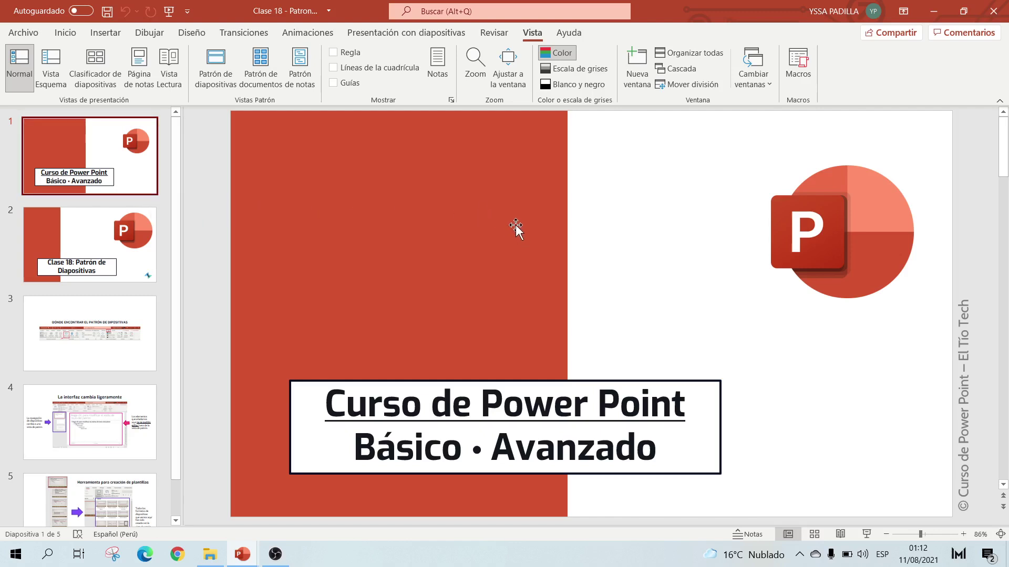
# Widen the red rectangle, try then undo a pink style, and align it to the top edge
pyautogui.moveTo(390, 179)
pyautogui.mouseDown()
pyautogui.moveTo(462, 210)
pyautogui.moveTo(396, 176)
pyautogui.moveTo(409, 187)
pyautogui.moveTo(393, 192)
pyautogui.mouseUp()
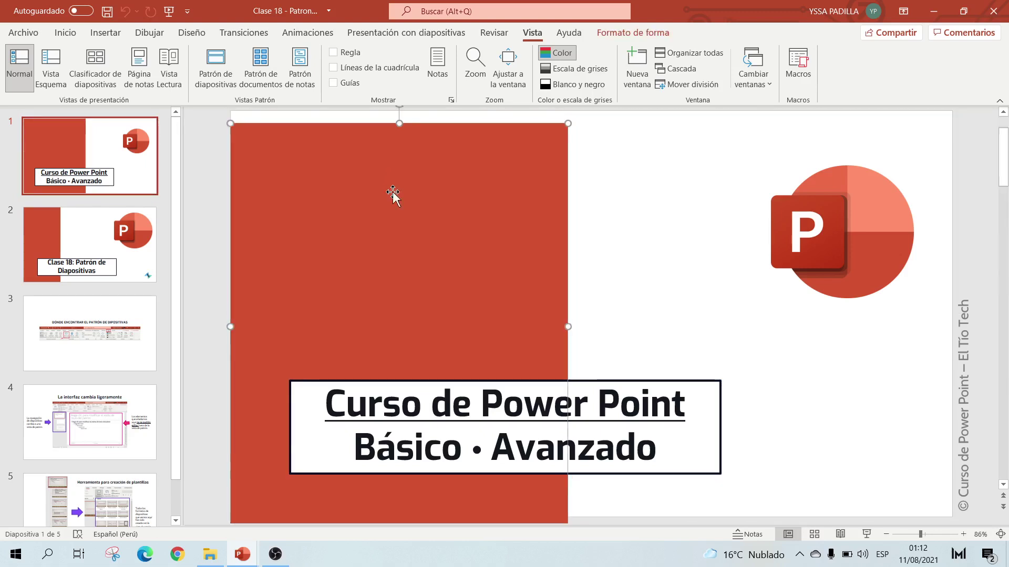
pyautogui.moveTo(568, 326); pyautogui.dragTo(640, 326)
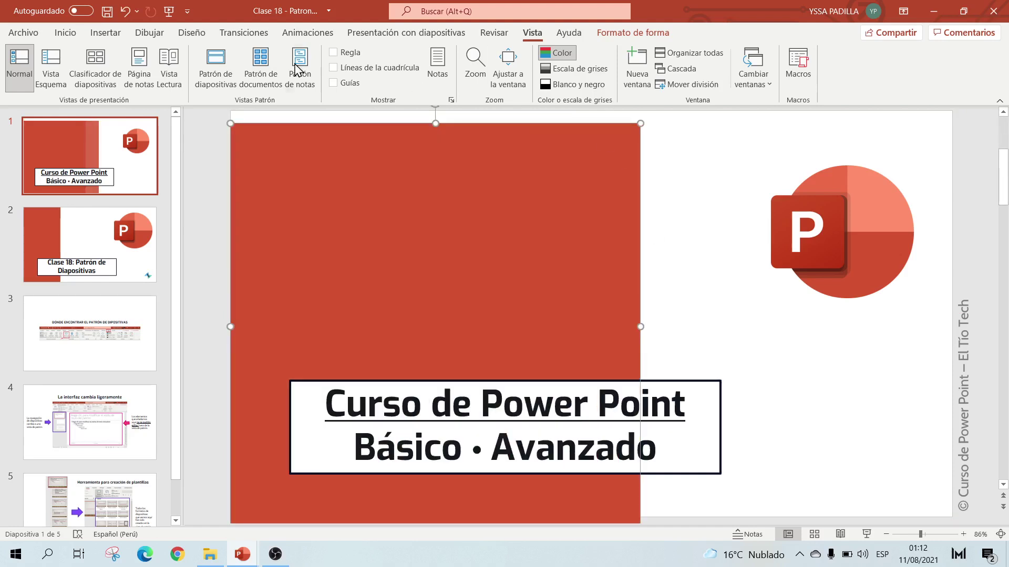
pyautogui.click(601, 33)
pyautogui.click(285, 65)
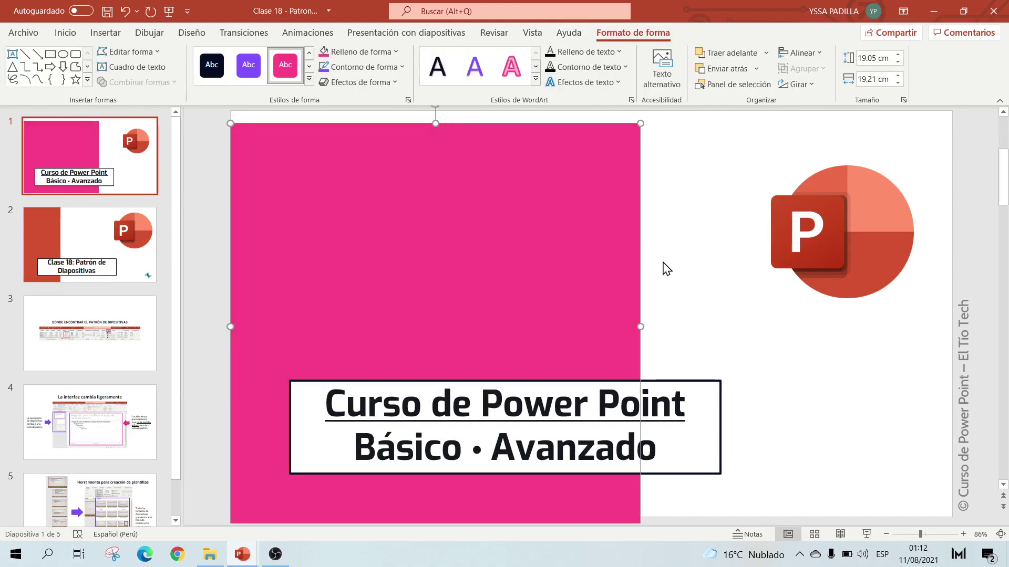
pyautogui.press('Delete')
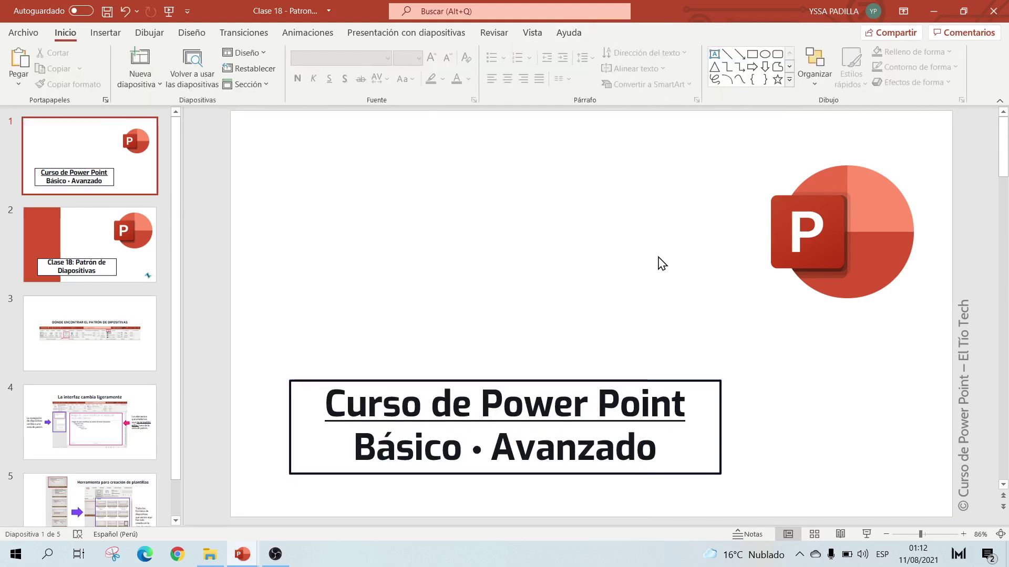
pyautogui.hotkey('ctrl', 'z')
pyautogui.hotkey('ctrl', 'z')
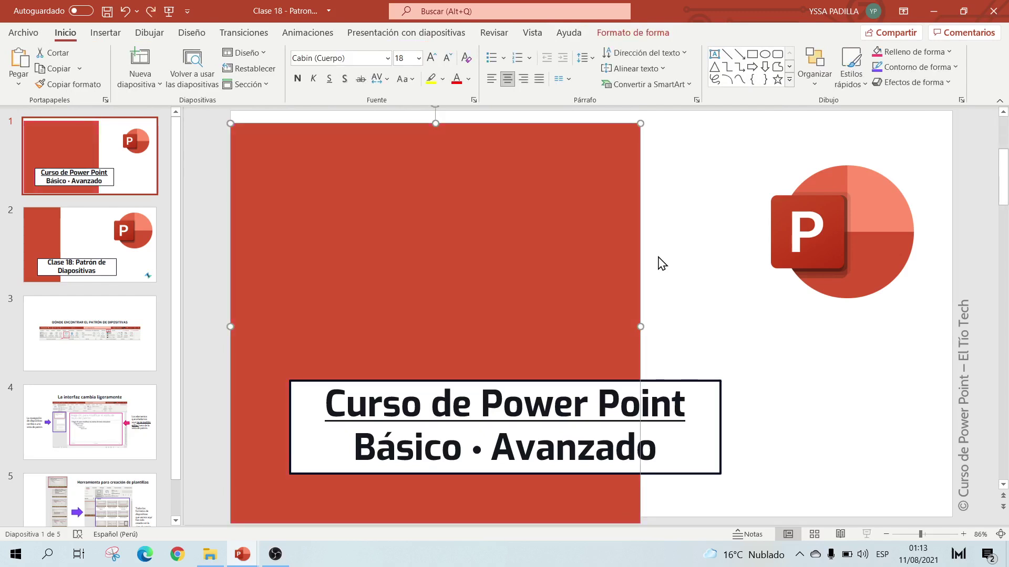
pyautogui.moveTo(518, 244); pyautogui.dragTo(518, 231)
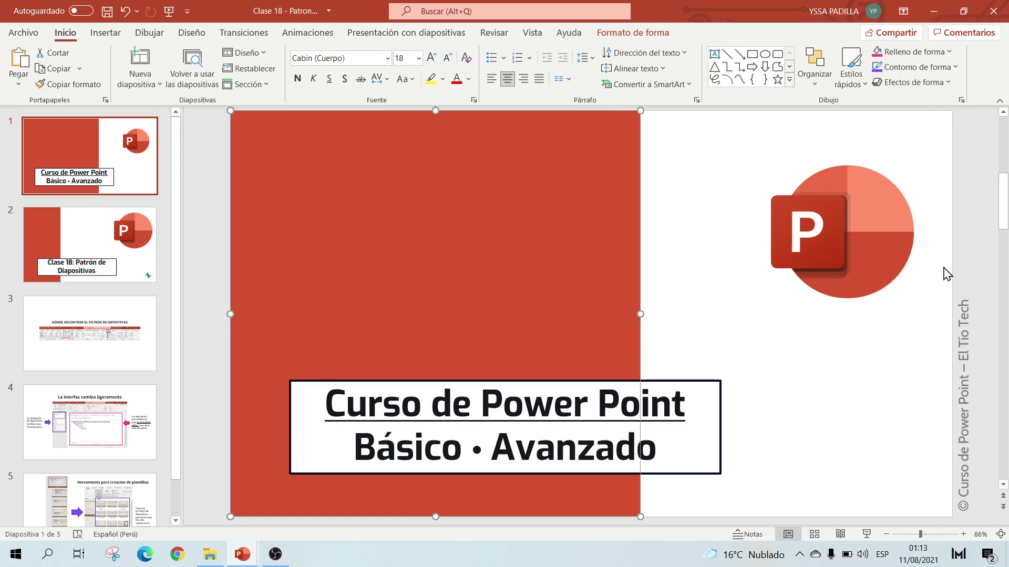
# Try to select the vertical credit text along the slide's right edge
pyautogui.moveTo(943, 266)
pyautogui.mouseDown()
pyautogui.moveTo(980, 441)
pyautogui.moveTo(950, 462)
pyautogui.moveTo(949, 274)
pyautogui.mouseUp()
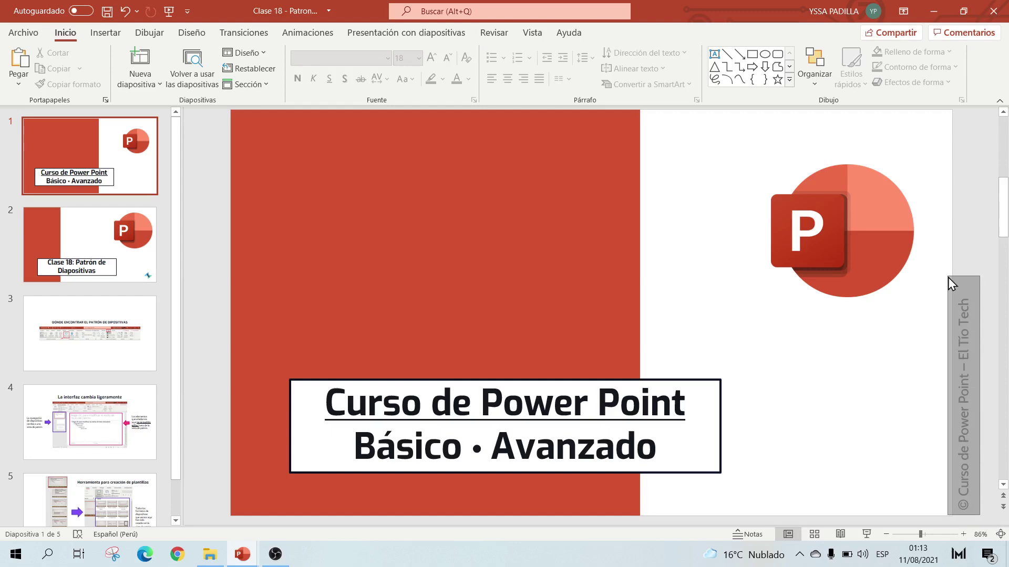
pyautogui.moveTo(949, 276); pyautogui.dragTo(986, 526)
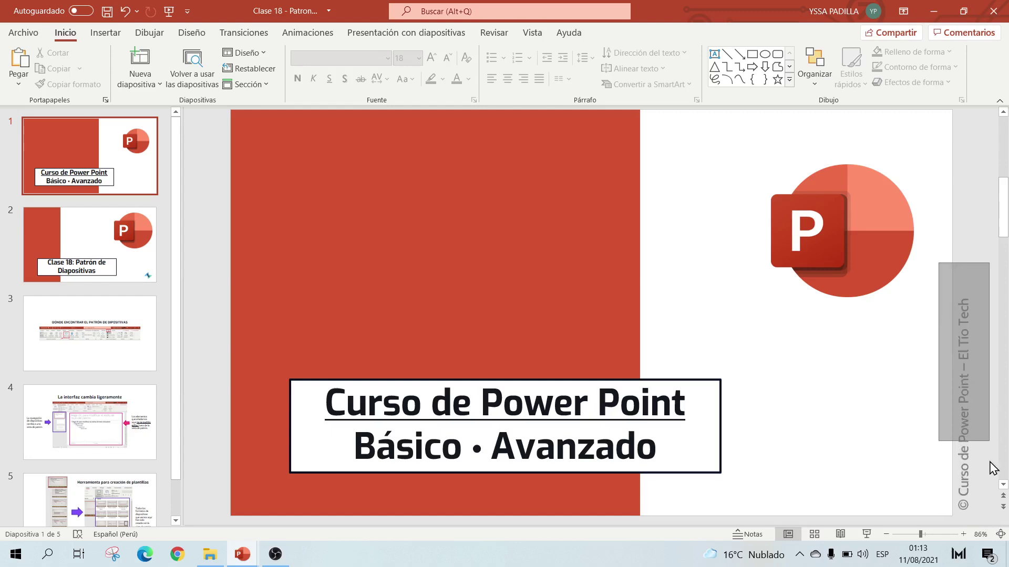
pyautogui.moveTo(935, 271); pyautogui.dragTo(998, 549)
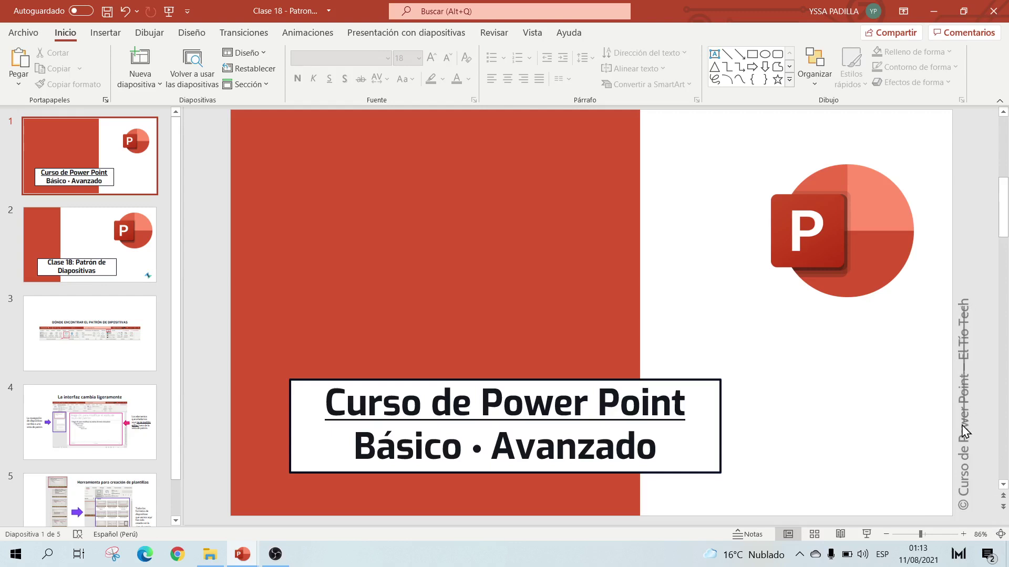
pyautogui.click(148, 267)
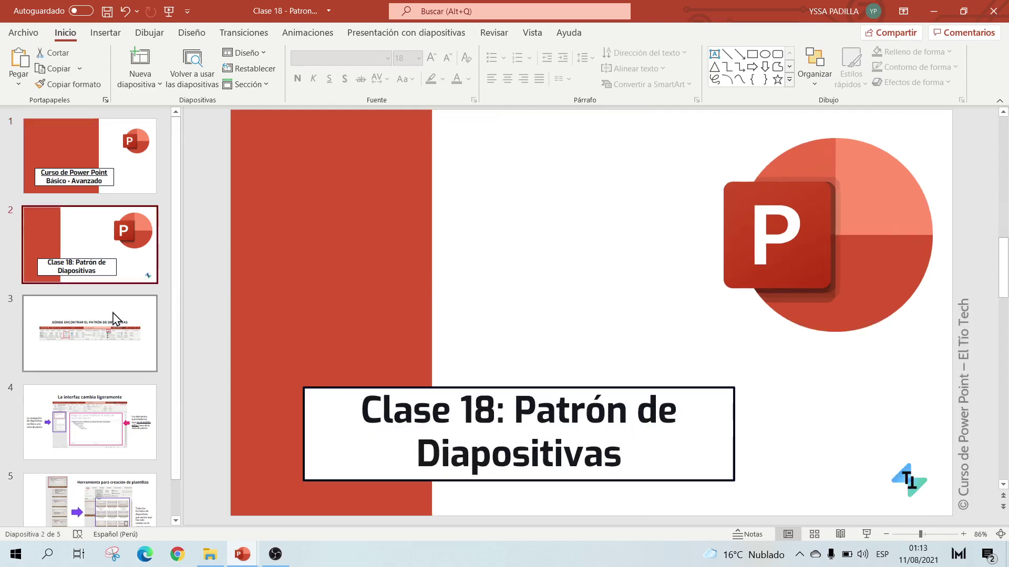
pyautogui.click(121, 371)
pyautogui.click(124, 397)
pyautogui.click(145, 126)
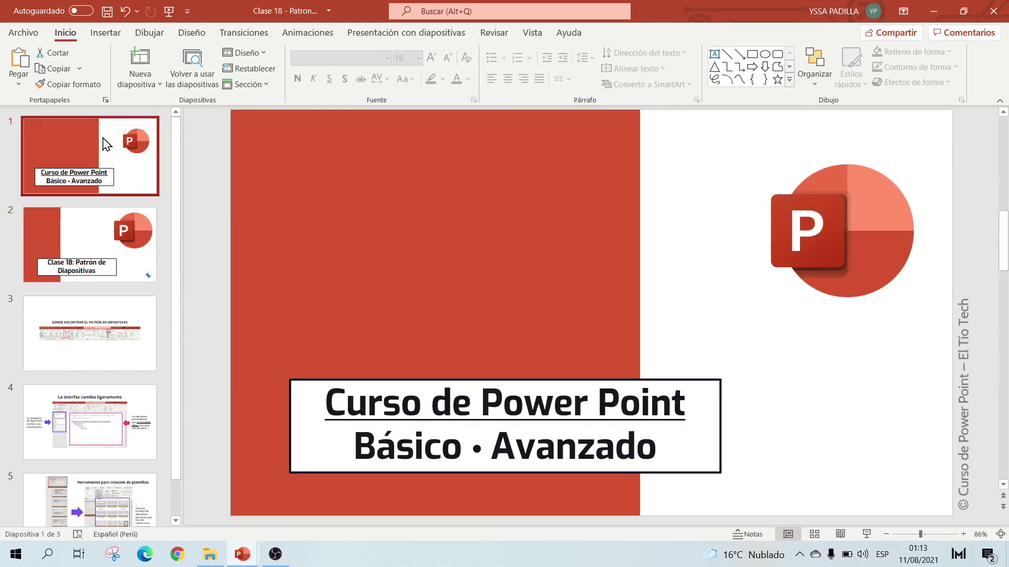
pyautogui.click(140, 79)
pyautogui.click(158, 134)
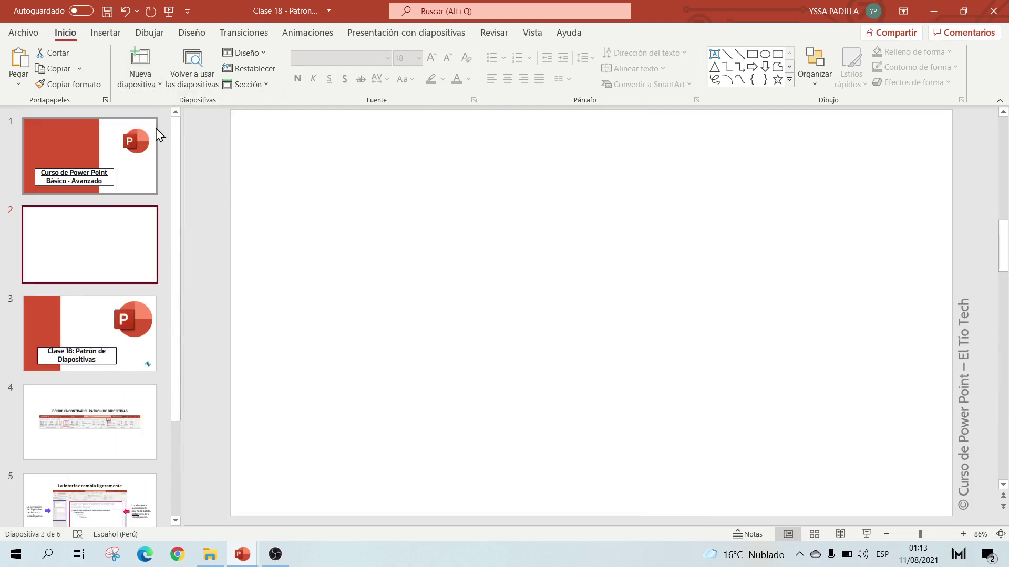
pyautogui.moveTo(929, 286); pyautogui.dragTo(983, 520)
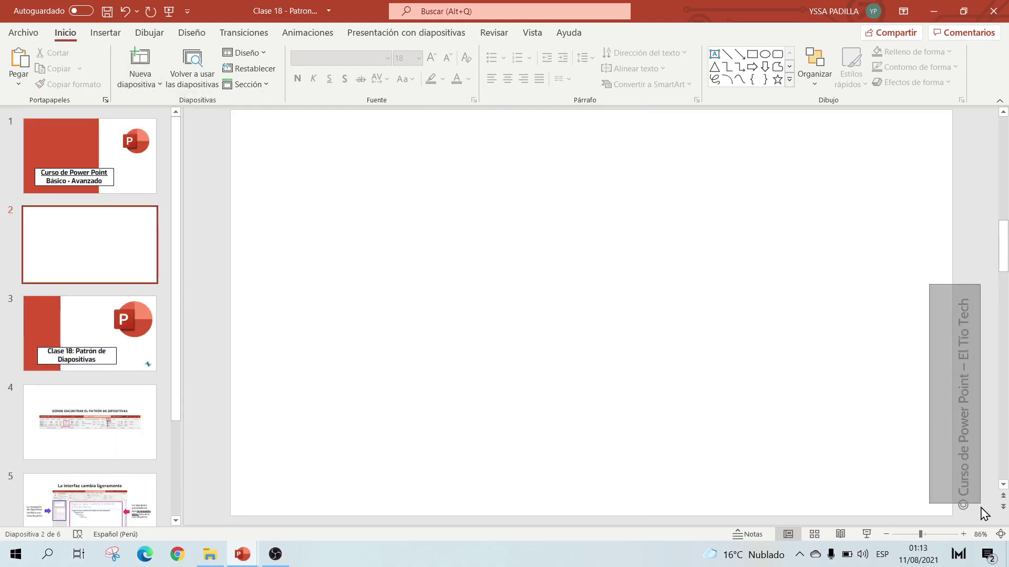
pyautogui.moveTo(982, 515); pyautogui.dragTo(982, 514)
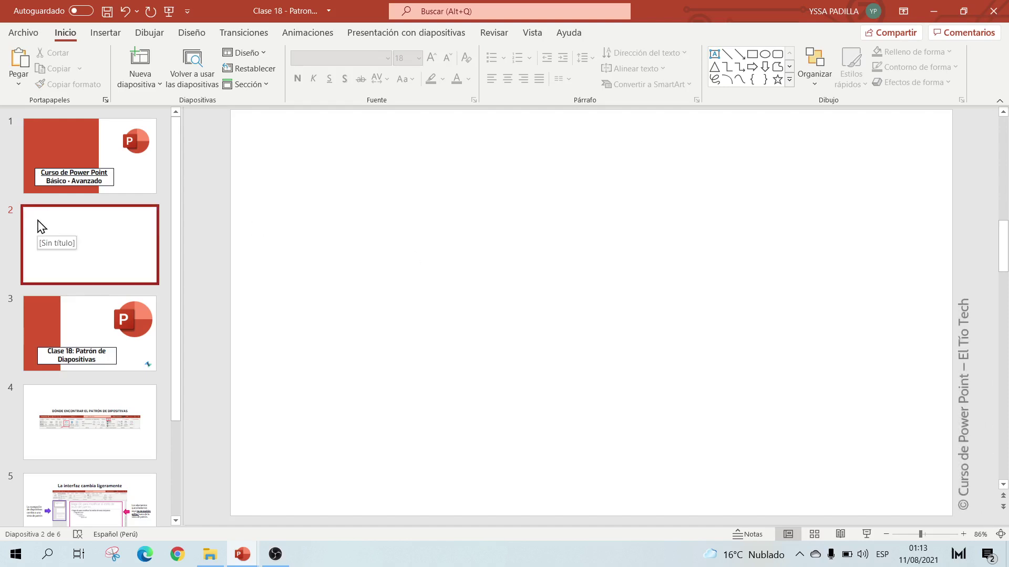
pyautogui.click(71, 243)
pyautogui.press('Delete')
pyautogui.click(90, 156)
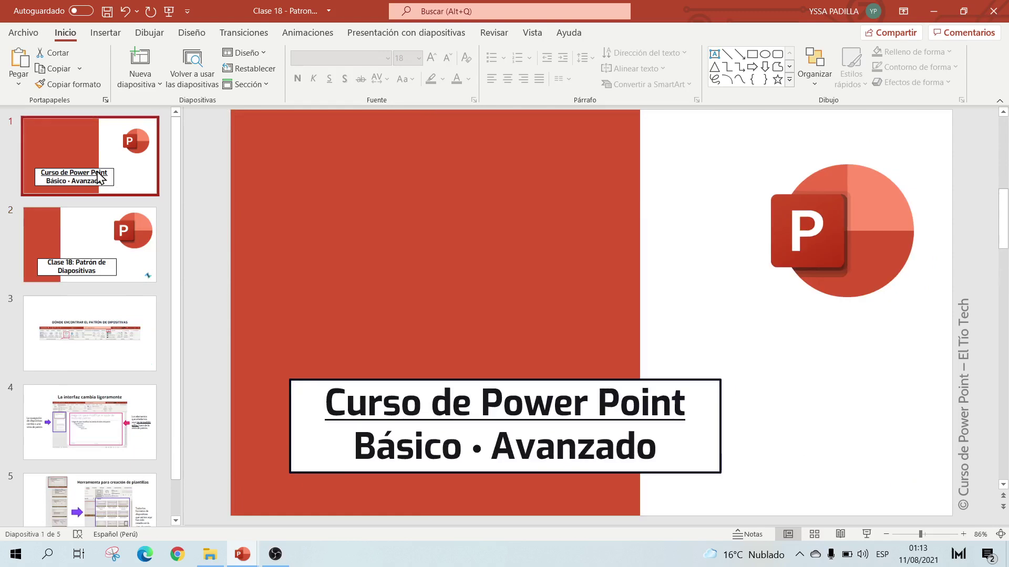
# In slide master view, move the master's vertical credit text up the right edge
pyautogui.click(540, 35)
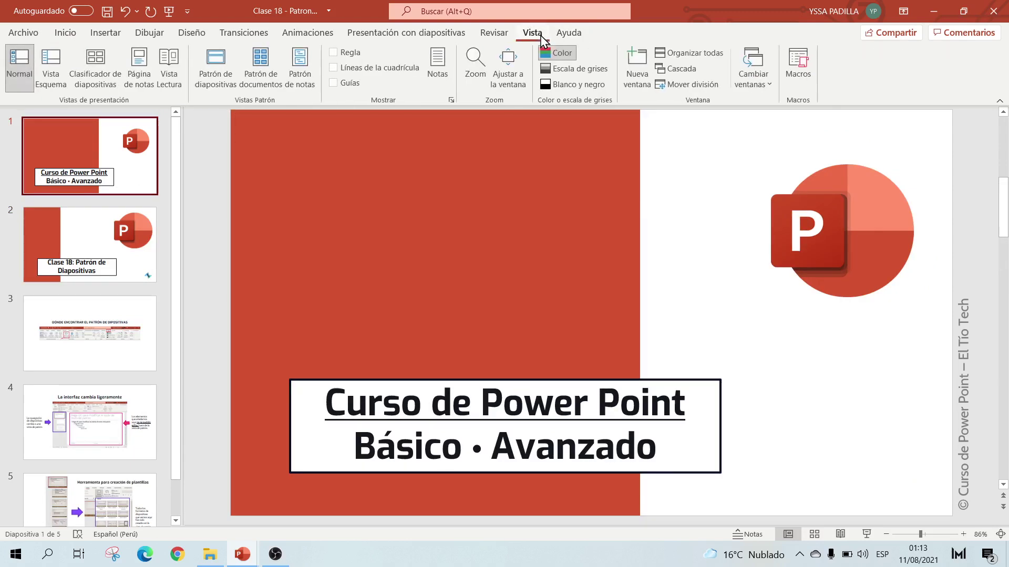
pyautogui.click(213, 71)
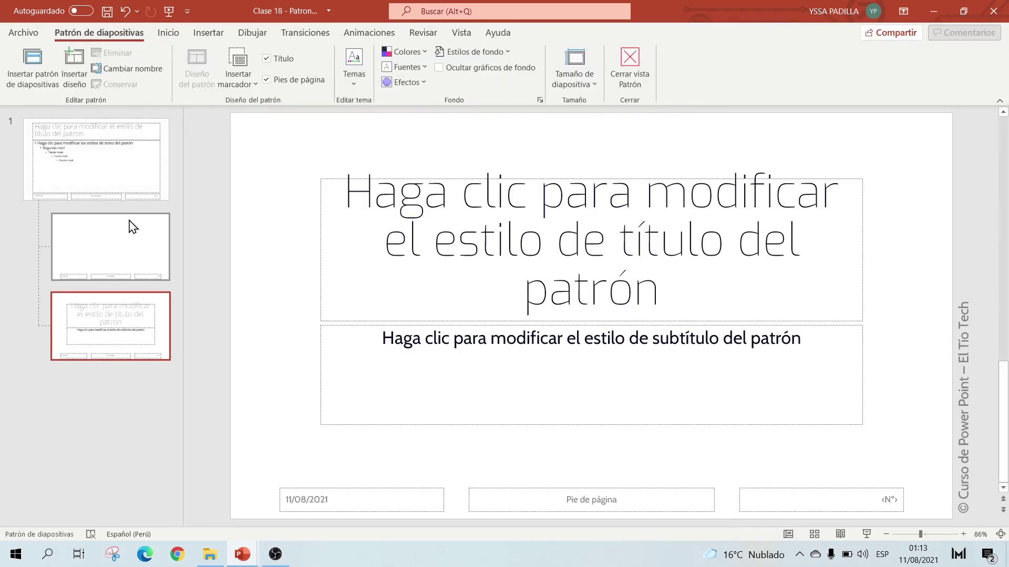
pyautogui.click(92, 163)
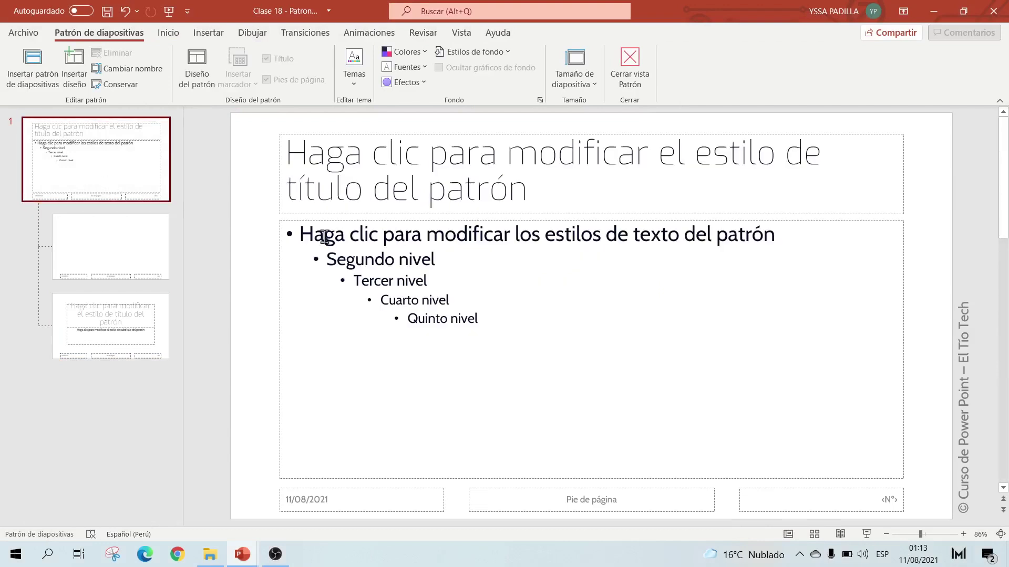
pyautogui.click(961, 355)
pyautogui.moveTo(972, 374); pyautogui.dragTo(973, 270)
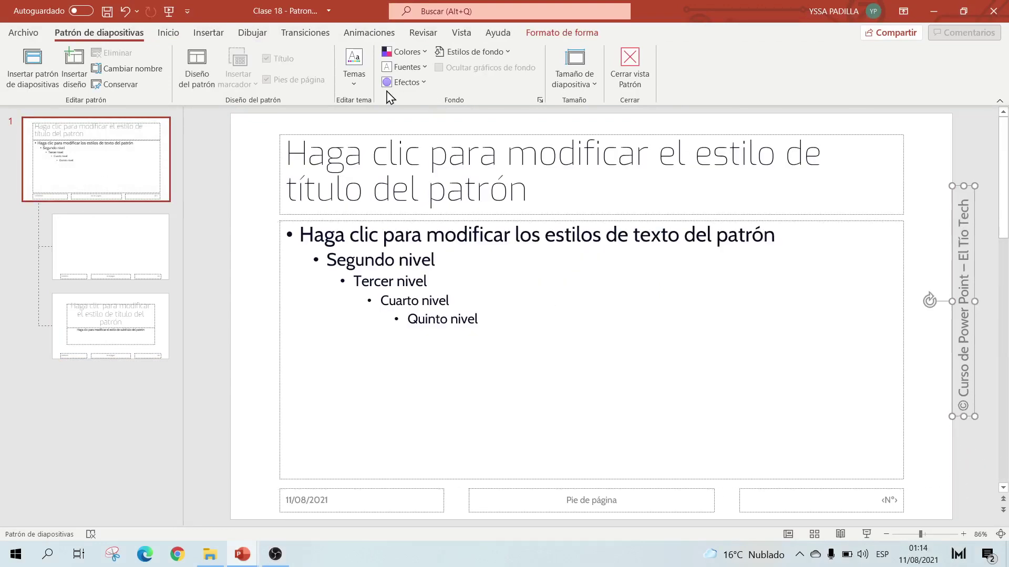
# Make the credit red, change it to 'Esta es una firma', and close master view
pyautogui.click(171, 35)
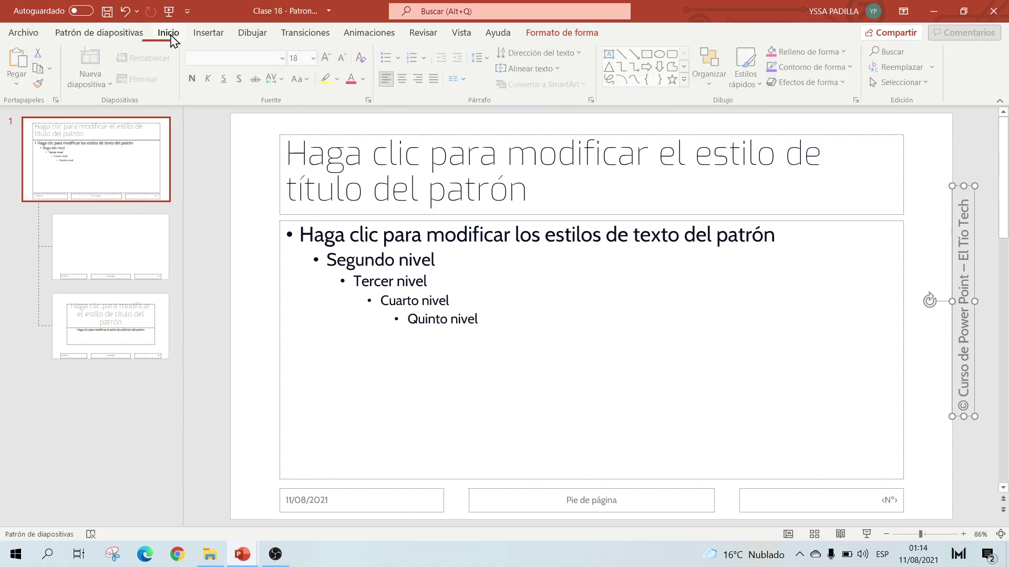
pyautogui.click(352, 80)
pyautogui.tripleClick(959, 290)
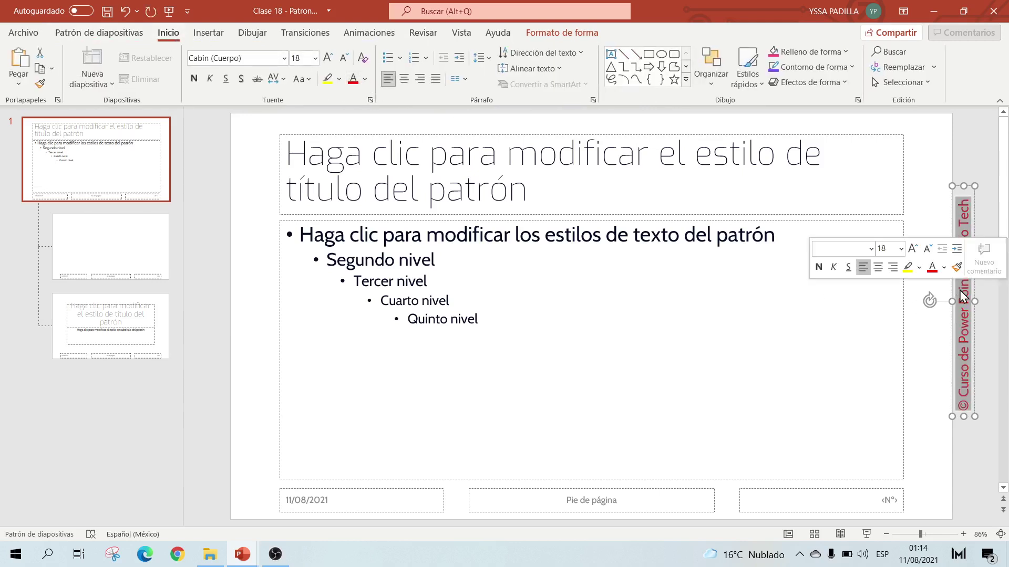
pyautogui.write('Esta ')
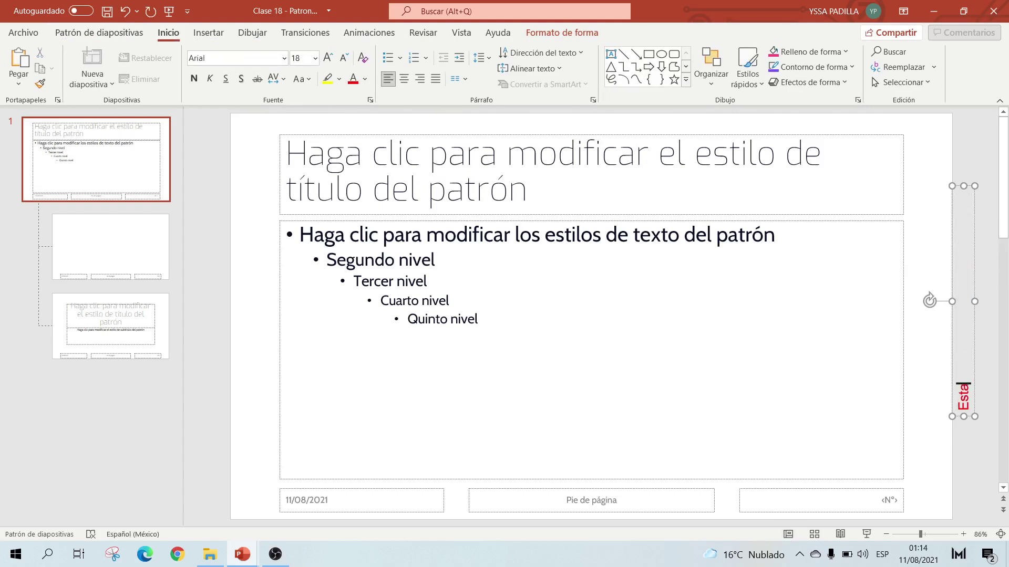
pyautogui.write('es una firm')
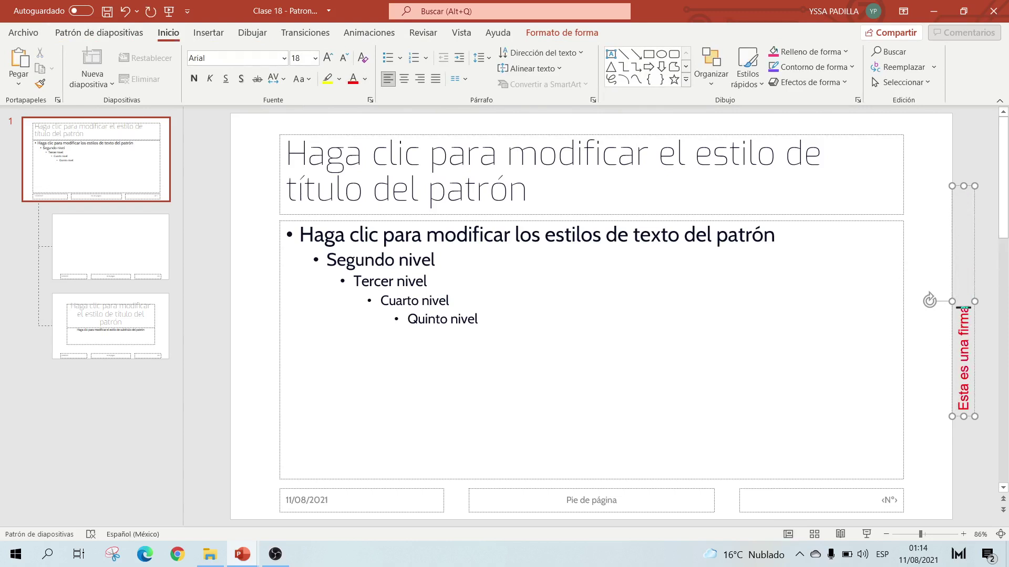
pyautogui.write('a')
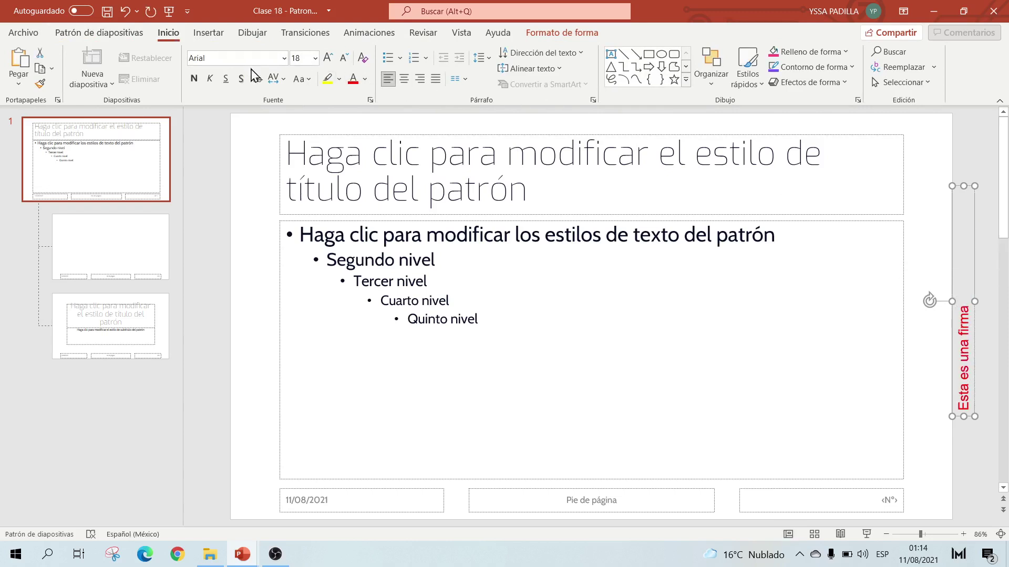
pyautogui.click(108, 37)
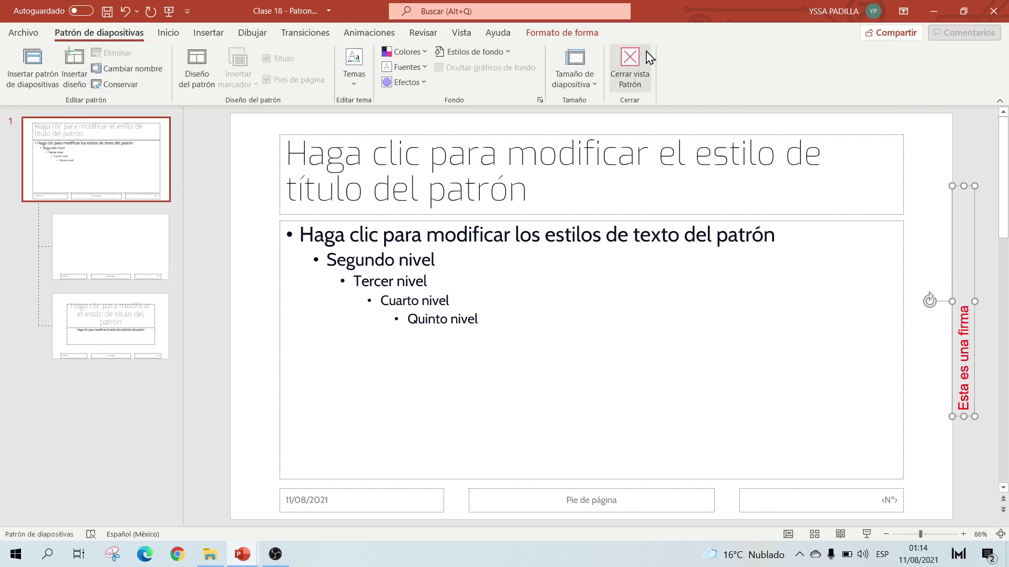
pyautogui.click(635, 61)
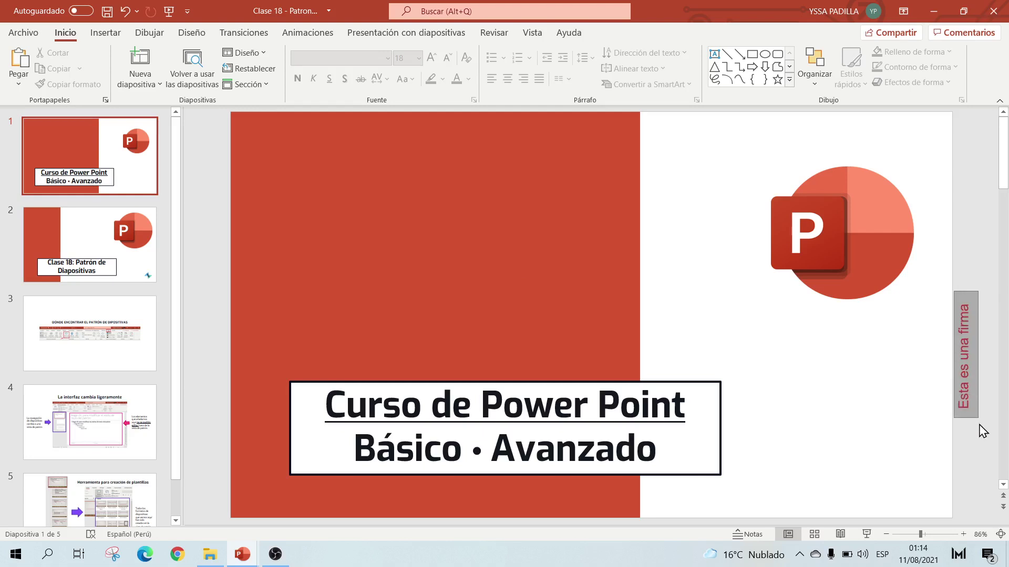
pyautogui.click(105, 252)
pyautogui.click(98, 333)
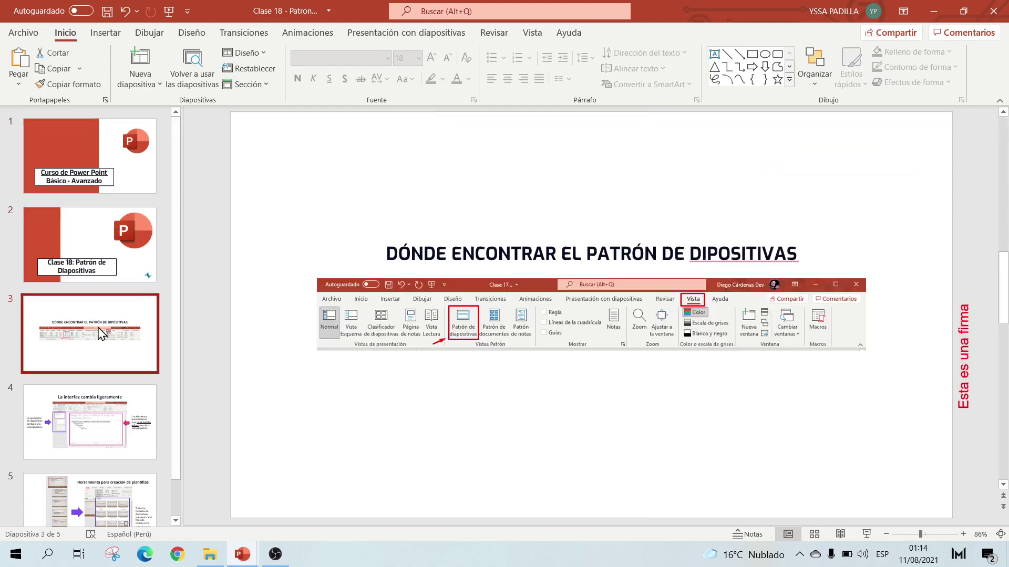
pyautogui.click(112, 423)
pyautogui.click(89, 158)
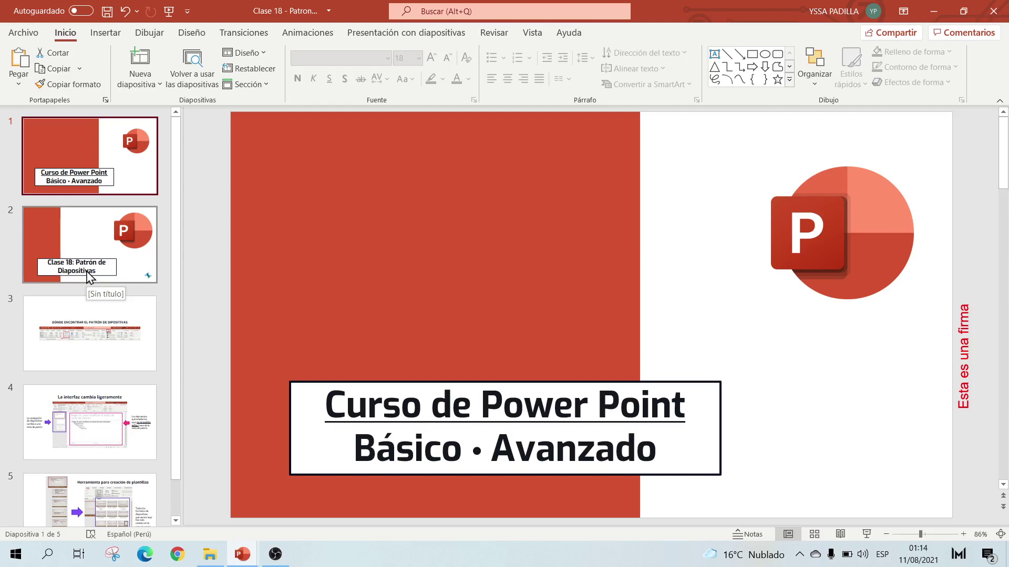
# Narrow the red block on the title slide by pulling its right edge left
pyautogui.click(617, 252)
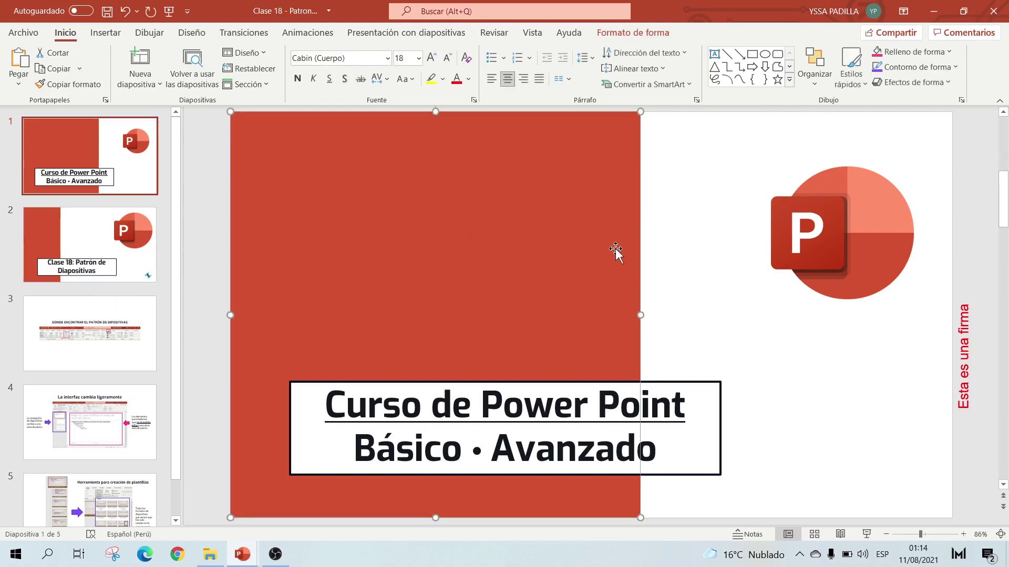
pyautogui.moveTo(640, 315); pyautogui.dragTo(523, 314)
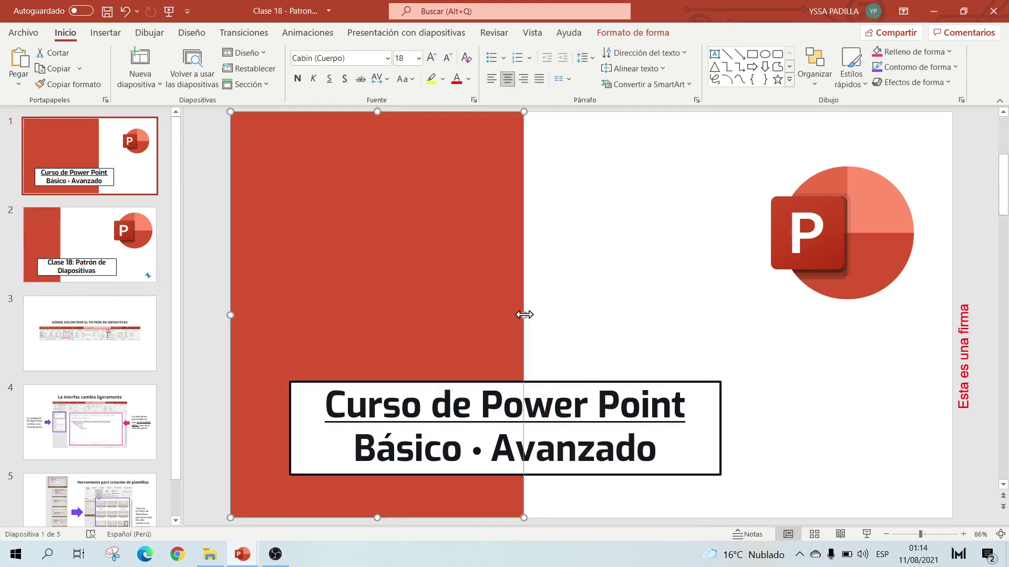
pyautogui.click(582, 302)
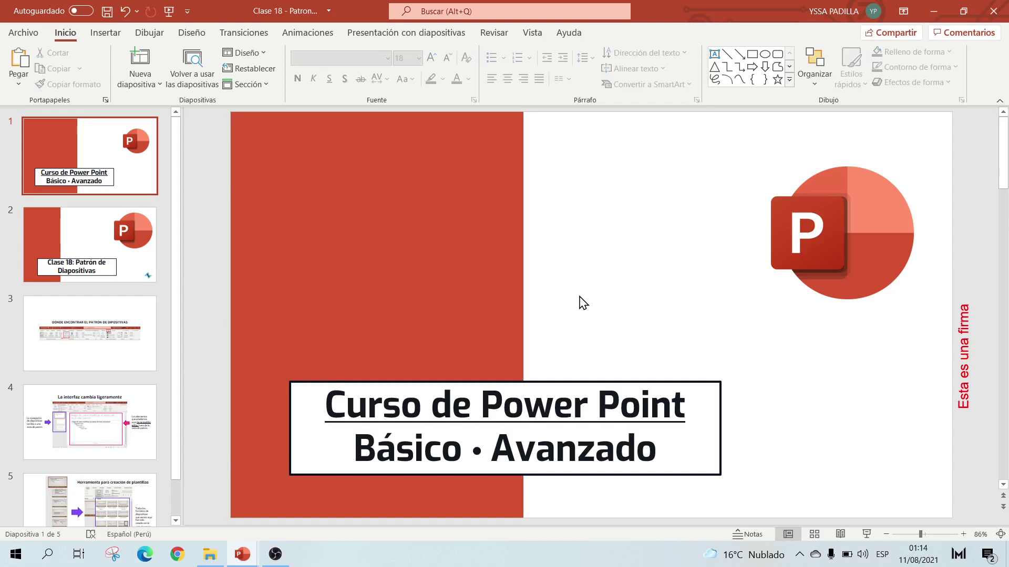
# Check the title box, logo and red block, then insert a new blank slide 2
pyautogui.click(625, 383)
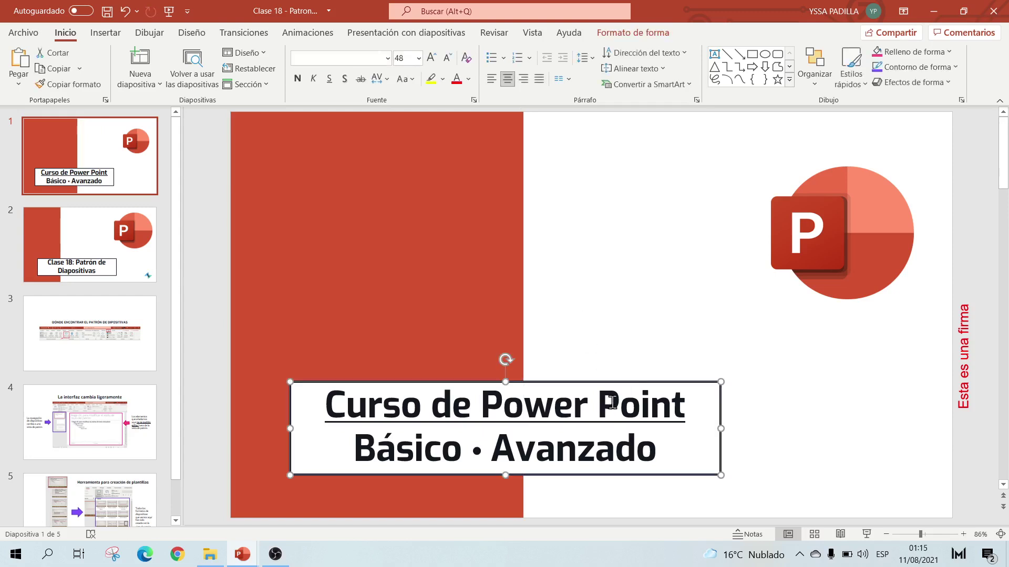
pyautogui.click(590, 405)
pyautogui.click(637, 449)
pyautogui.click(582, 383)
pyautogui.click(845, 241)
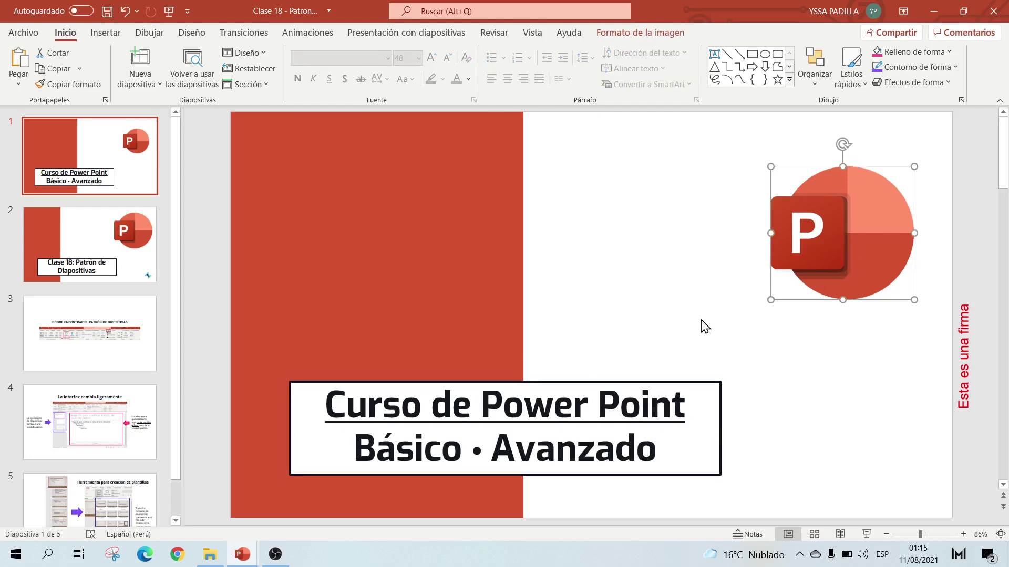
pyautogui.click(704, 327)
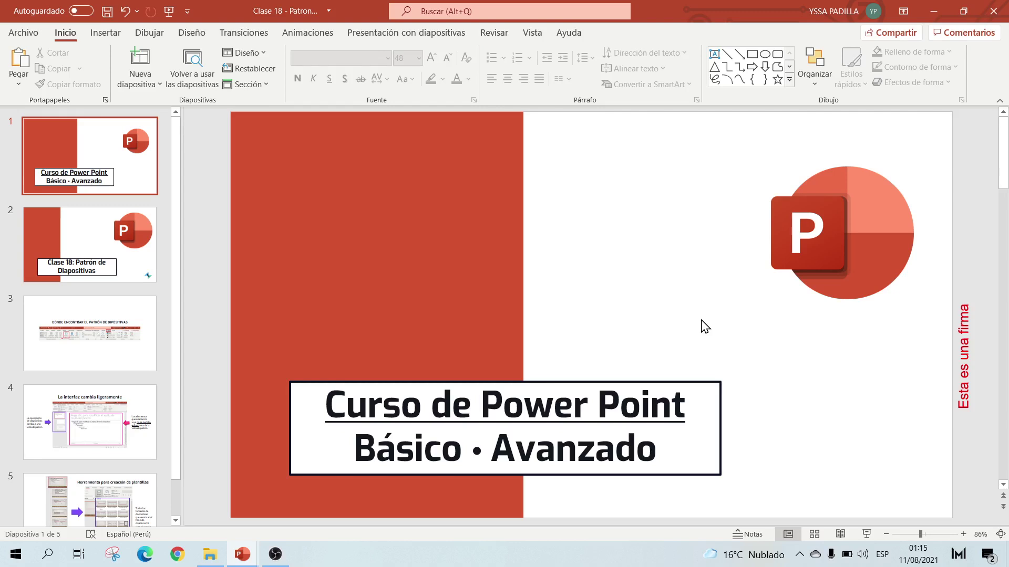
pyautogui.click(446, 255)
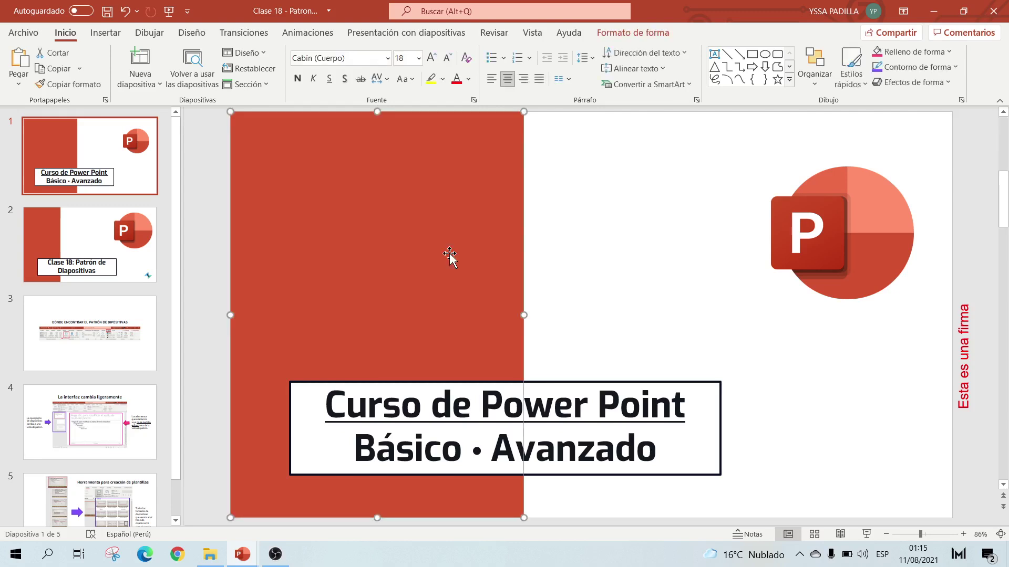
pyautogui.click(558, 264)
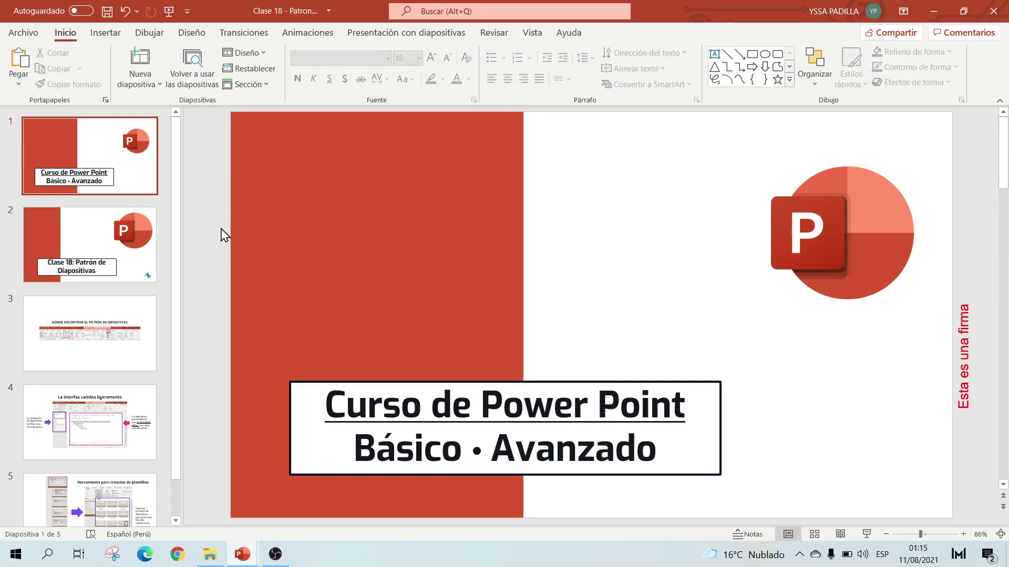
pyautogui.click(139, 59)
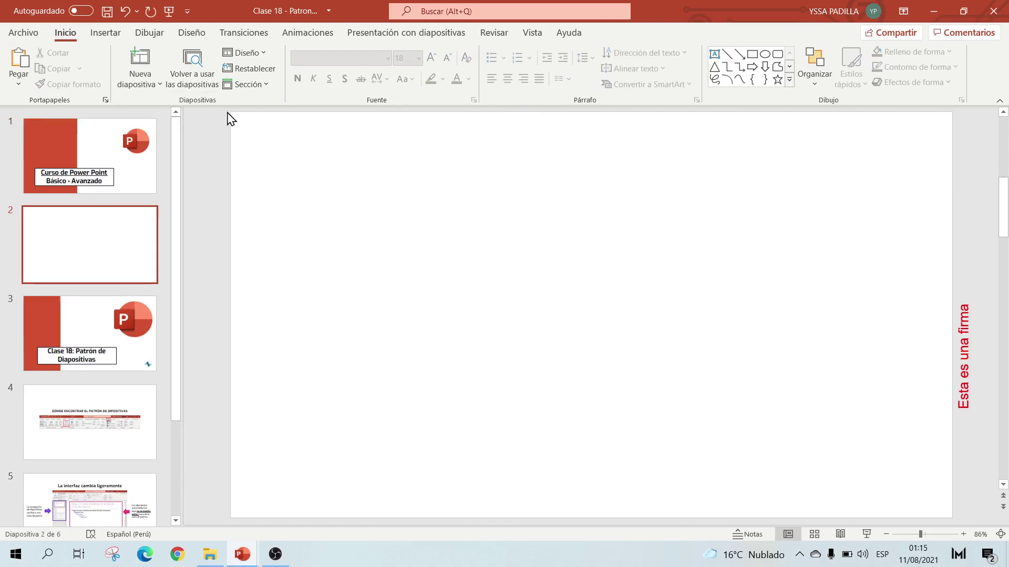
# Delete the blank slide 2 and display the 'Clase 18: Patrón de Diapositivas' slide
pyautogui.moveTo(226, 116); pyautogui.dragTo(387, 314)
pyautogui.click(85, 263)
pyautogui.press('Delete')
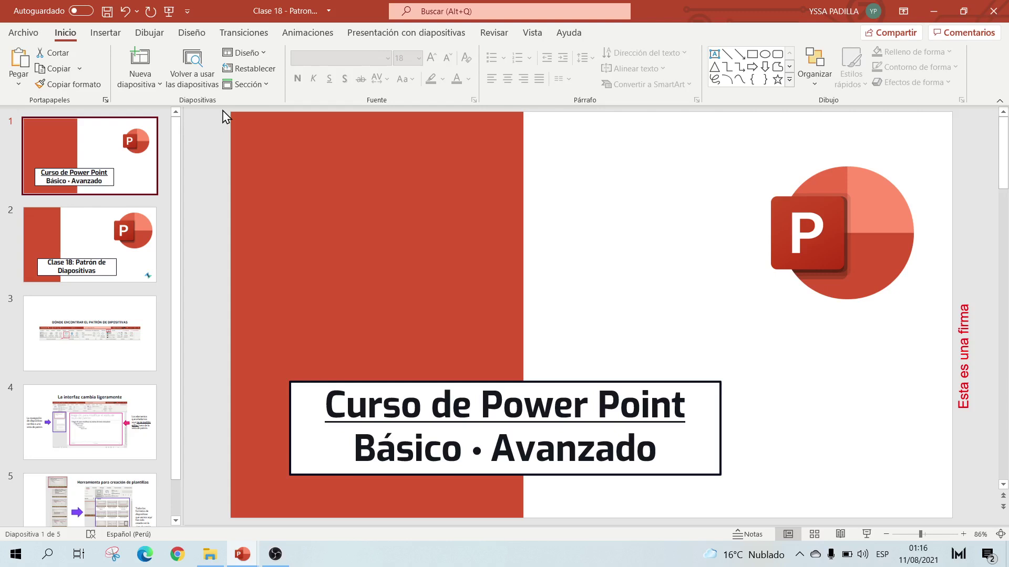
pyautogui.moveTo(224, 117)
pyautogui.mouseDown()
pyautogui.moveTo(446, 249)
pyautogui.moveTo(565, 480)
pyautogui.moveTo(562, 512)
pyautogui.moveTo(544, 530)
pyautogui.mouseUp()
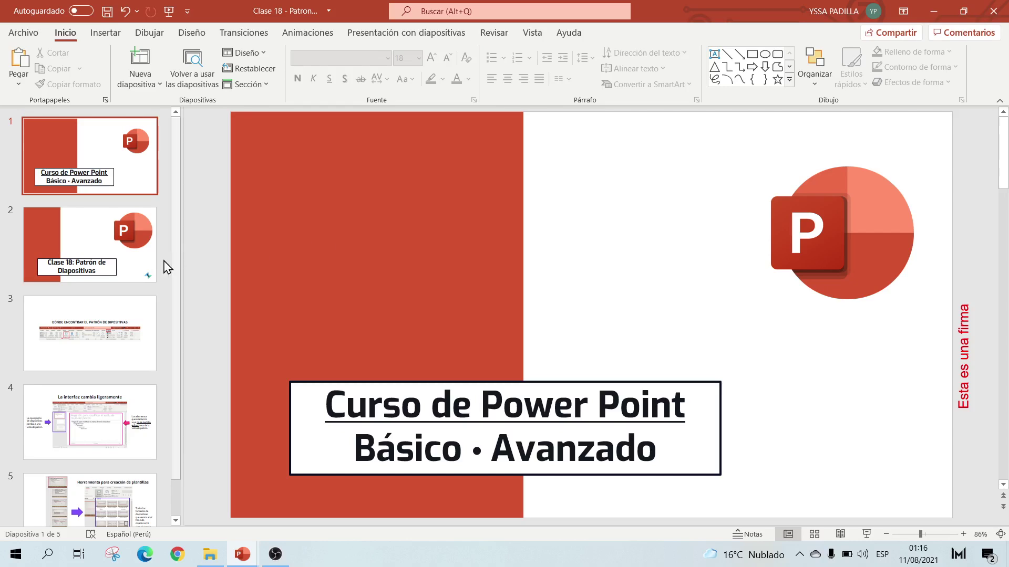
pyautogui.click(139, 268)
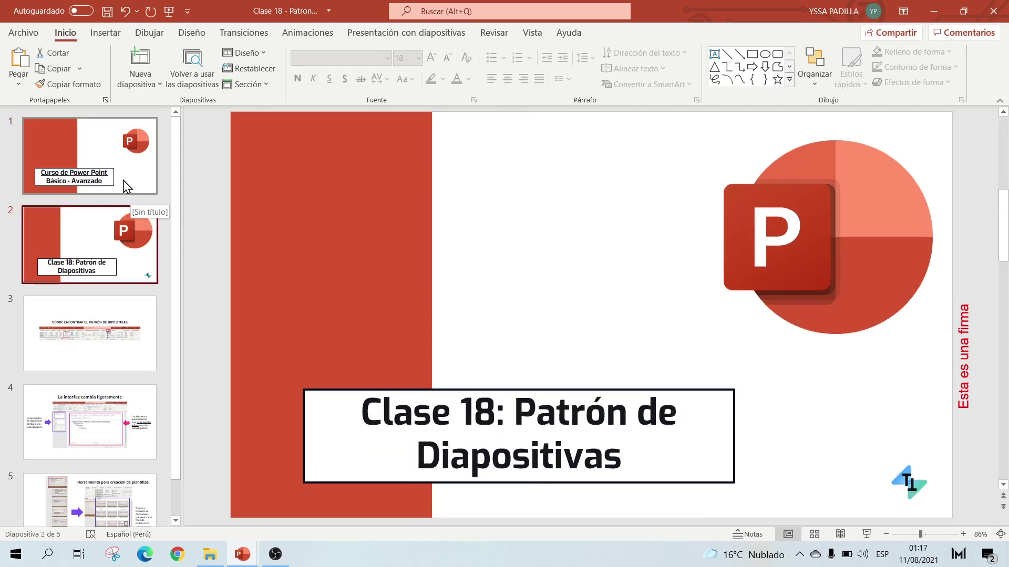
# Create a new blank presentation, Presentación3, from the Archivo start page
pyautogui.click(24, 32)
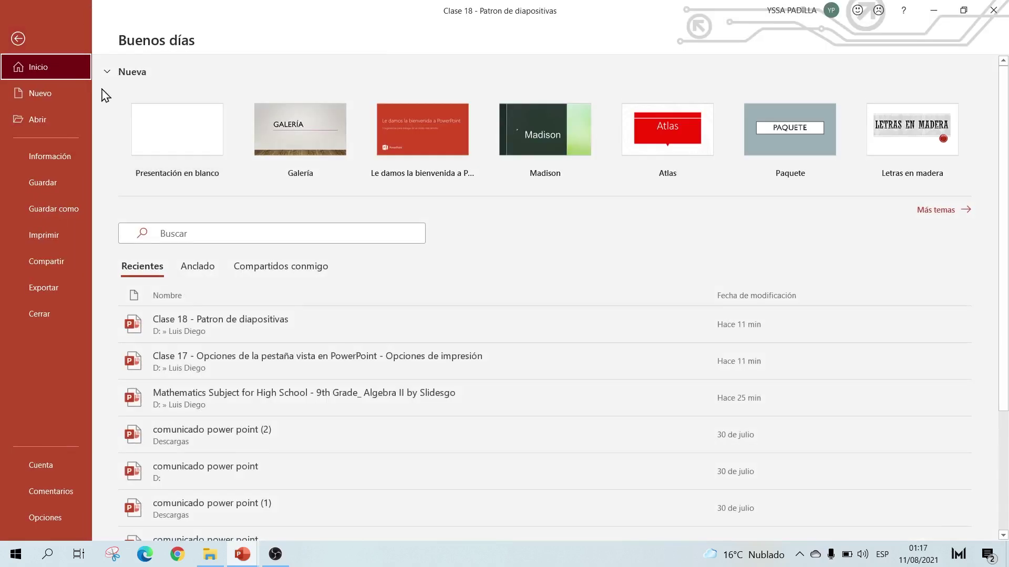
pyautogui.press('Escape')
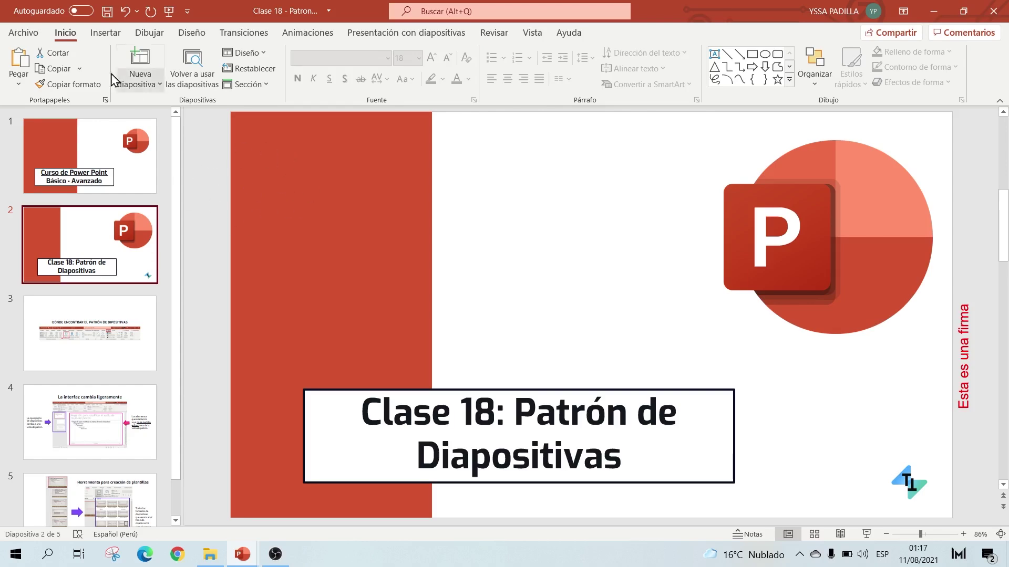
pyautogui.click(24, 33)
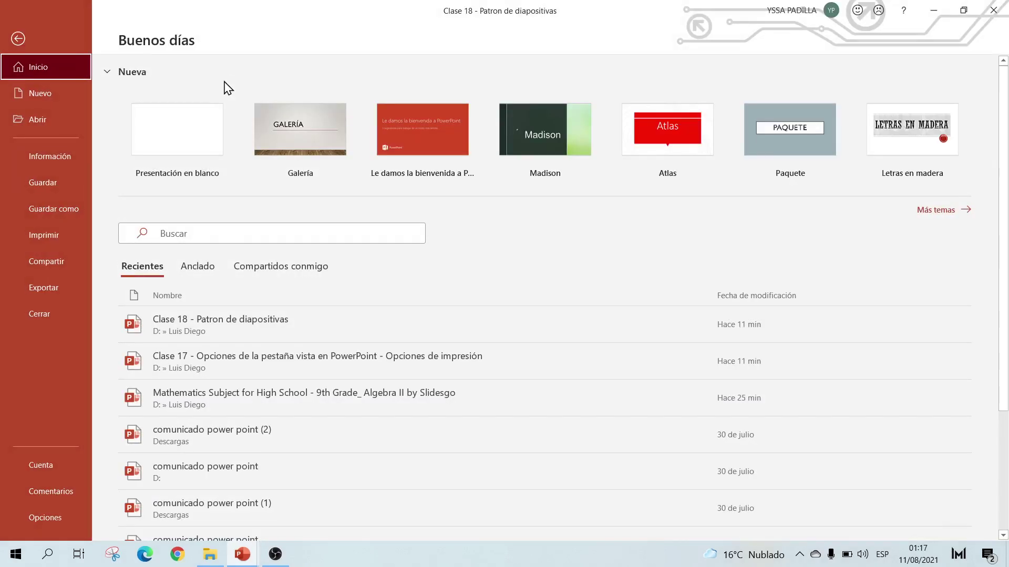
pyautogui.click(176, 146)
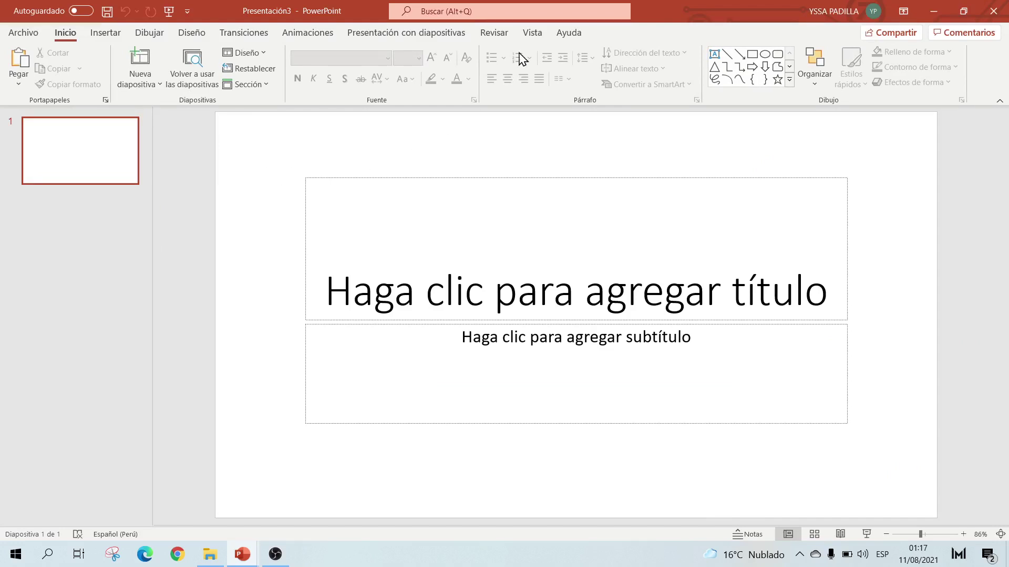
pyautogui.click(533, 35)
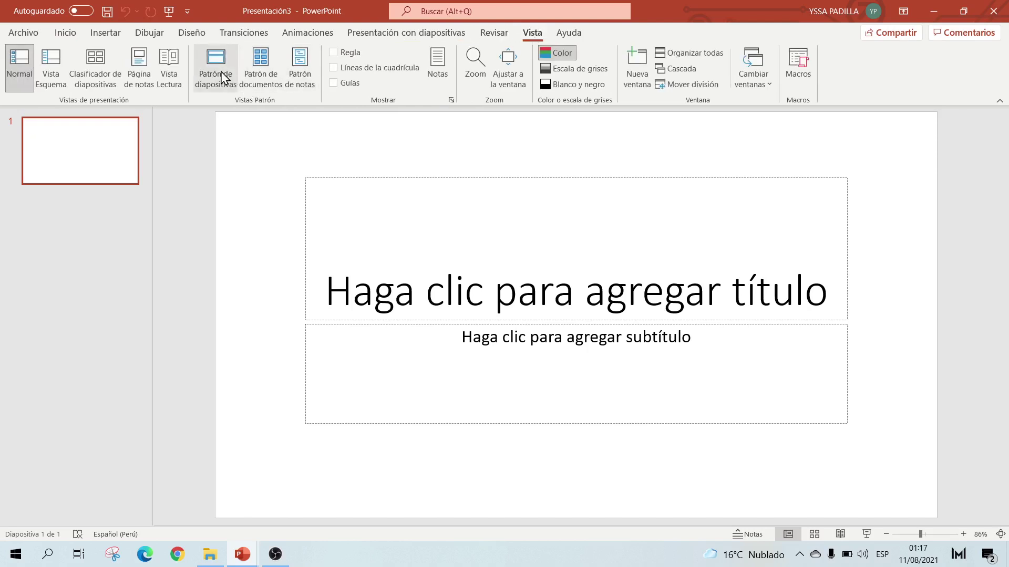
# Browse the master layouts down to the vertical title layout, then check the new-slide layout gallery
pyautogui.click(216, 61)
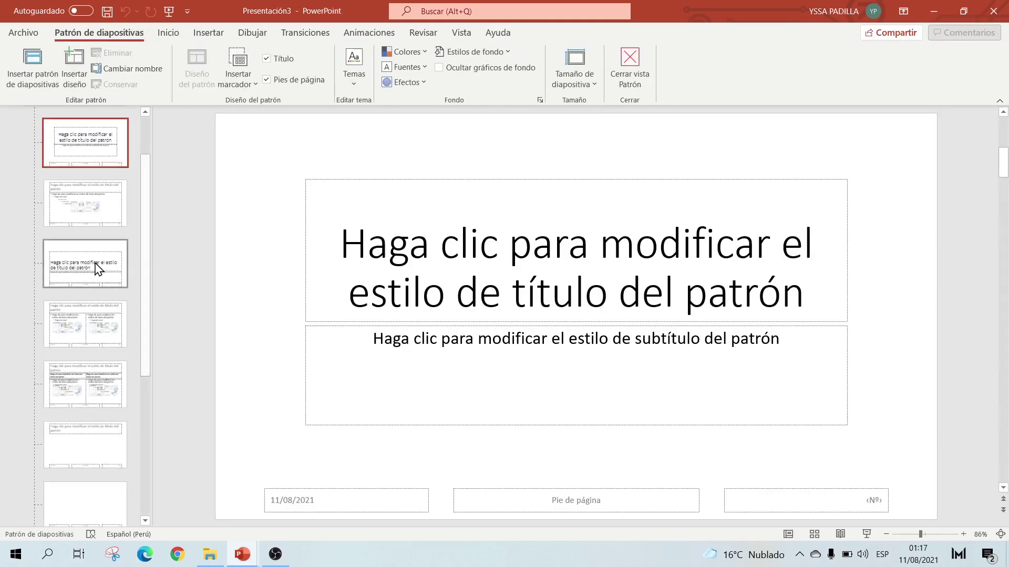
pyautogui.scroll(-2, 95, 268)
pyautogui.scroll(-2, 95, 268)
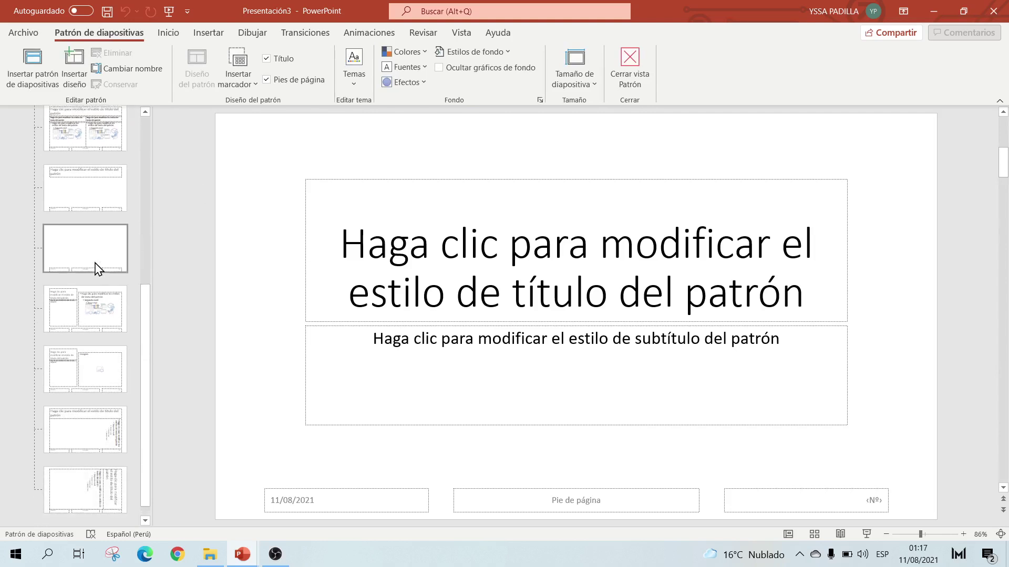
pyautogui.scroll(-1, 95, 268)
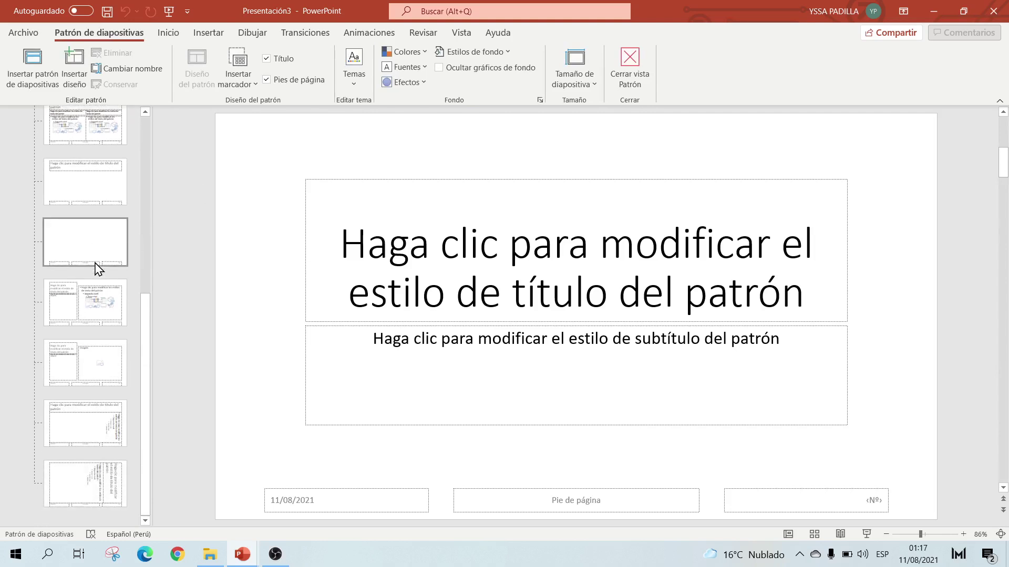
pyautogui.click(87, 480)
pyautogui.scroll(5, 90, 482)
pyautogui.scroll(1, 88, 483)
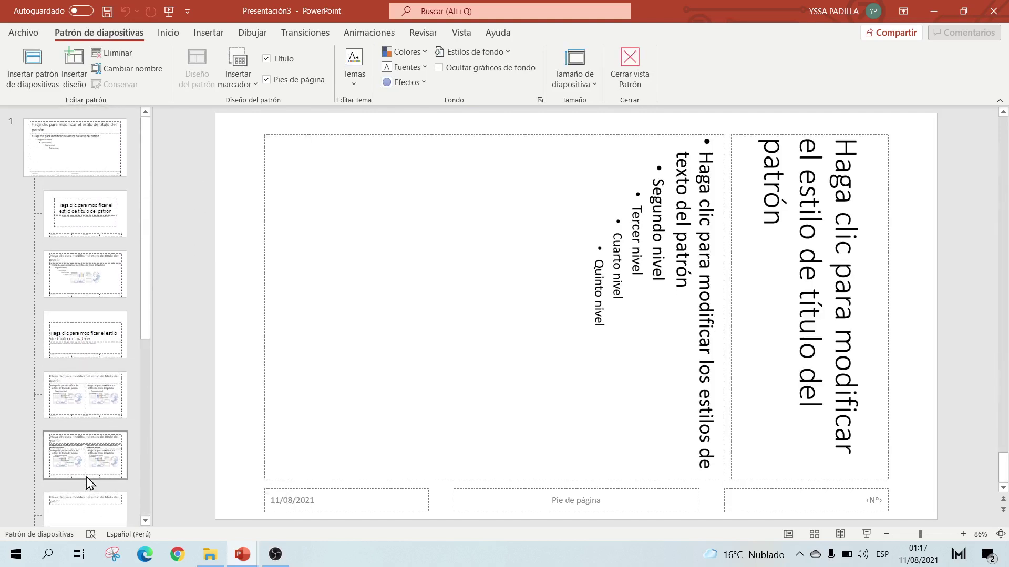
pyautogui.click(629, 68)
pyautogui.click(151, 85)
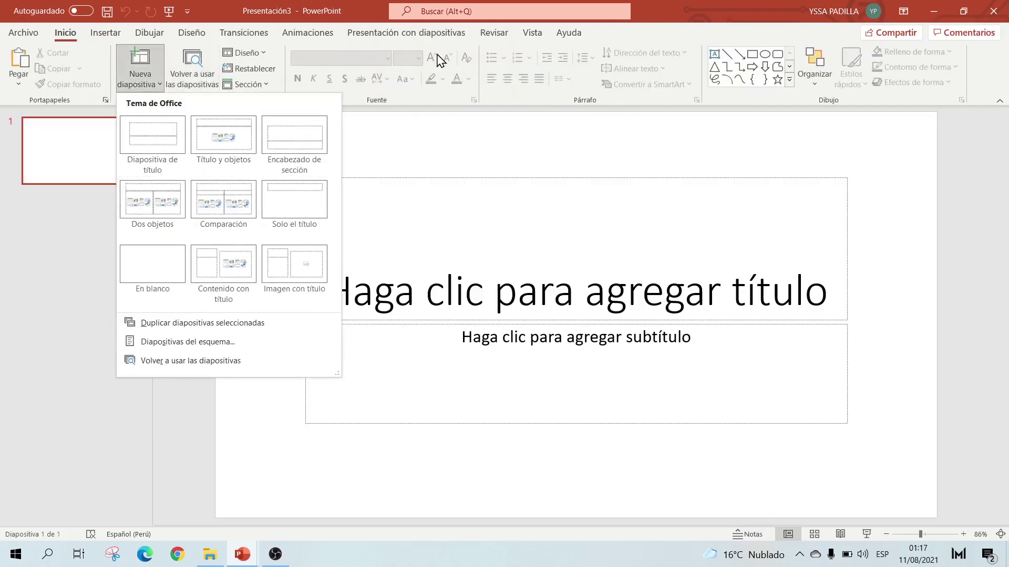
# Back in slide master view, select the layouts from the third down to Título vertical y texto
pyautogui.click(522, 33)
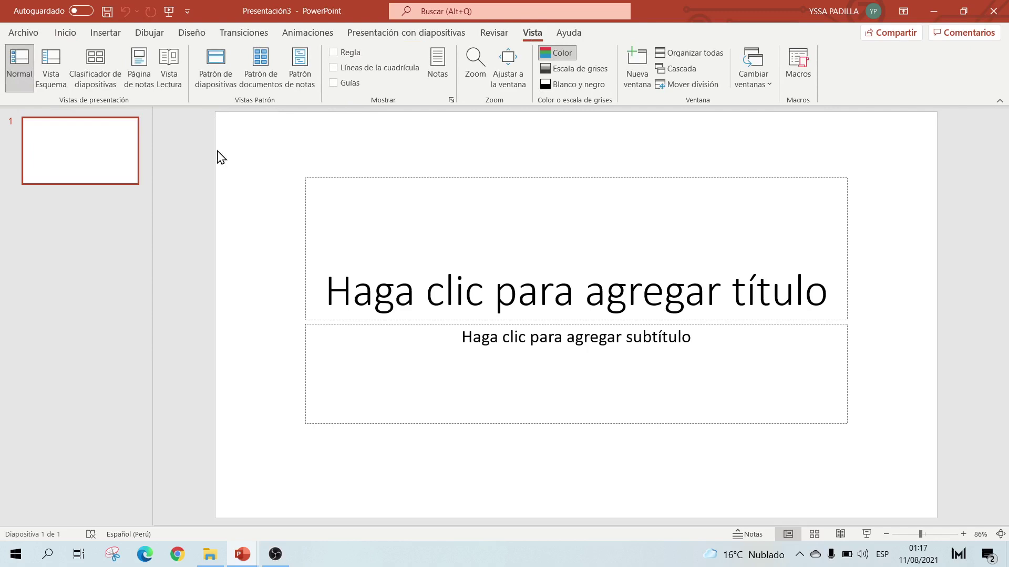
pyautogui.click(217, 83)
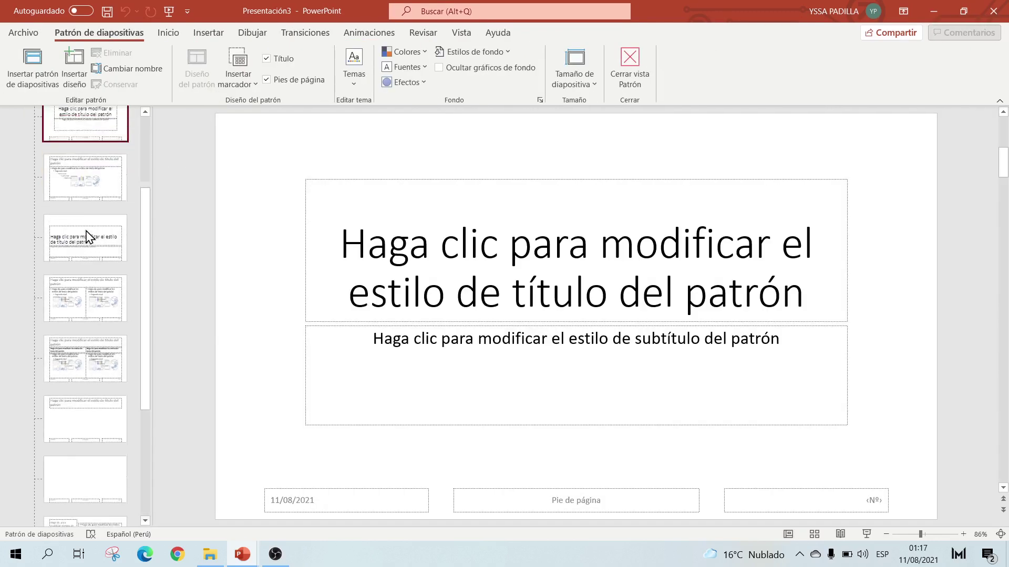
pyautogui.scroll(3, 87, 237)
pyautogui.click(86, 236)
pyautogui.scroll(-10, 84, 368)
pyautogui.click(83, 476)
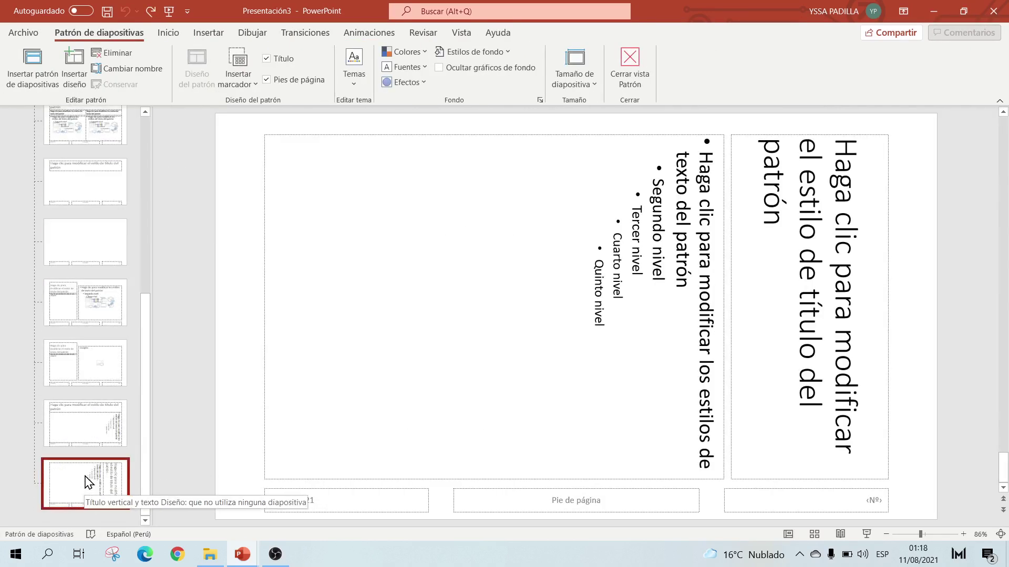
pyautogui.scroll(5, 86, 480)
pyautogui.scroll(10, 85, 480)
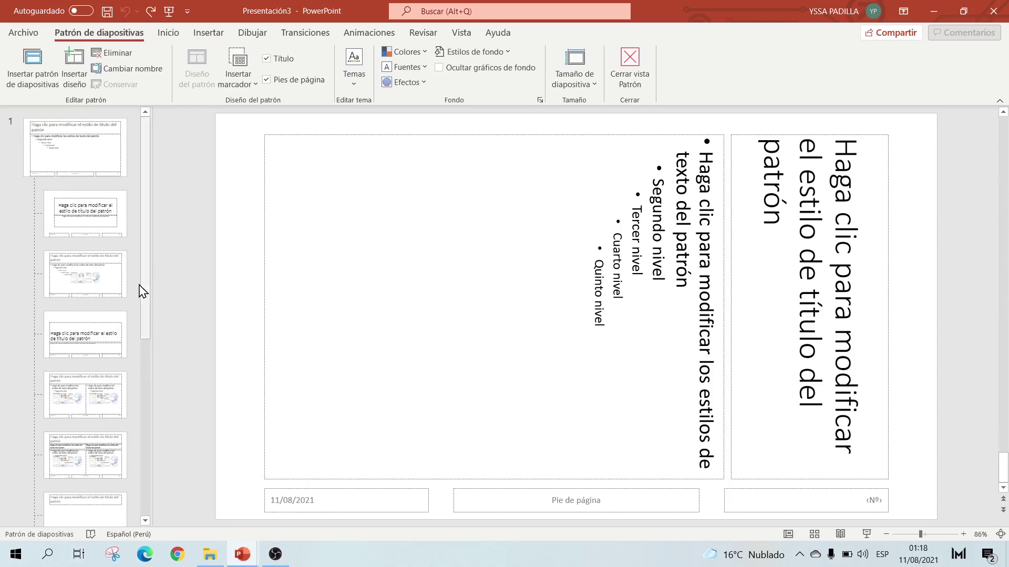
pyautogui.keyDown('shift'); pyautogui.click(89, 273); pyautogui.keyUp('shift')
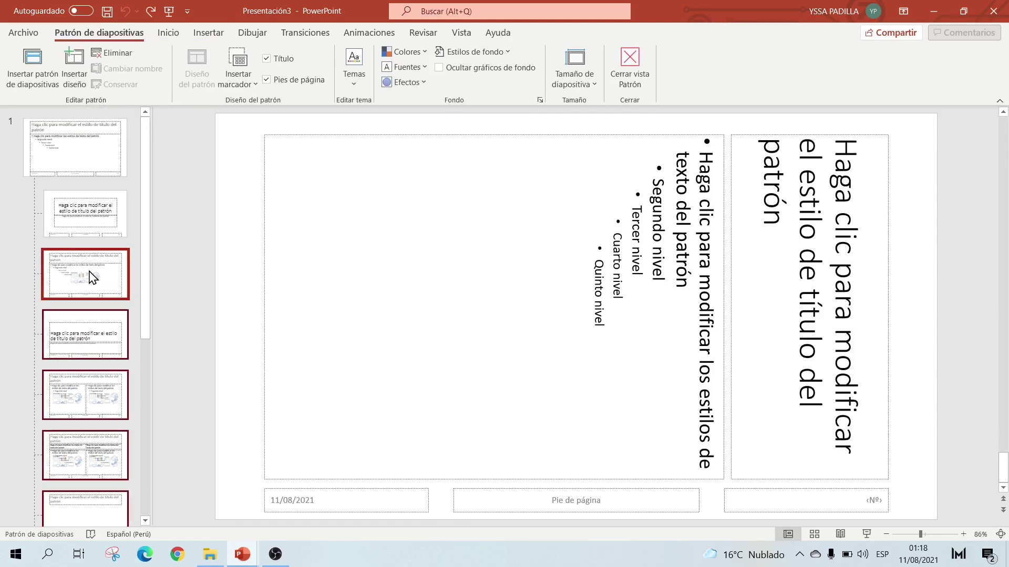
# Delete the selected layouts, keeping only the master and its title layout
pyautogui.press('Delete')
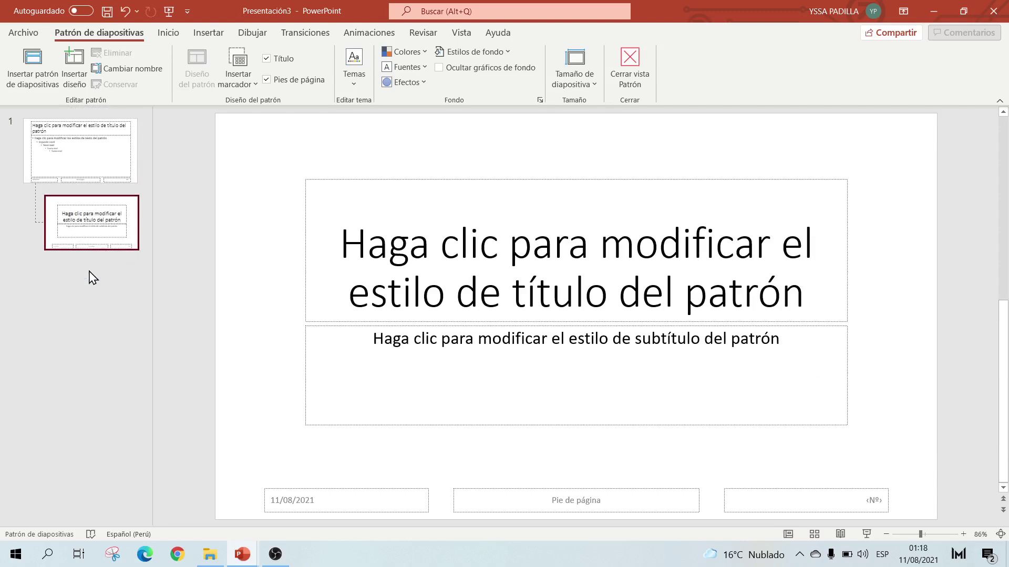
pyautogui.moveTo(99, 241)
pyautogui.mouseDown()
pyautogui.moveTo(107, 223)
pyautogui.moveTo(105, 246)
pyautogui.mouseUp()
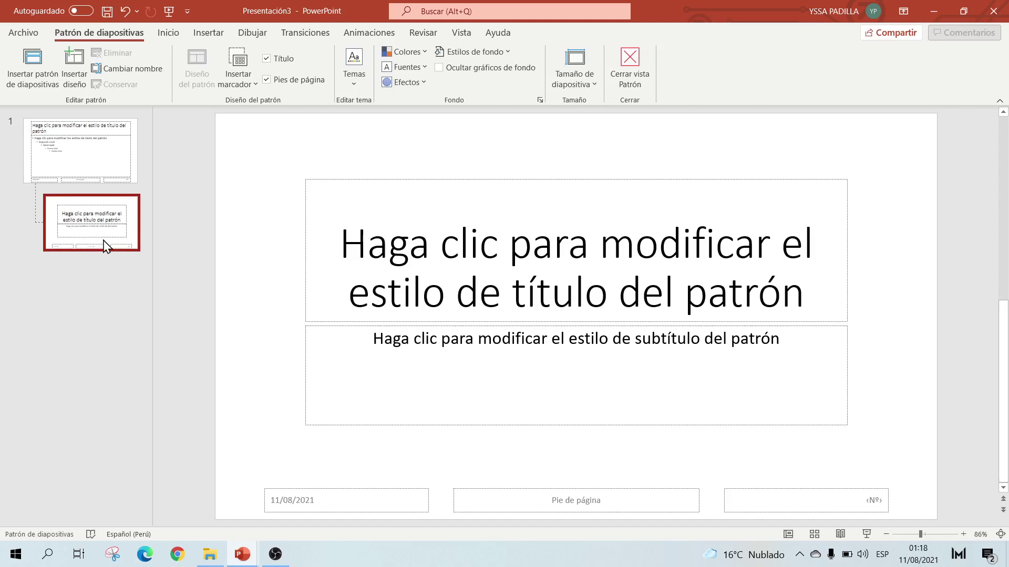
pyautogui.rightClick(105, 245)
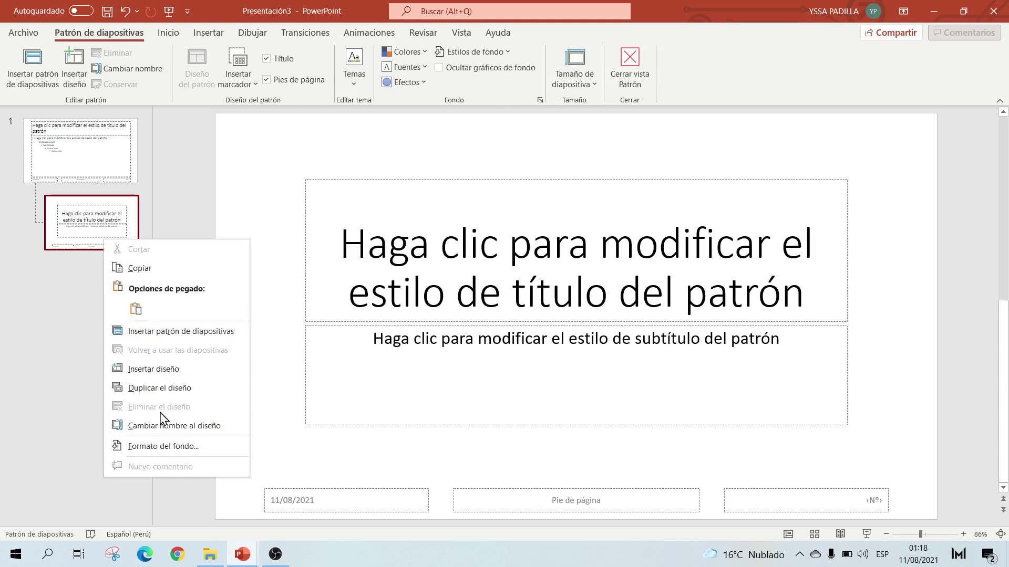
pyautogui.click(35, 292)
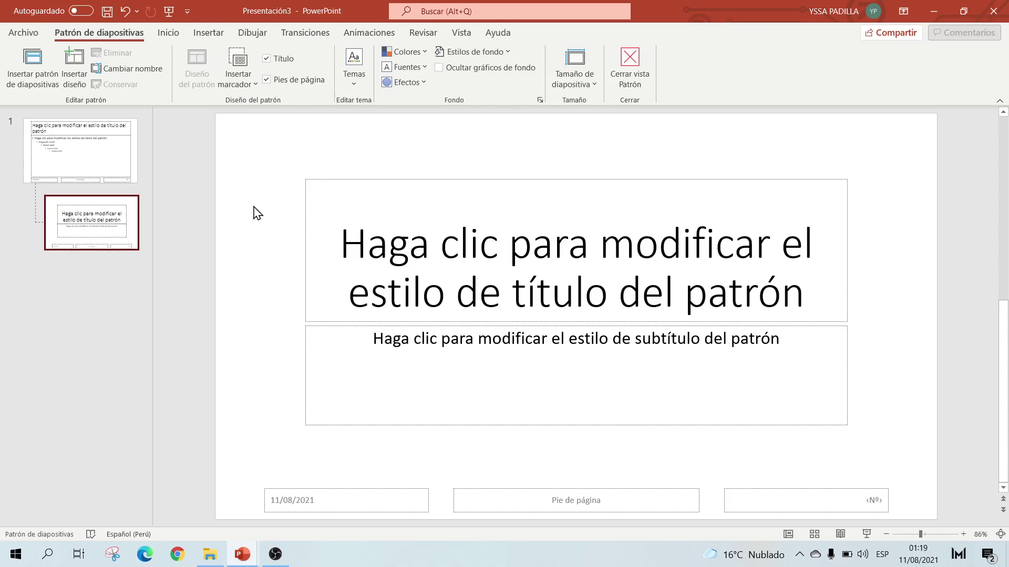
# Remove the date, footer, slide-number, title and subtitle placeholders from the remaining layout
pyautogui.moveTo(259, 157)
pyautogui.mouseDown()
pyautogui.moveTo(320, 221)
pyautogui.moveTo(861, 334)
pyautogui.mouseUp()
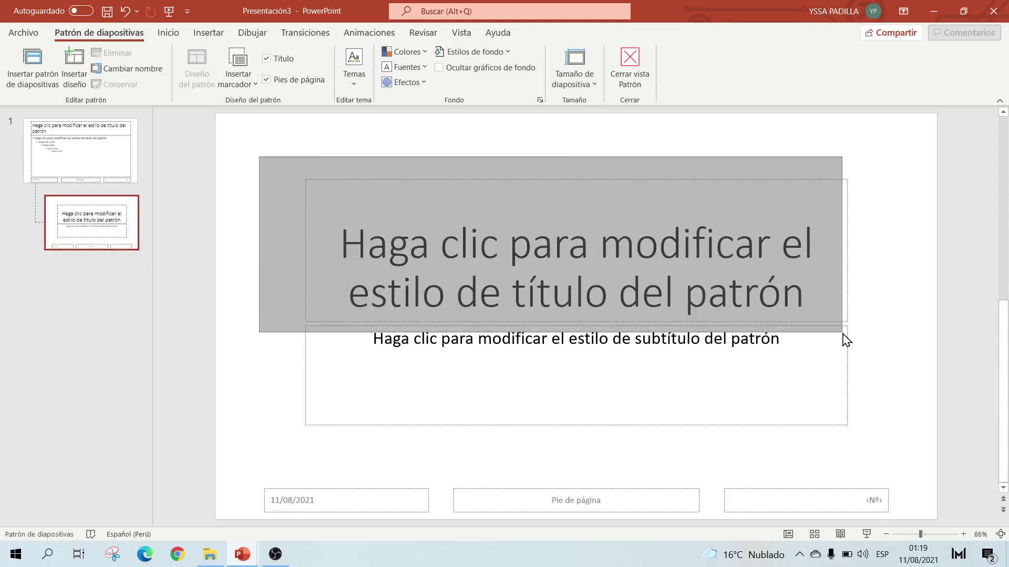
pyautogui.moveTo(281, 315); pyautogui.dragTo(923, 462)
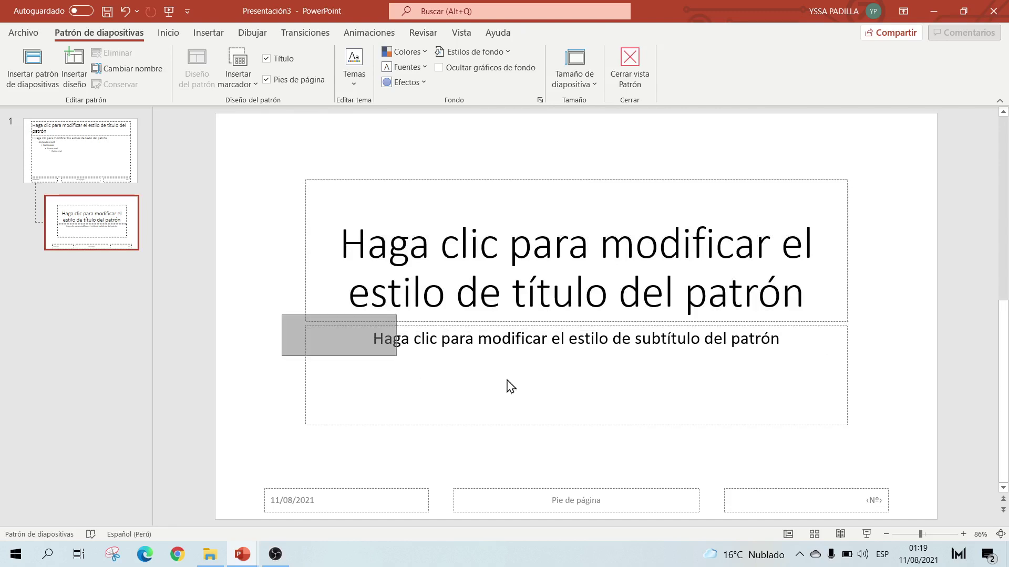
pyautogui.moveTo(243, 474)
pyautogui.mouseDown()
pyautogui.moveTo(911, 524)
pyautogui.moveTo(905, 518)
pyautogui.mouseUp()
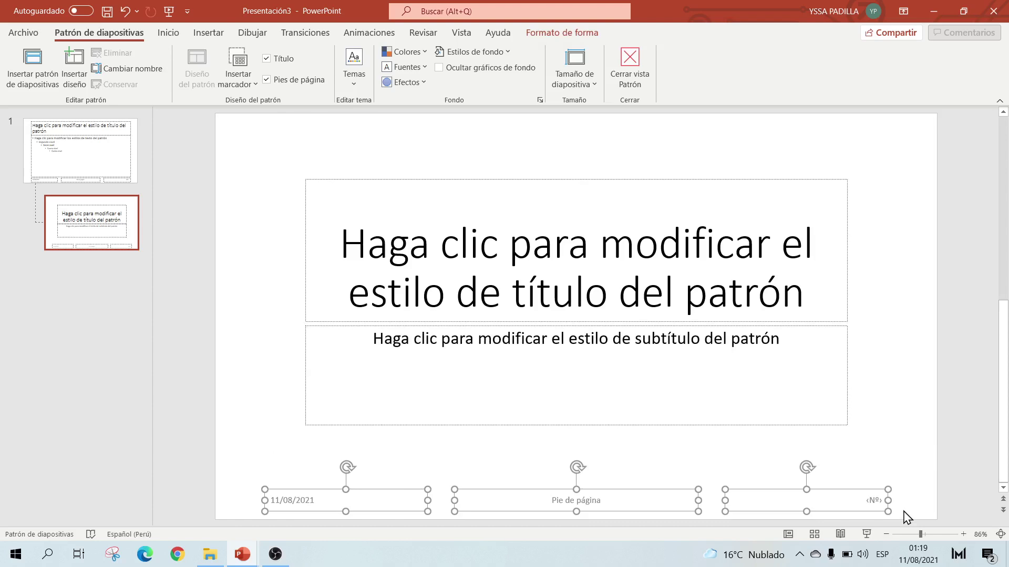
pyautogui.press('Delete')
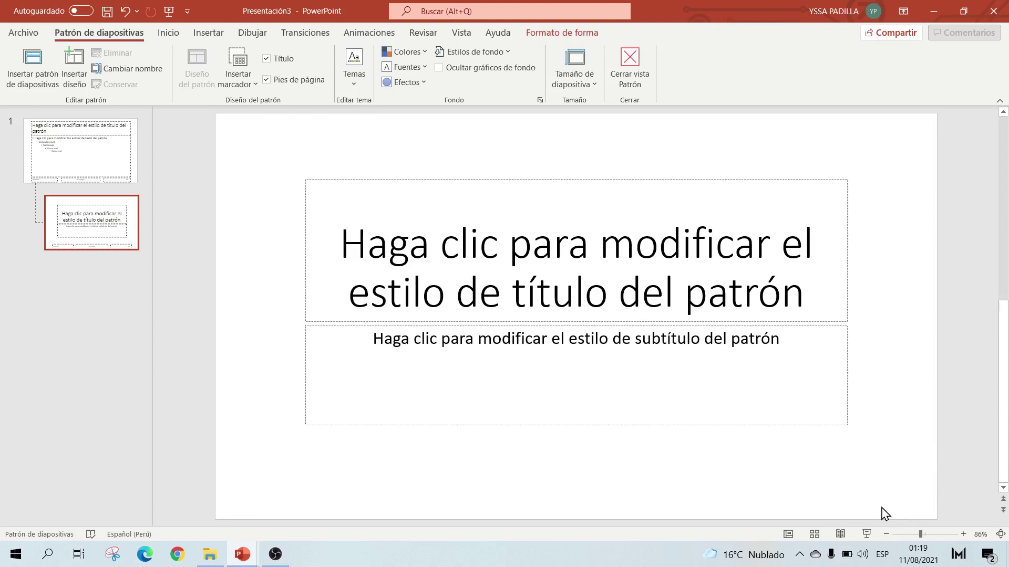
pyautogui.moveTo(276, 166); pyautogui.dragTo(914, 505)
pyautogui.press('Delete')
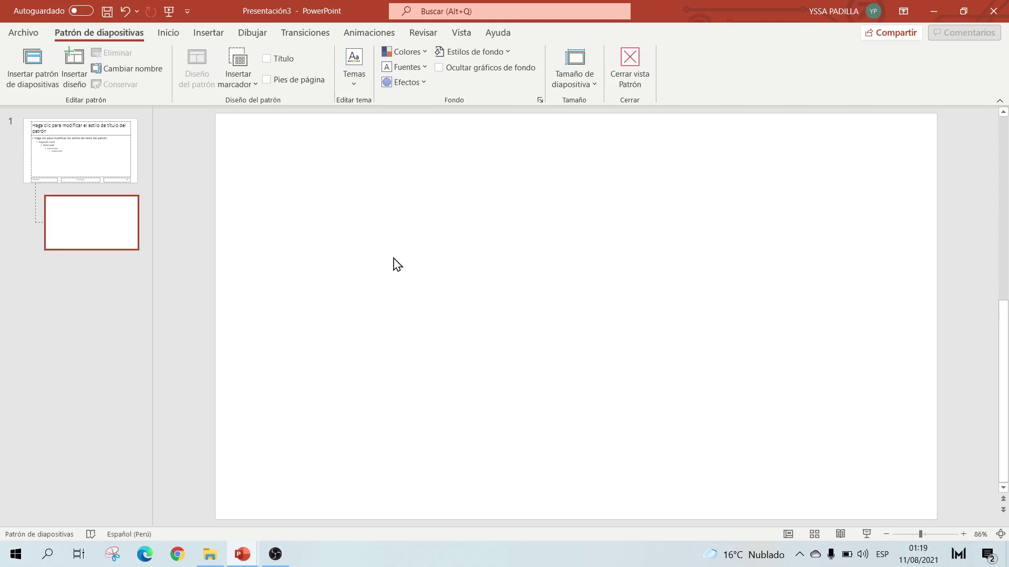
pyautogui.click(251, 89)
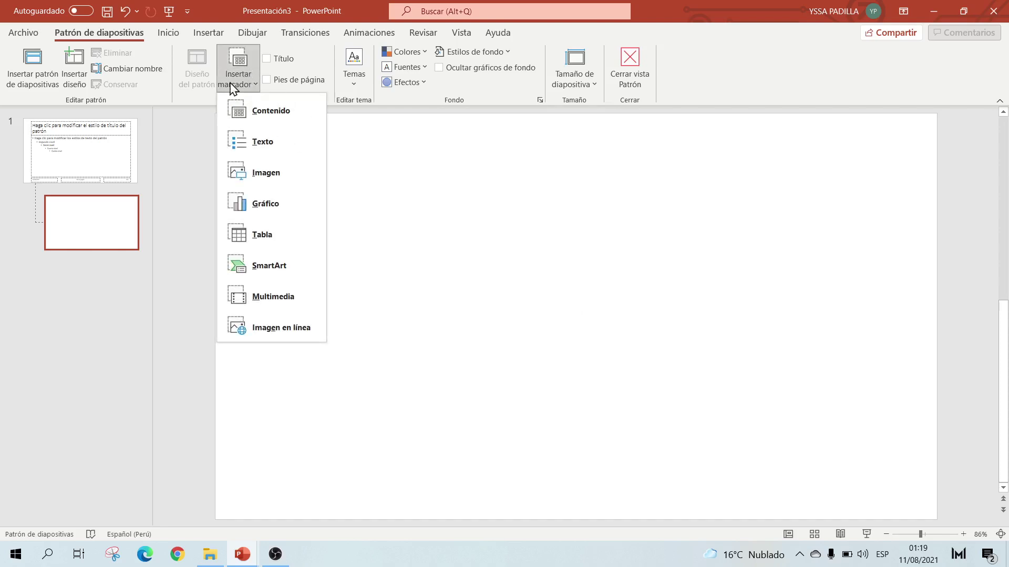
pyautogui.click(120, 42)
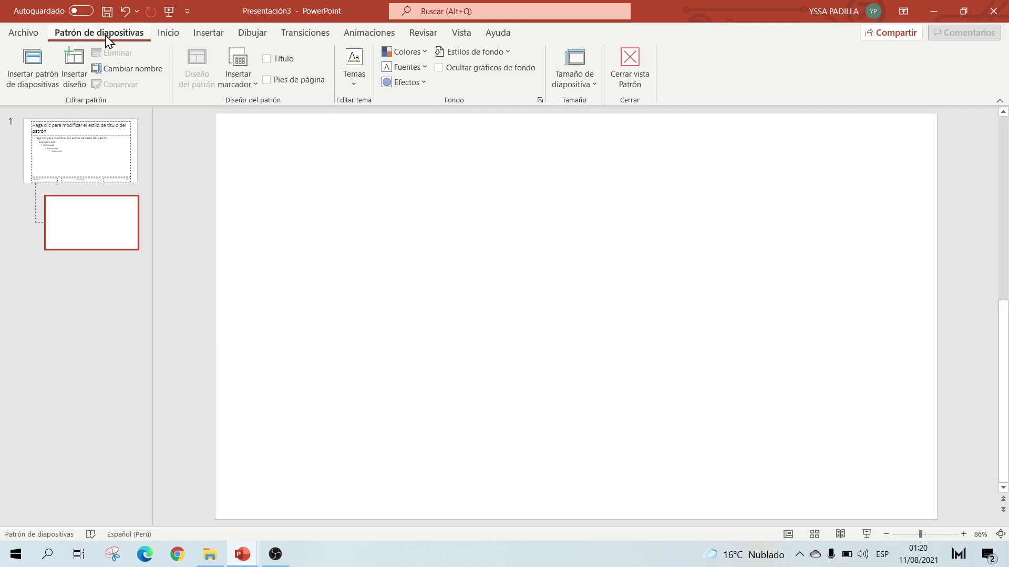
pyautogui.click(204, 39)
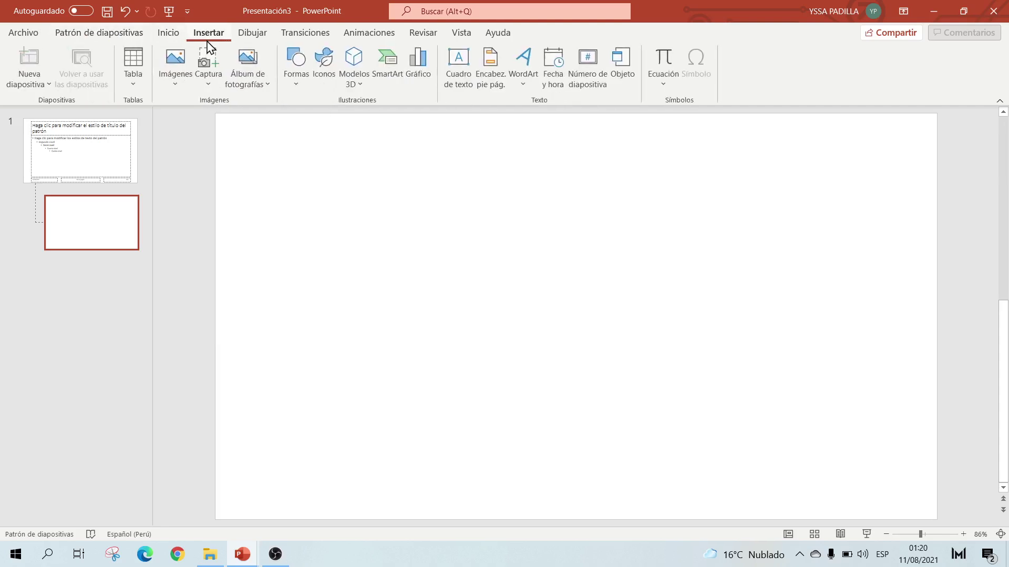
pyautogui.click(300, 76)
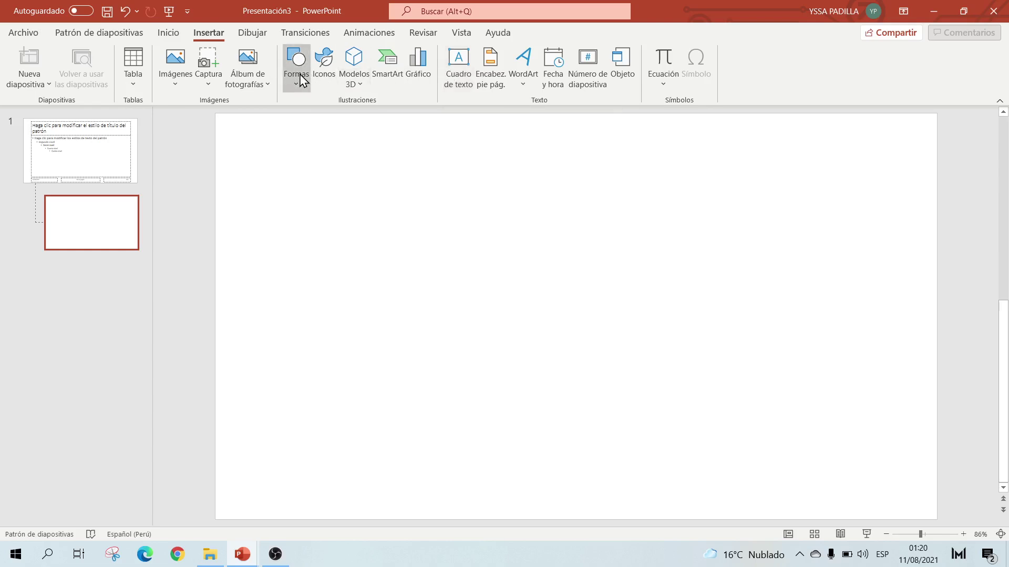
pyautogui.click(467, 99)
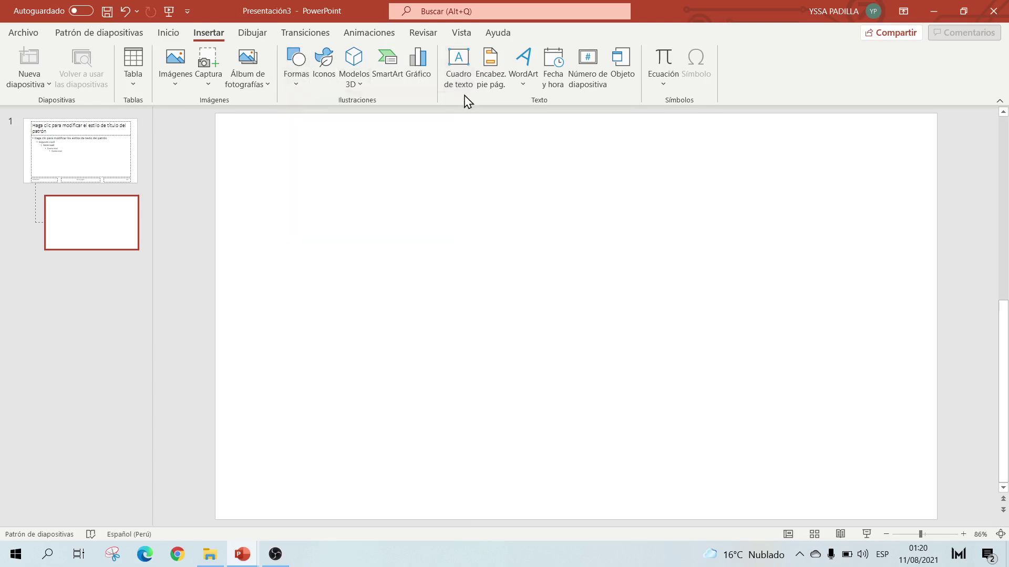
pyautogui.click(109, 35)
pyautogui.click(243, 83)
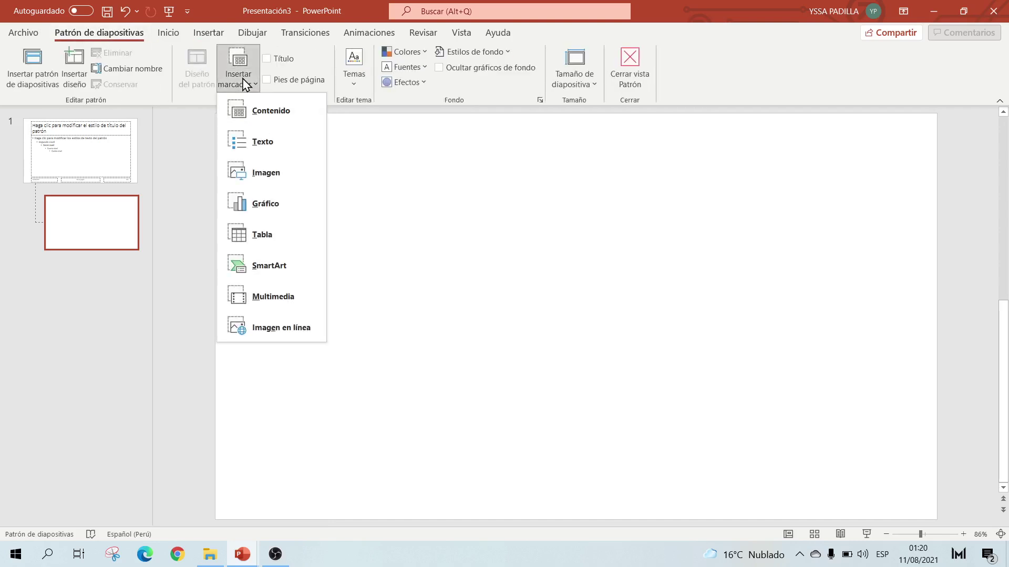
pyautogui.click(116, 230)
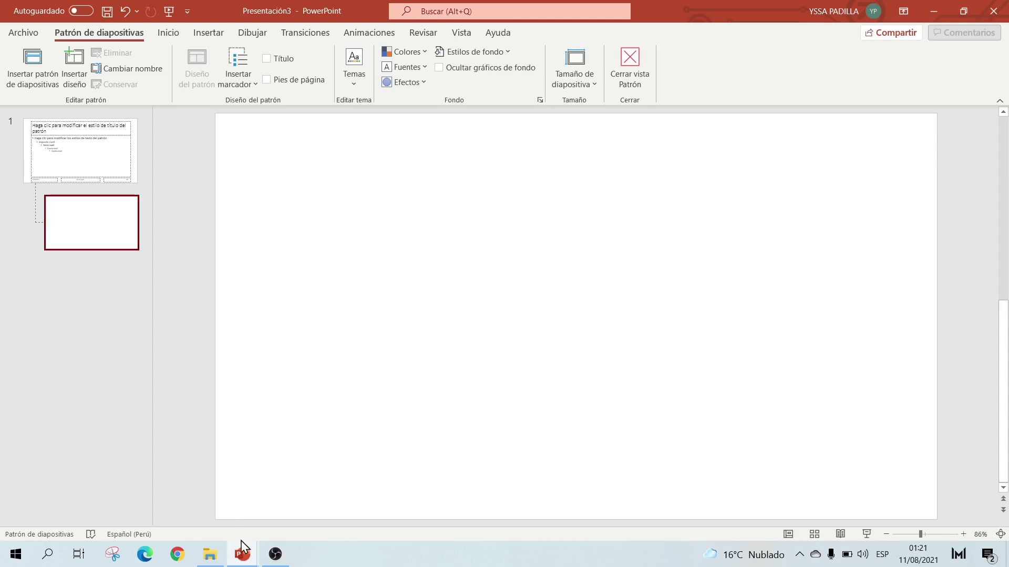
pyautogui.click(241, 554)
pyautogui.click(208, 505)
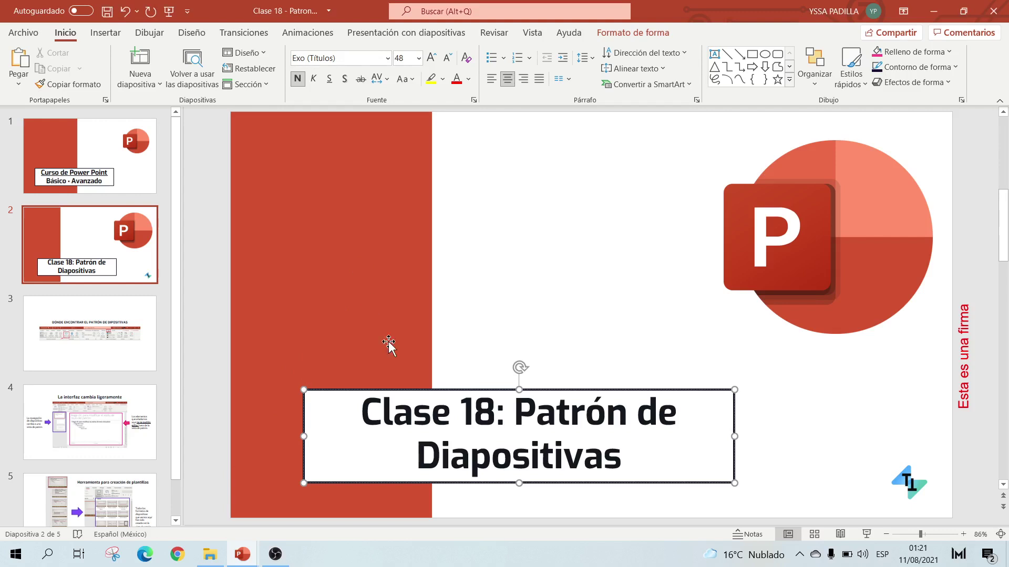
pyautogui.click(506, 379)
pyautogui.click(493, 388)
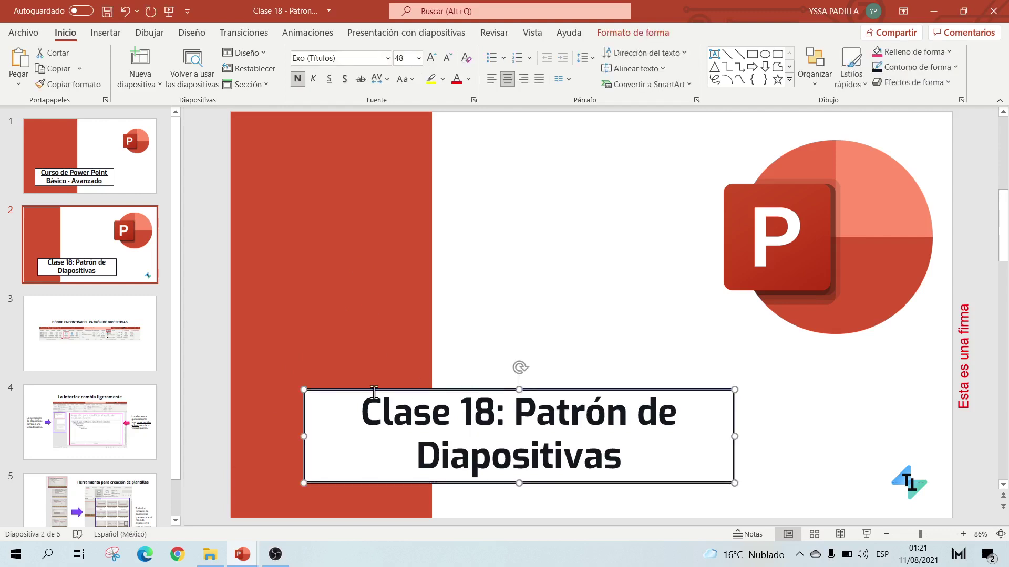
pyautogui.moveTo(765, 380)
pyautogui.mouseDown()
pyautogui.moveTo(683, 430)
pyautogui.moveTo(283, 489)
pyautogui.mouseUp()
pyautogui.click(334, 286)
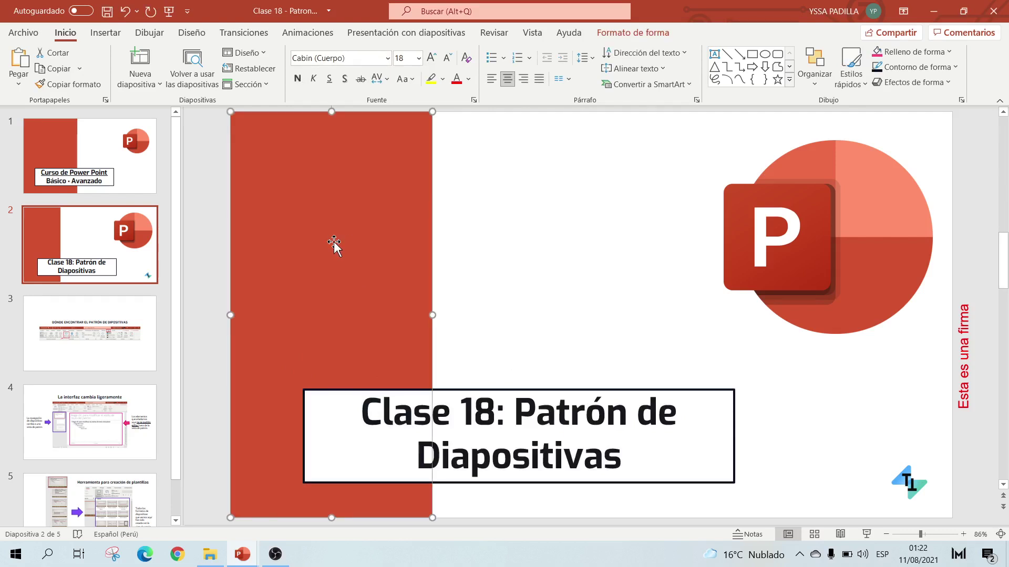
pyautogui.click(737, 251)
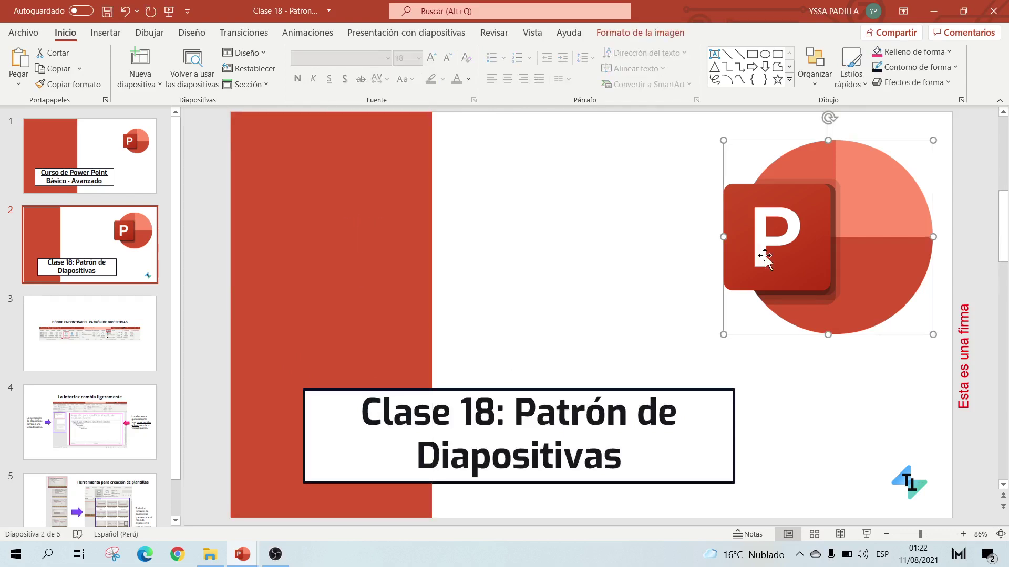
pyautogui.click(677, 332)
pyautogui.moveTo(241, 554)
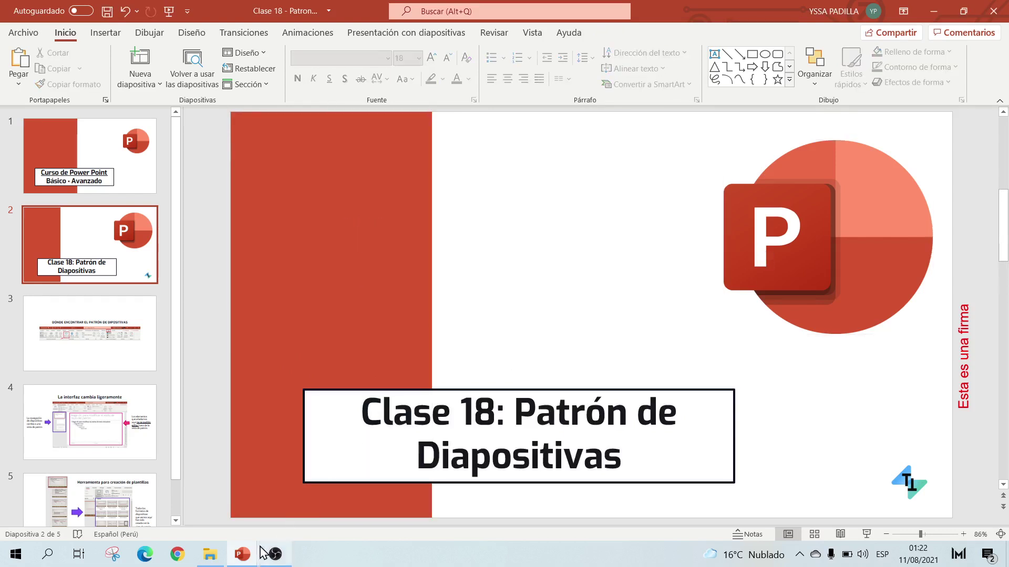
pyautogui.click(363, 518)
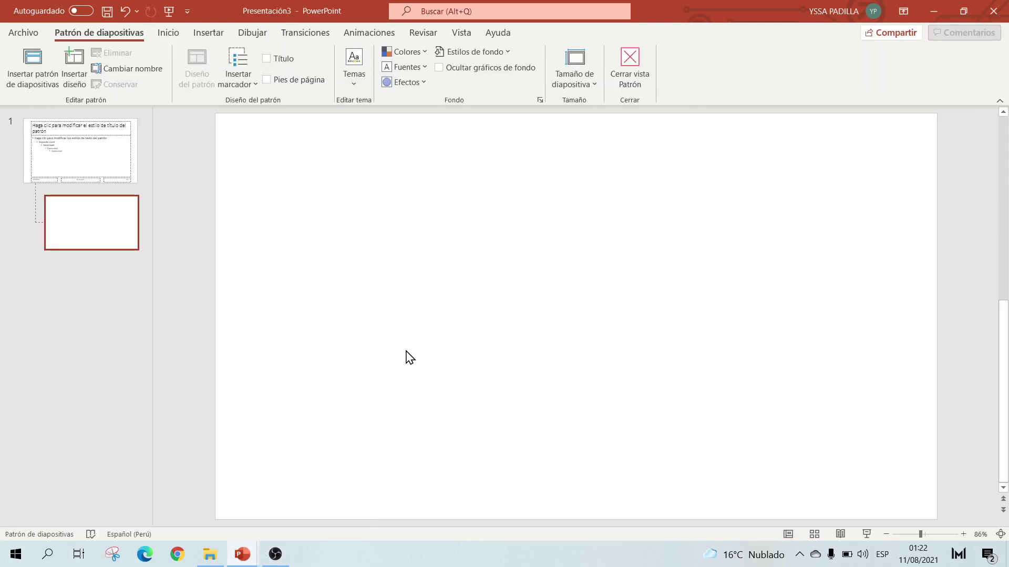
# Turn on the blank layout's Título placeholder, narrow it to about half width, and move it lower
pyautogui.click(266, 59)
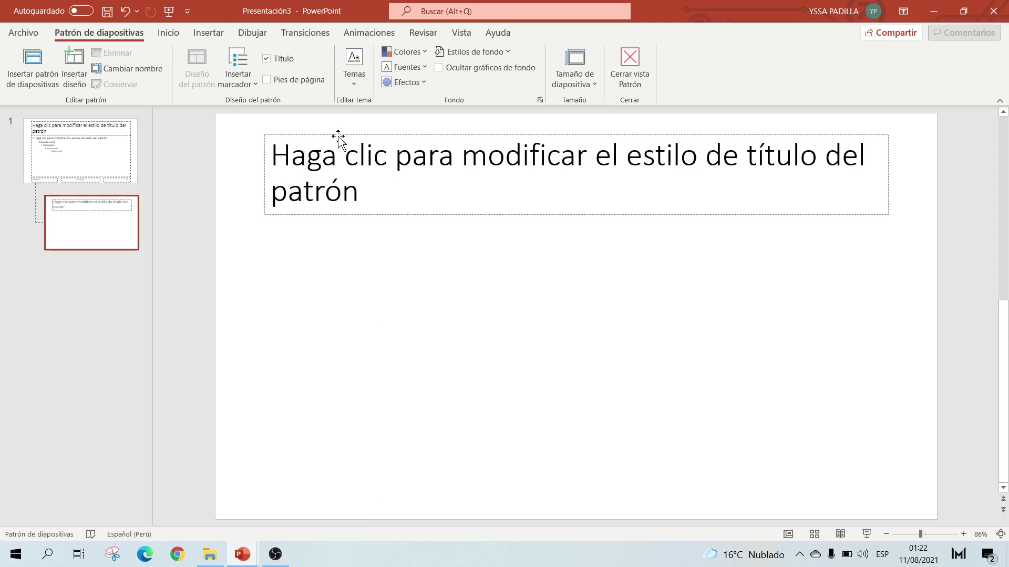
pyautogui.moveTo(336, 135); pyautogui.dragTo(338, 253)
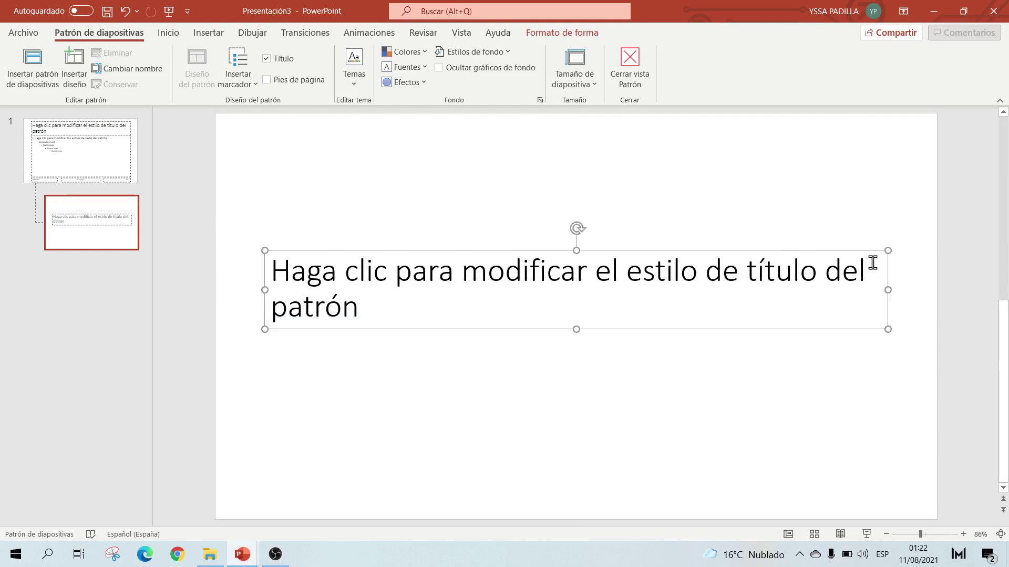
pyautogui.moveTo(887, 250); pyautogui.dragTo(589, 276)
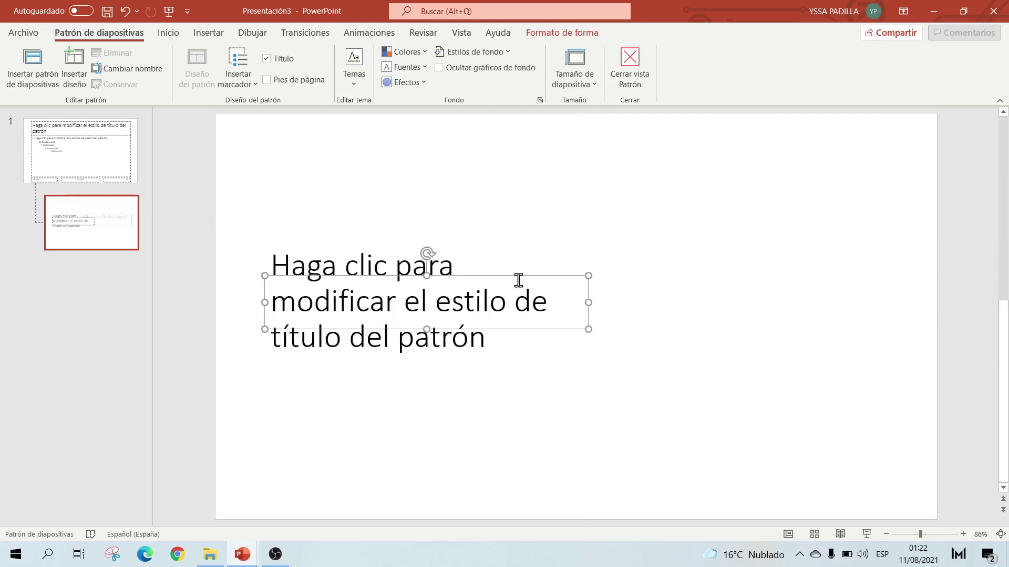
pyautogui.click(515, 278)
pyautogui.moveTo(516, 276)
pyautogui.mouseDown()
pyautogui.moveTo(620, 397)
pyautogui.moveTo(673, 369)
pyautogui.mouseUp()
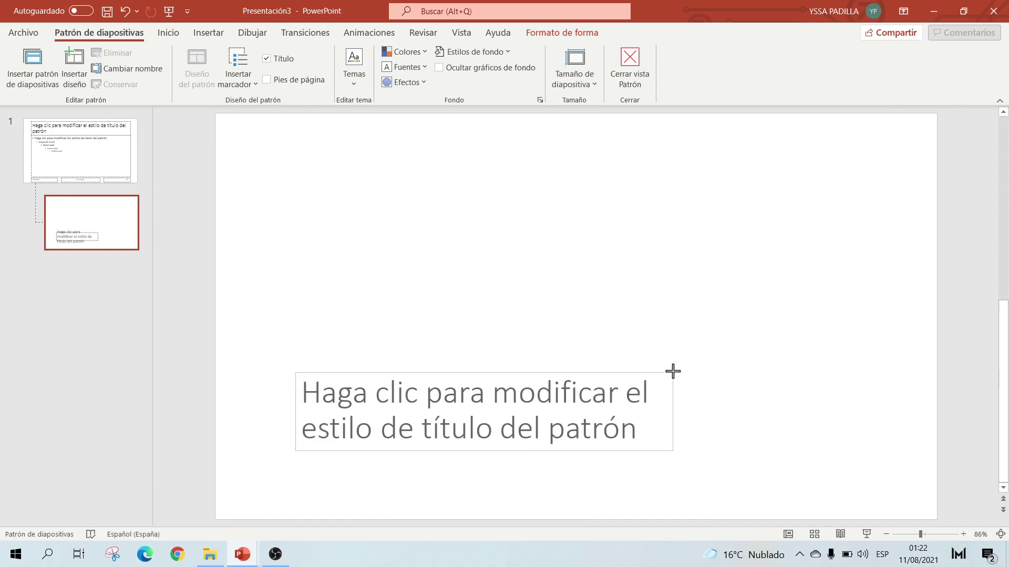
pyautogui.click(353, 397)
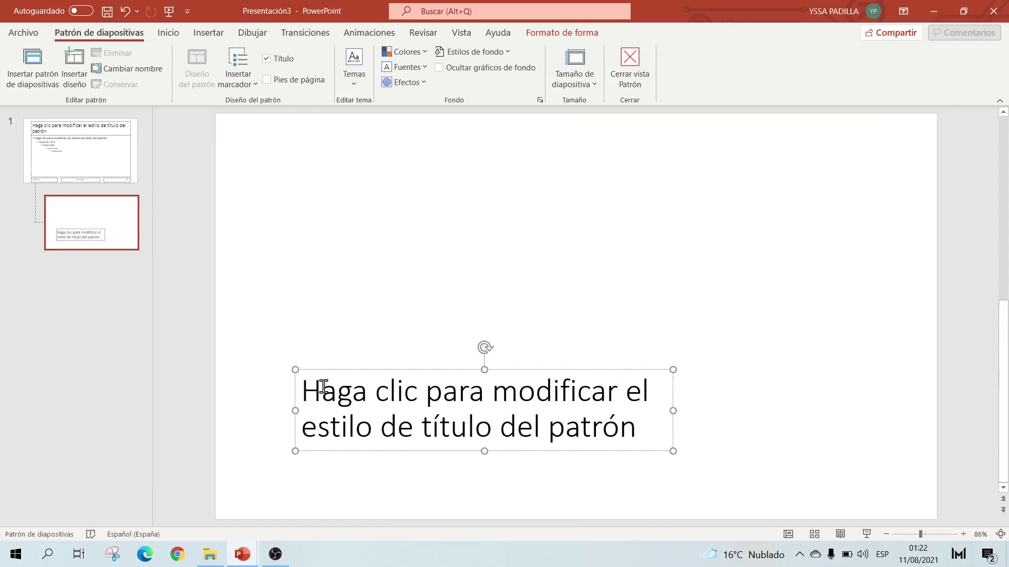
pyautogui.click(350, 370)
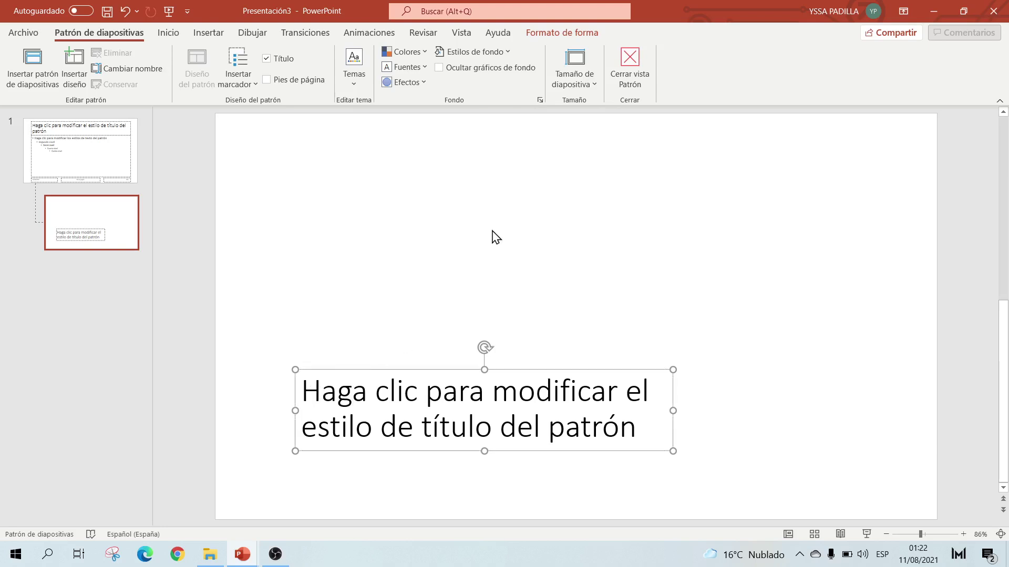
# Give the title placeholder a black outline
pyautogui.click(574, 34)
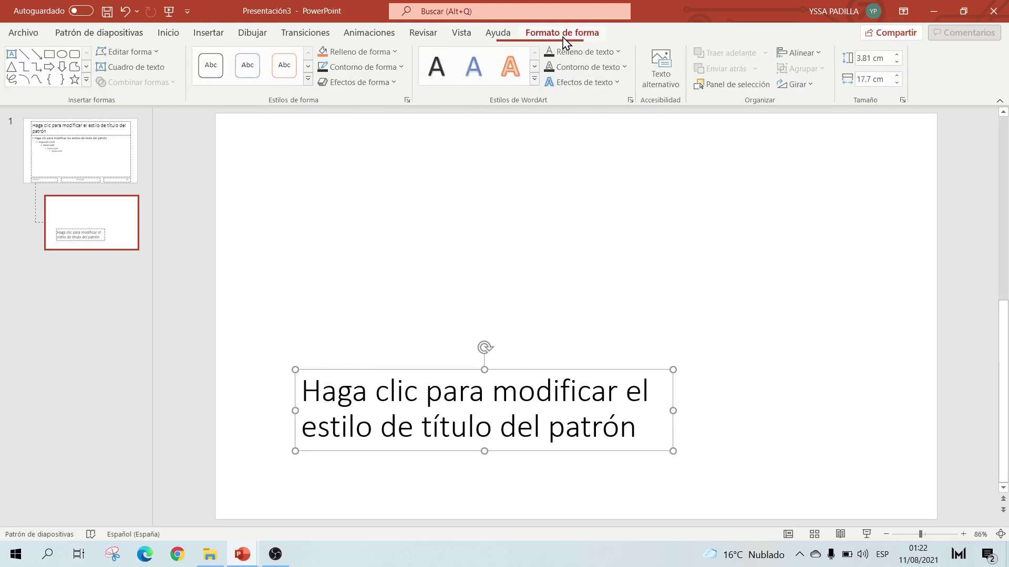
pyautogui.click(373, 72)
pyautogui.click(334, 101)
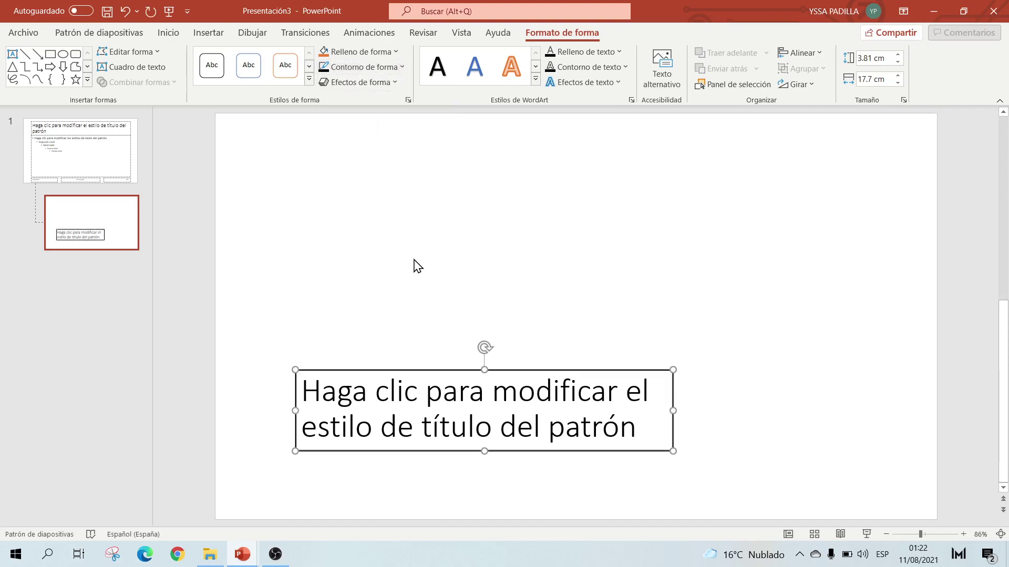
# Set the title text to bold Exo
pyautogui.click(176, 34)
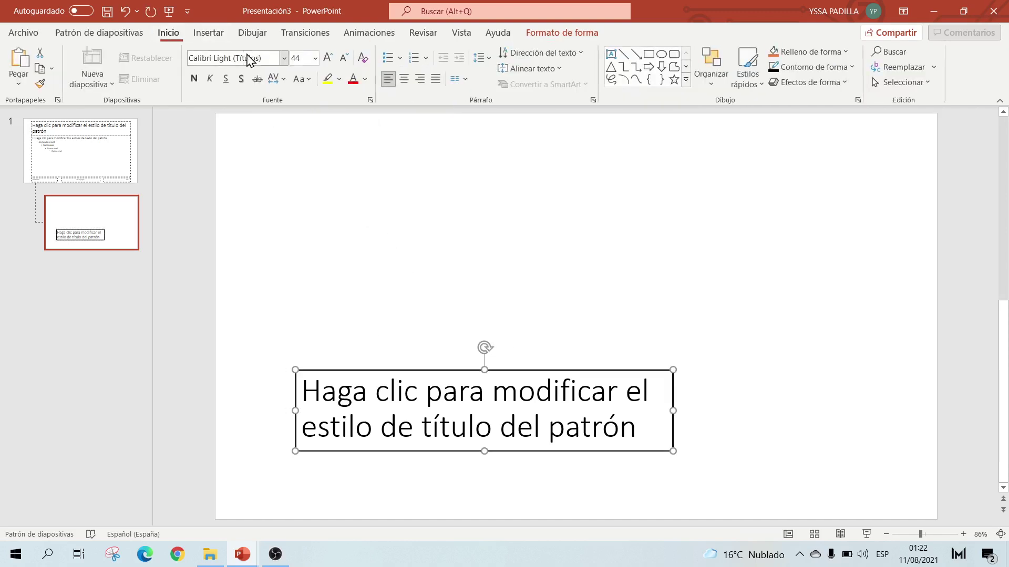
pyautogui.click(263, 59)
pyautogui.write('Exo')
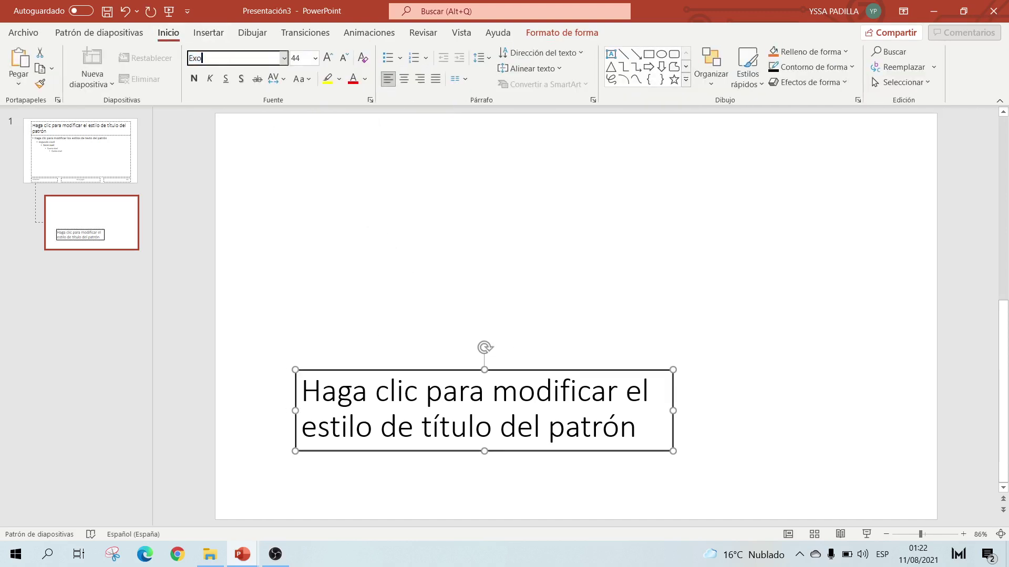
pyautogui.press('Return')
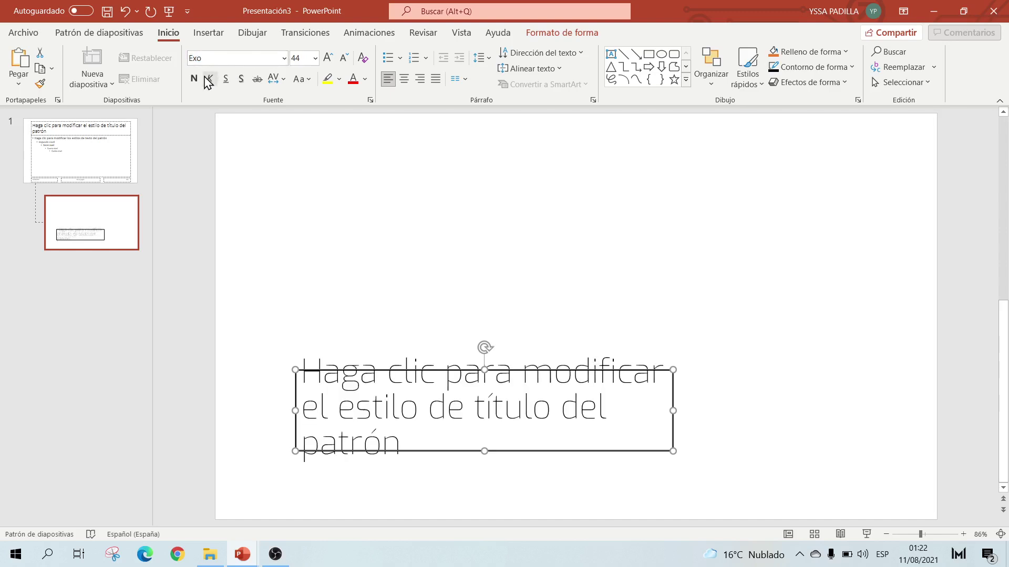
pyautogui.click(193, 78)
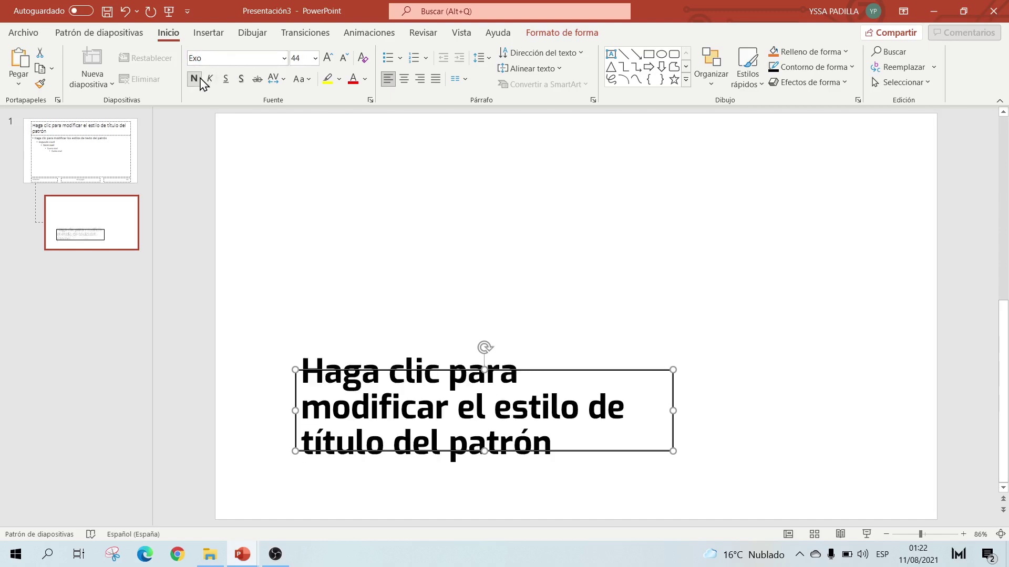
pyautogui.click(556, 317)
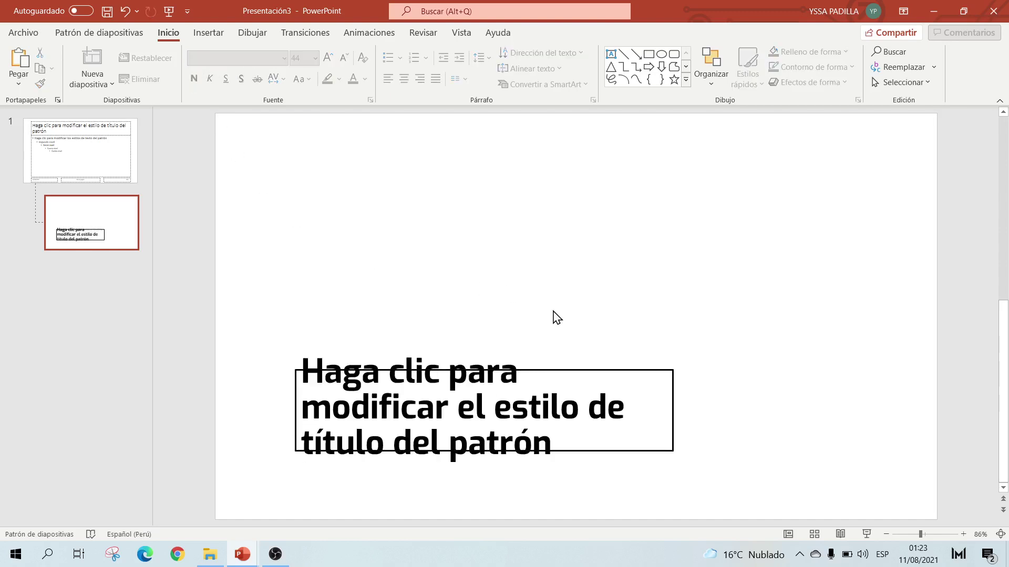
# Close master view and add a new slide with the Diapositiva de título layout
pyautogui.click(93, 36)
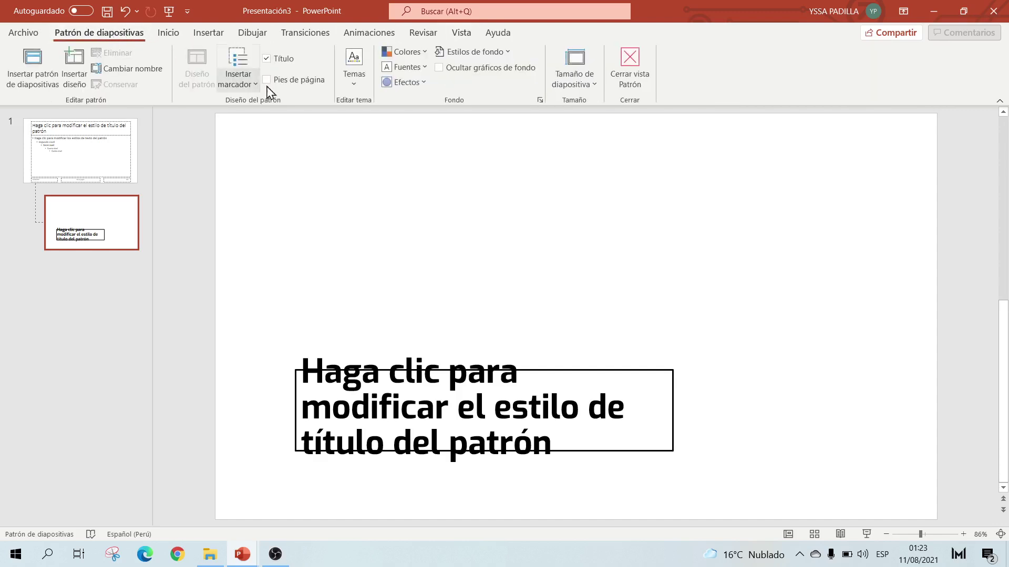
pyautogui.click(630, 68)
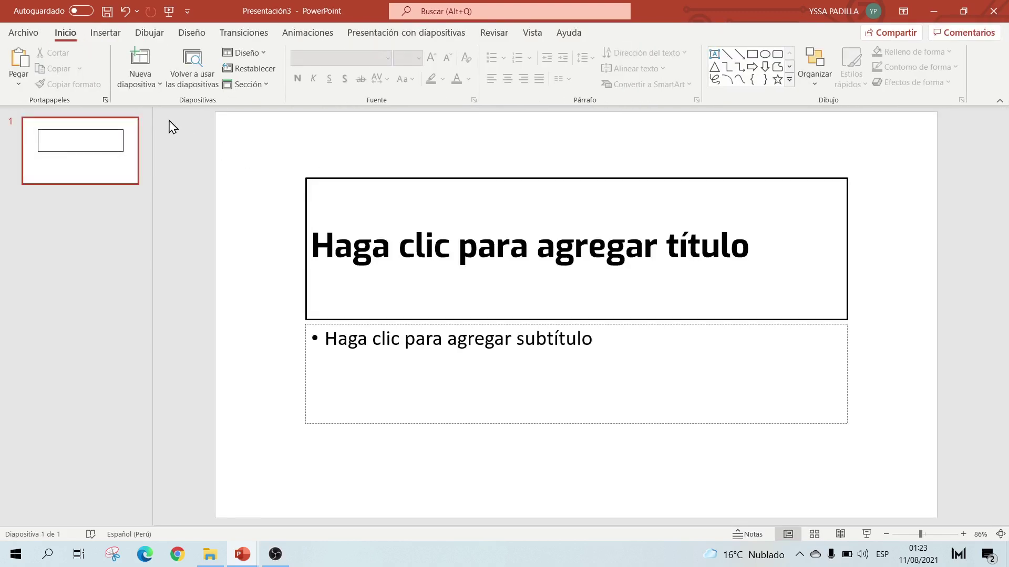
pyautogui.click(150, 85)
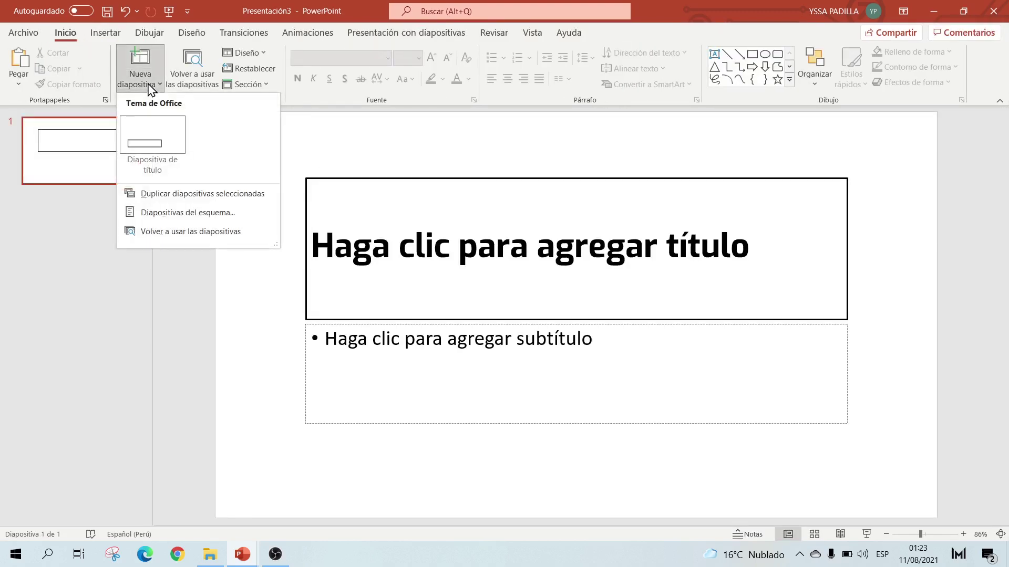
pyautogui.click(154, 157)
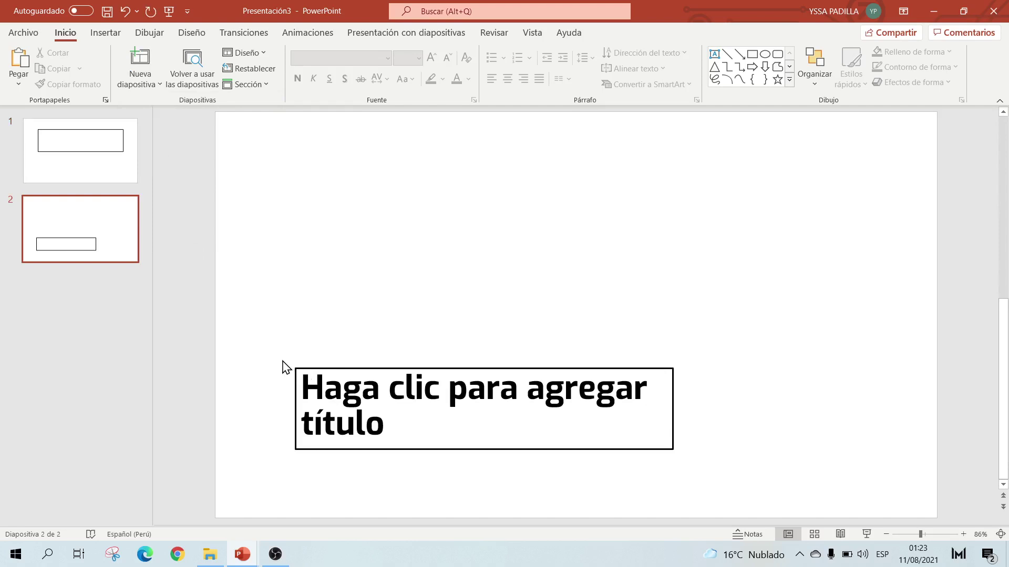
# Title the new slide 'Clase 18: Patrón de diapositivas'
pyautogui.moveTo(282, 366); pyautogui.dragTo(722, 470)
pyautogui.click(385, 419)
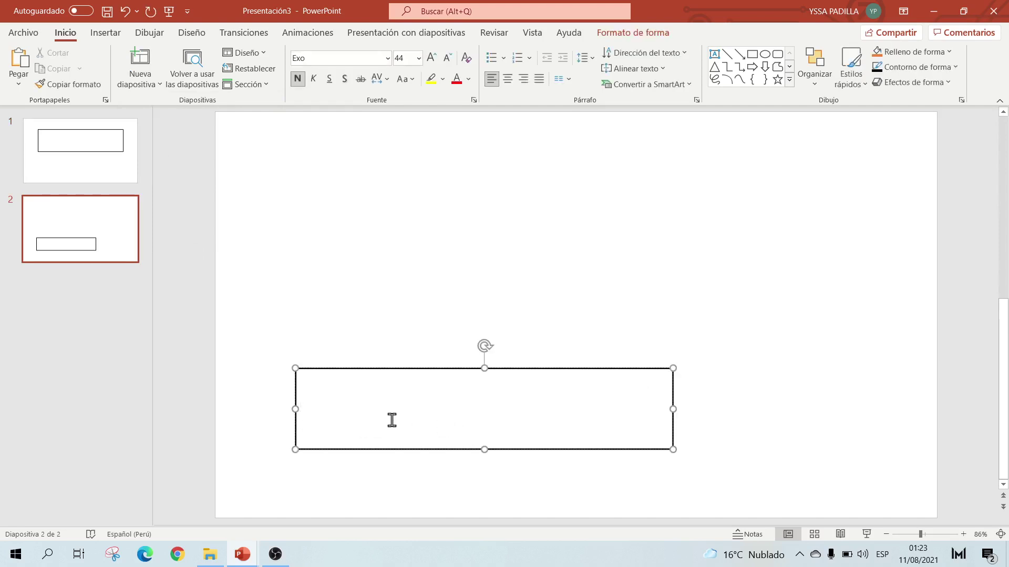
pyautogui.write('Clase ')
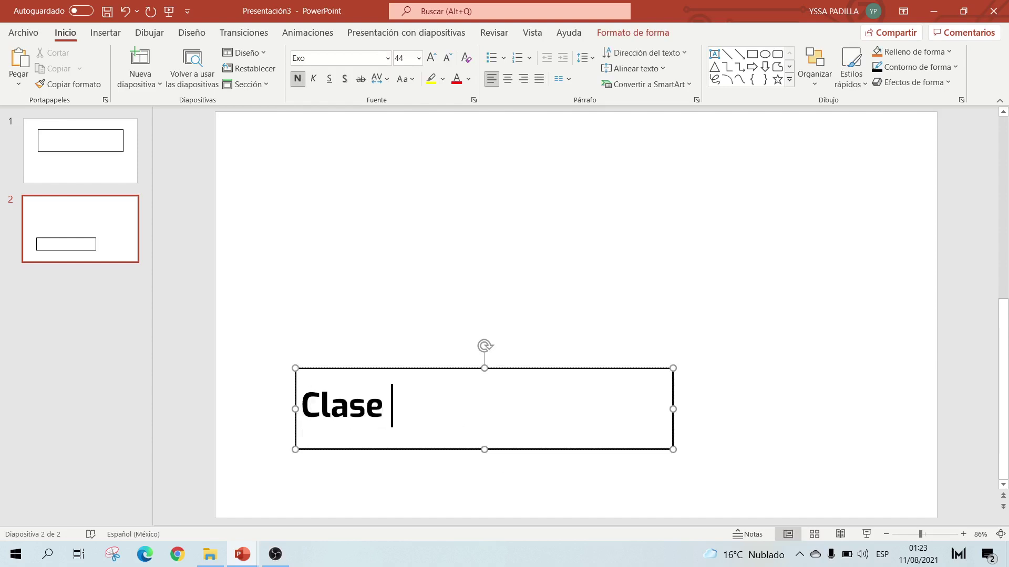
pyautogui.write('18: Patro')
pyautogui.press('BackSpace')
pyautogui.write('ó')
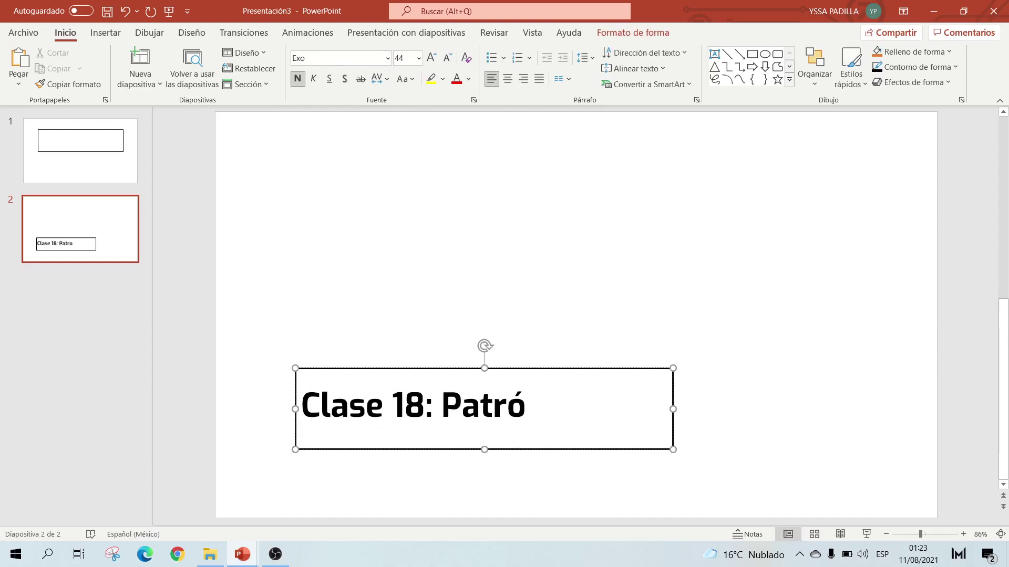
pyautogui.write('n de diapos')
pyautogui.write('itiva')
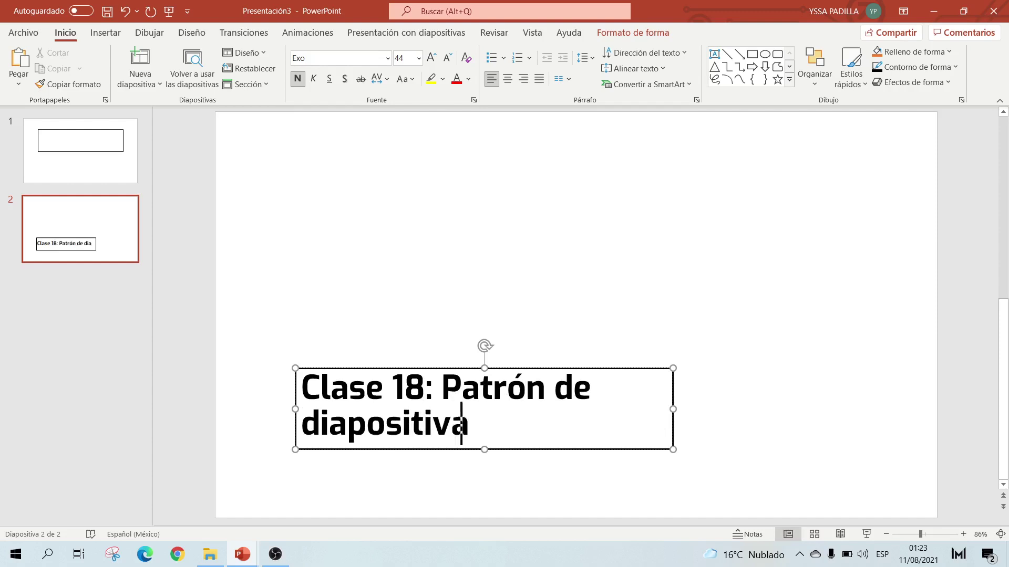
pyautogui.write('s')
pyautogui.click(455, 454)
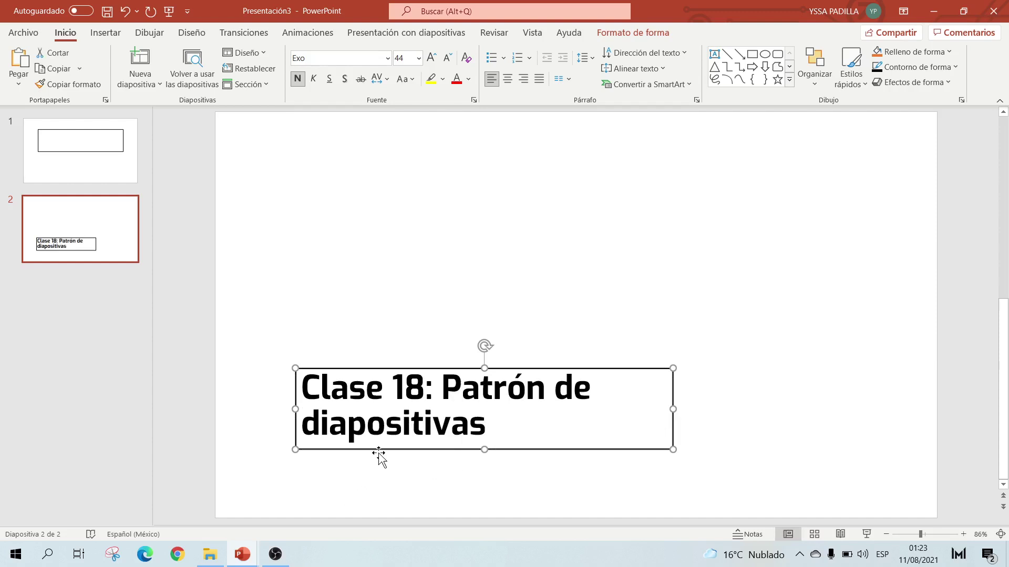
pyautogui.click(271, 512)
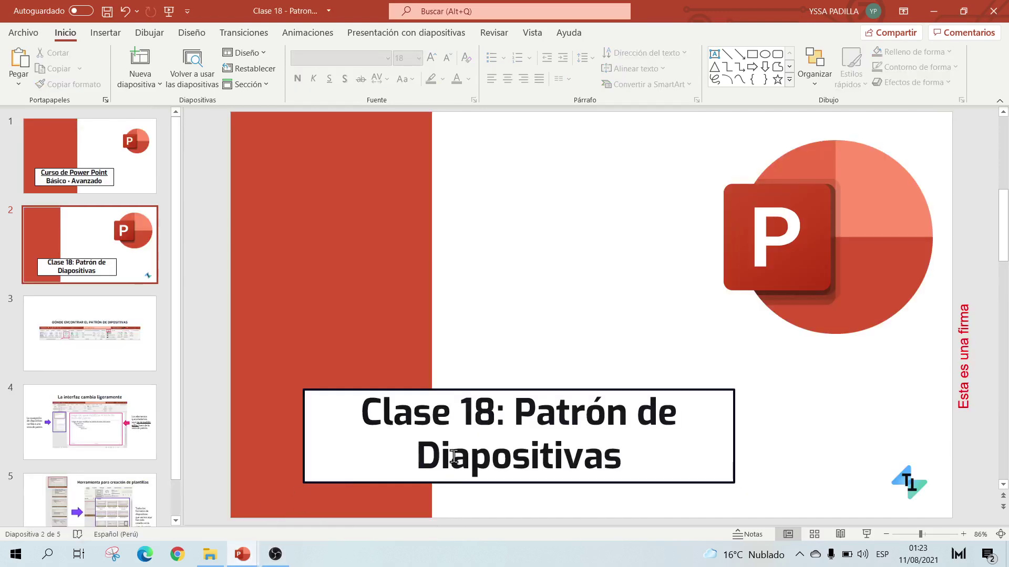
pyautogui.moveTo(242, 554)
pyautogui.click(394, 515)
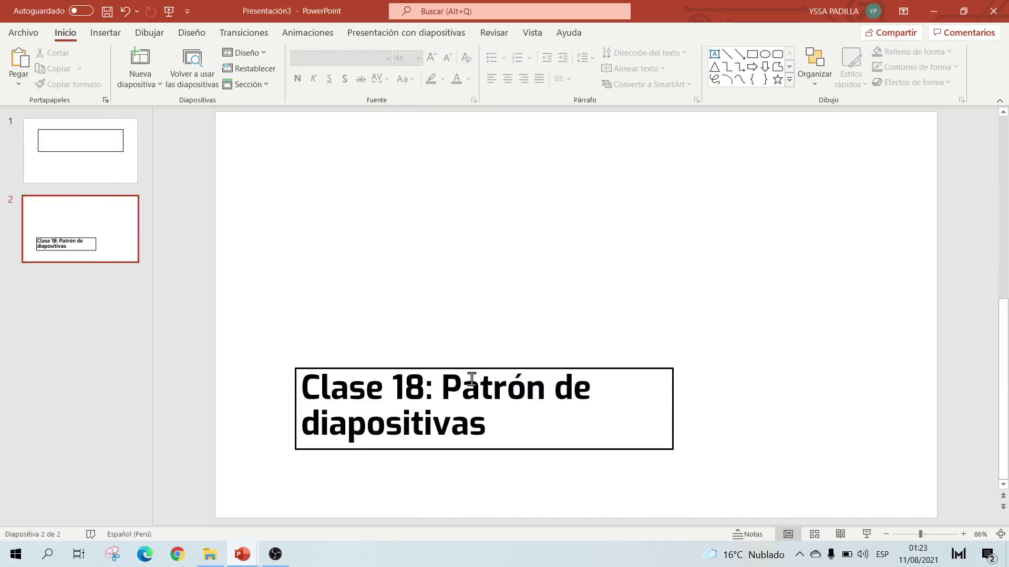
# In slide master view, centre-align the layout's title placeholder text
pyautogui.click(531, 34)
pyautogui.click(210, 63)
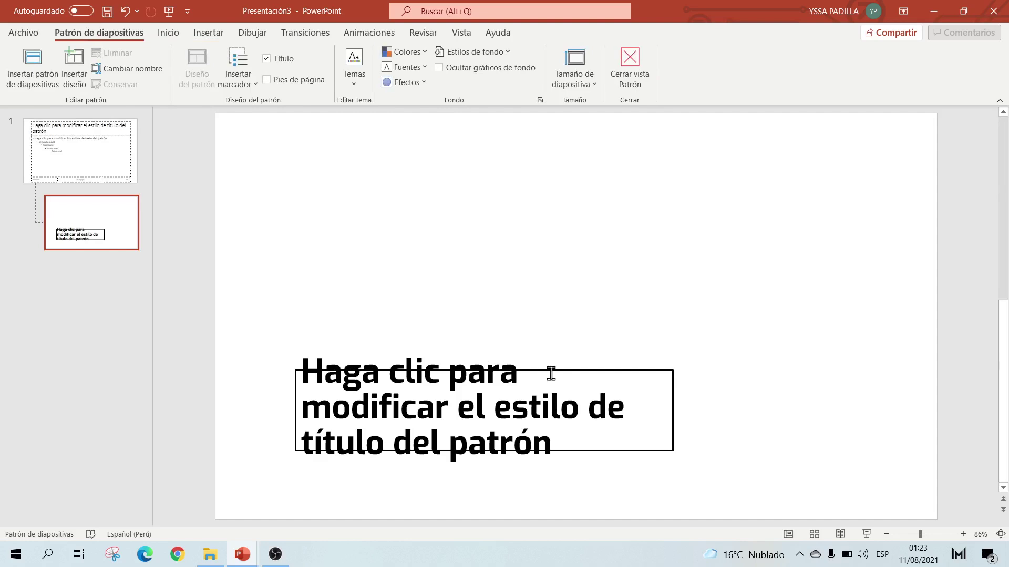
pyautogui.click(570, 370)
pyautogui.click(570, 370)
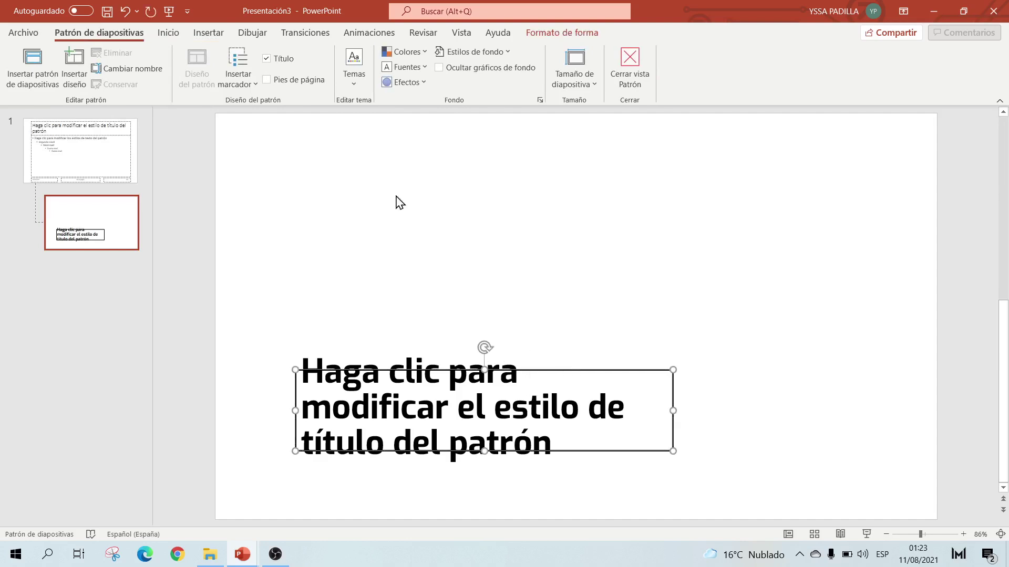
pyautogui.click(169, 36)
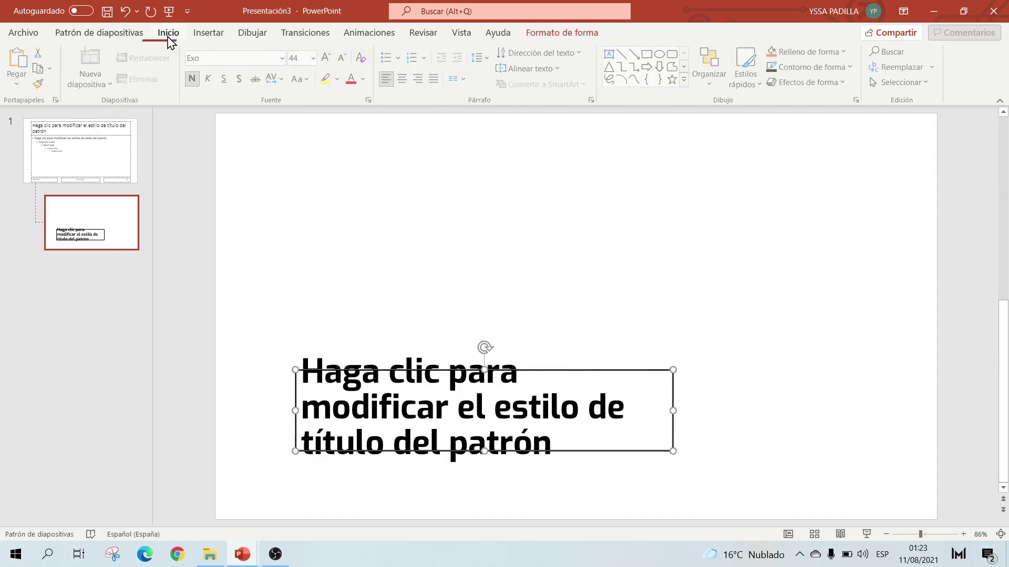
pyautogui.click(405, 80)
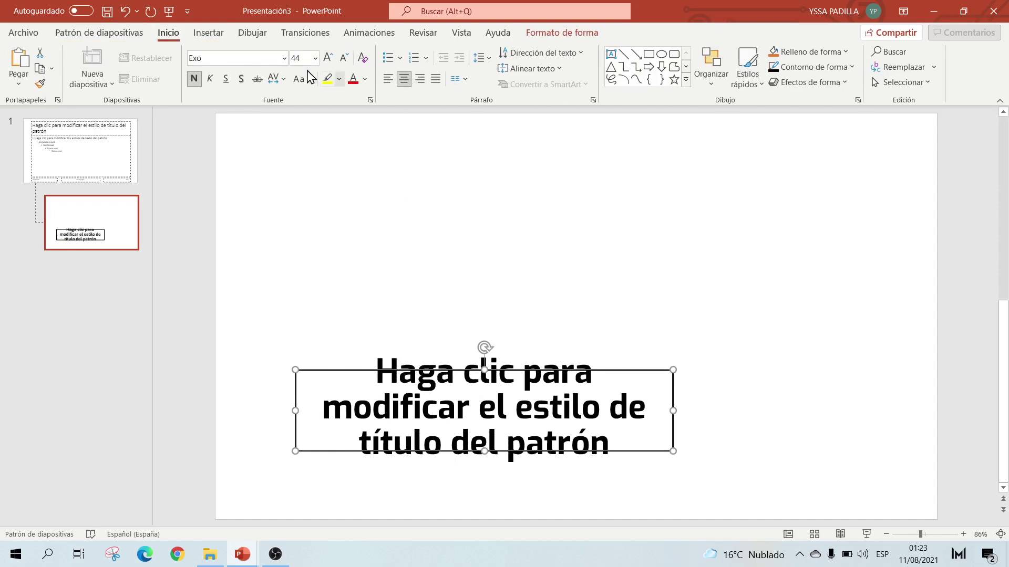
# Close master view to check slide 2's centred title, then reopen slide master view
pyautogui.click(84, 33)
pyautogui.click(626, 64)
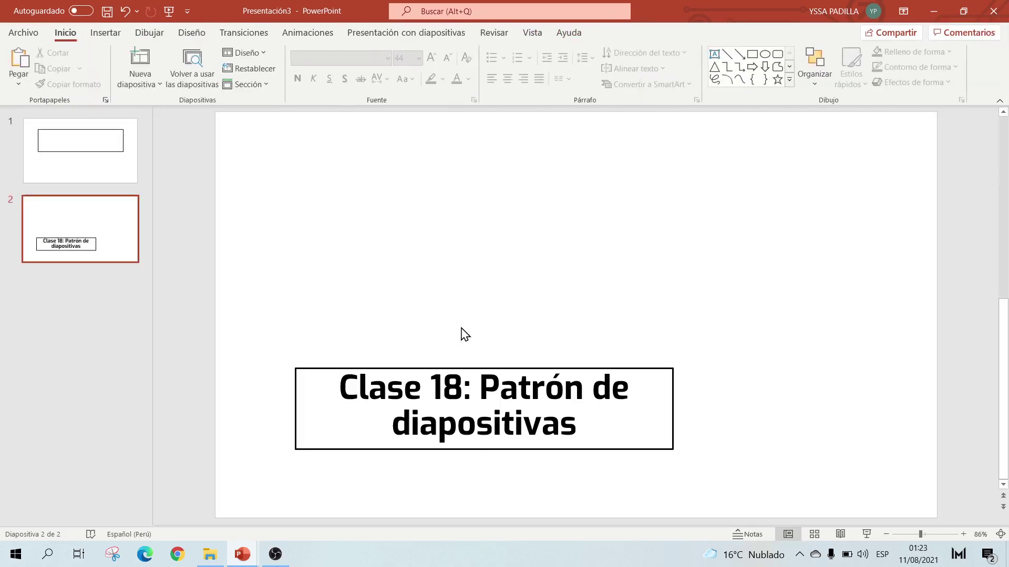
pyautogui.moveTo(277, 344); pyautogui.dragTo(734, 476)
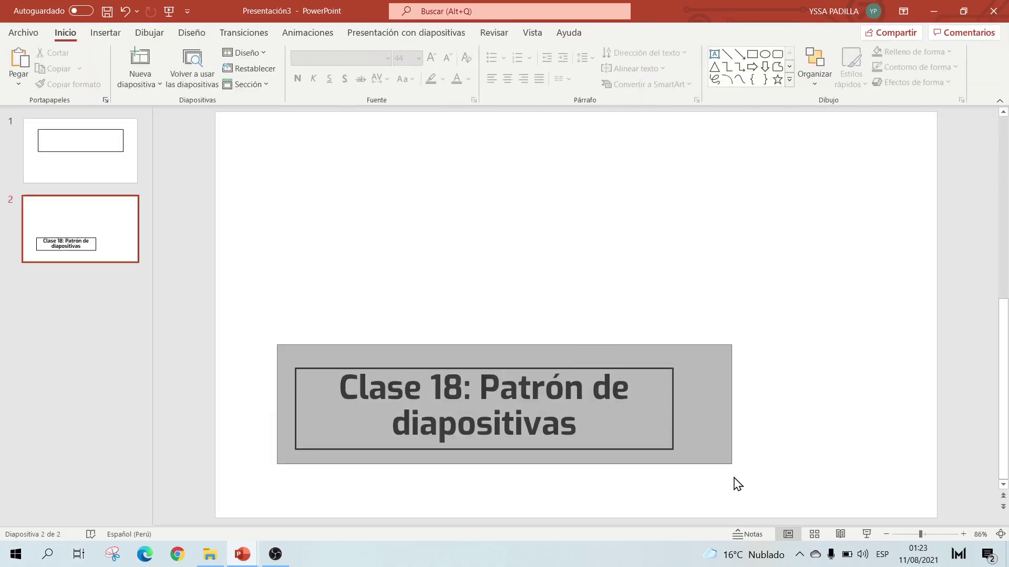
pyautogui.click(734, 478)
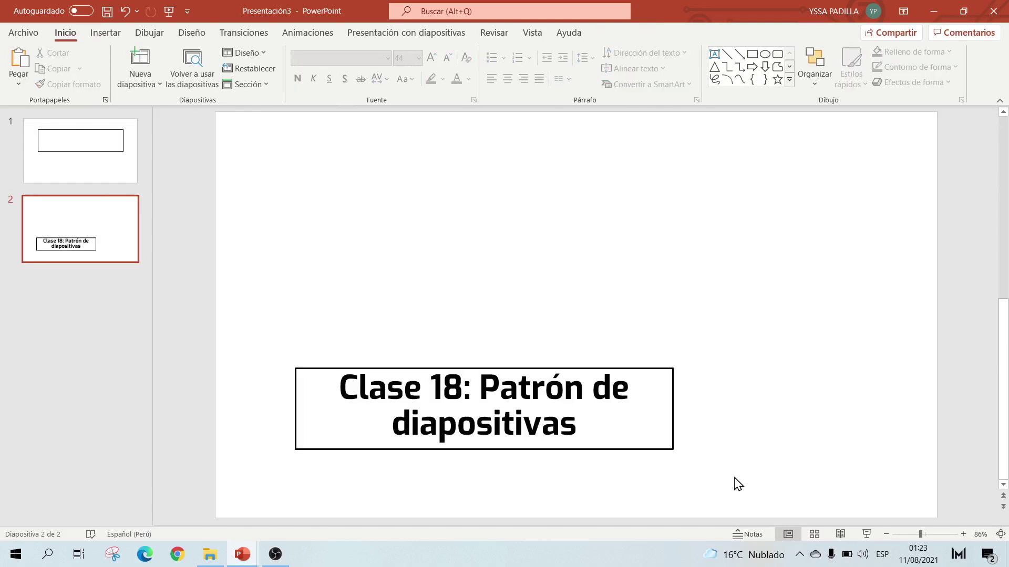
pyautogui.click(531, 34)
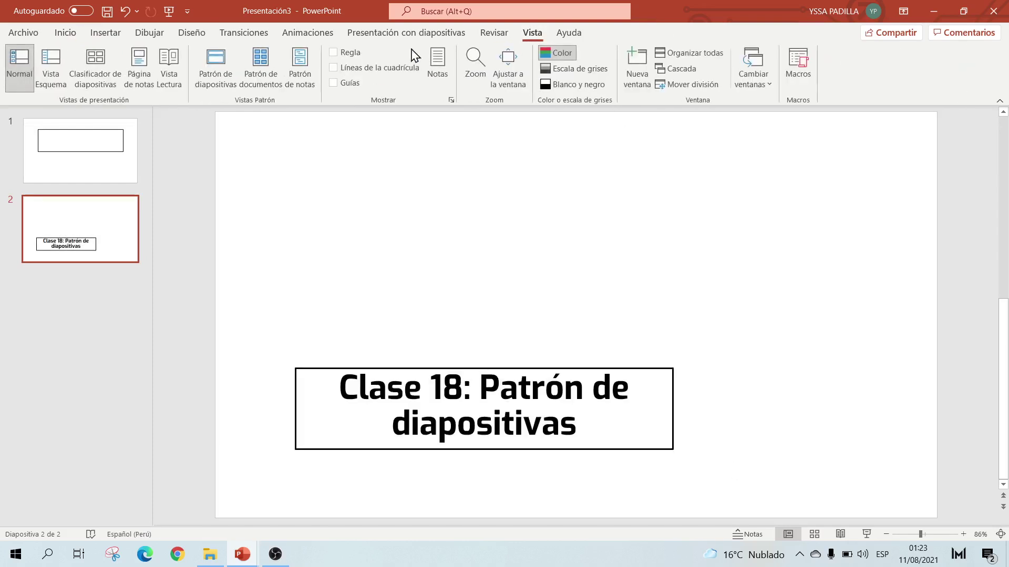
pyautogui.click(232, 62)
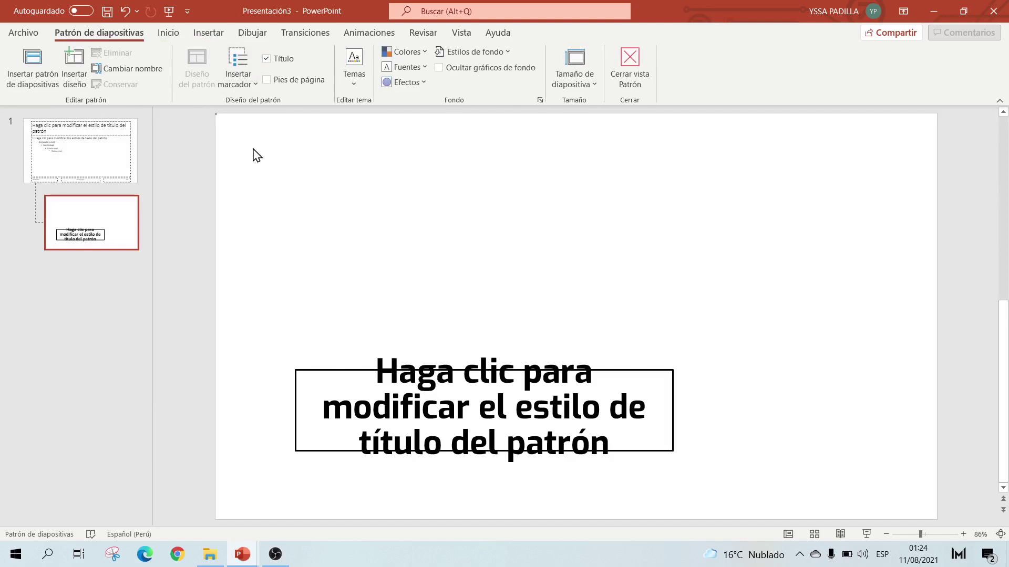
pyautogui.moveTo(213, 111); pyautogui.dragTo(475, 504)
# Draw a rectangle down the layout's left side
pyautogui.click(203, 33)
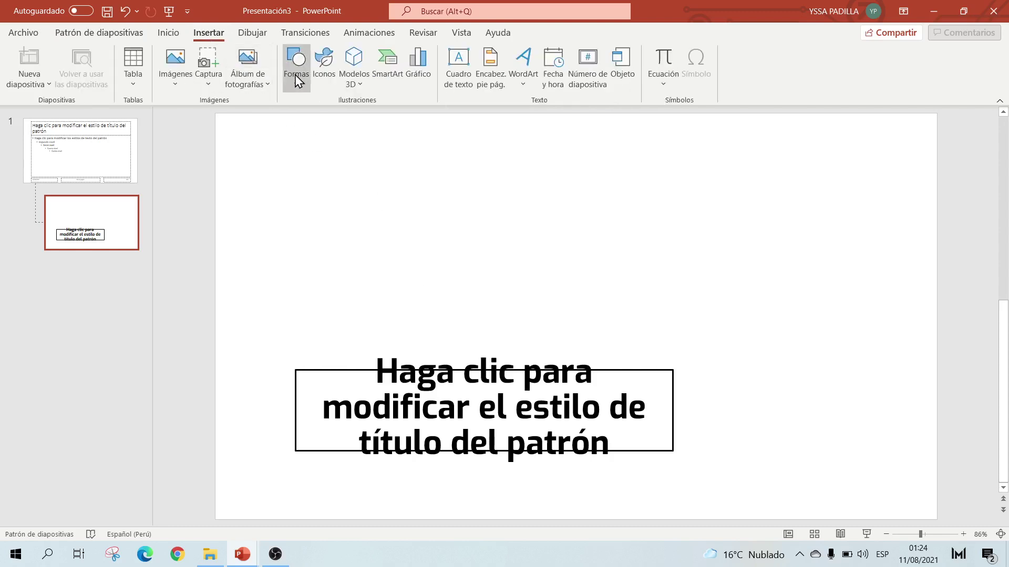
pyautogui.click(296, 79)
pyautogui.click(328, 118)
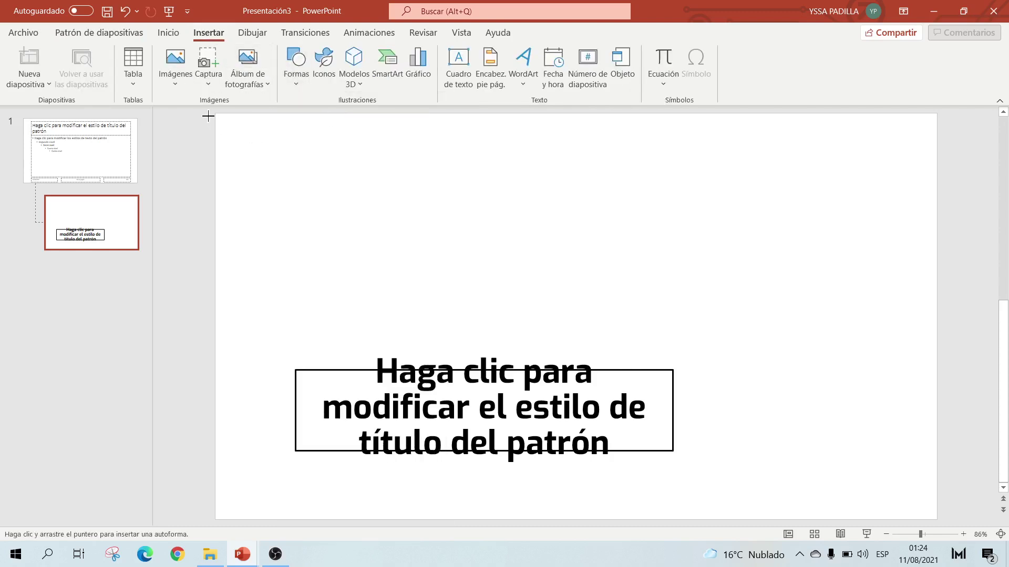
pyautogui.moveTo(215, 114); pyautogui.dragTo(498, 519)
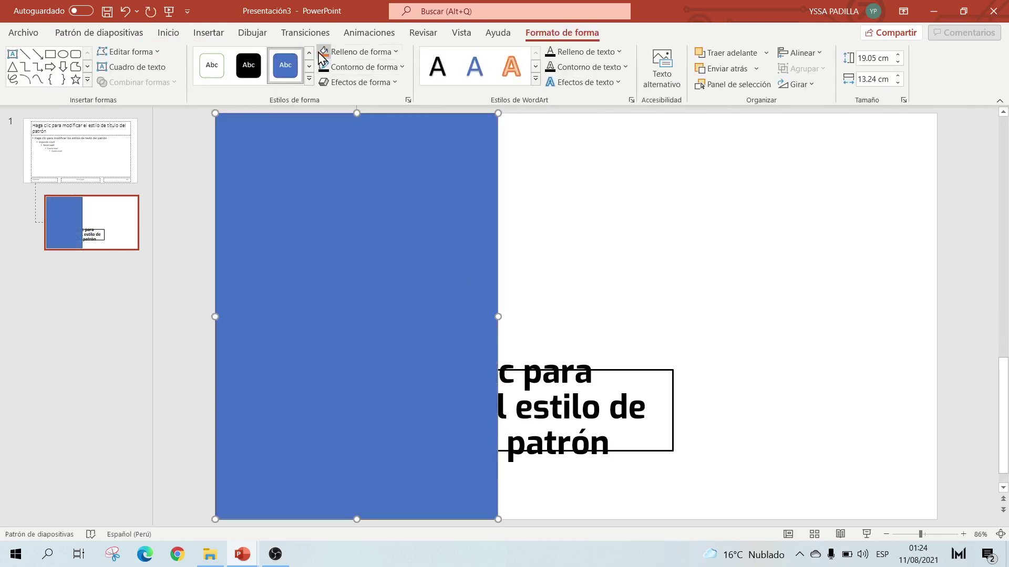
# Remove the orange rectangle's outline and send it behind the title
pyautogui.click(323, 52)
pyautogui.click(361, 70)
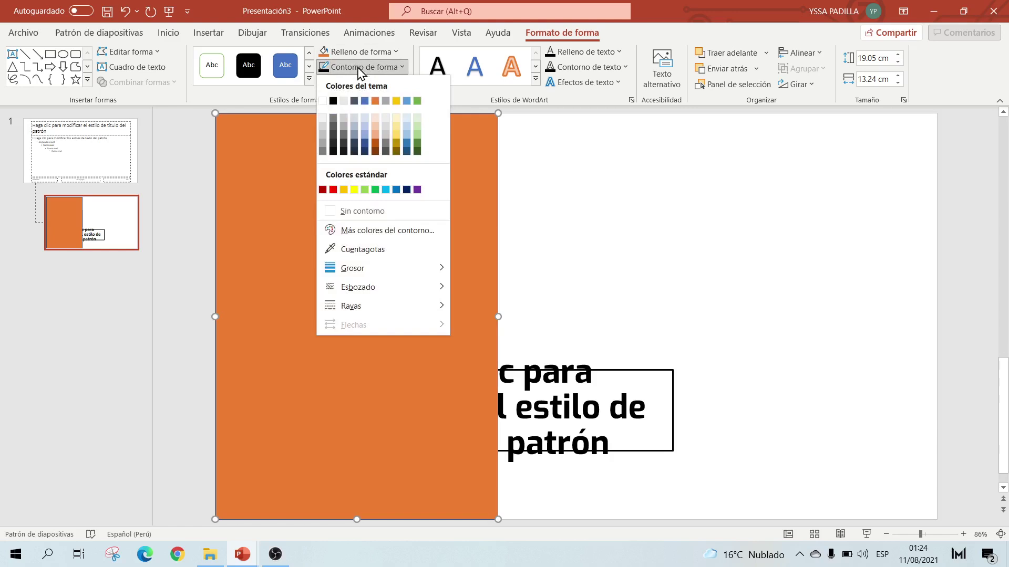
pyautogui.click(351, 212)
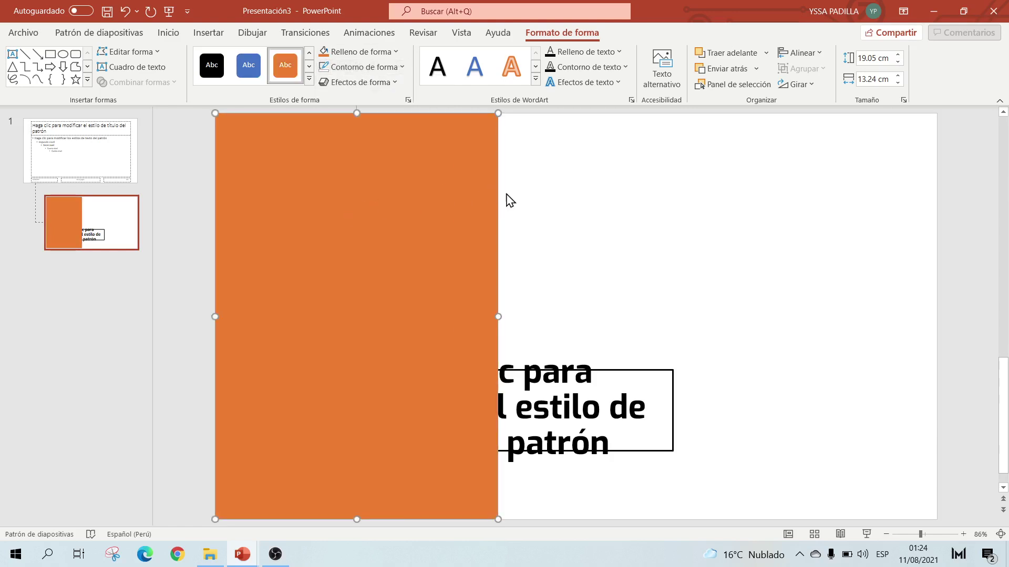
pyautogui.rightClick(438, 184)
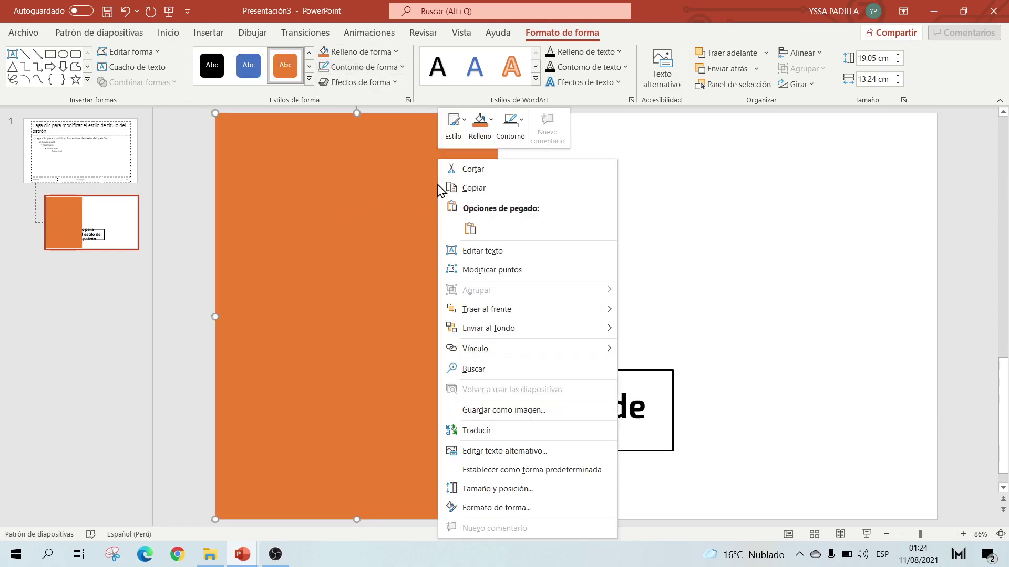
pyautogui.click(488, 331)
pyautogui.click(552, 241)
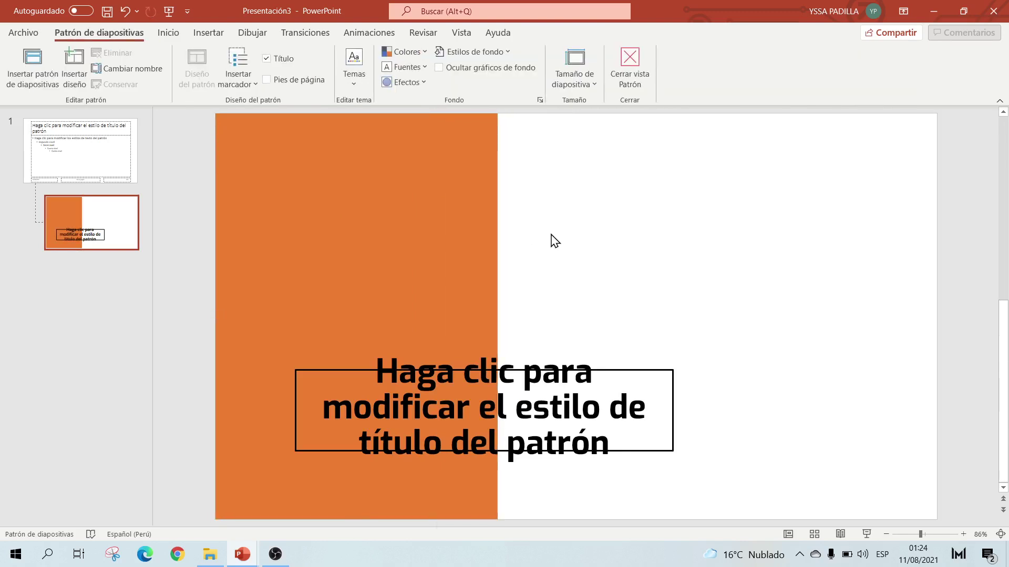
# Fill the title placeholder with white and close master view
pyautogui.click(623, 370)
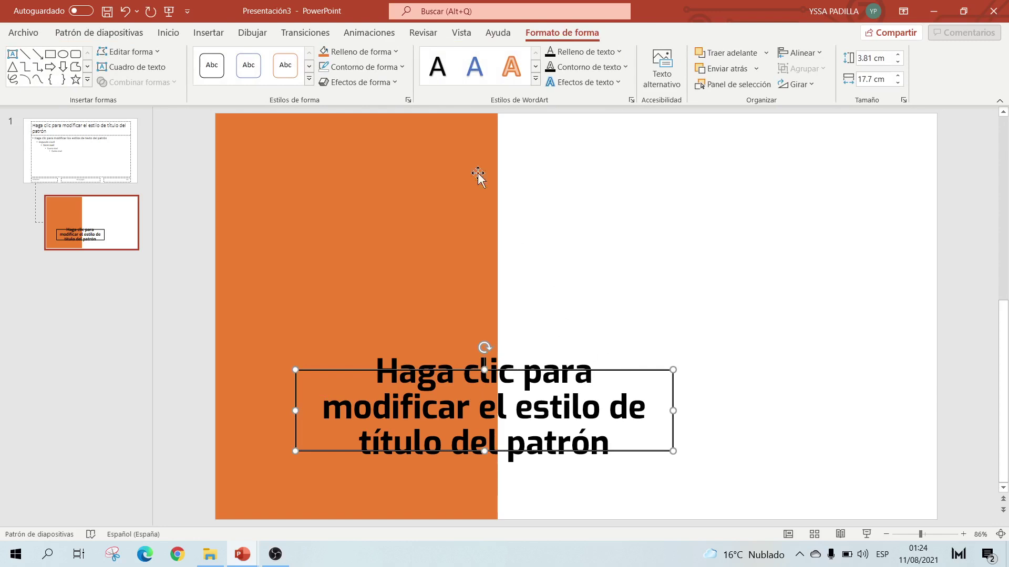
pyautogui.click(382, 55)
pyautogui.click(323, 85)
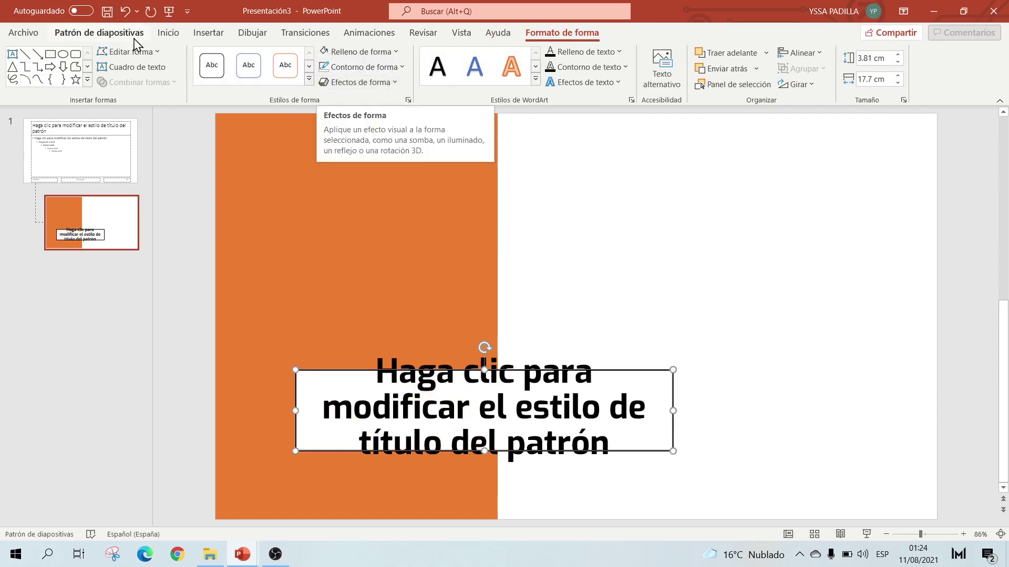
pyautogui.click(105, 33)
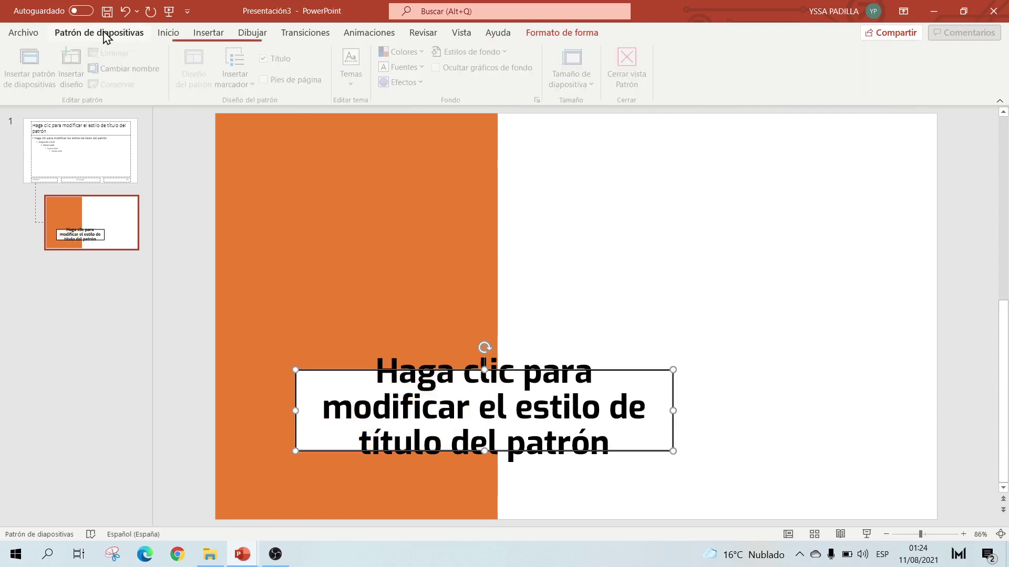
pyautogui.click(630, 79)
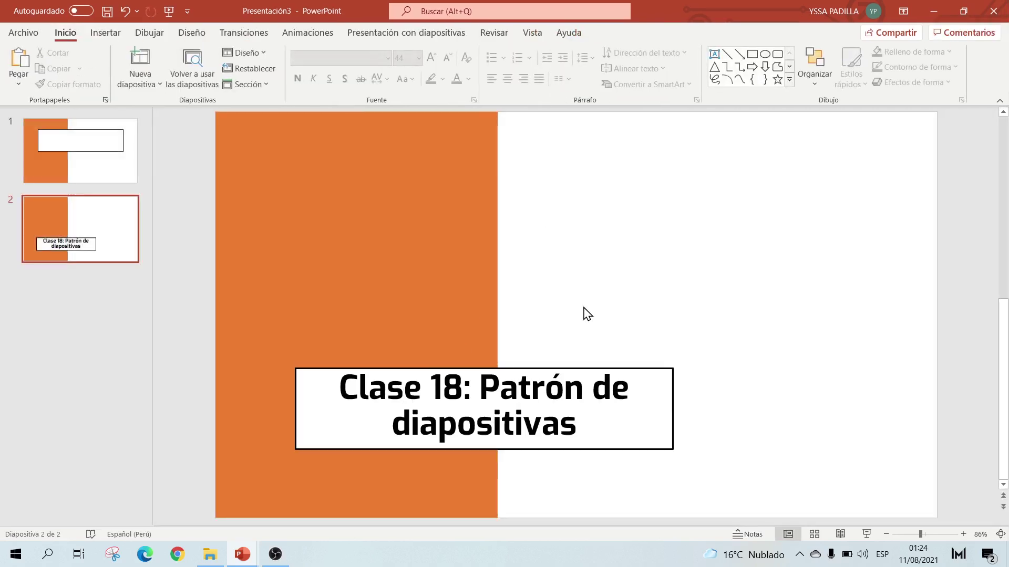
pyautogui.moveTo(242, 553)
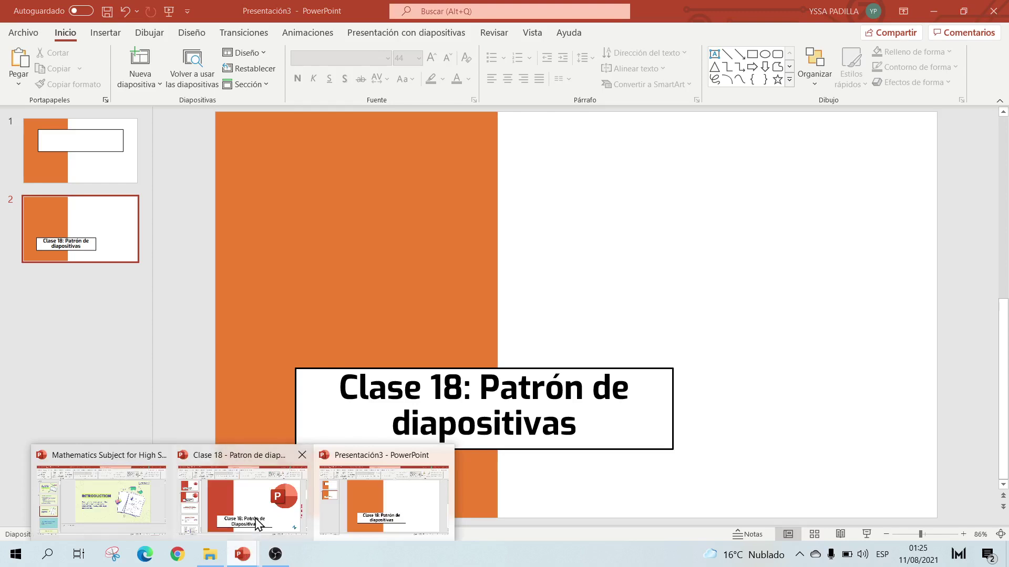
# Copy the PowerPoint logo from Clase 18, then reopen Presentación3's slide master view
pyautogui.click(261, 523)
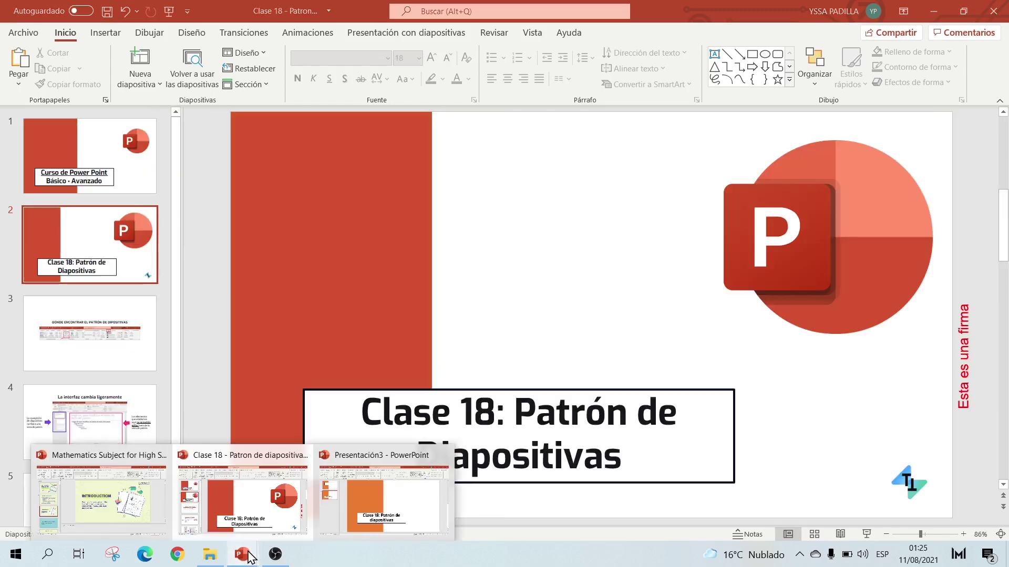
pyautogui.click(394, 500)
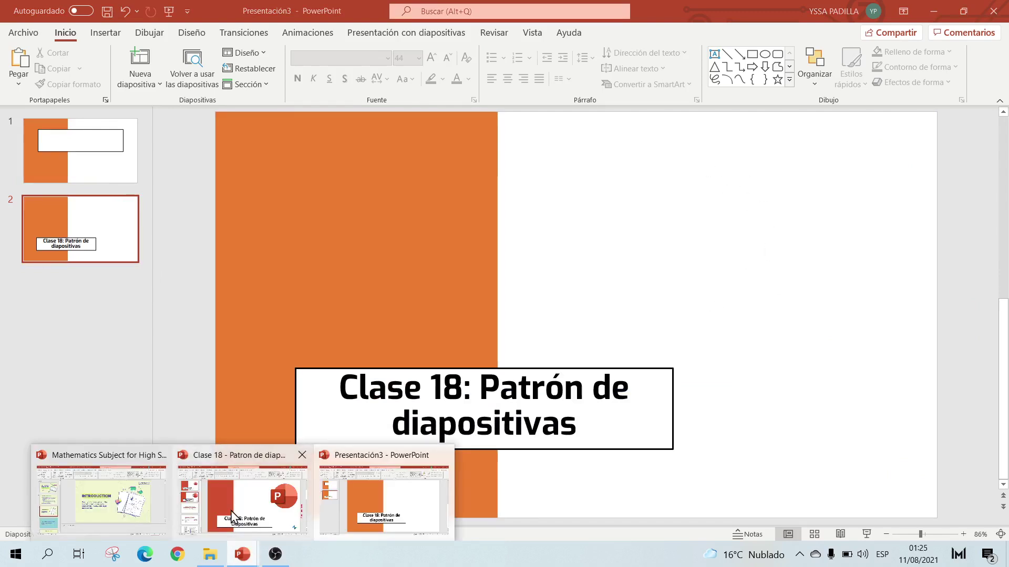
pyautogui.click(232, 512)
pyautogui.click(756, 283)
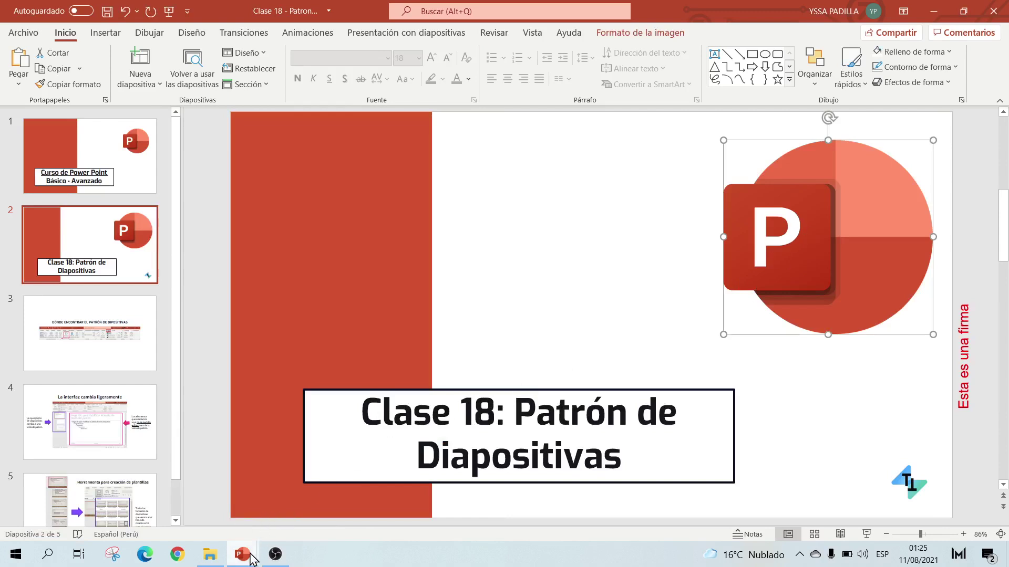
pyautogui.moveTo(242, 554)
pyautogui.click(328, 514)
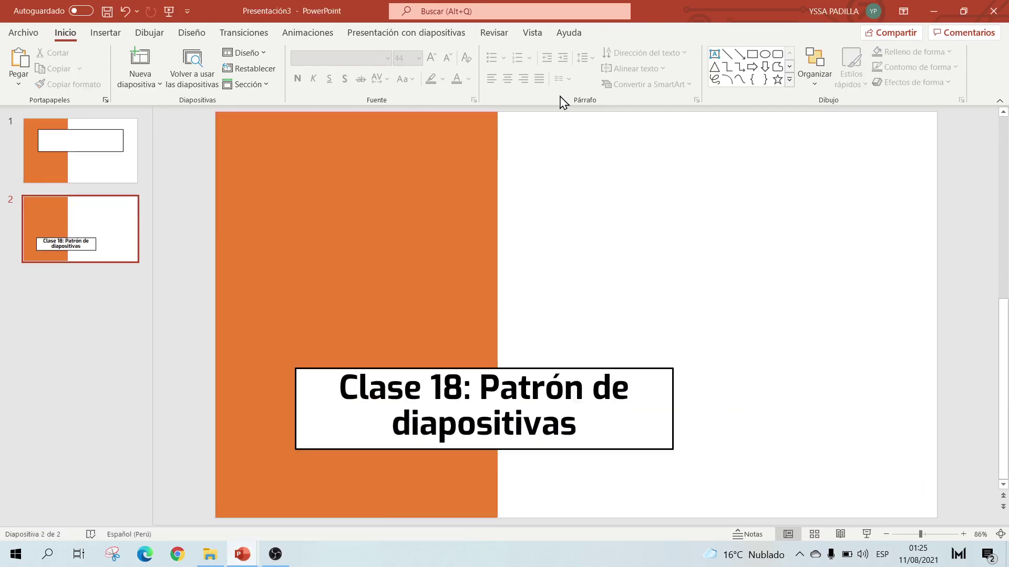
pyautogui.click(532, 33)
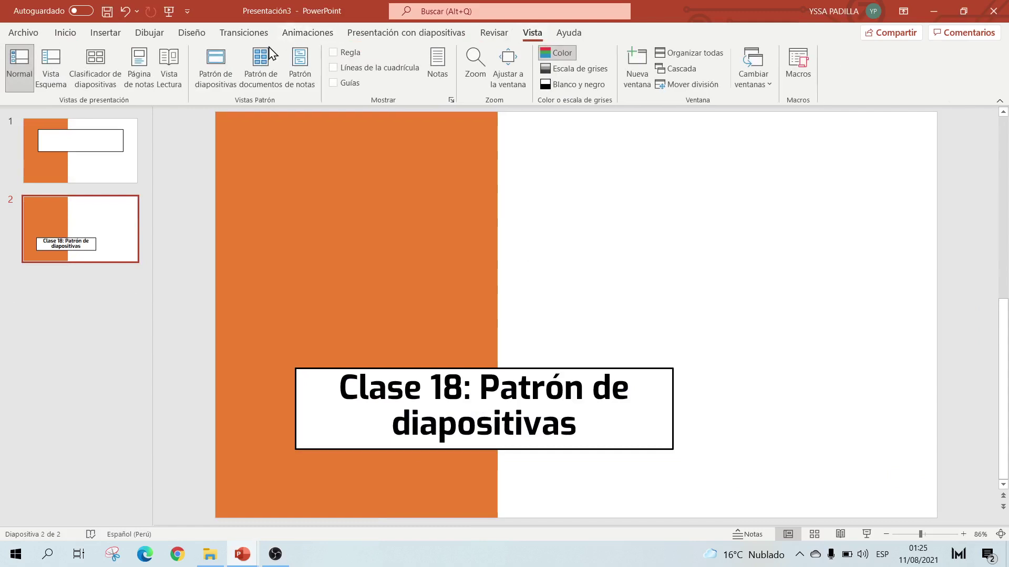
pyautogui.click(215, 69)
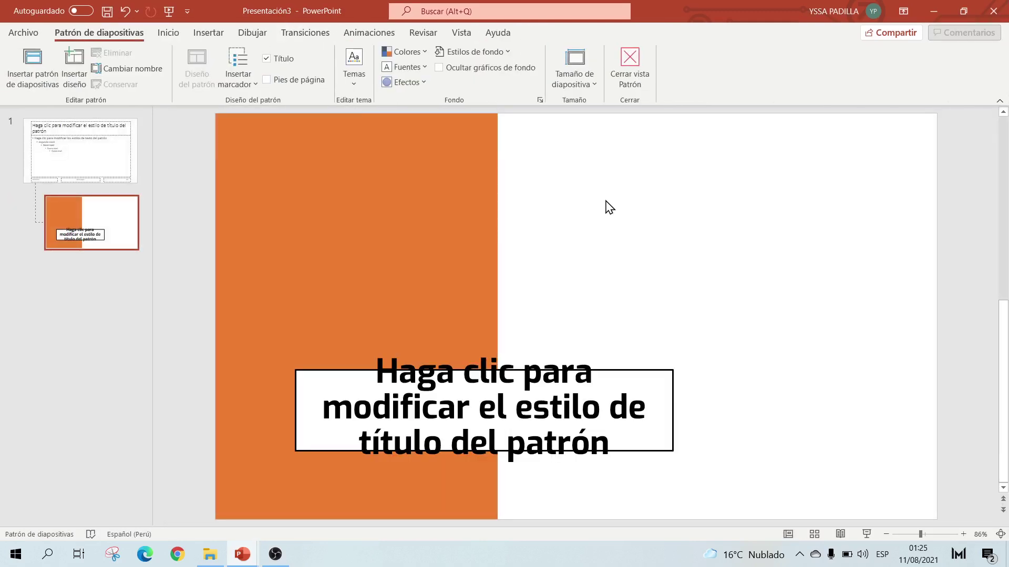
# Paste the PowerPoint logo, eyedrop its red onto the left strip, and close master view
pyautogui.hotkey('ctrl', 'v')
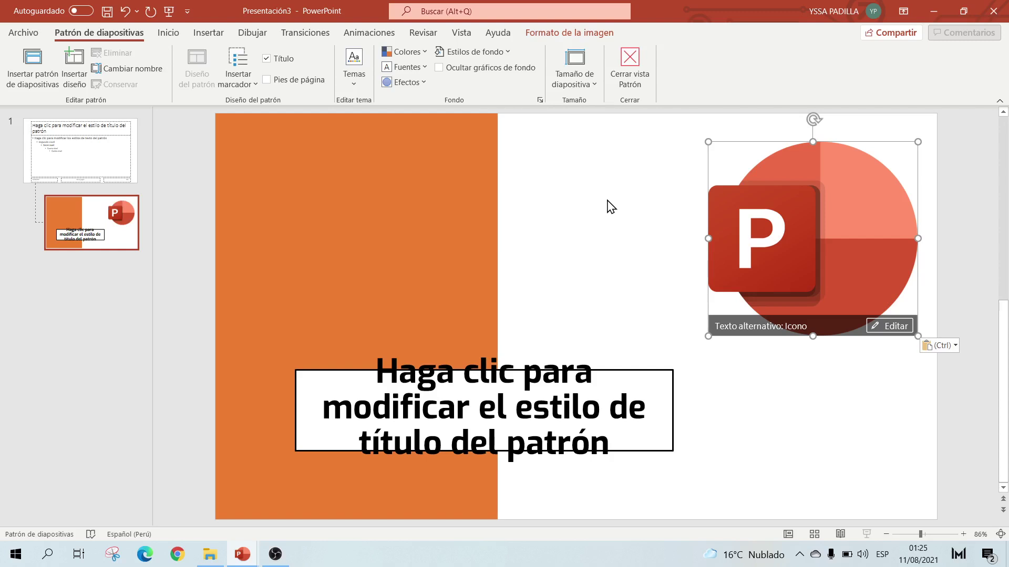
pyautogui.click(611, 206)
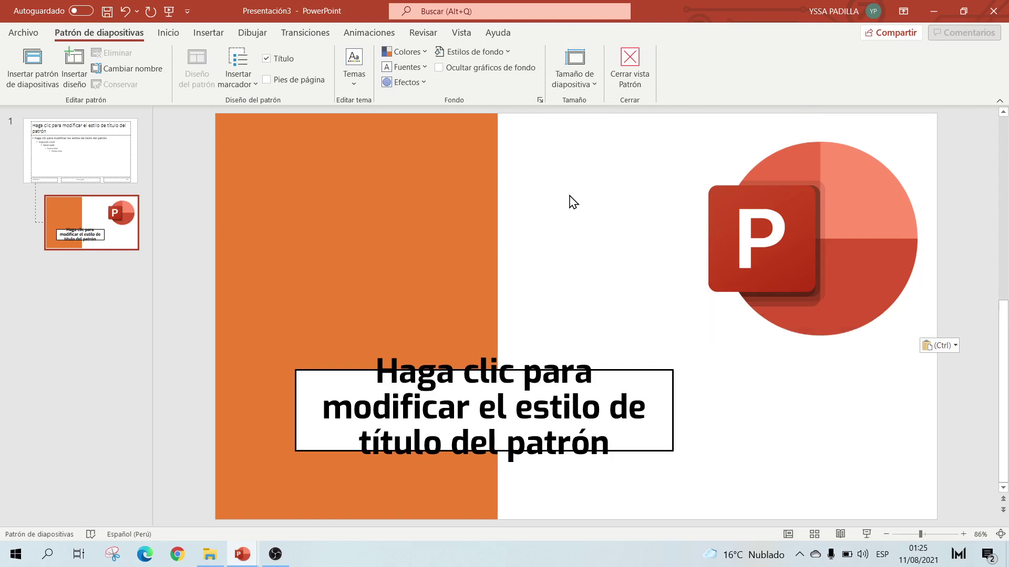
pyautogui.click(447, 173)
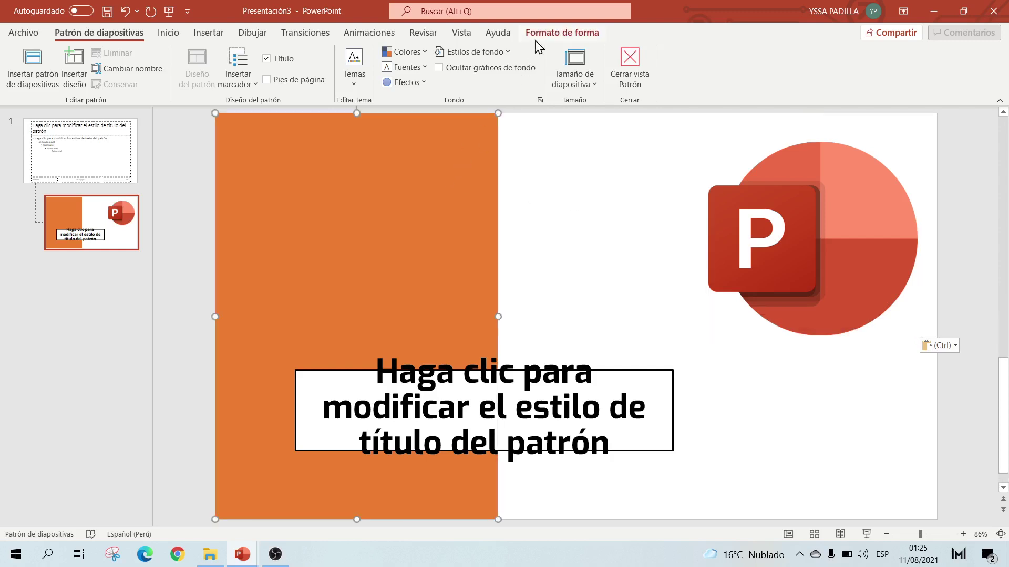
pyautogui.click(557, 33)
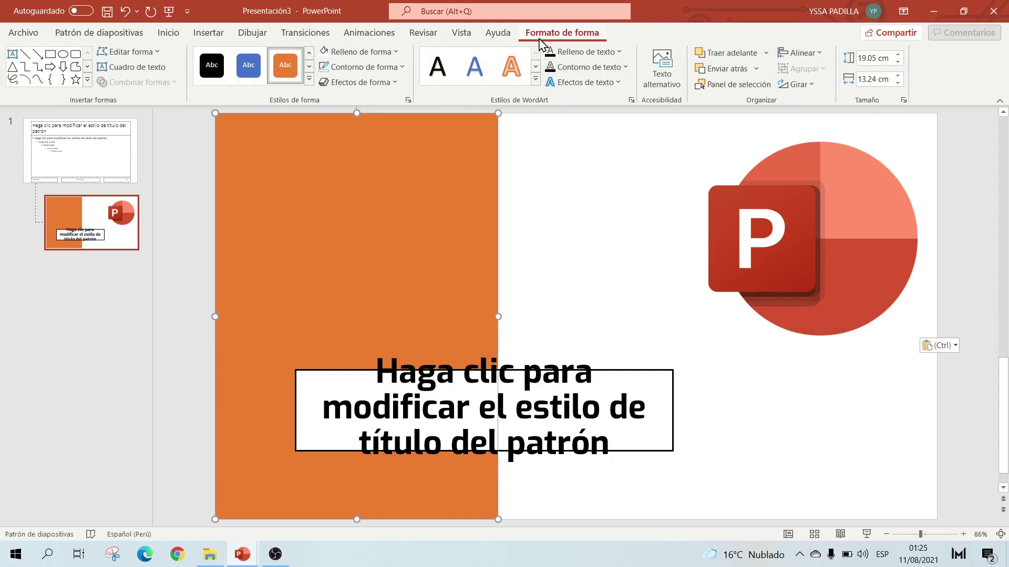
pyautogui.click(374, 52)
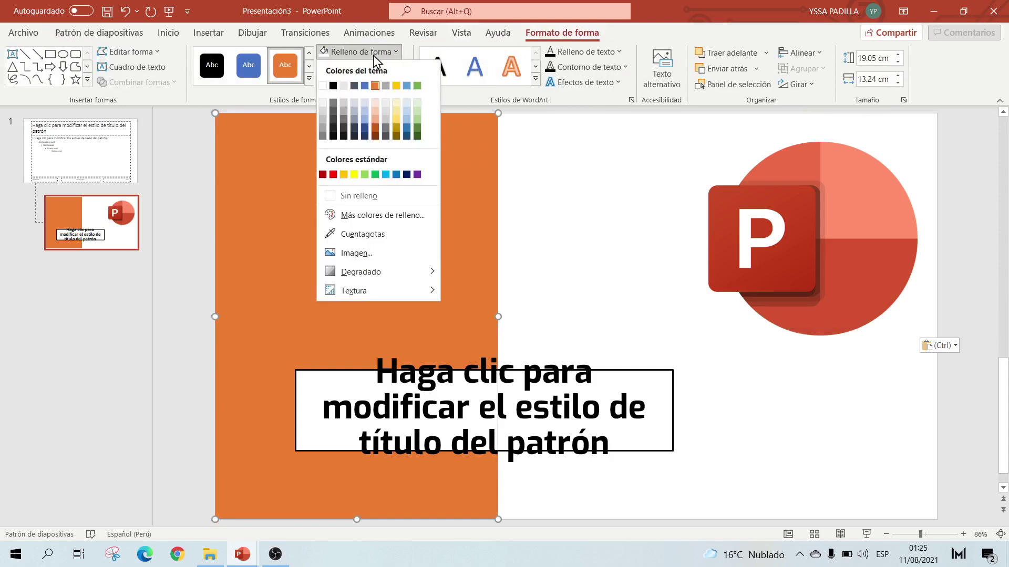
pyautogui.click(359, 235)
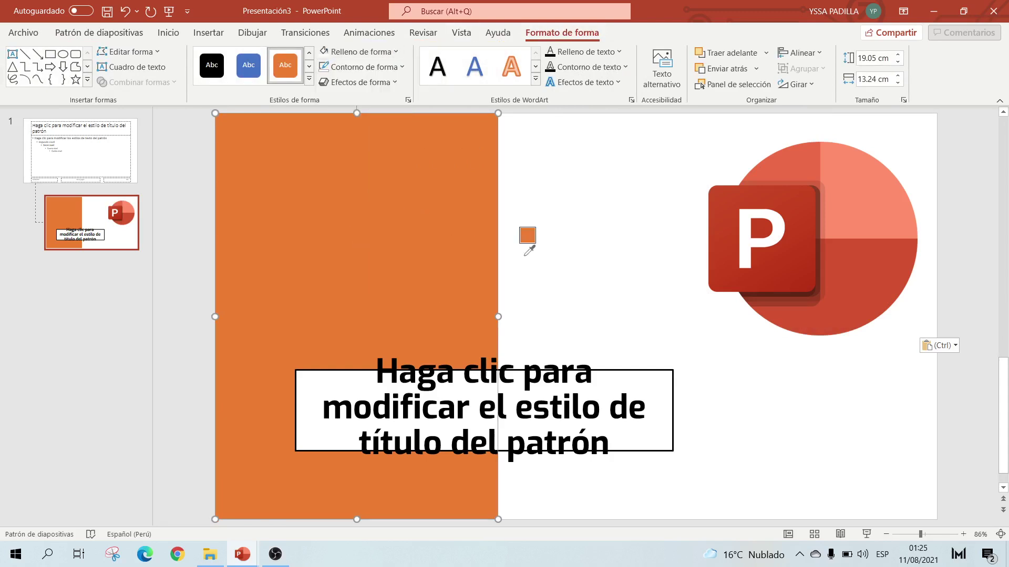
pyautogui.click(861, 264)
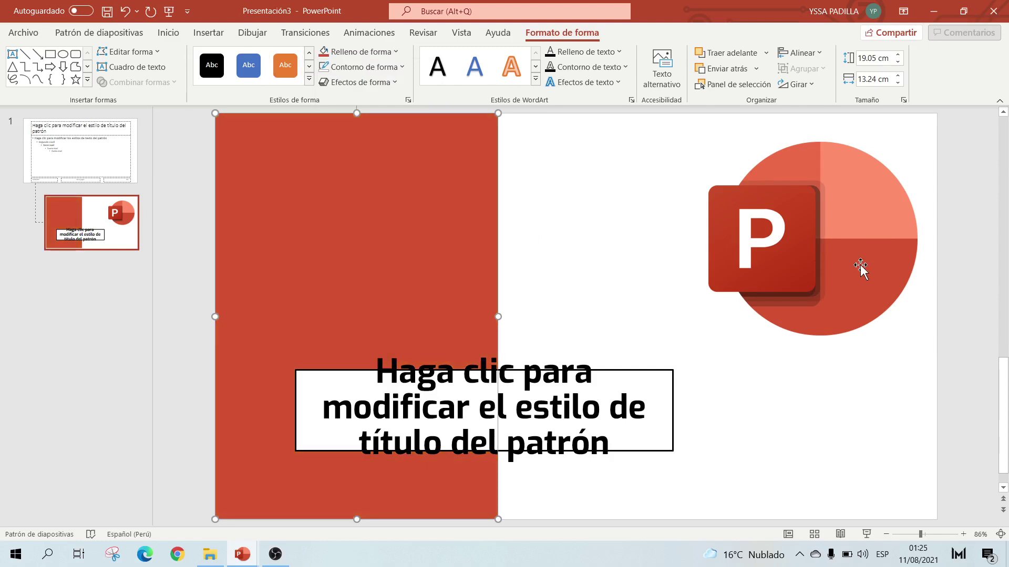
pyautogui.click(613, 234)
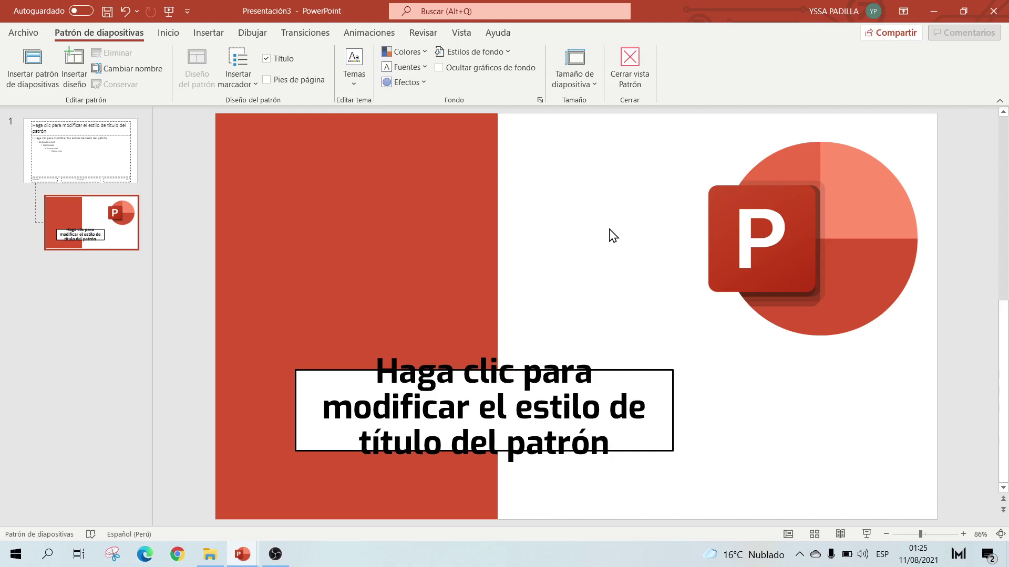
pyautogui.click(629, 58)
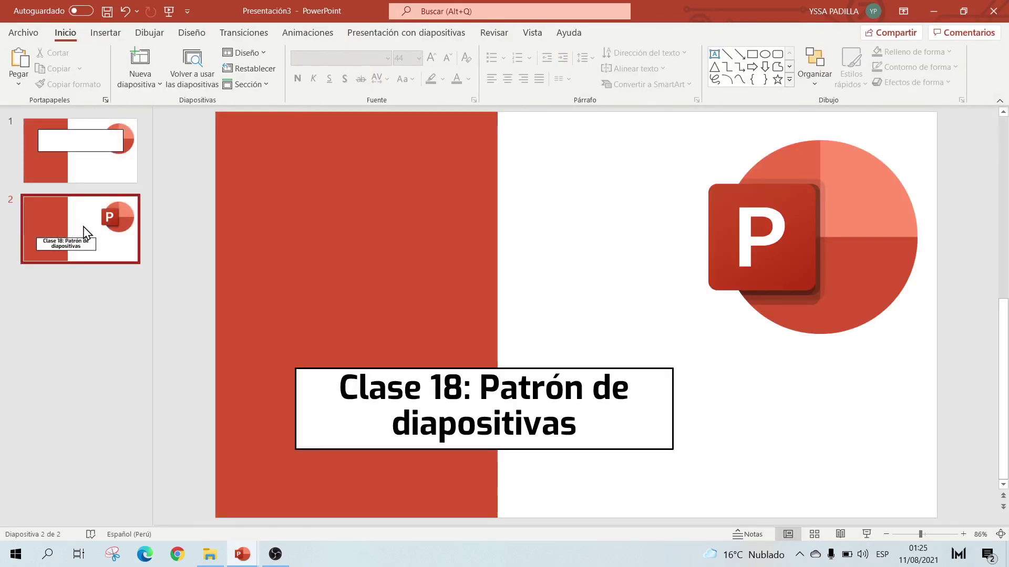
pyautogui.moveTo(85, 232); pyautogui.dragTo(90, 286)
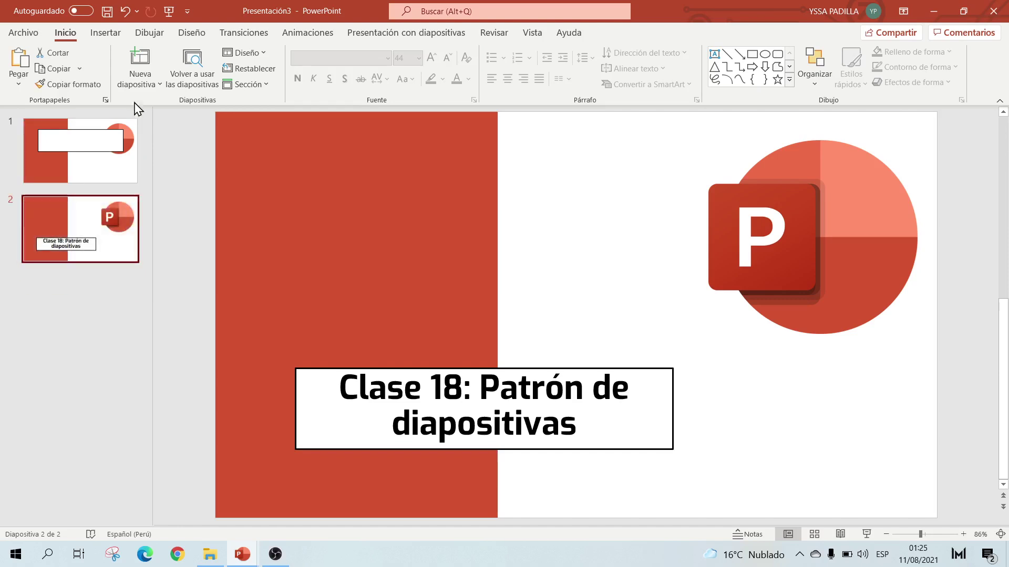
# Add slide 3 on the custom layout, titled 'Clase 19: Diseño de plantillas'
pyautogui.click(145, 77)
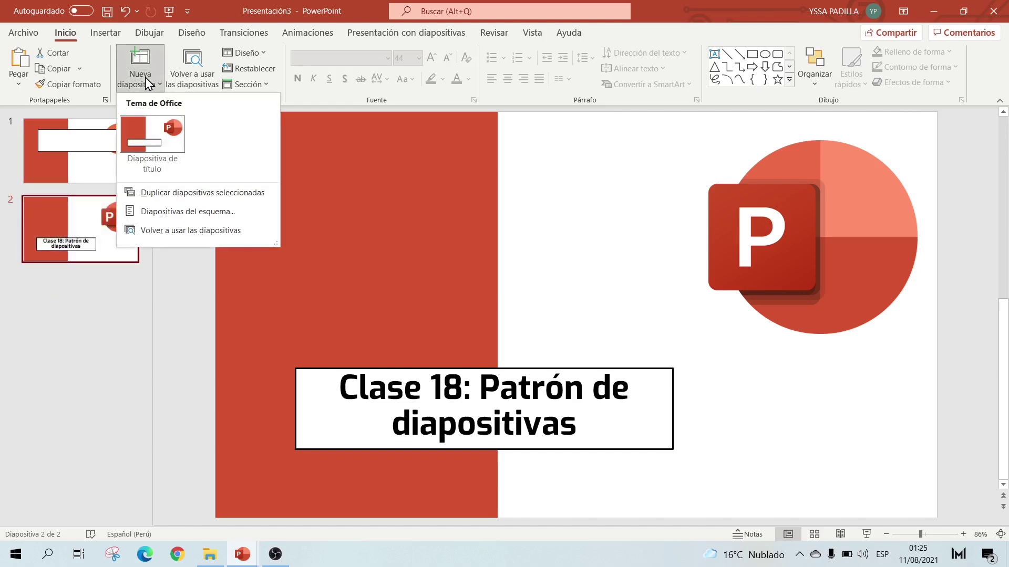
pyautogui.click(168, 137)
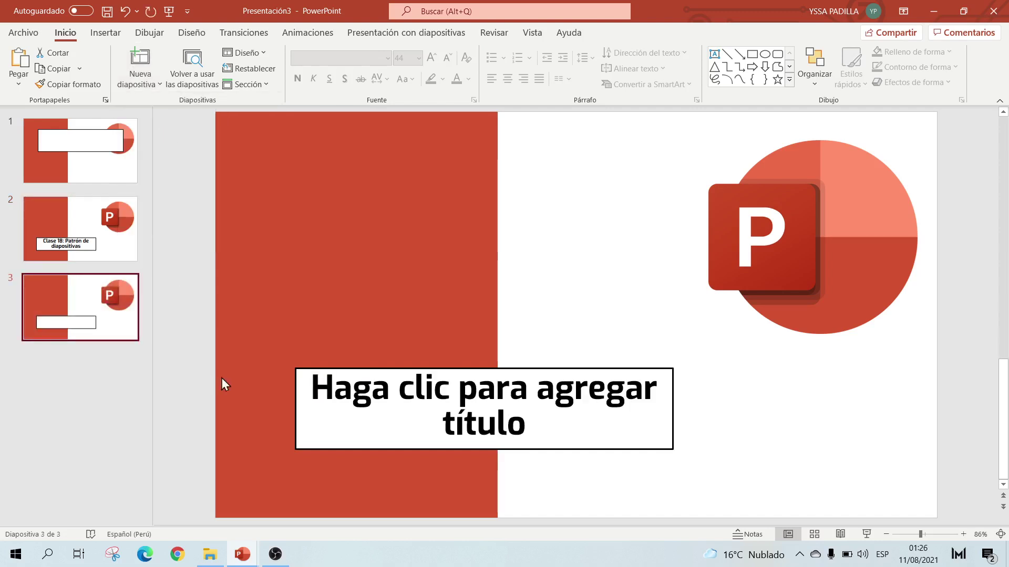
pyautogui.click(375, 381)
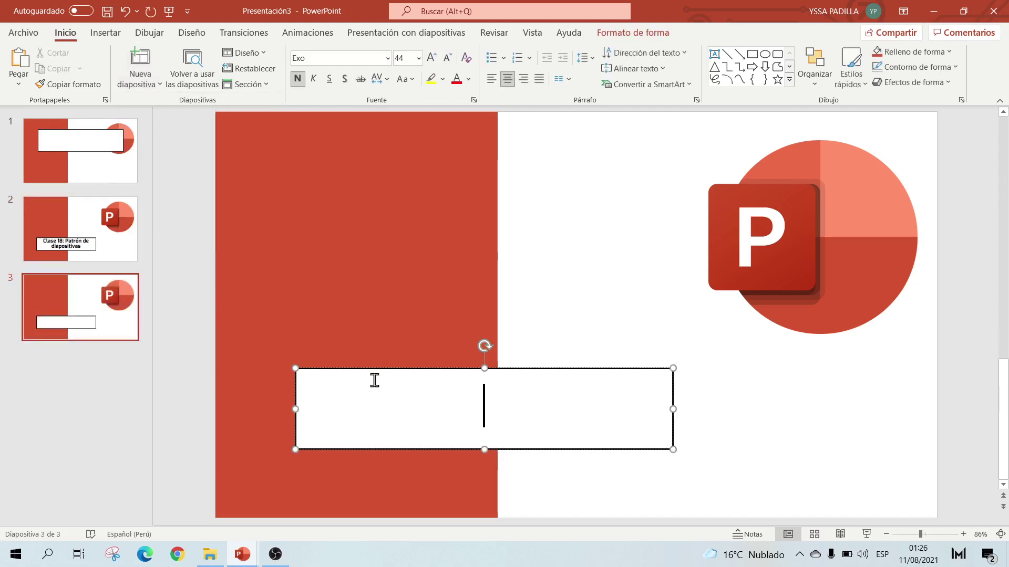
pyautogui.write('Clase ')
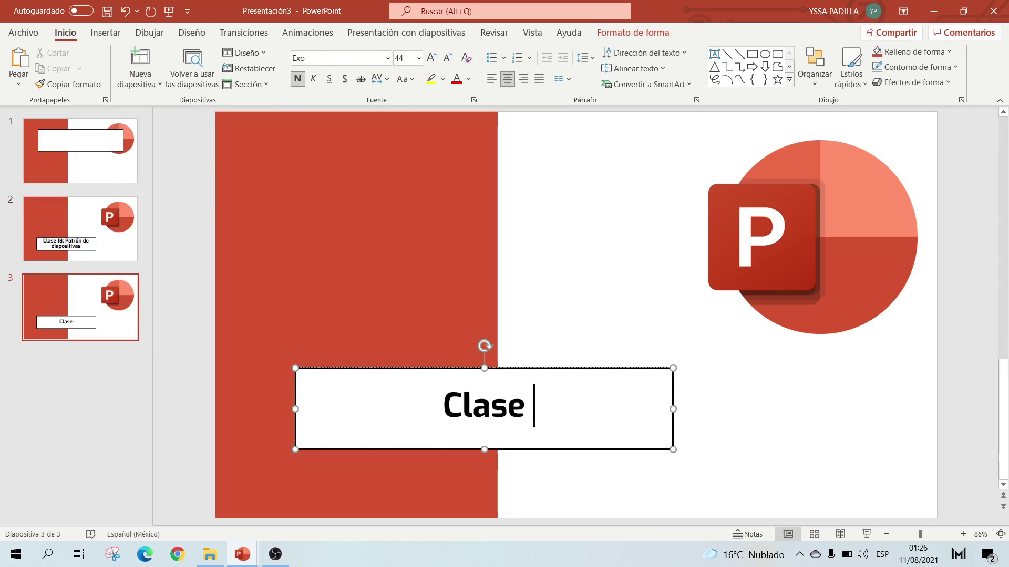
pyautogui.write('19: ')
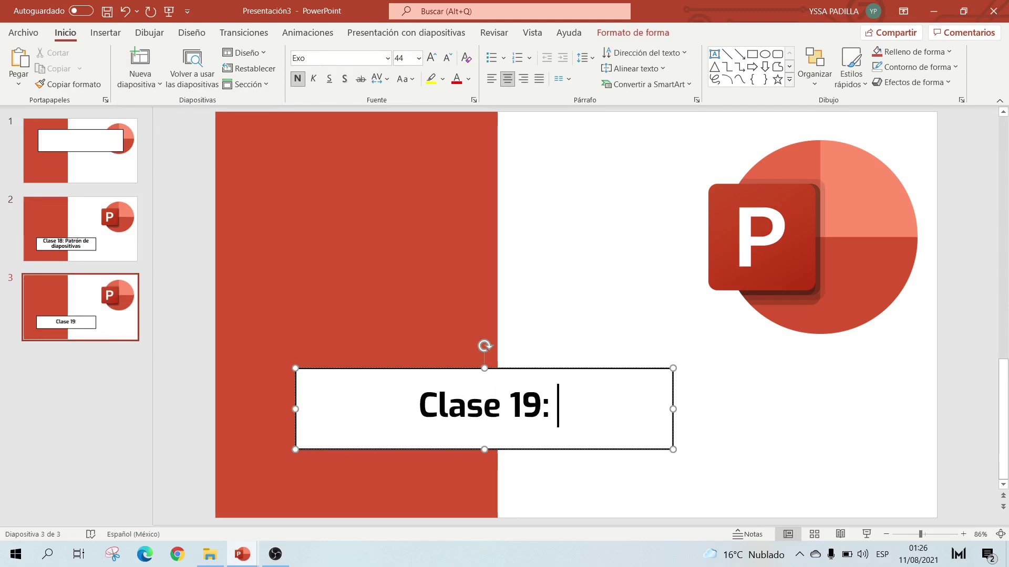
pyautogui.write('Diseño de pk')
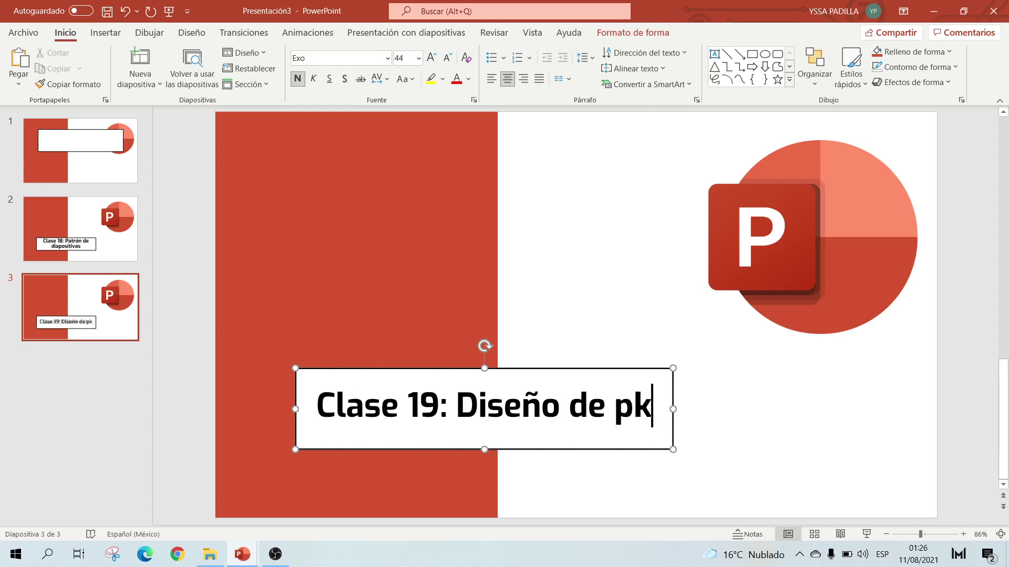
pyautogui.press('BackSpace')
pyautogui.write('lantillas')
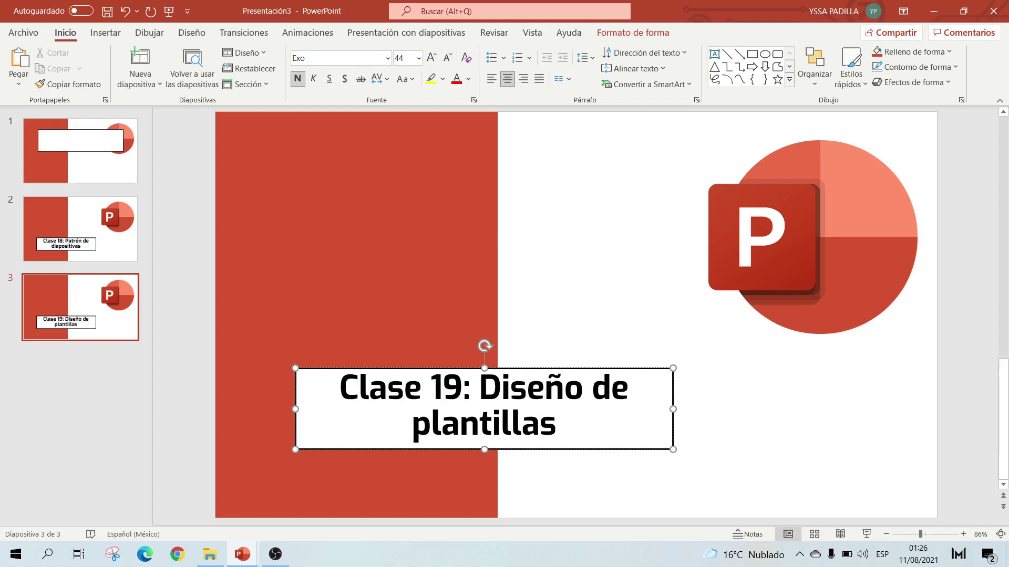
pyautogui.click(529, 348)
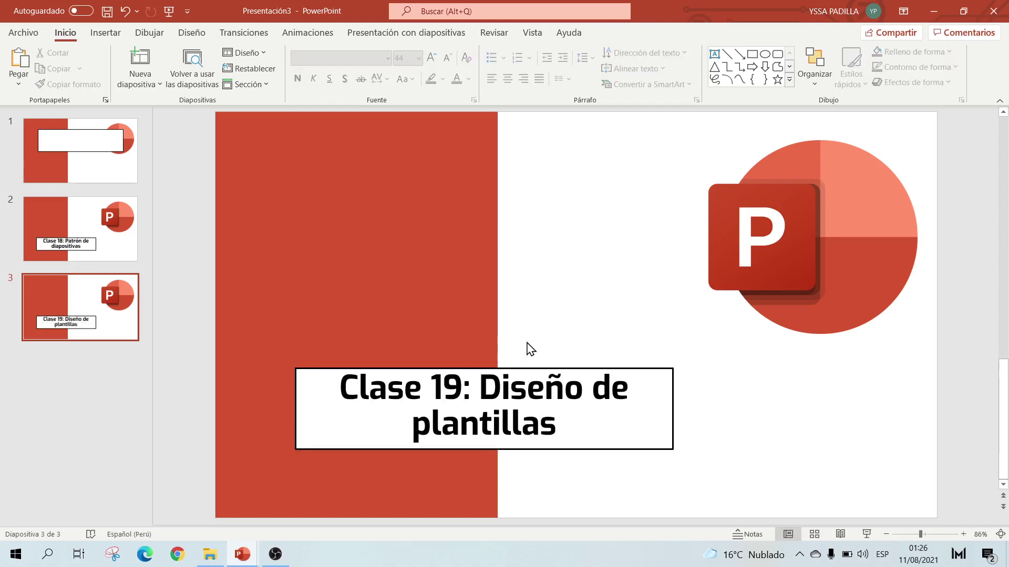
# Compare slide 2's red strip and title box between Clase 18 and Presentación3
pyautogui.click(90, 251)
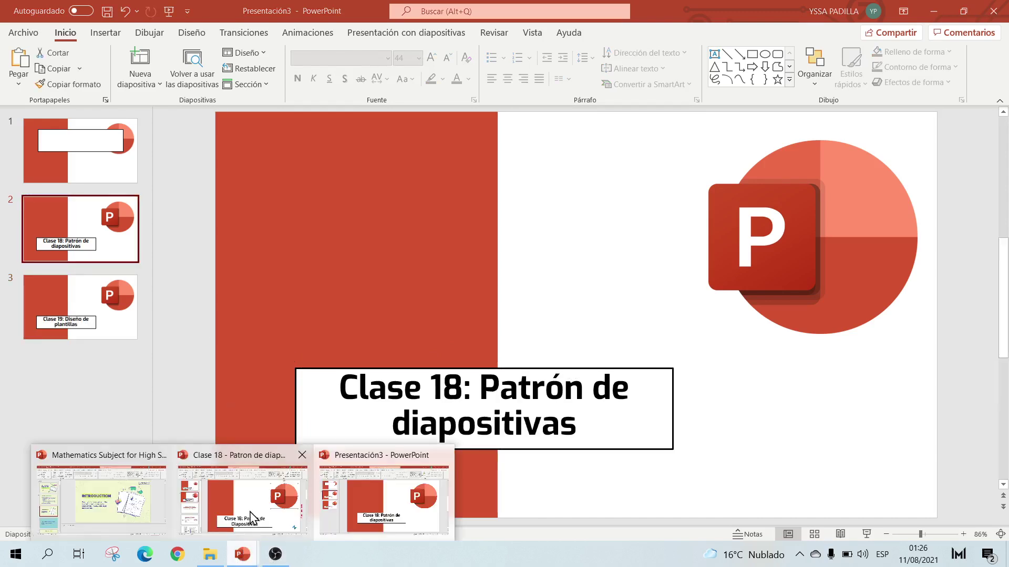
pyautogui.click(270, 487)
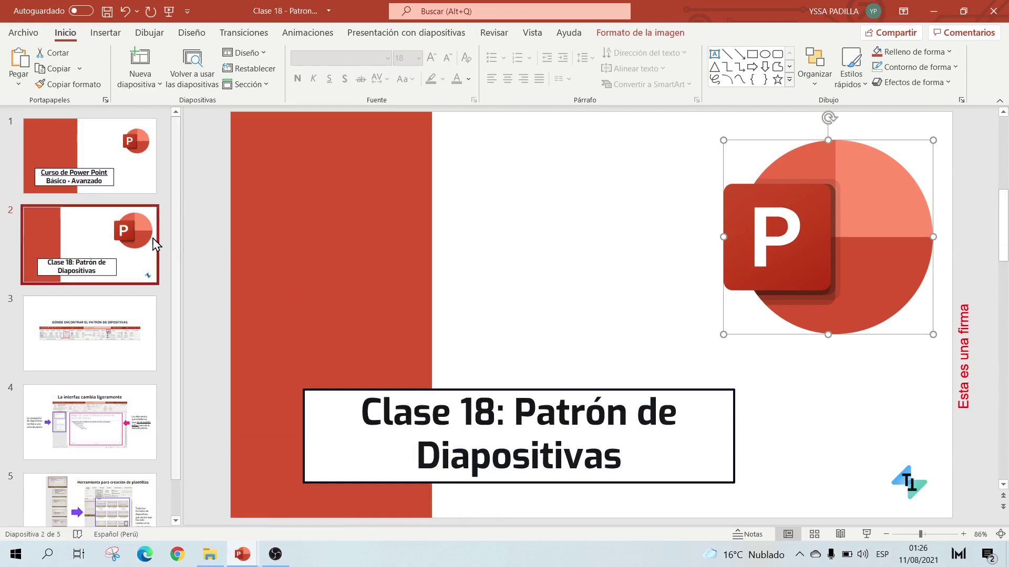
pyautogui.click(256, 234)
pyautogui.moveTo(235, 207); pyautogui.dragTo(270, 225)
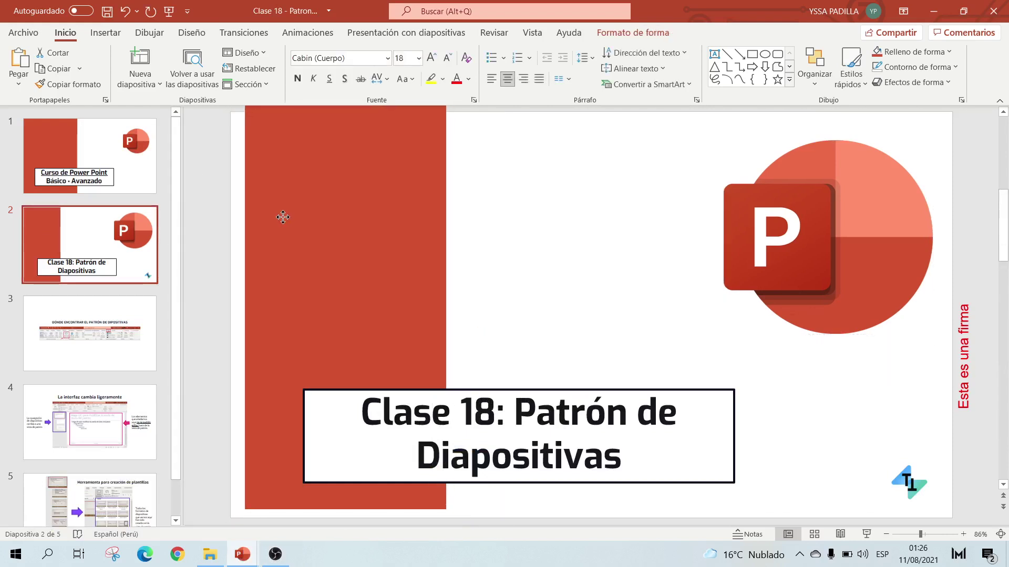
pyautogui.moveTo(241, 553)
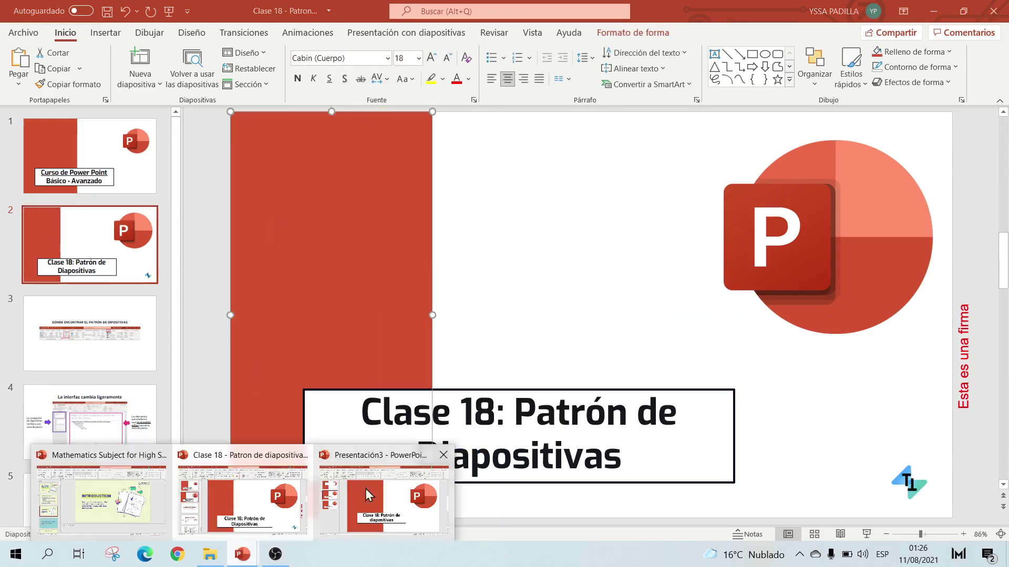
pyautogui.click(364, 488)
pyautogui.moveTo(209, 117); pyautogui.dragTo(926, 516)
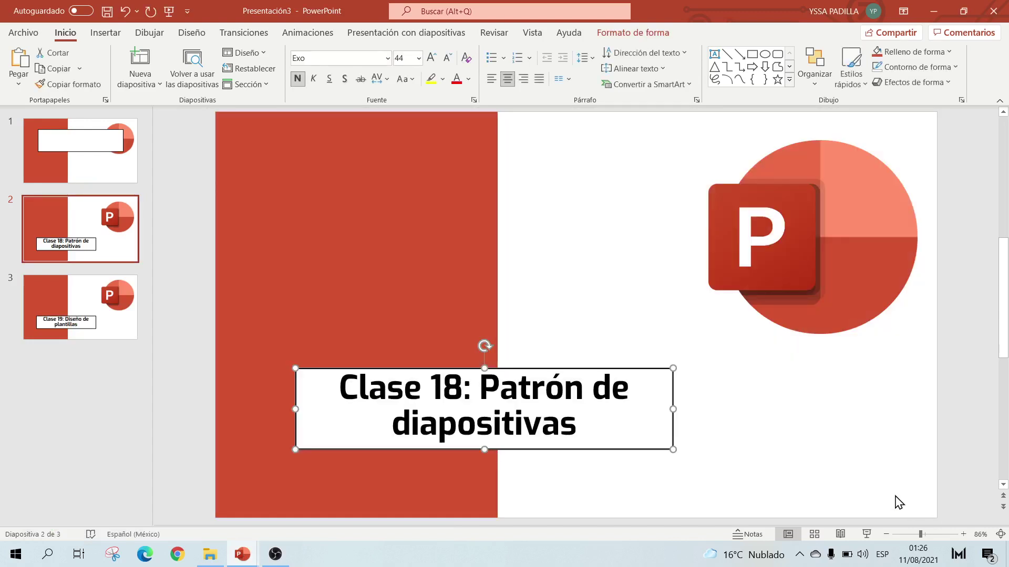
pyautogui.click(899, 503)
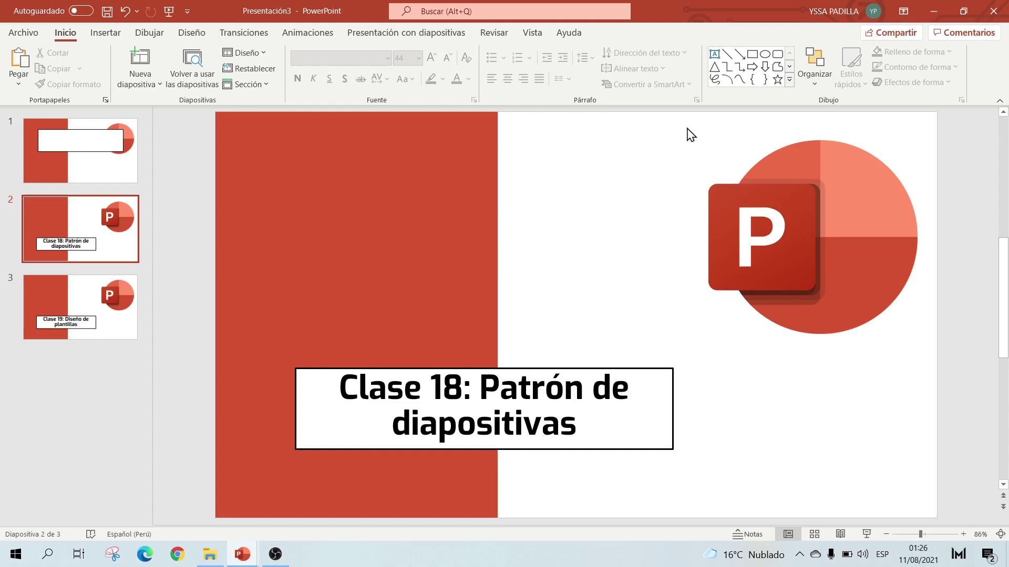
# Select objects around the logo, then nudge the Clase 18 logo slightly left
pyautogui.moveTo(687, 129); pyautogui.dragTo(914, 286)
pyautogui.click(252, 499)
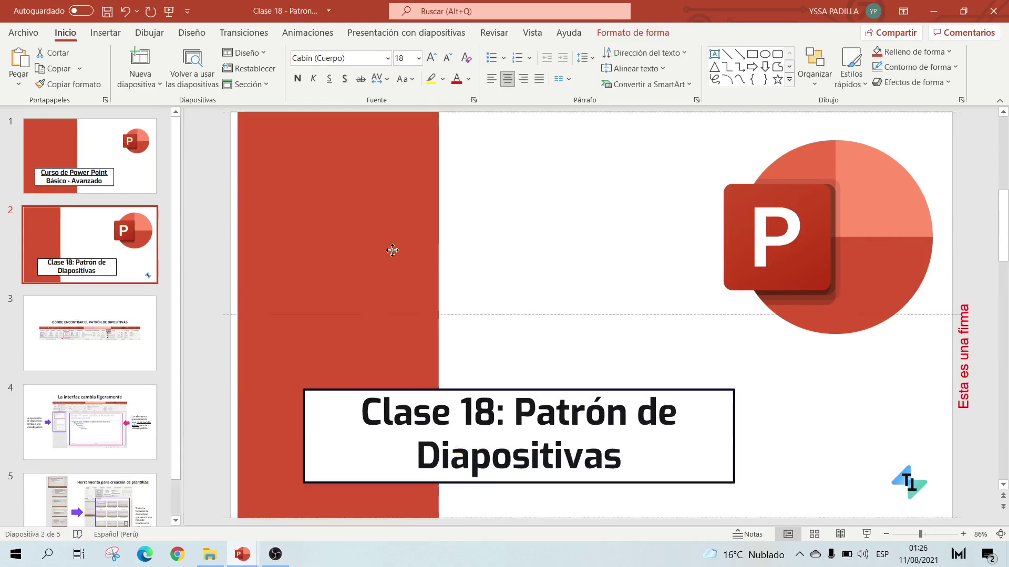
pyautogui.moveTo(739, 261); pyautogui.dragTo(677, 242)
pyautogui.click(541, 293)
pyautogui.moveTo(242, 554)
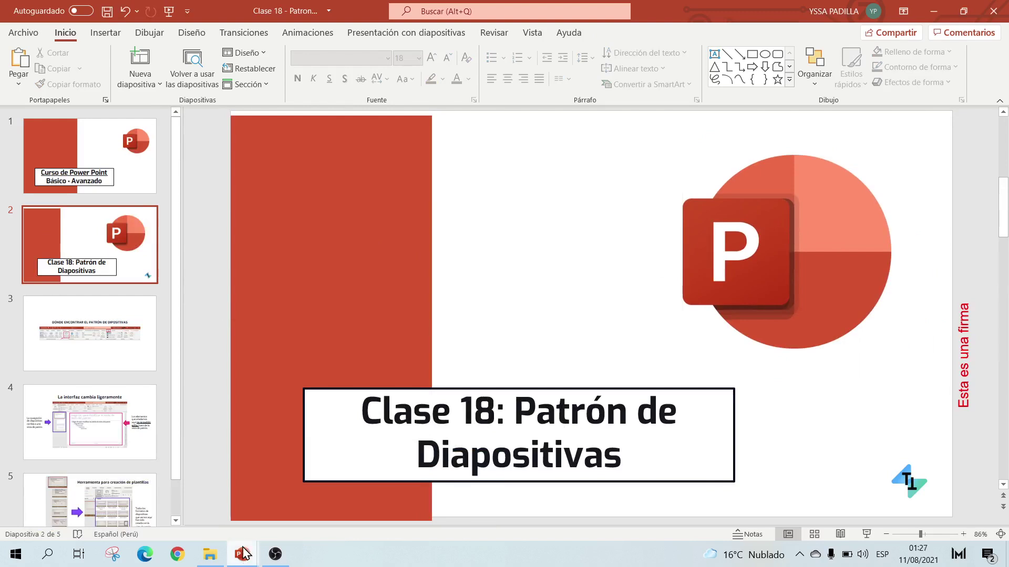
# Delete the Clase 19 slide from Presentación3
pyautogui.click(317, 501)
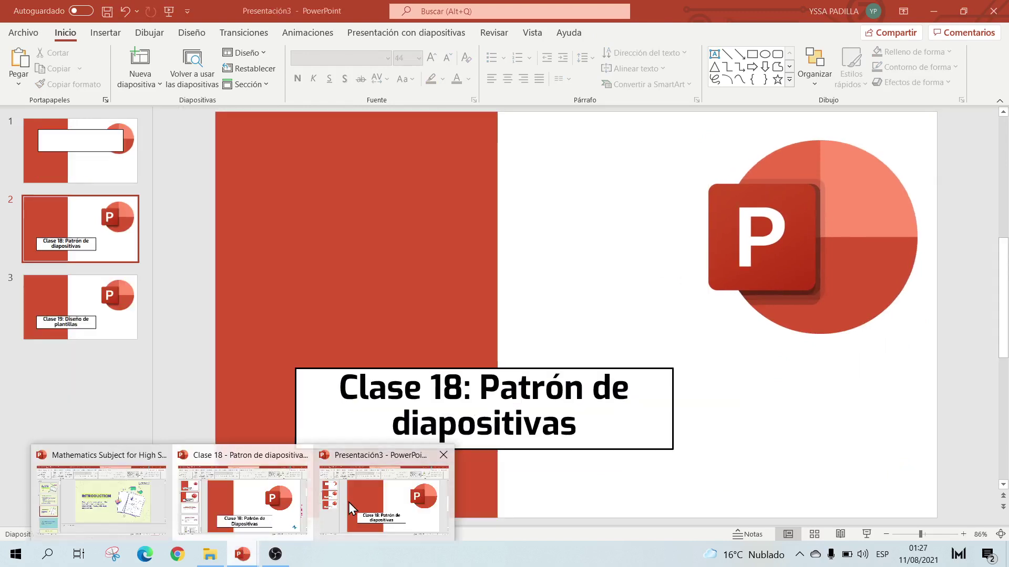
pyautogui.click(97, 330)
pyautogui.press('Delete')
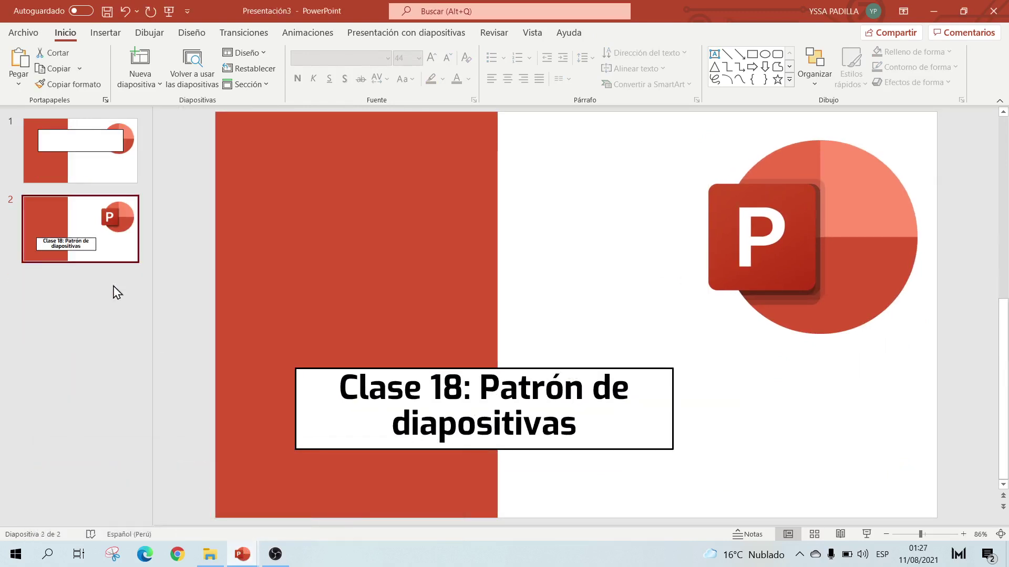
# Reopen slide master view and browse the Insertar marcador list without choosing
pyautogui.click(533, 34)
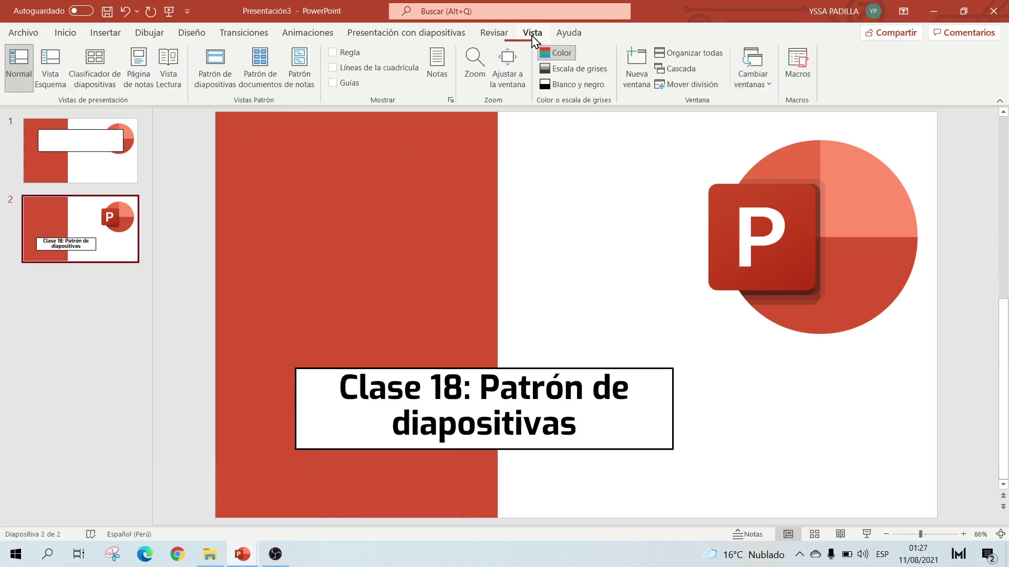
pyautogui.click(220, 70)
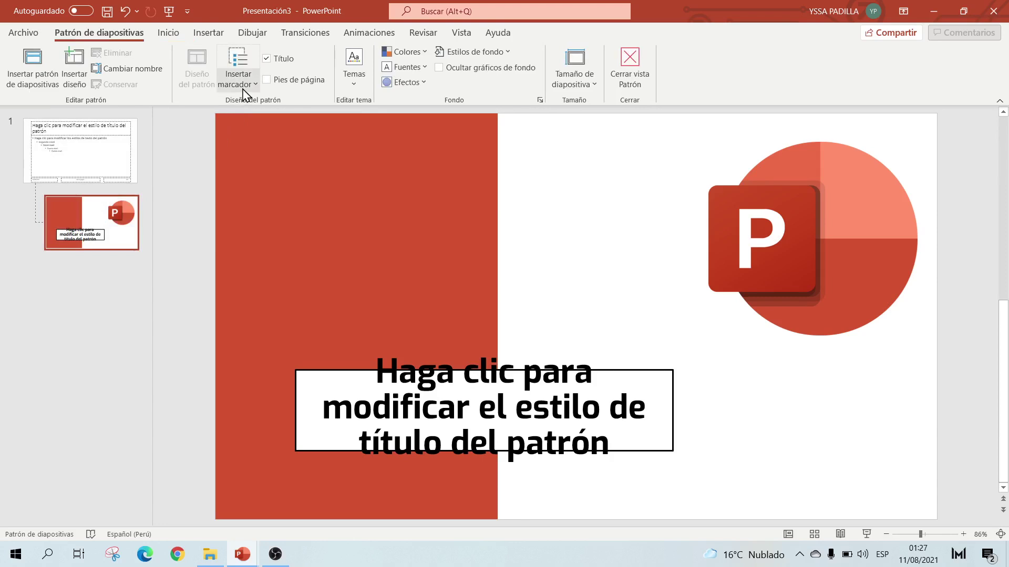
pyautogui.click(244, 88)
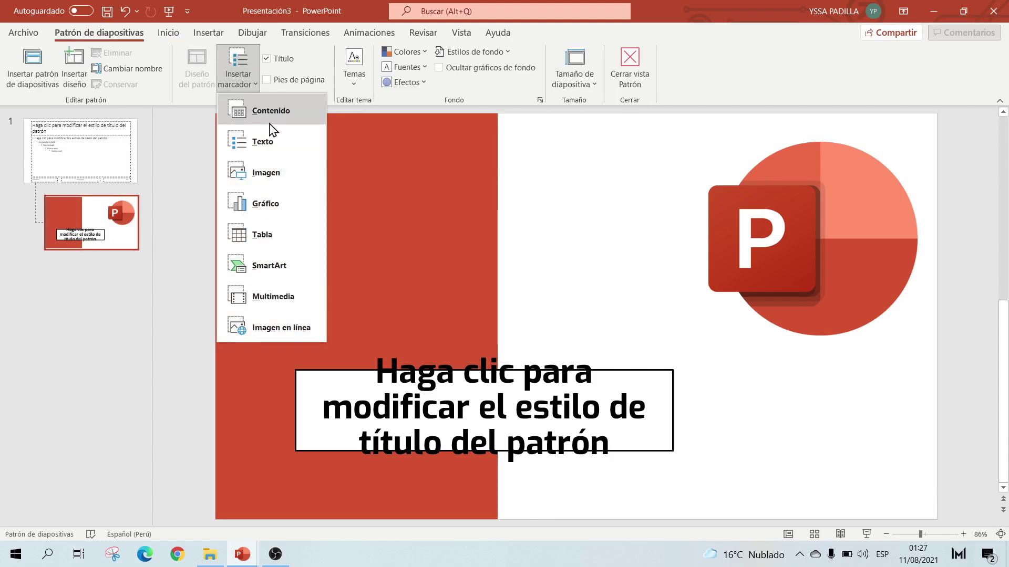
pyautogui.click(196, 282)
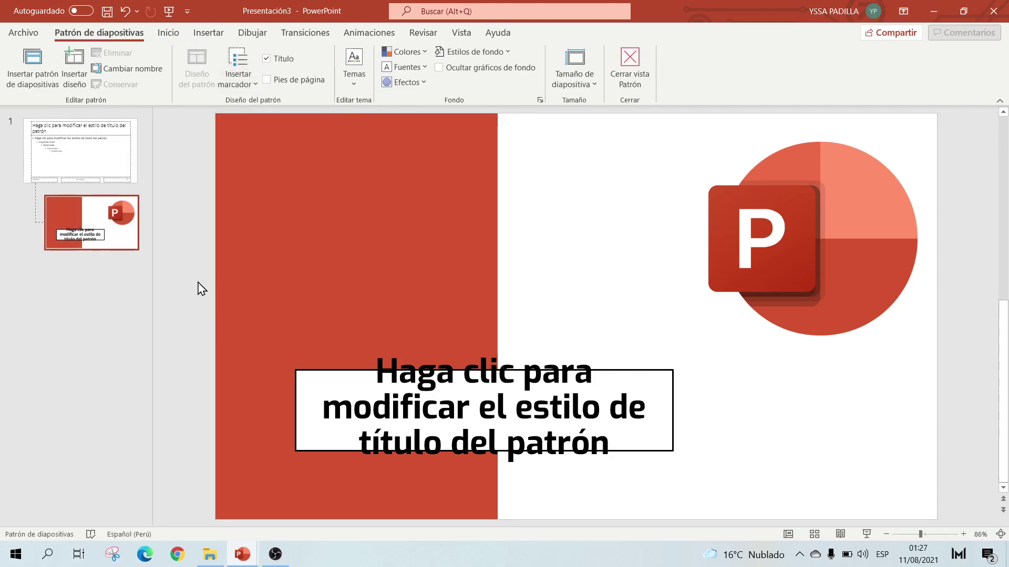
# Create a blank presentation and add a slide with the Comparación layout
pyautogui.click(23, 33)
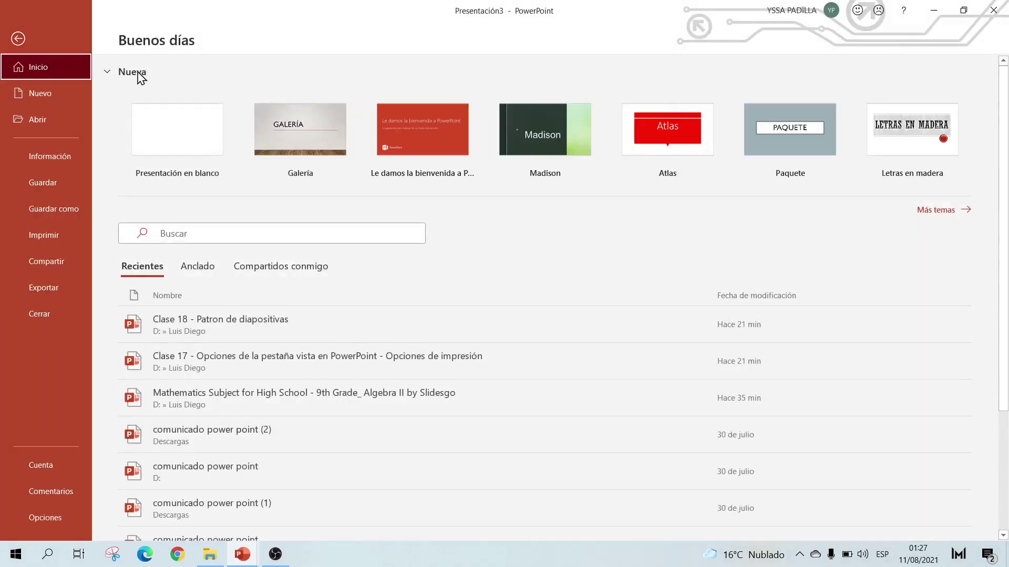
pyautogui.click(167, 144)
pyautogui.click(155, 88)
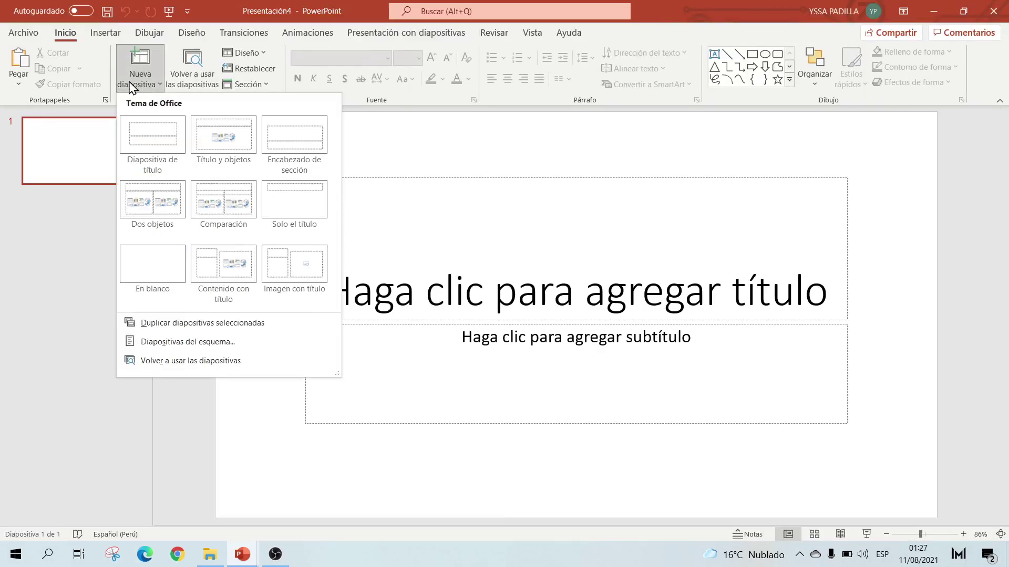
pyautogui.click(225, 213)
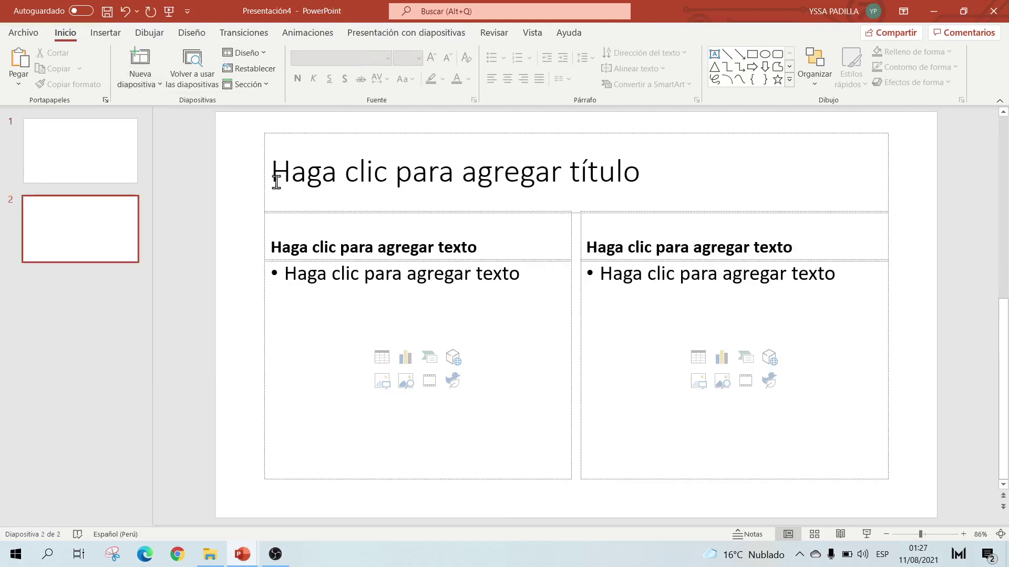
# Inspect the Comparación title, heading and content placeholders, then close the scratch deck without saving
pyautogui.click(289, 134)
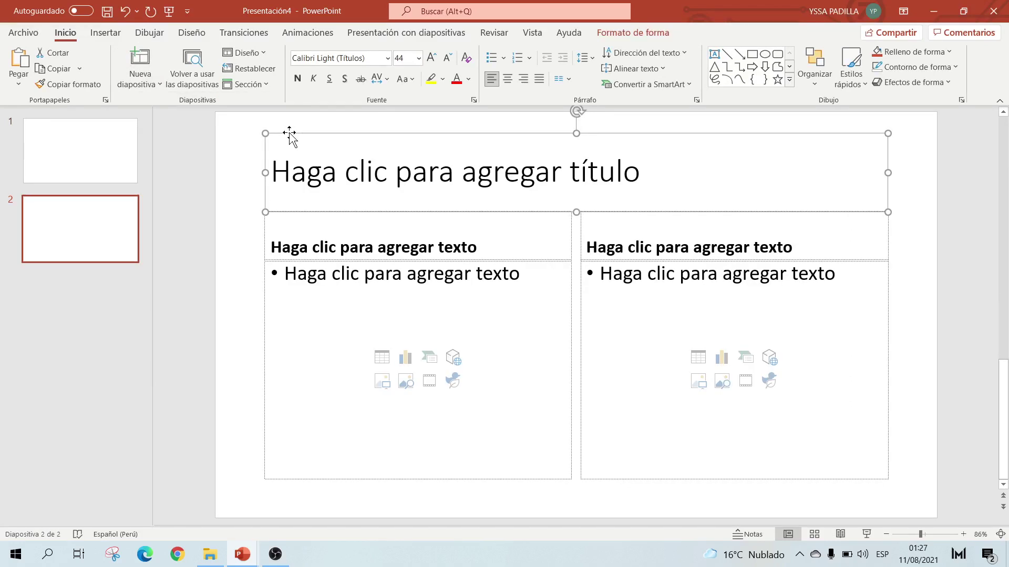
pyautogui.click(269, 233)
pyautogui.click(276, 301)
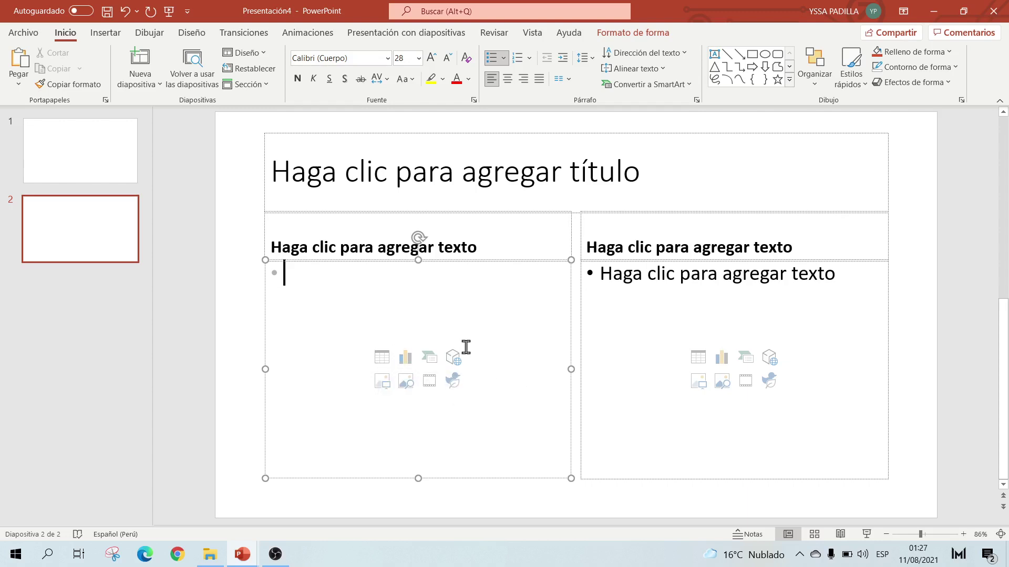
pyautogui.hotkey('ctrl', 'w')
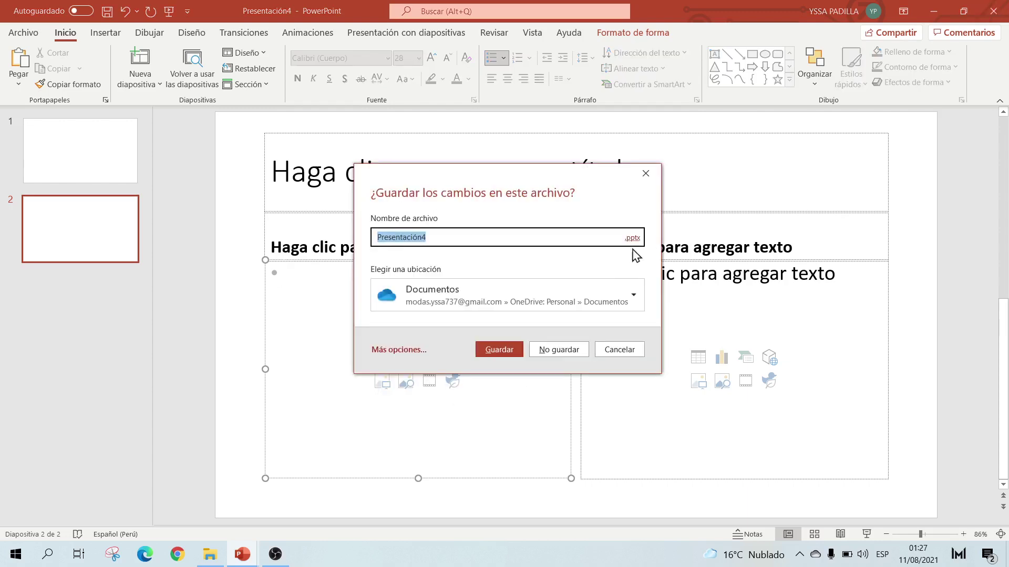
pyautogui.click(556, 350)
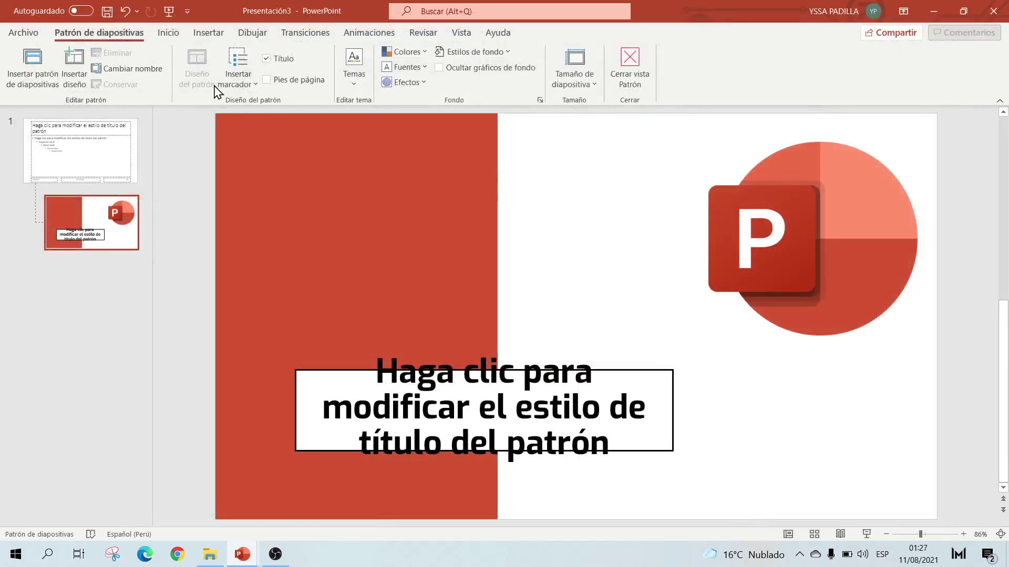
# Insert a new title layout beneath the red title layout in the slide master
pyautogui.click(235, 81)
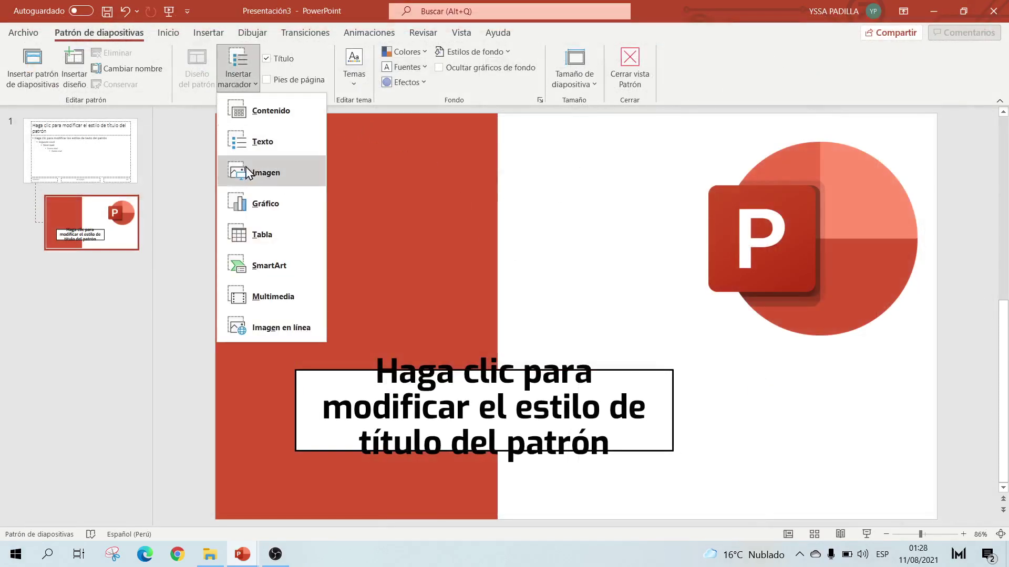
pyautogui.click(200, 155)
pyautogui.click(112, 253)
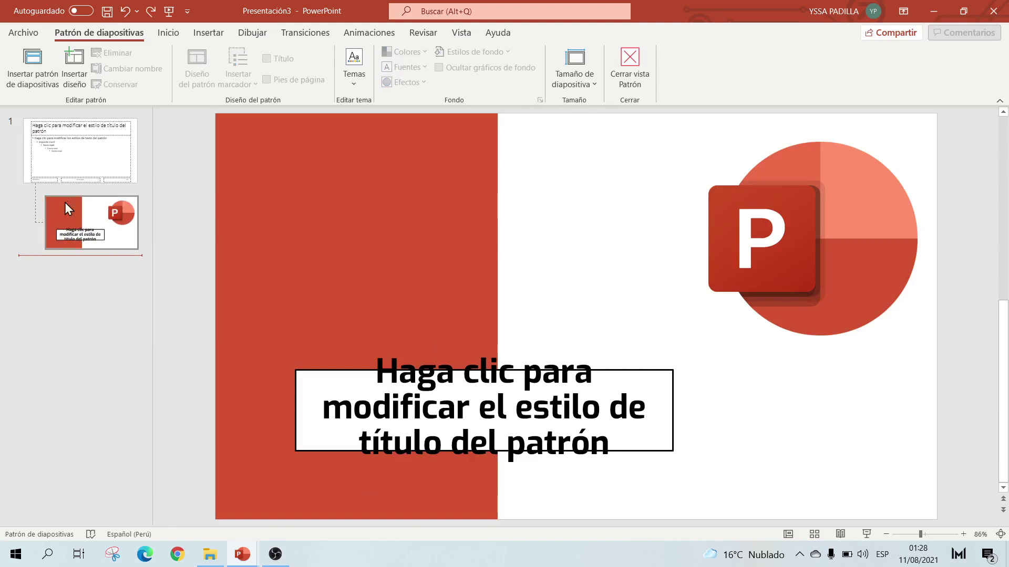
pyautogui.press('Up')
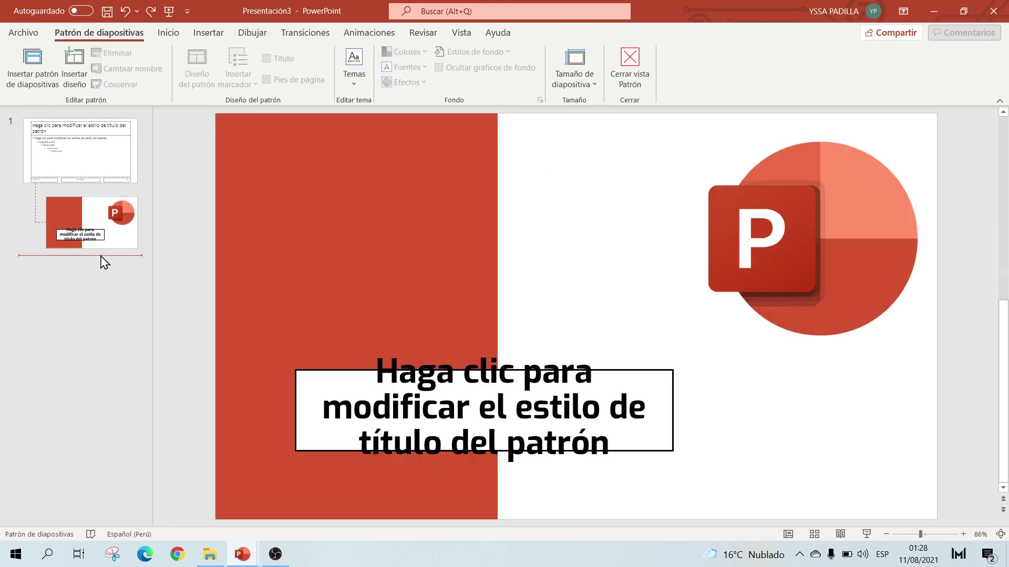
pyautogui.click(108, 158)
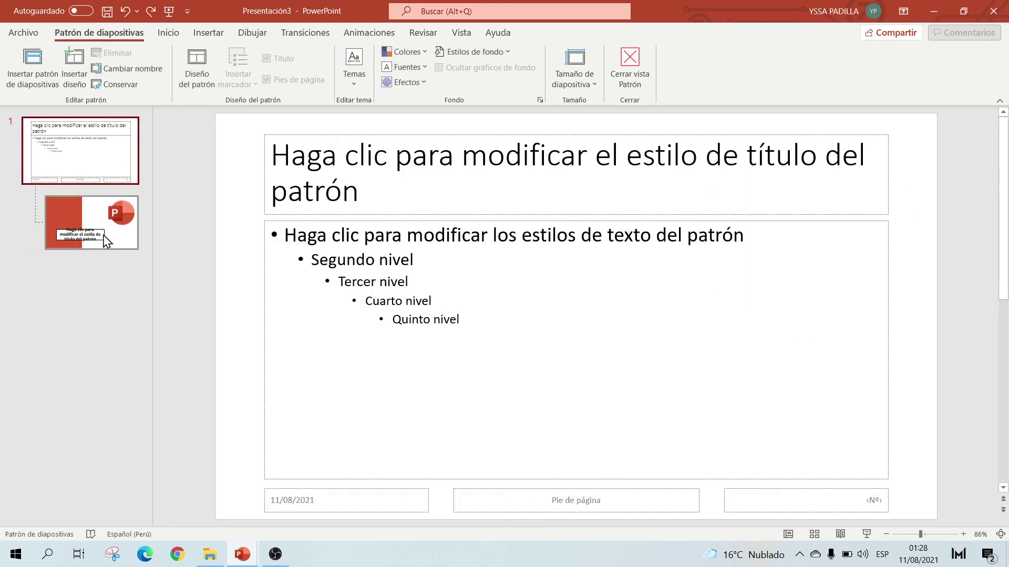
pyautogui.click(106, 242)
pyautogui.click(75, 71)
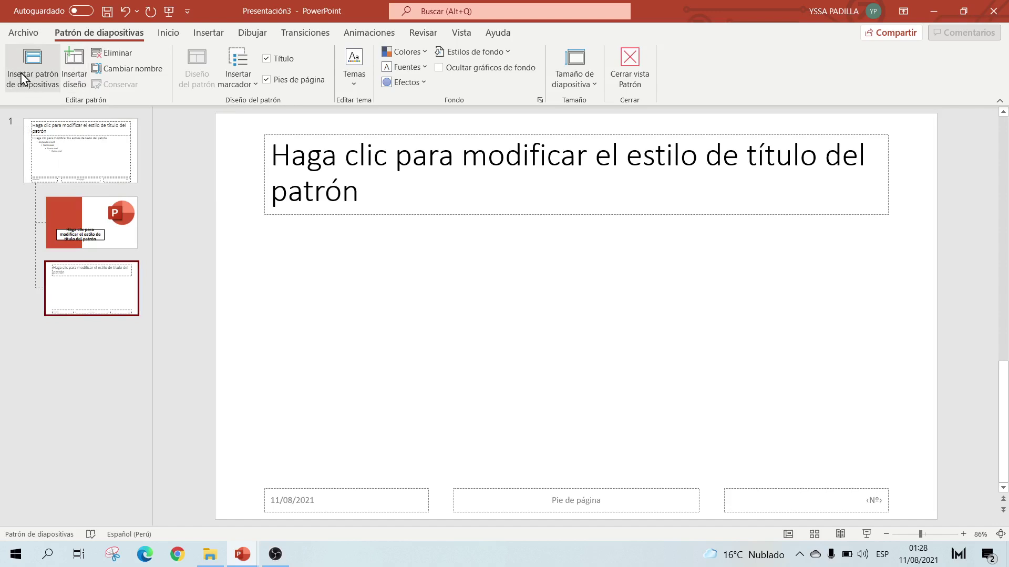
# Add a second slide master, then scroll to it and delete it with its layouts
pyautogui.click(59, 173)
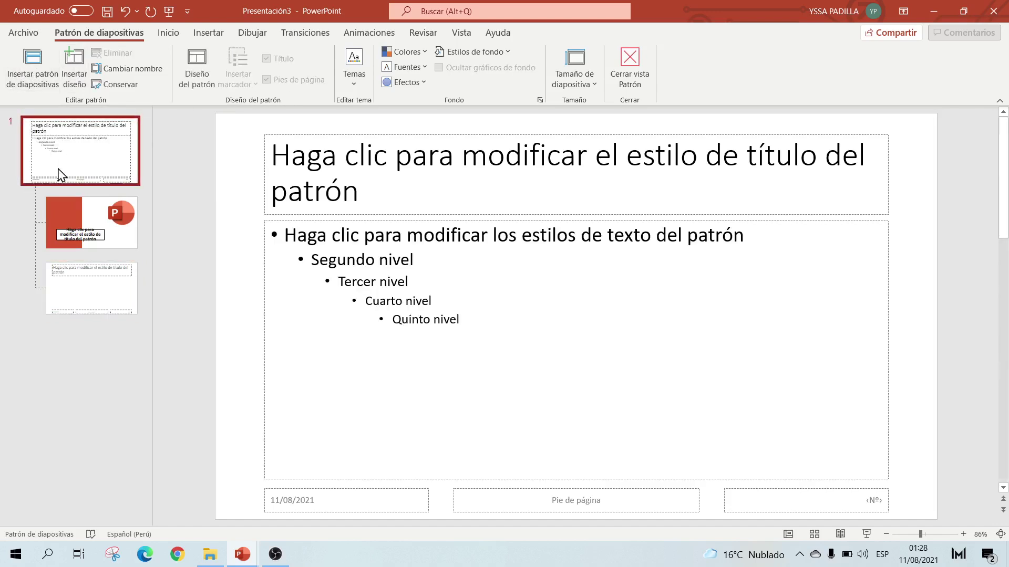
pyautogui.click(30, 65)
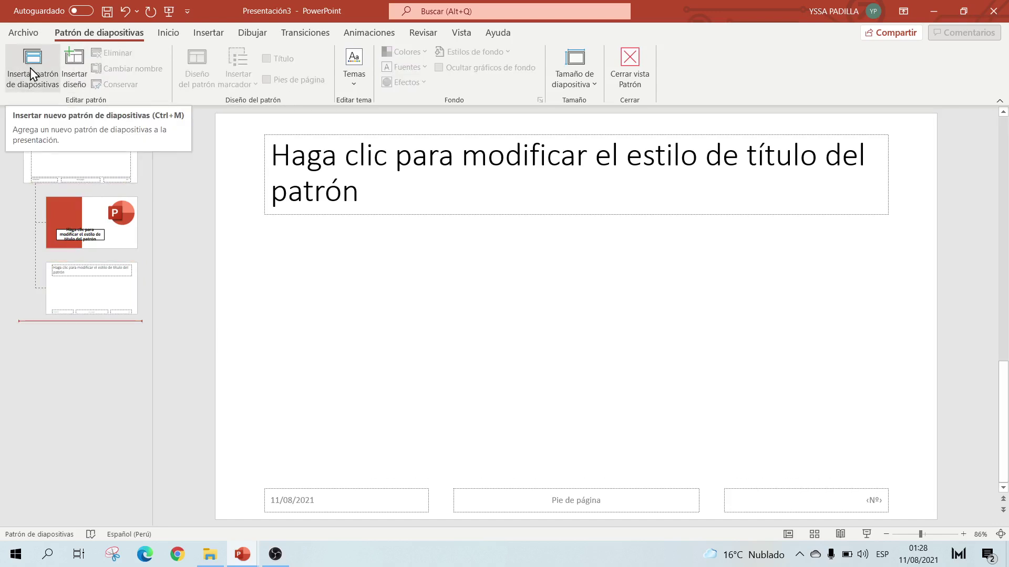
pyautogui.click(31, 71)
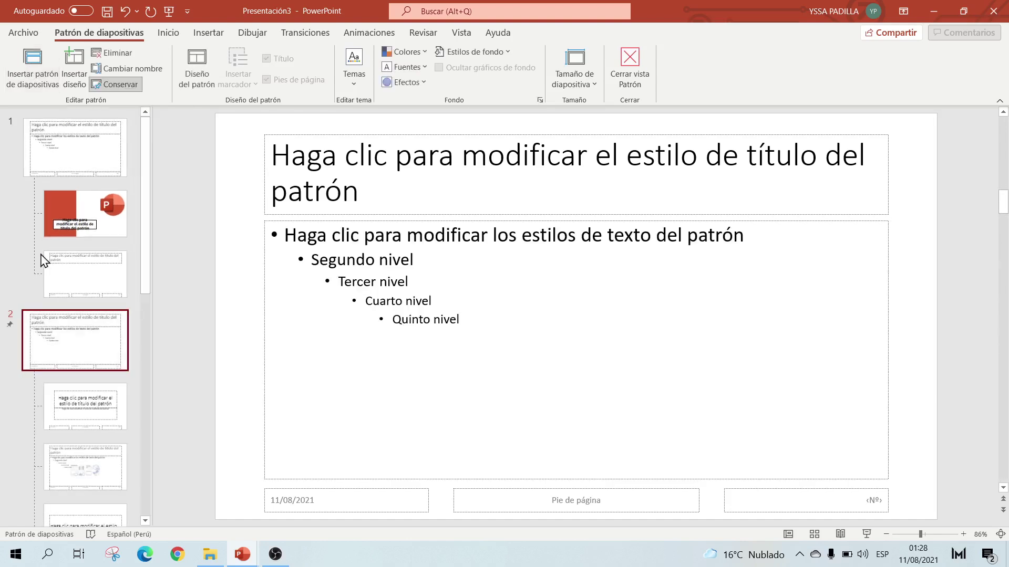
pyautogui.scroll(-3, 47, 334)
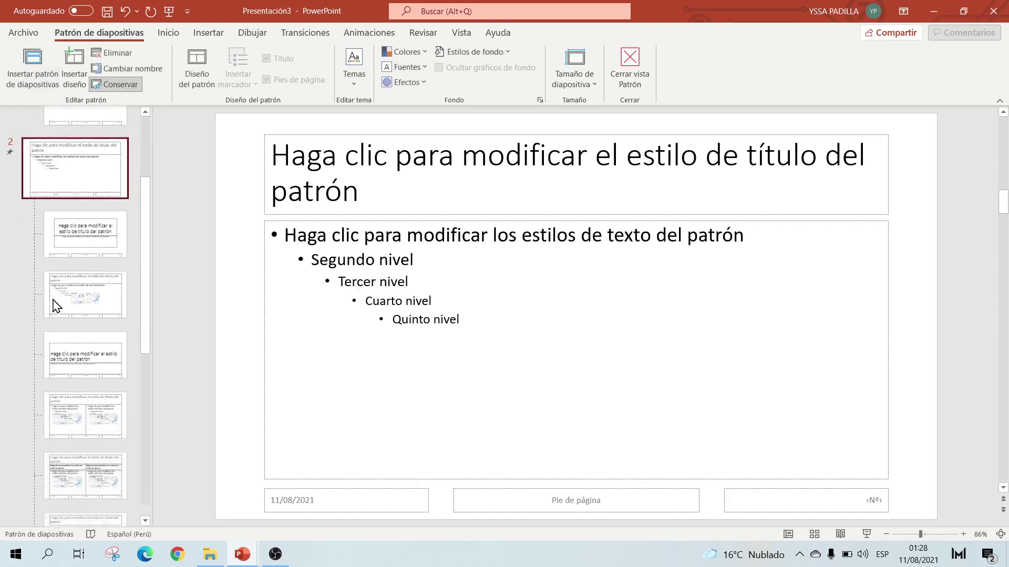
pyautogui.scroll(-2, 89, 263)
pyautogui.scroll(-2, 85, 279)
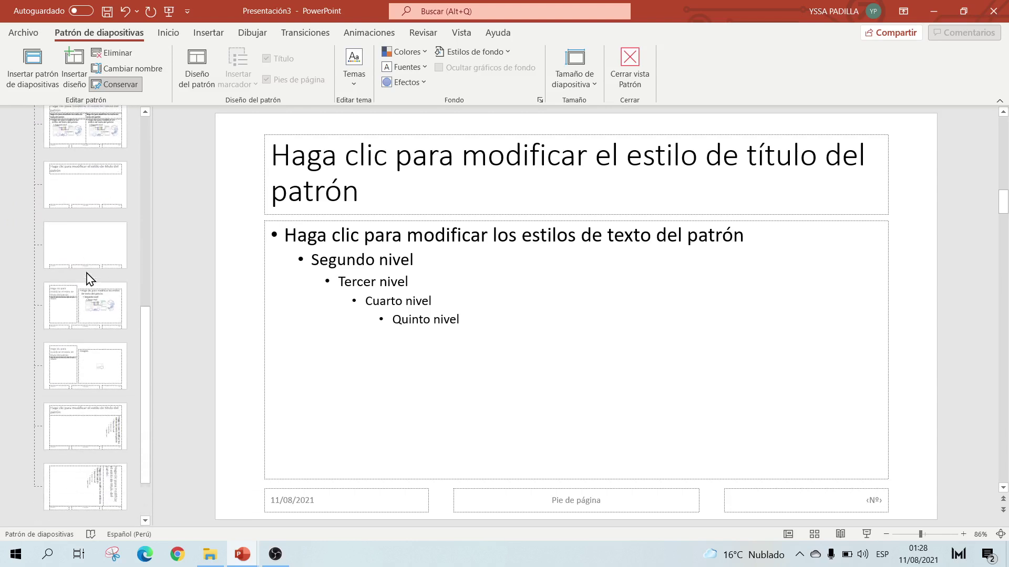
pyautogui.scroll(-1, 86, 430)
pyautogui.scroll(-1, 103, 466)
pyautogui.scroll(10, 77, 418)
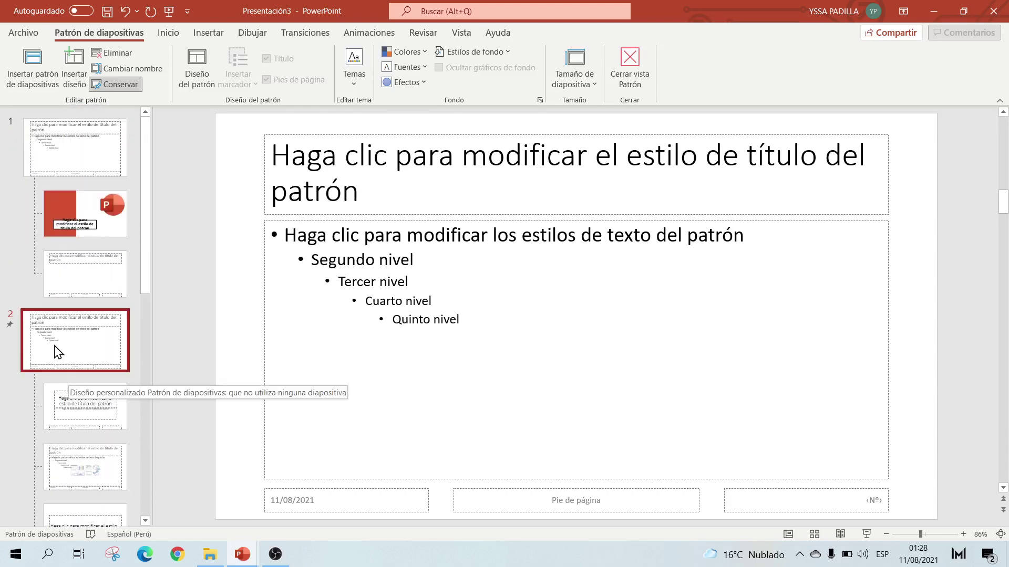
pyautogui.press('Delete')
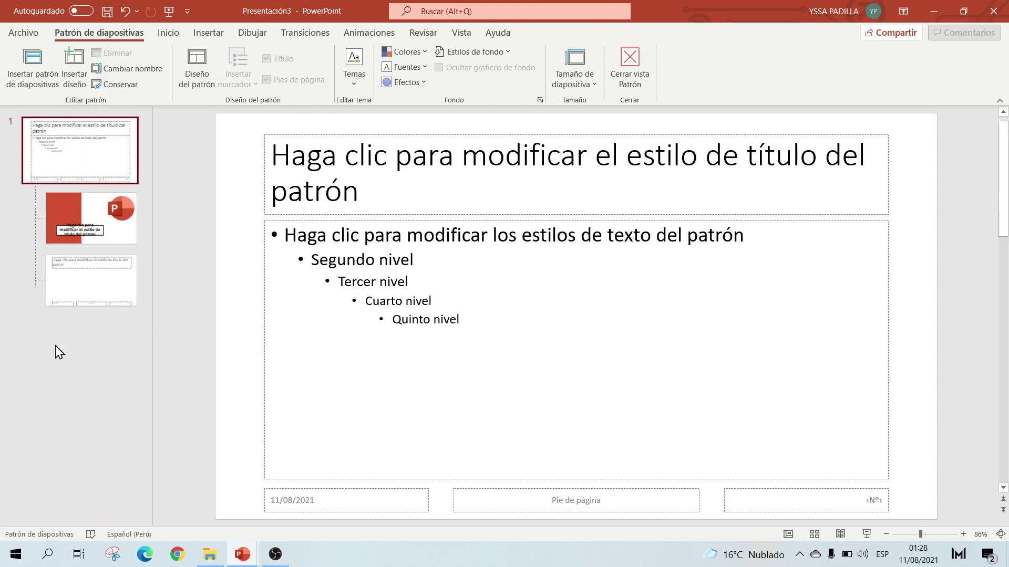
# Clear every placeholder from the third layout and add back only a title placeholder
pyautogui.click(98, 287)
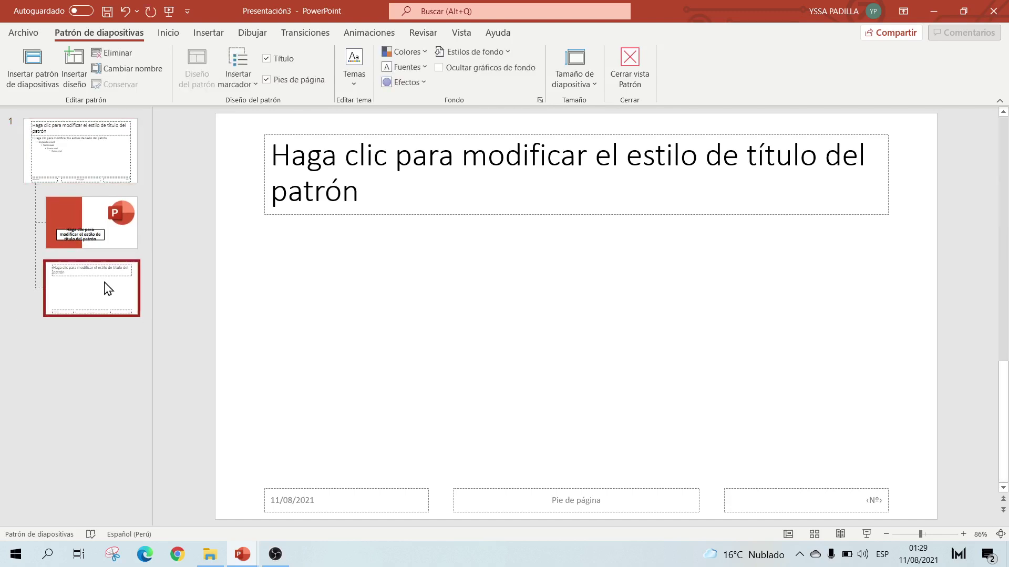
pyautogui.moveTo(232, 114)
pyautogui.mouseDown()
pyautogui.moveTo(937, 499)
pyautogui.moveTo(926, 534)
pyautogui.mouseUp()
pyautogui.press('Delete')
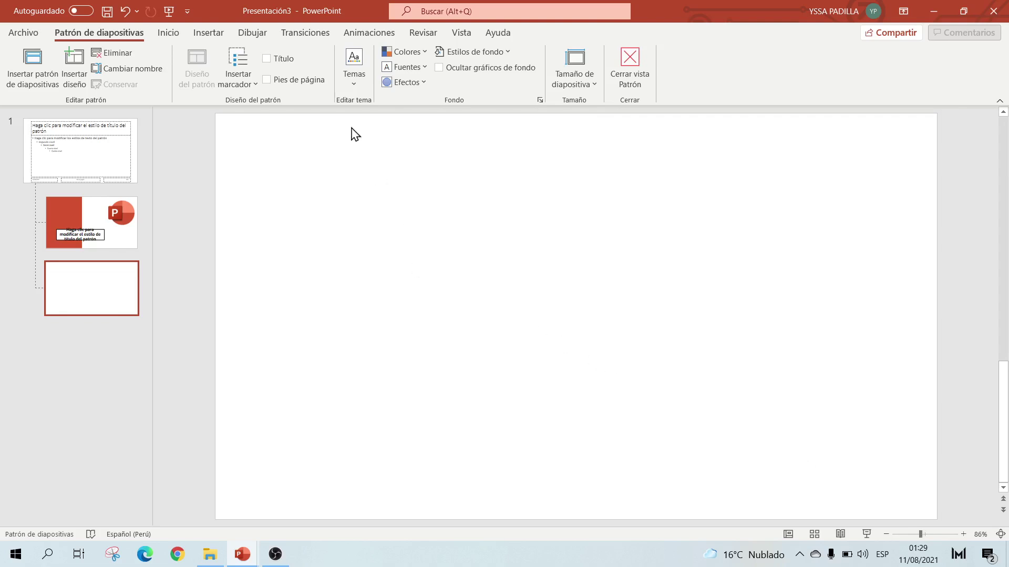
pyautogui.click(266, 59)
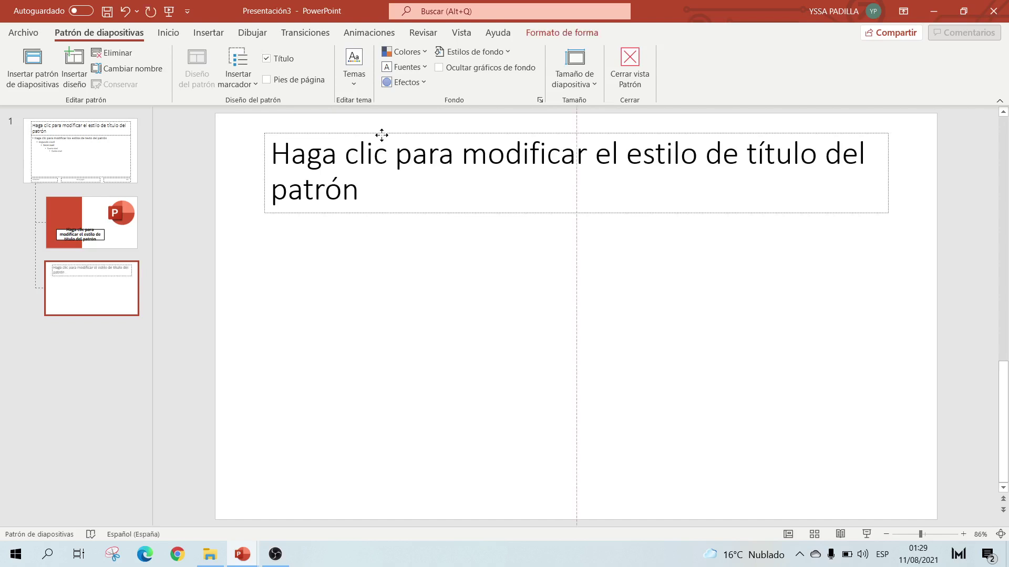
# Format the layout title as bold, centred Exo at 36 pt
pyautogui.moveTo(382, 135); pyautogui.dragTo(380, 149)
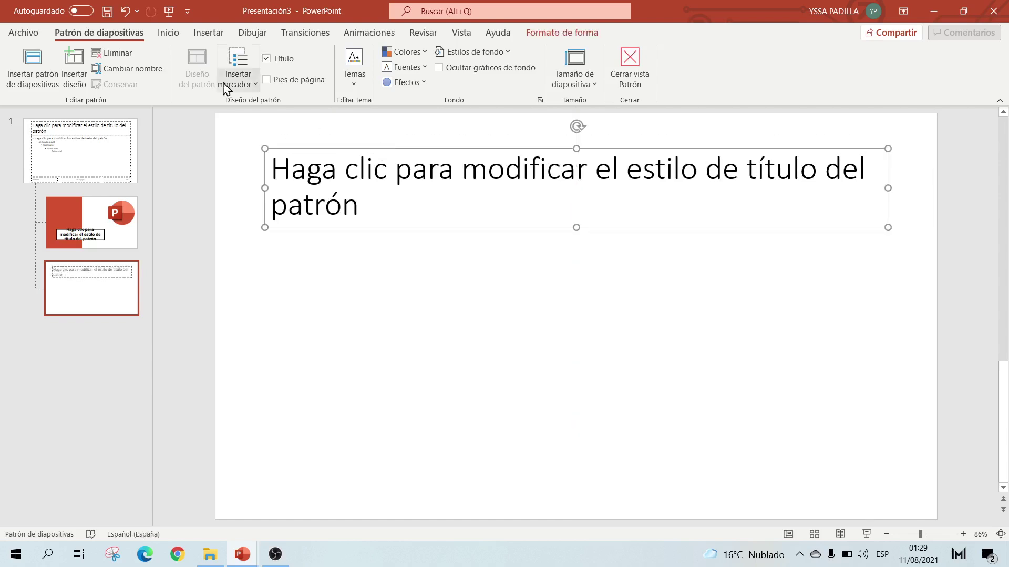
pyautogui.hotkey('alt', 'o')
pyautogui.press('f')
pyautogui.press('f')
pyautogui.write('Exo')
pyautogui.press('Return')
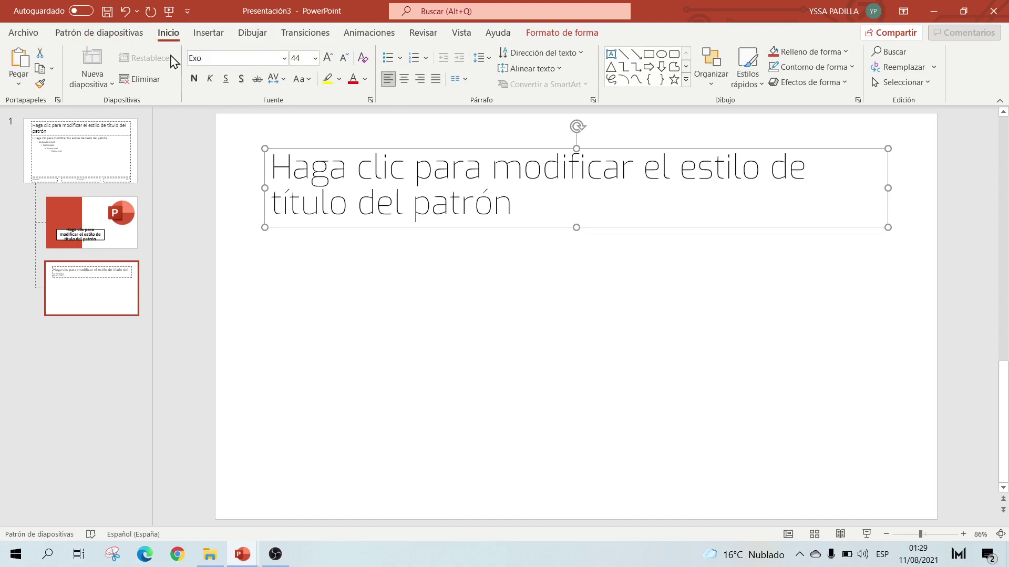
pyautogui.click(194, 79)
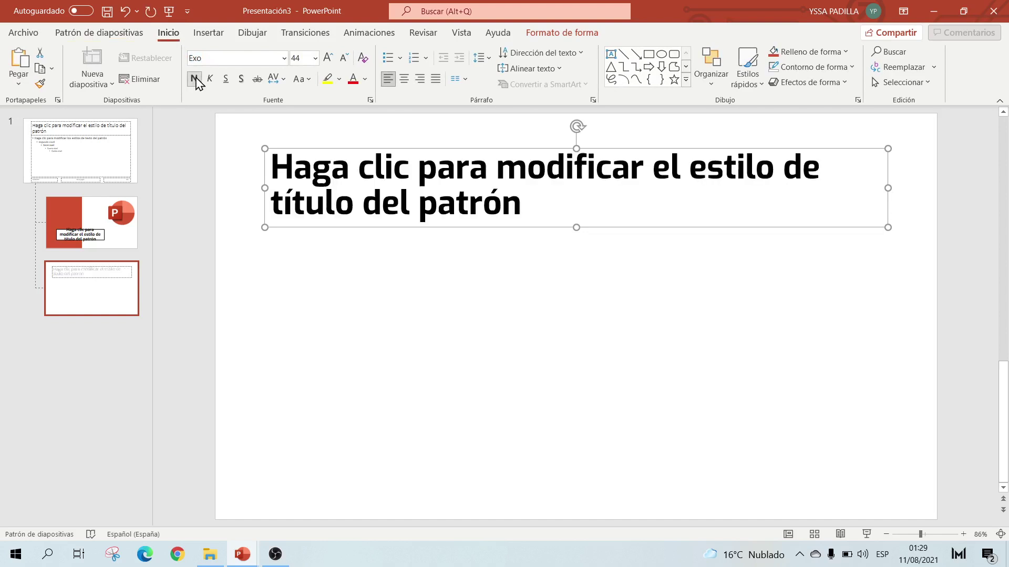
pyautogui.click(403, 80)
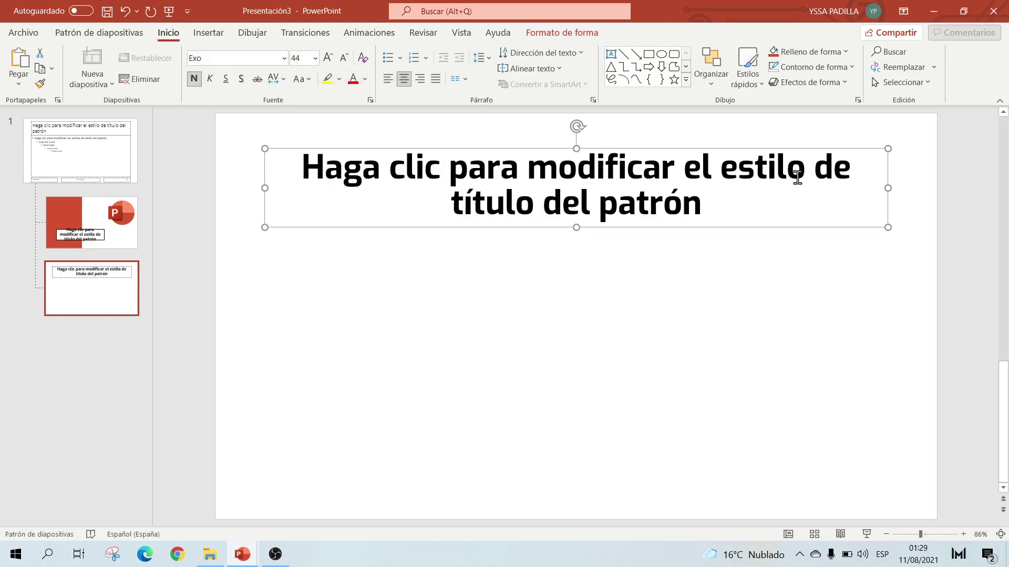
pyautogui.click(344, 58)
pyautogui.click(344, 58)
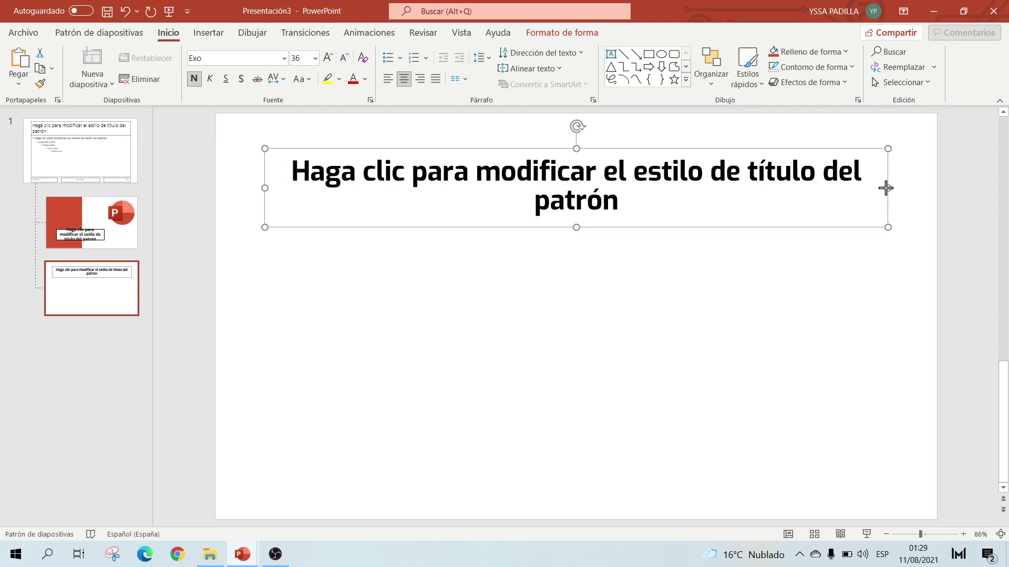
# Narrow the title box and centre it horizontally near the top of the layout
pyautogui.moveTo(885, 188); pyautogui.dragTo(669, 188)
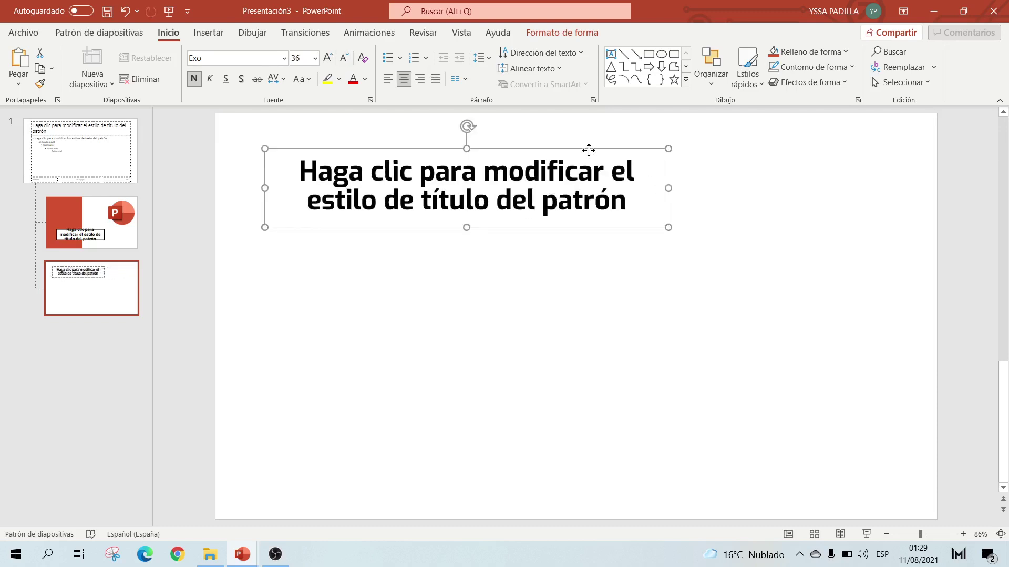
pyautogui.moveTo(589, 151); pyautogui.dragTo(701, 143)
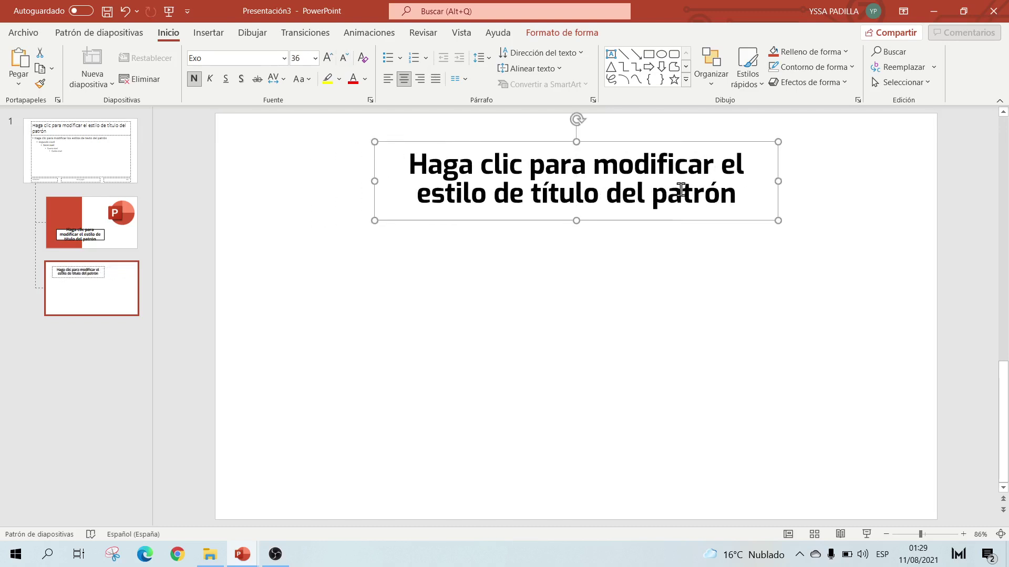
pyautogui.click(658, 244)
pyautogui.click(126, 34)
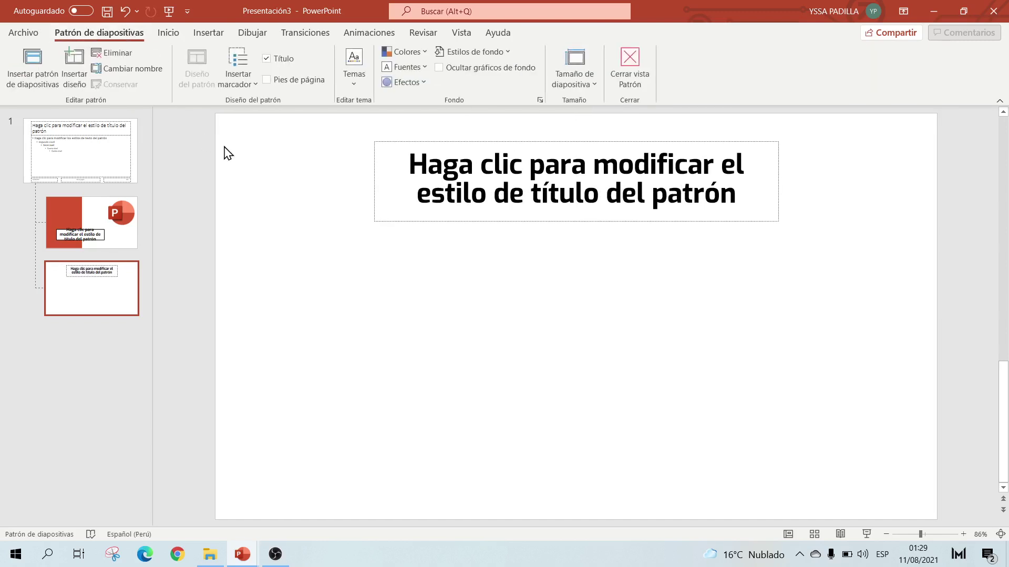
# Draw a Gráfico chart placeholder on the left side below the layout title
pyautogui.click(244, 85)
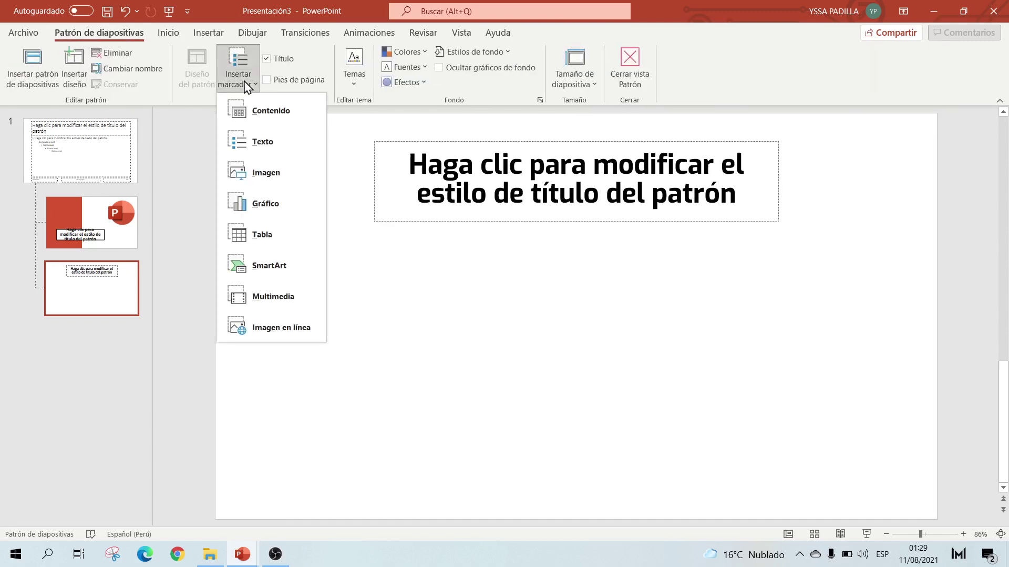
pyautogui.click(251, 210)
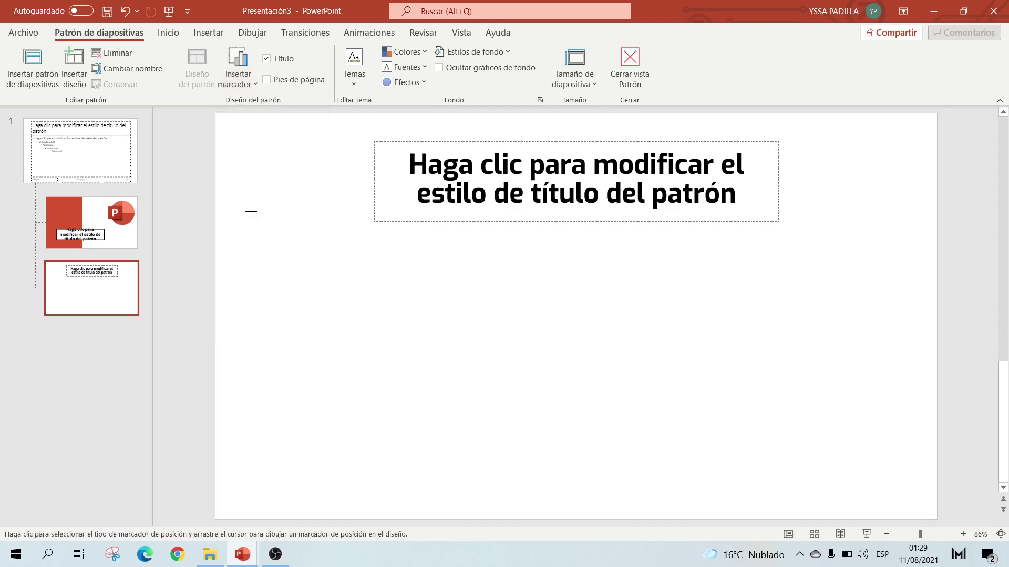
pyautogui.moveTo(275, 257); pyautogui.dragTo(561, 459)
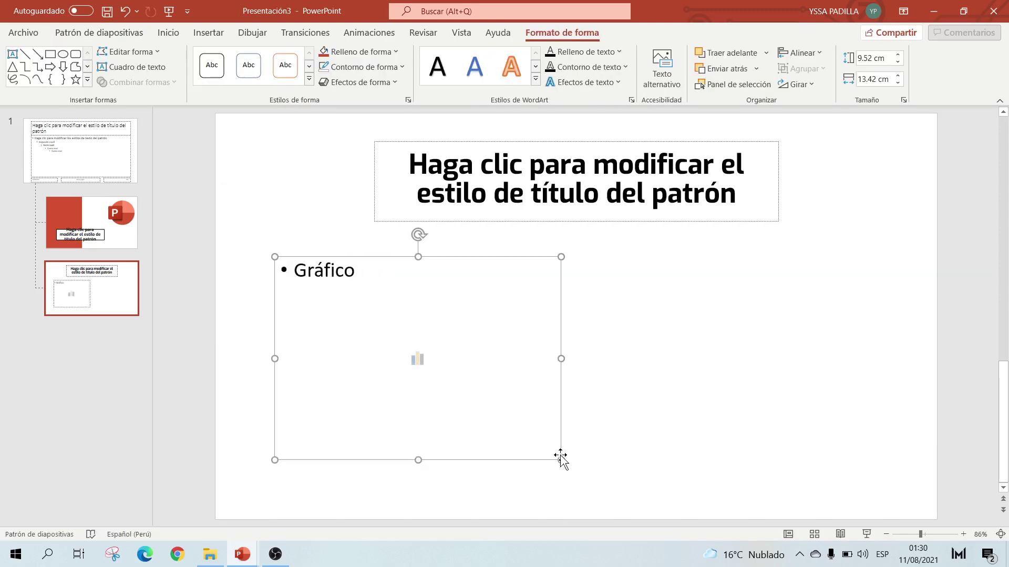
pyautogui.moveTo(426, 257)
pyautogui.mouseDown()
pyautogui.moveTo(437, 253)
pyautogui.moveTo(426, 253)
pyautogui.mouseUp()
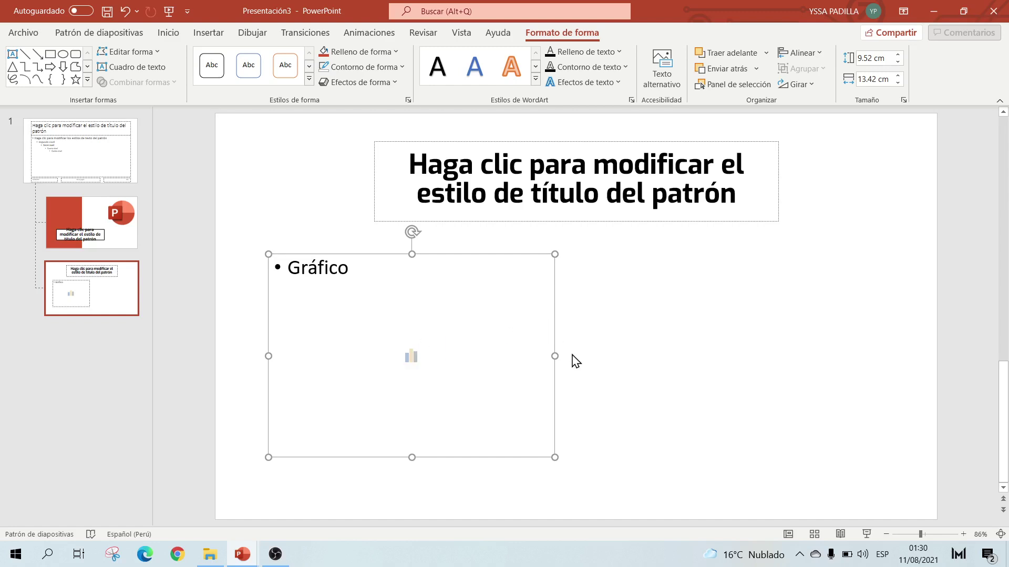
pyautogui.click(575, 360)
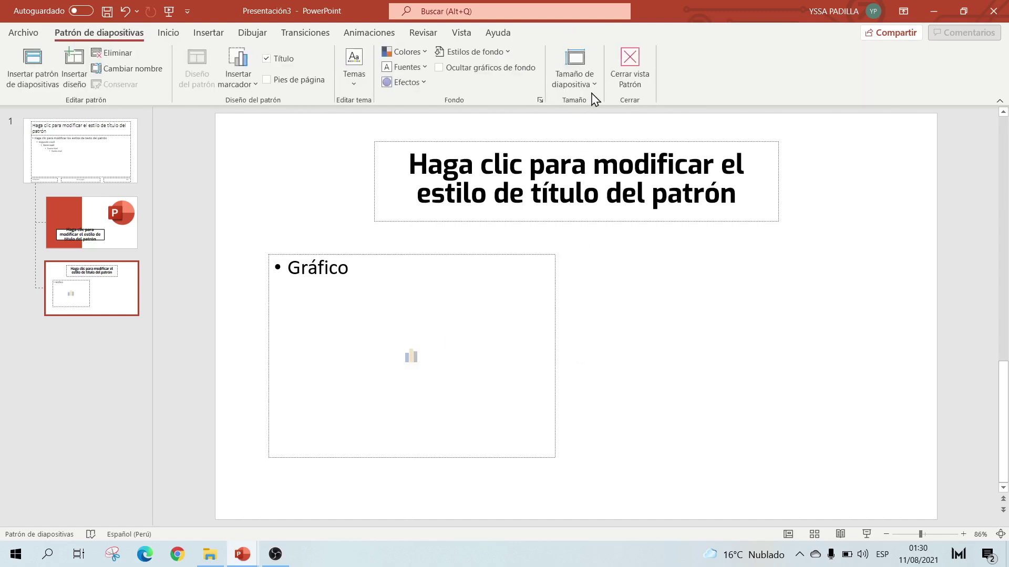
# Close master view and add a new slide using the custom title-and-chart layout
pyautogui.click(630, 69)
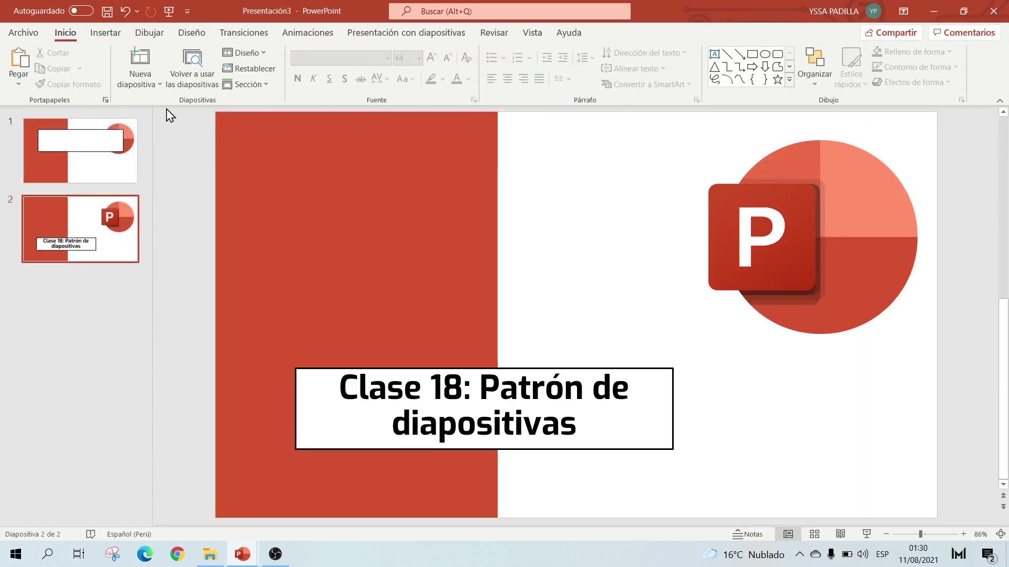
pyautogui.click(156, 85)
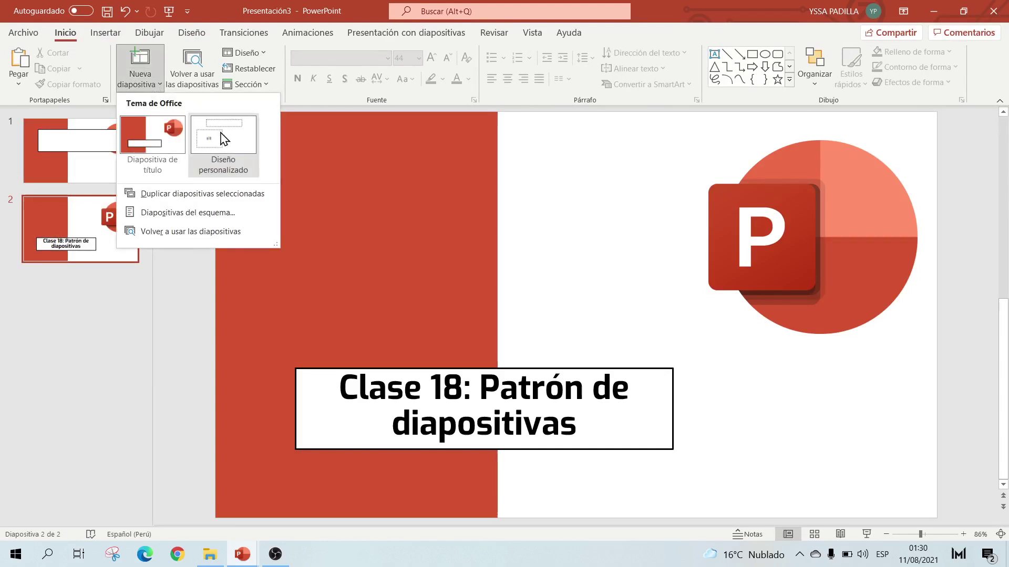
pyautogui.click(225, 148)
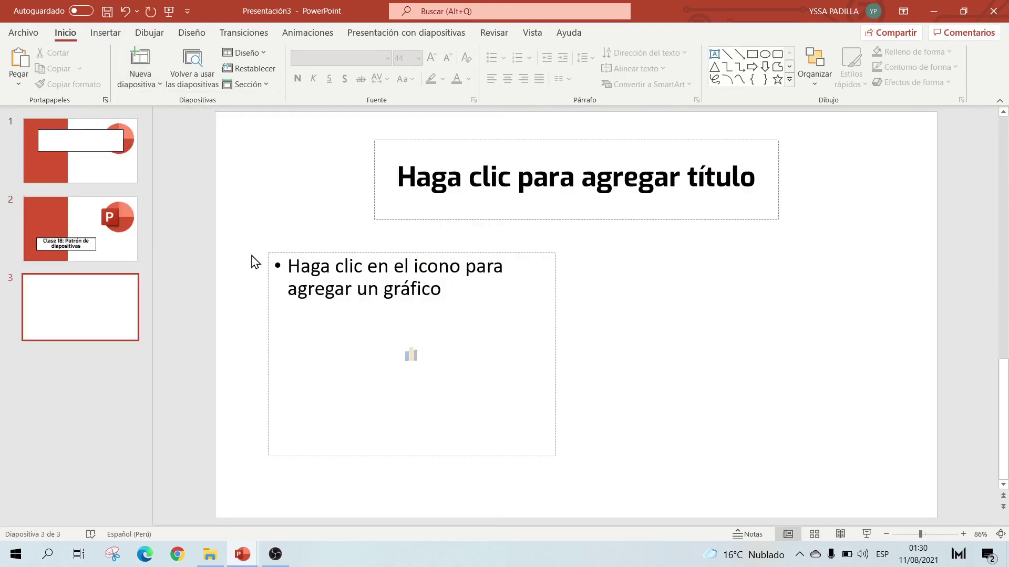
# Try the slide's chart placeholder, cancel the chart insert, and reopen slide master view
pyautogui.click(429, 141)
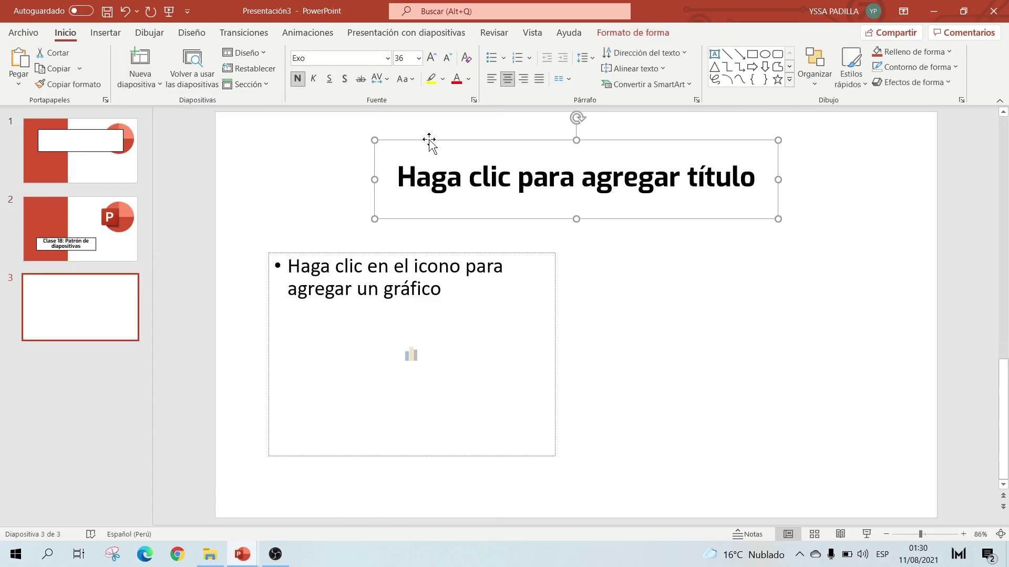
pyautogui.click(421, 253)
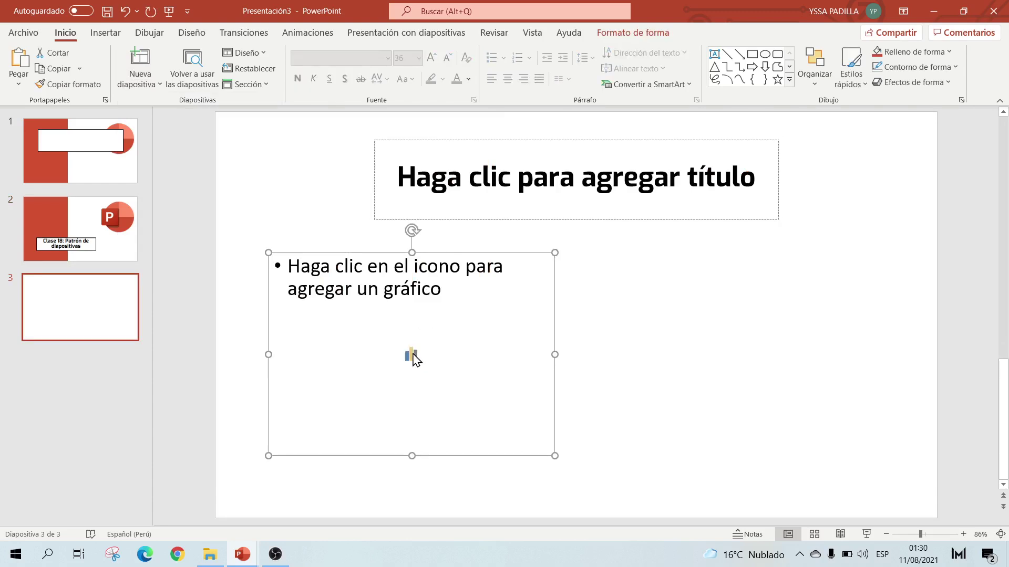
pyautogui.click(411, 356)
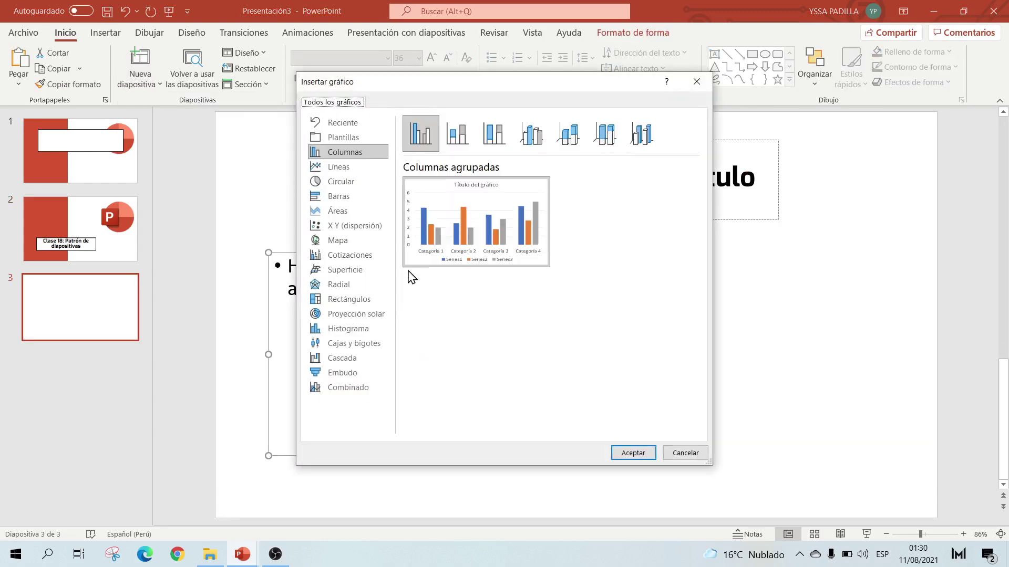
pyautogui.click(350, 255)
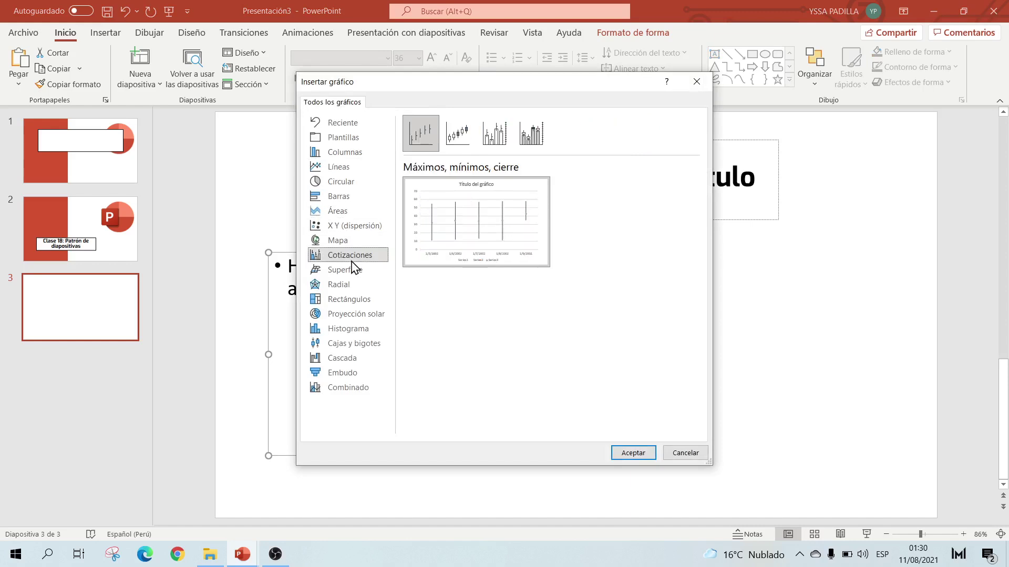
pyautogui.click(685, 453)
pyautogui.click(529, 36)
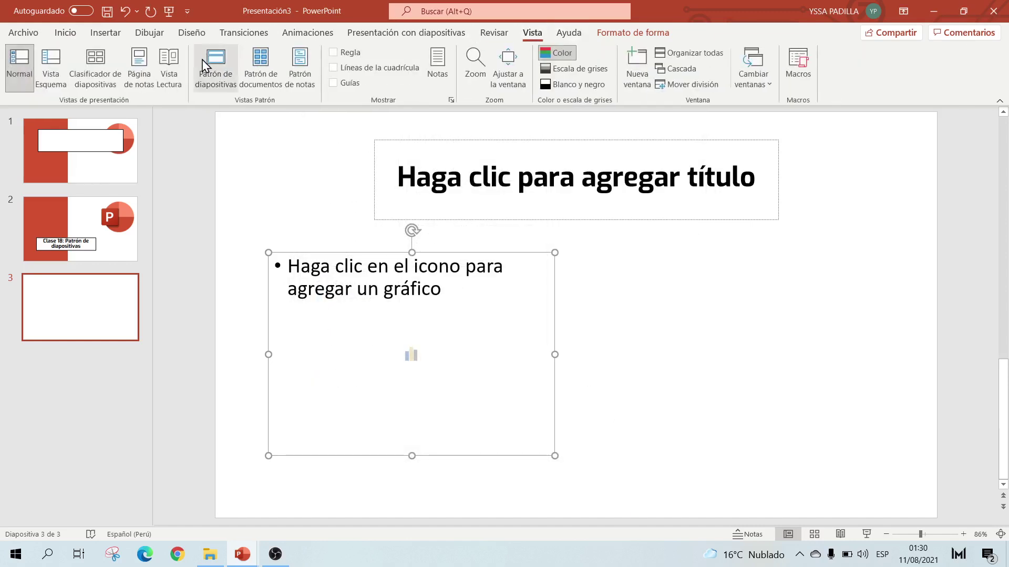
pyautogui.click(215, 66)
# Copy the red rectangle from the title-slide layout onto the chart layout as a thin left strip
pyautogui.click(132, 231)
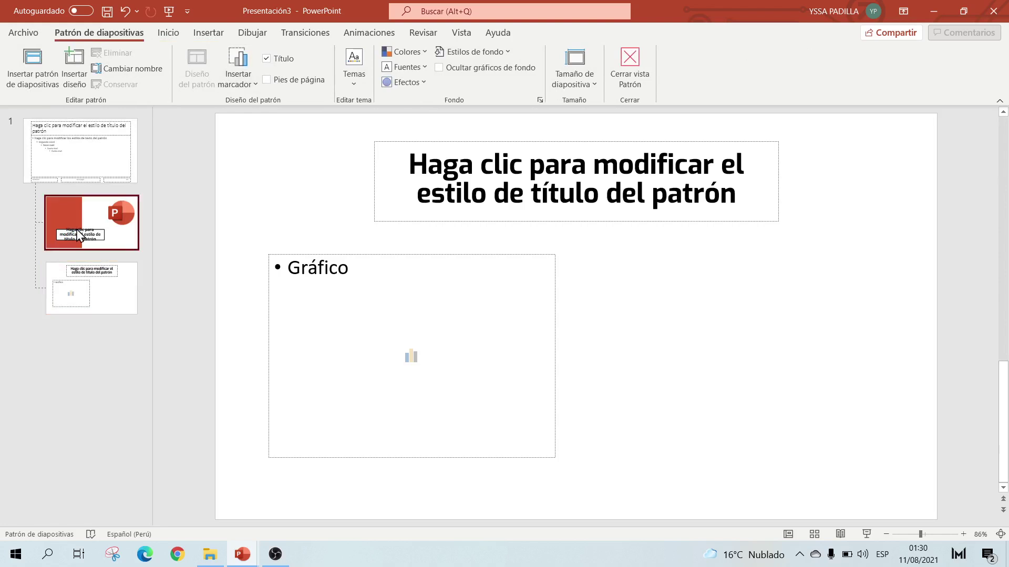
pyautogui.click(326, 203)
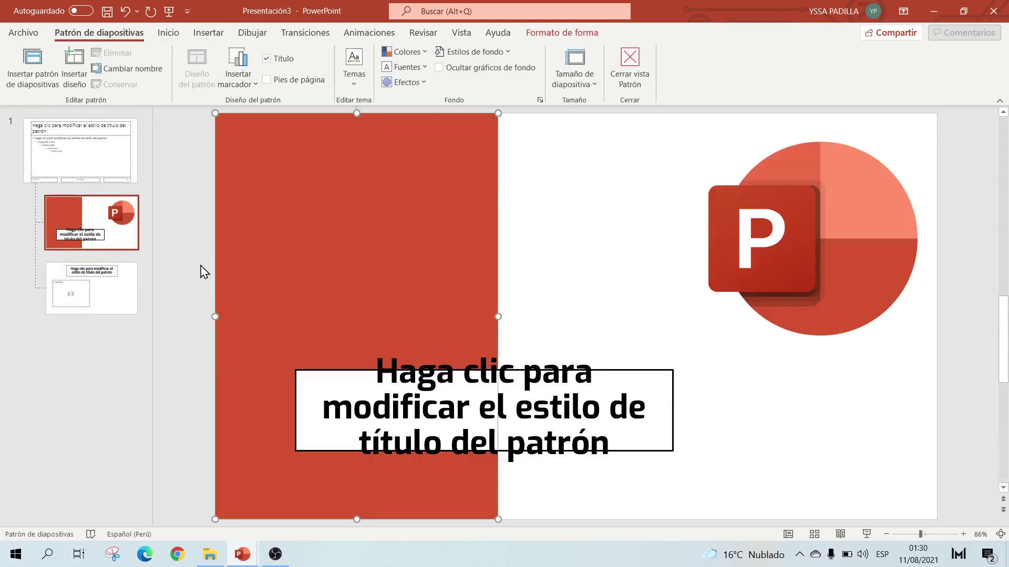
pyautogui.click(122, 284)
pyautogui.hotkey('ctrl', 'v')
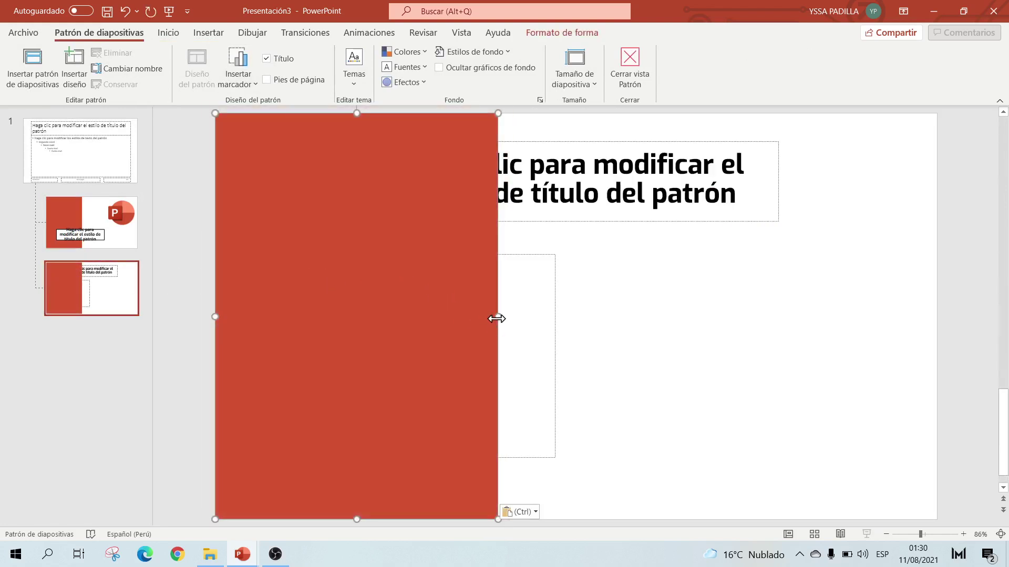
pyautogui.moveTo(497, 318); pyautogui.dragTo(253, 318)
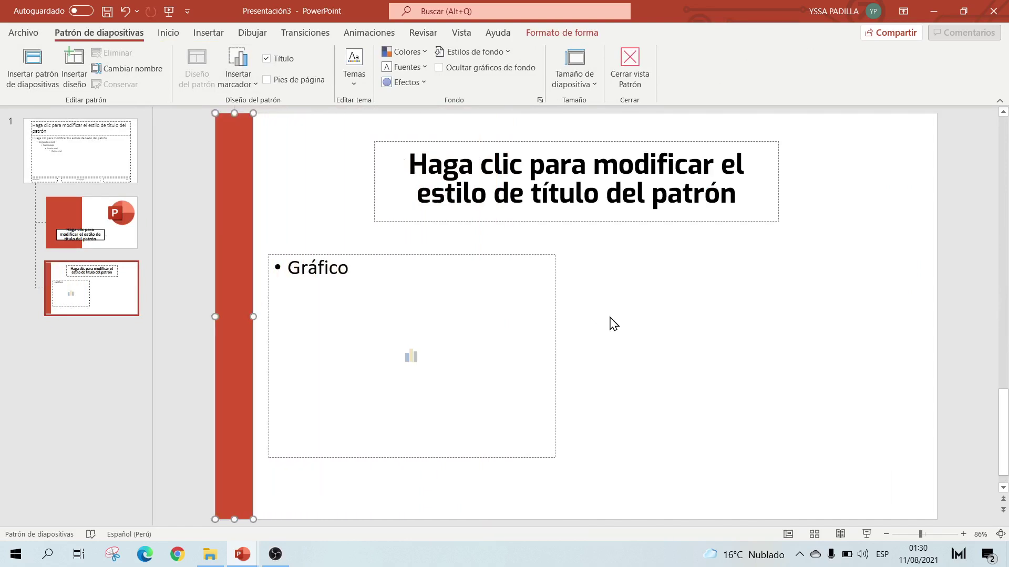
pyautogui.click(610, 318)
pyautogui.click(239, 77)
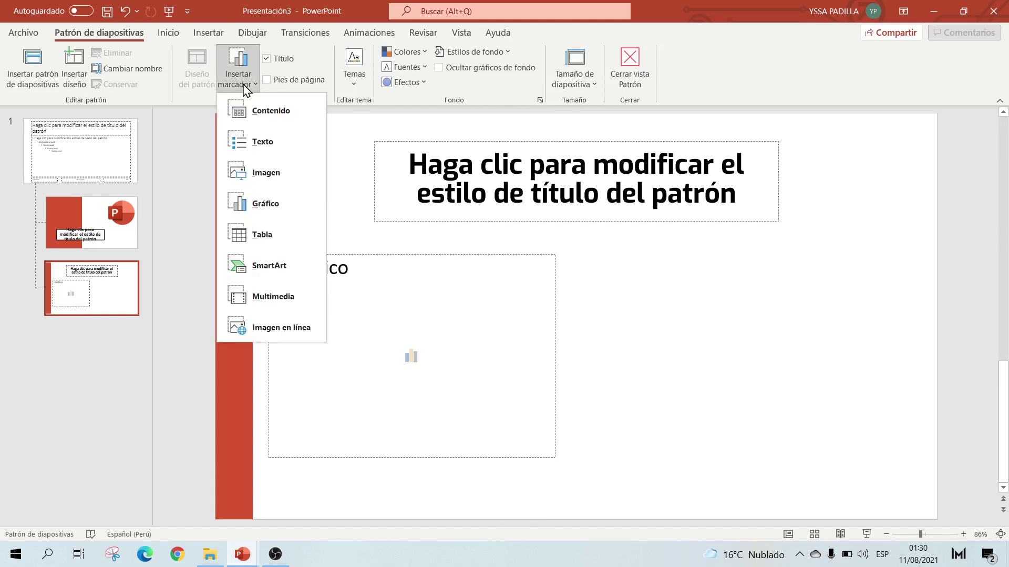
pyautogui.click(265, 111)
pyautogui.click(116, 221)
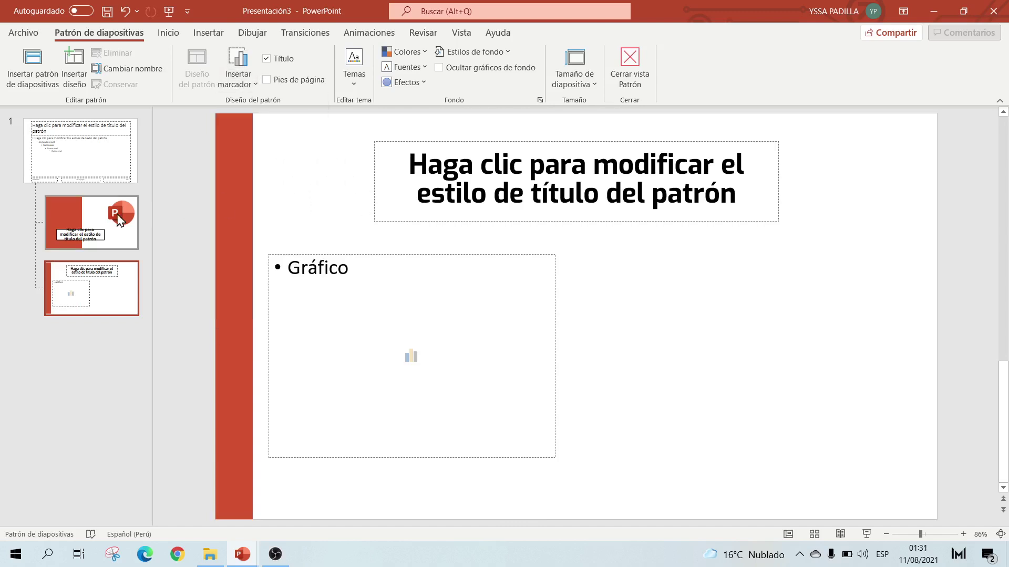
pyautogui.click(105, 284)
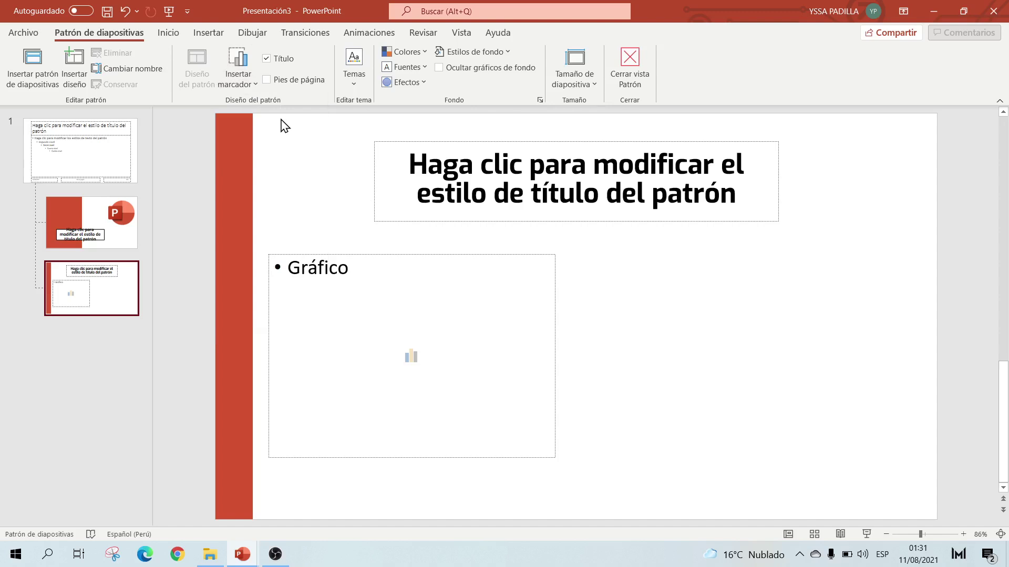
# Add footers, delete the date and footer boxes, and shrink the number box into the bottom-right corner
pyautogui.click(268, 80)
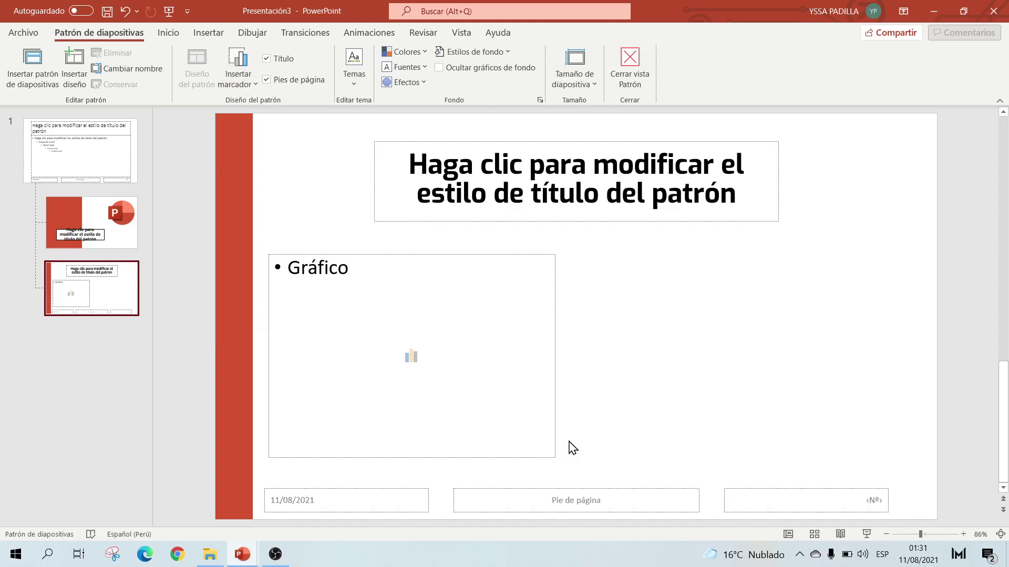
pyautogui.moveTo(723, 476); pyautogui.dragTo(913, 532)
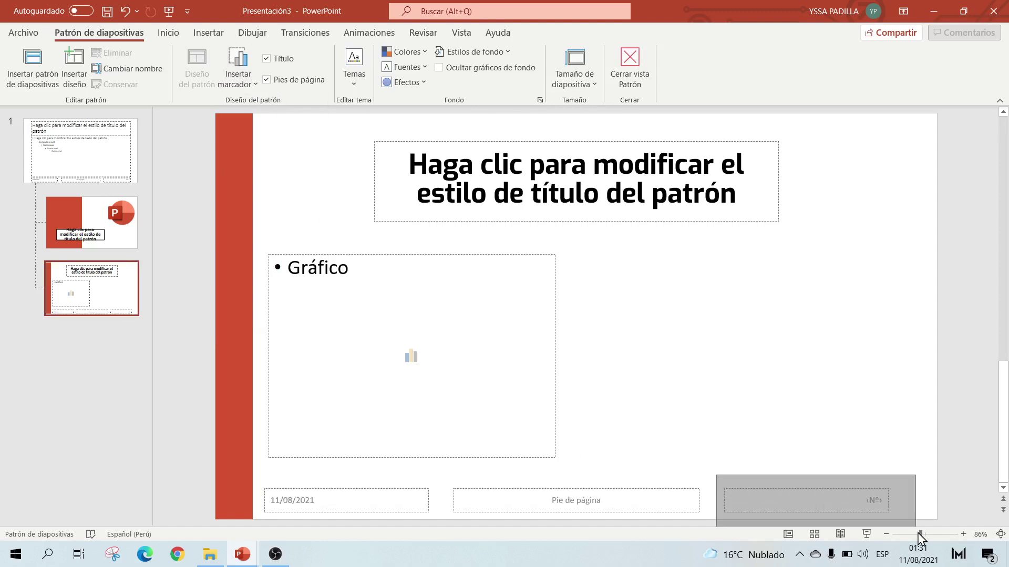
pyautogui.click(428, 486)
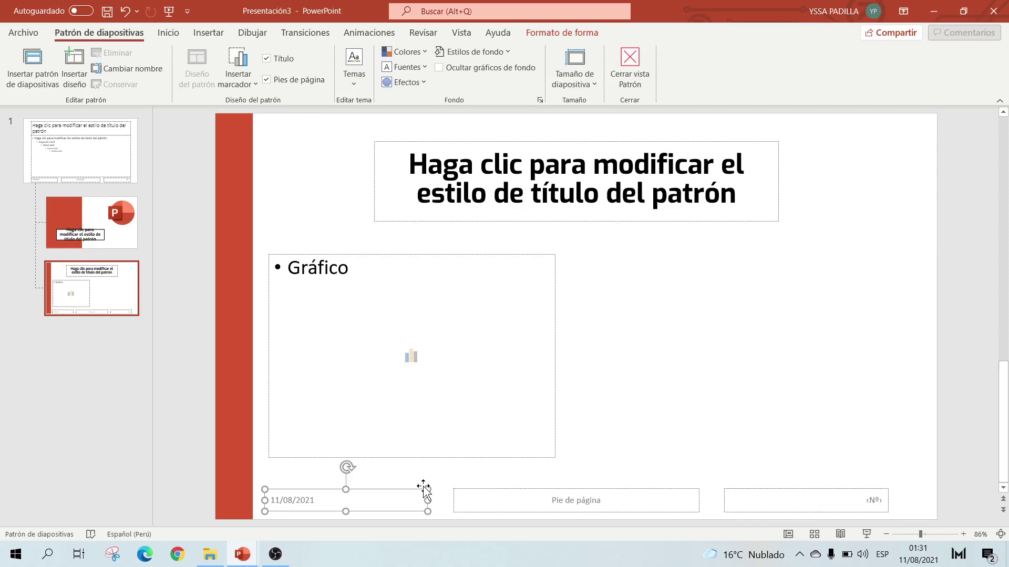
pyautogui.press('Delete')
pyautogui.click(578, 490)
pyautogui.press('Delete')
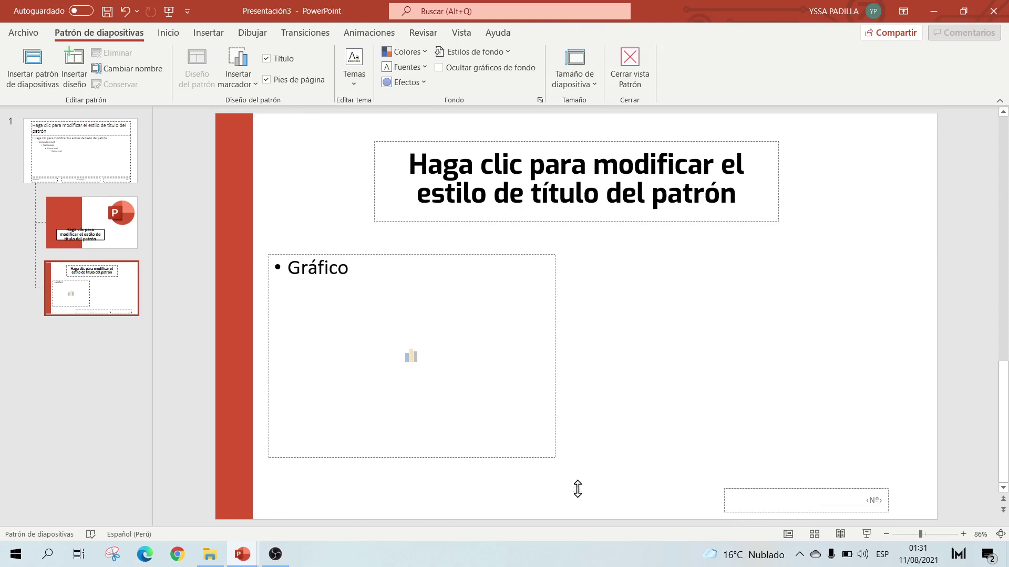
pyautogui.click(783, 493)
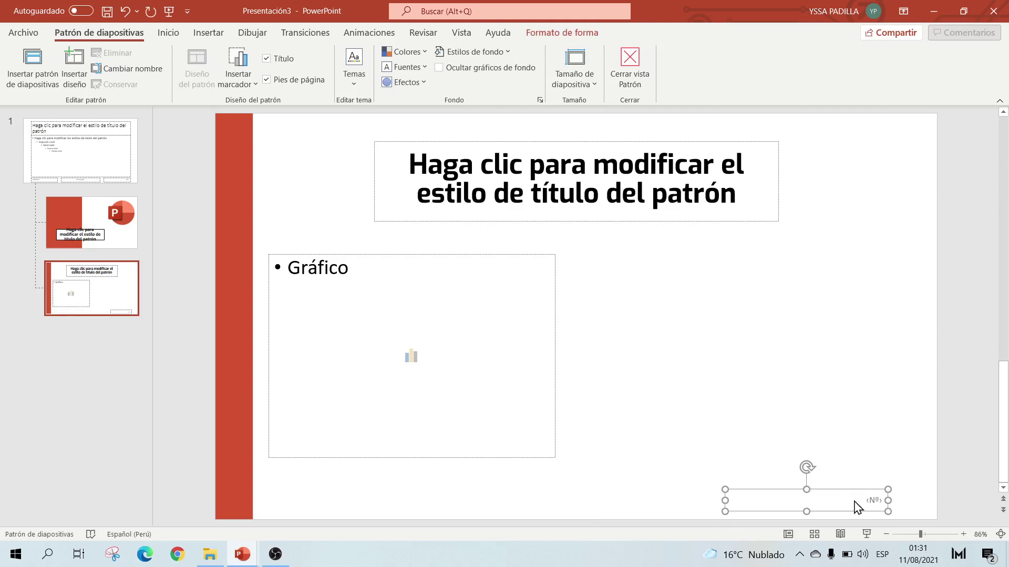
pyautogui.moveTo(876, 500); pyautogui.dragTo(859, 497)
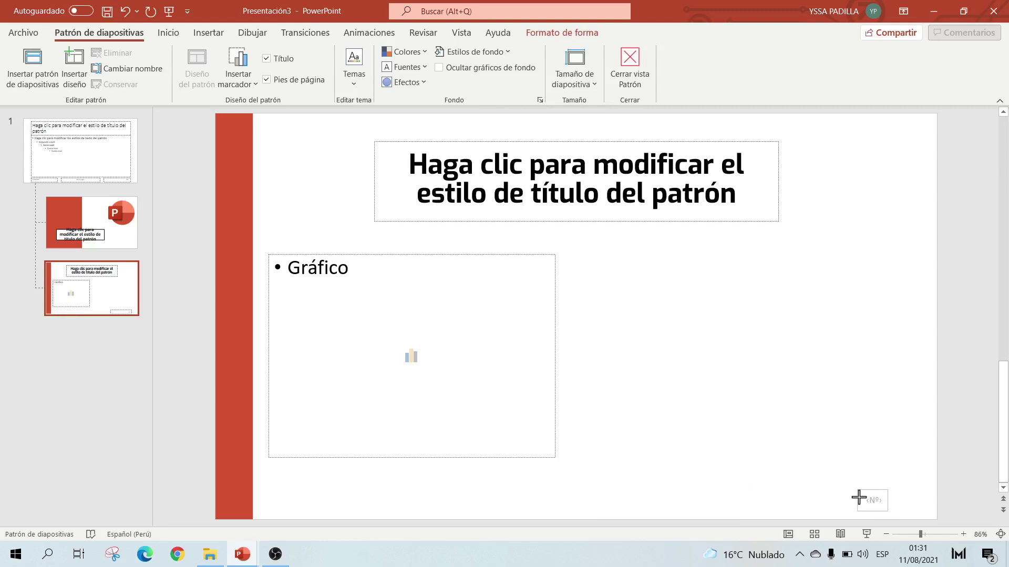
pyautogui.moveTo(878, 488); pyautogui.dragTo(900, 483)
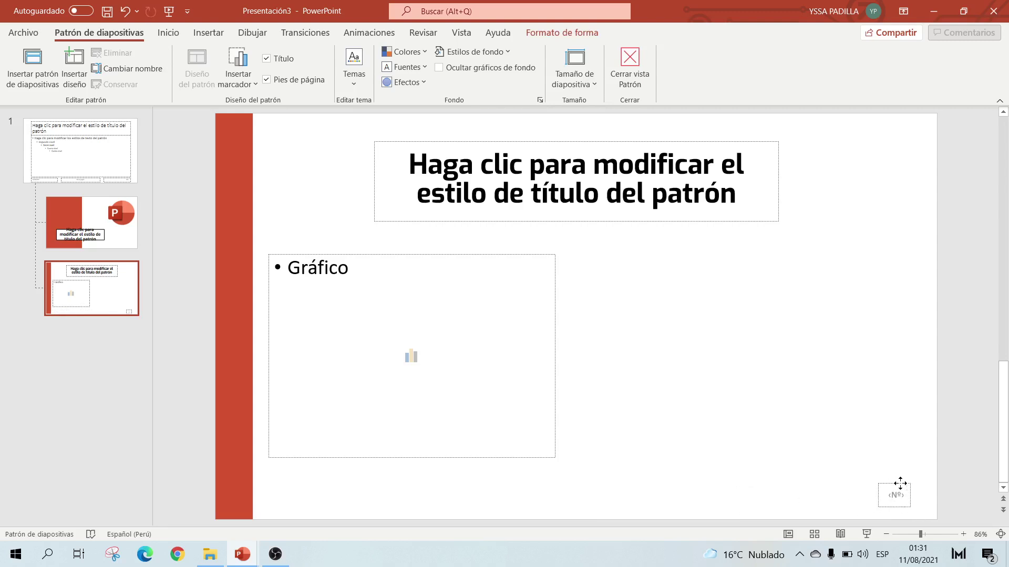
pyautogui.click(809, 444)
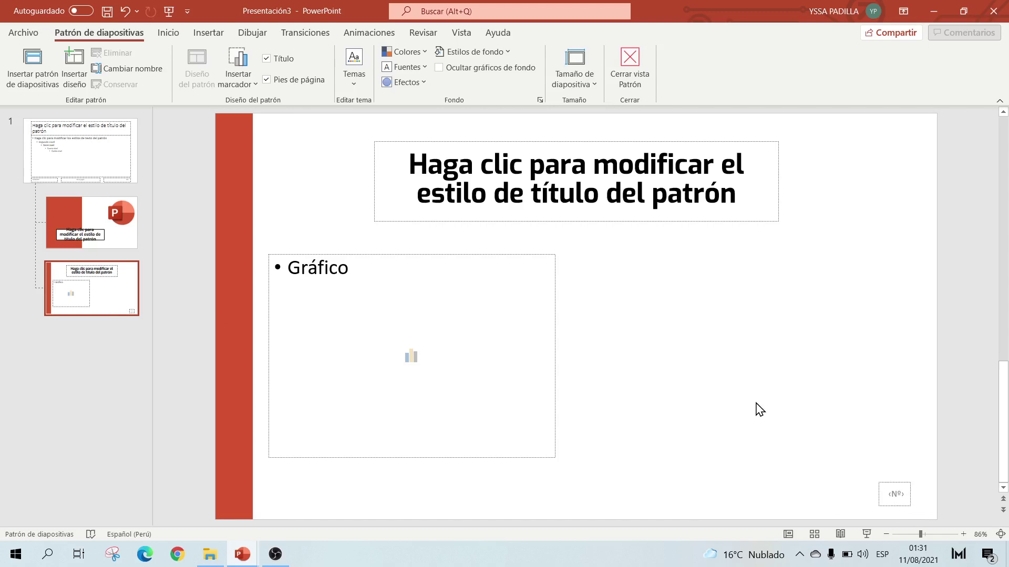
pyautogui.click(209, 33)
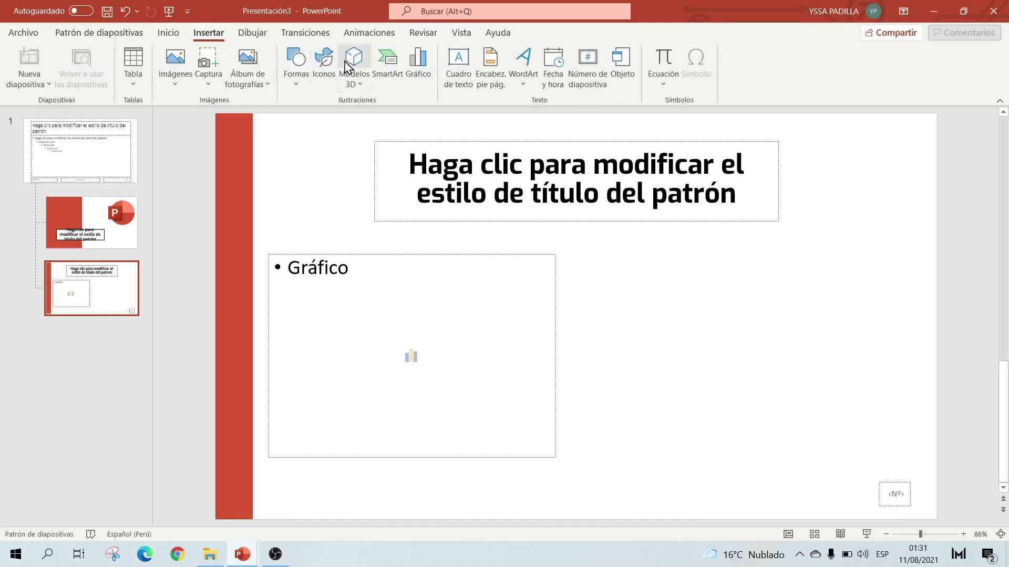
# Draw a small oval circle over the page-number box and send it to the back
pyautogui.click(307, 74)
pyautogui.click(339, 121)
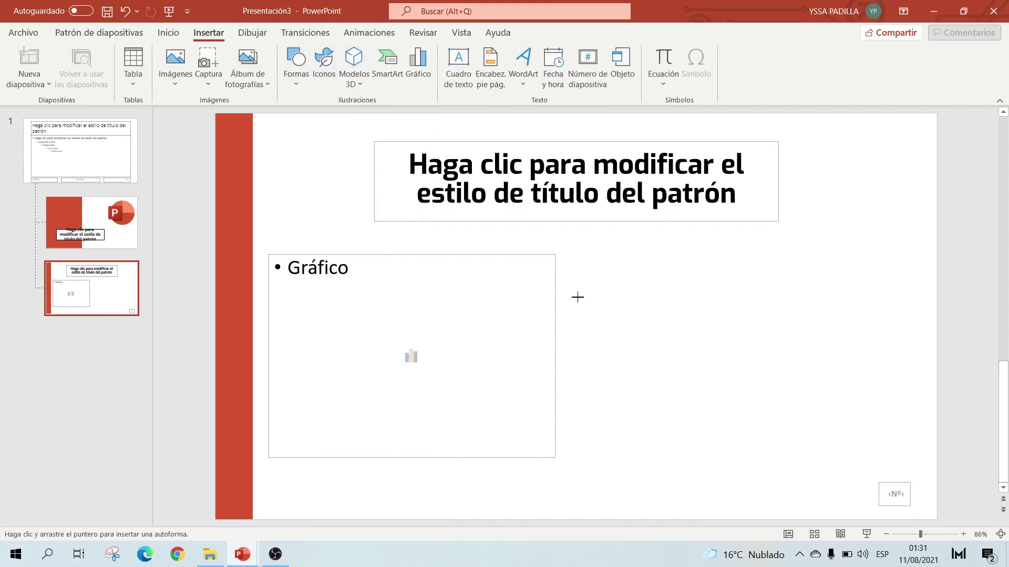
pyautogui.moveTo(881, 464)
pyautogui.mouseDown()
pyautogui.moveTo(909, 486)
pyautogui.moveTo(896, 490)
pyautogui.mouseUp()
pyautogui.scroll(5, 901, 505)
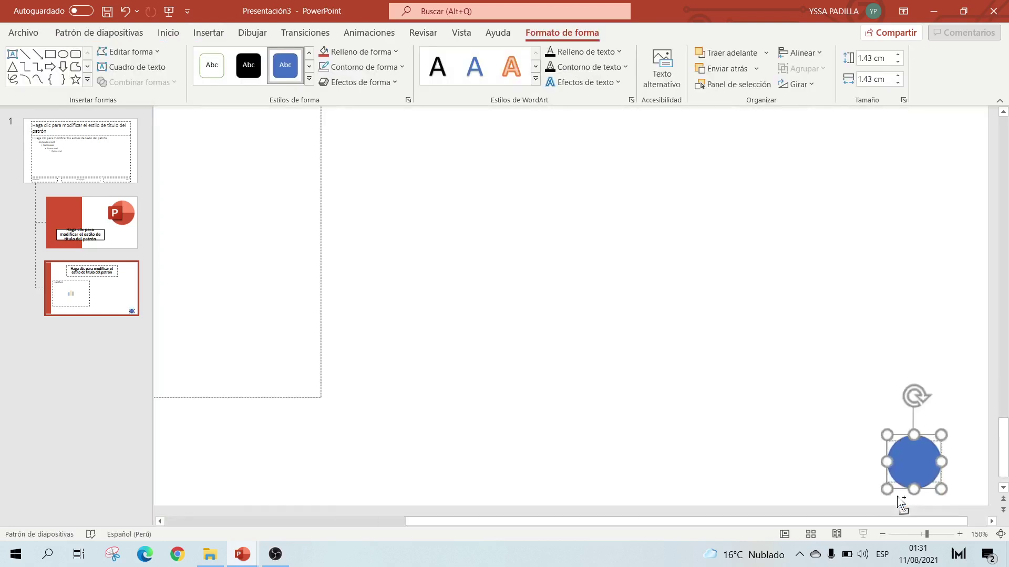
pyautogui.scroll(5, 902, 503)
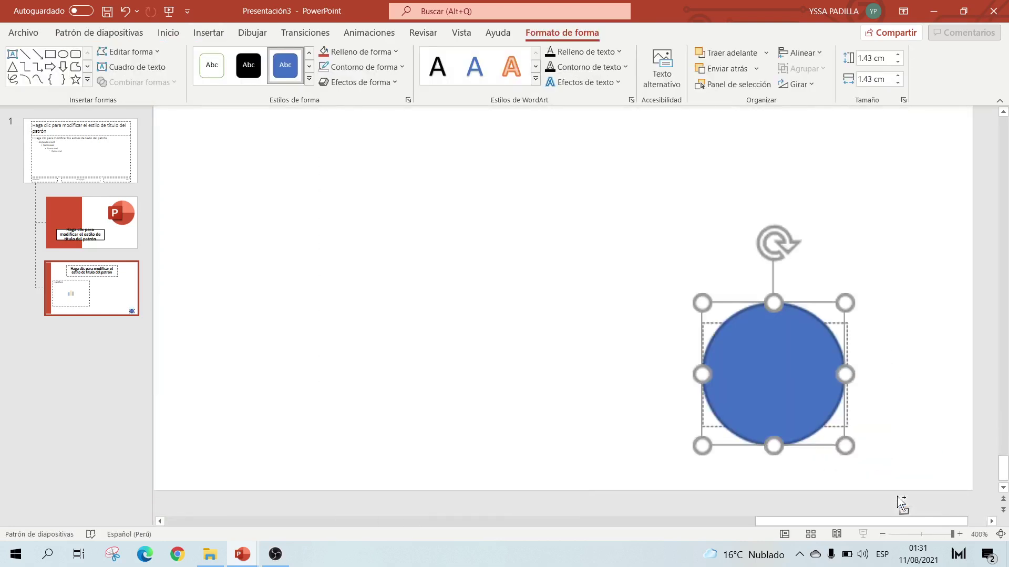
pyautogui.rightClick(767, 436)
pyautogui.click(808, 240)
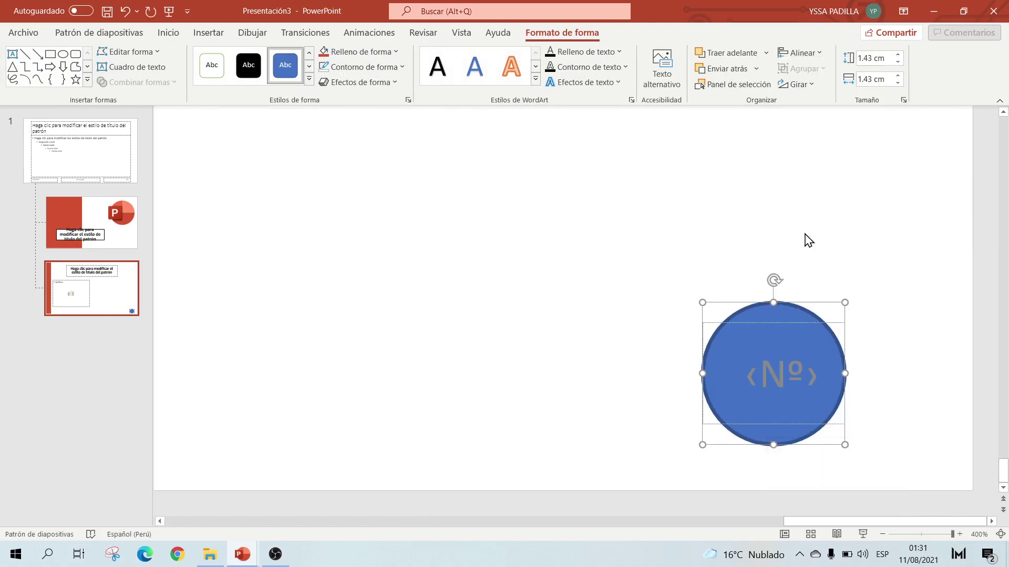
pyautogui.click(916, 383)
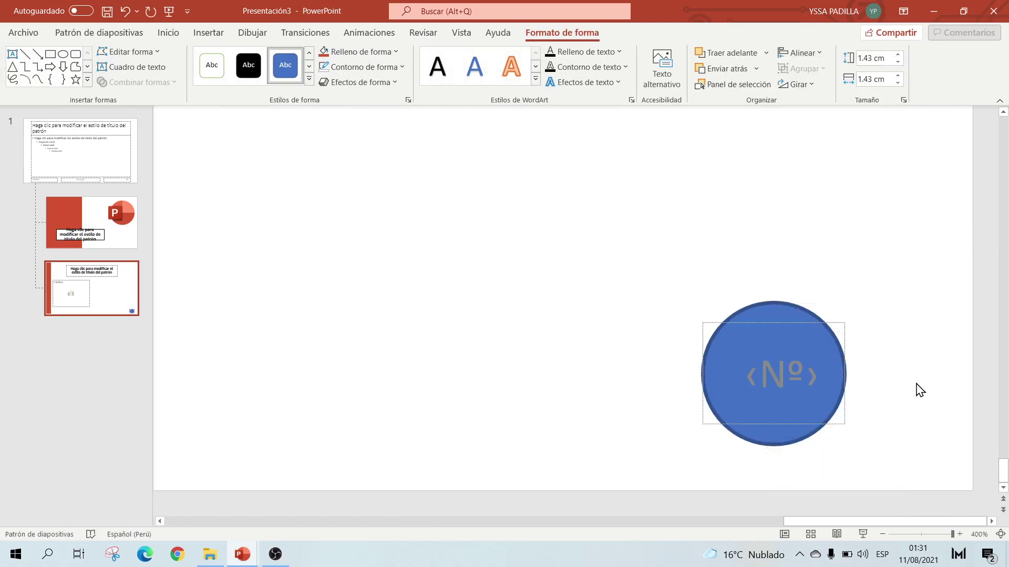
pyautogui.click(778, 316)
pyautogui.click(910, 333)
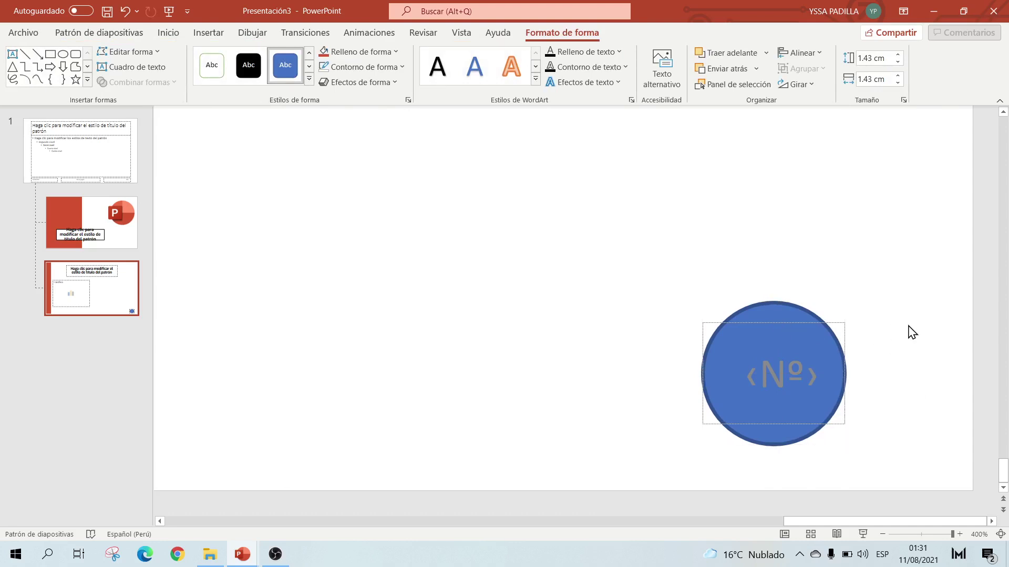
pyautogui.click(835, 322)
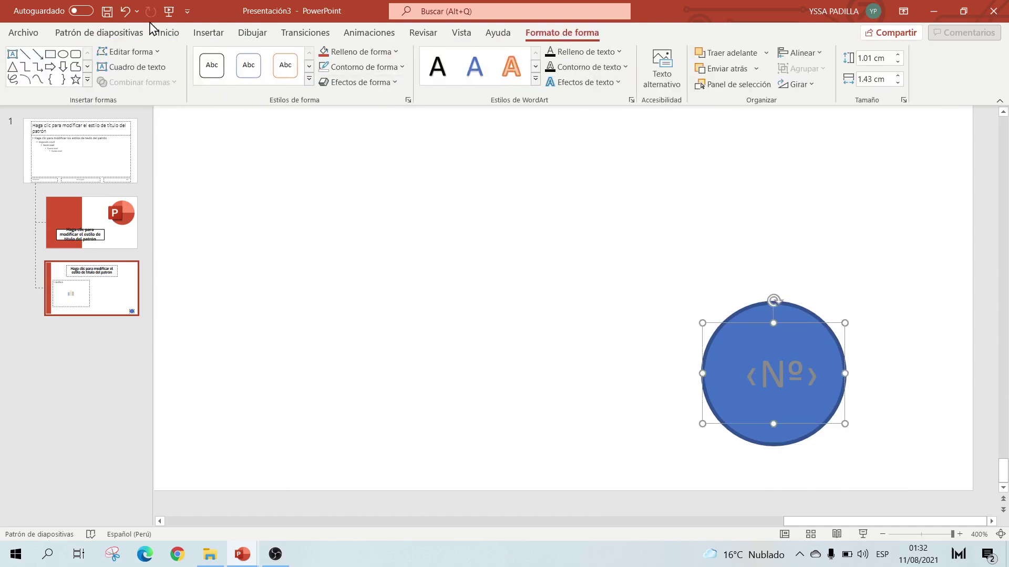
# Make the ‹Nº› text centred, white, bold and in the Exo font
pyautogui.click(167, 33)
pyautogui.click(402, 78)
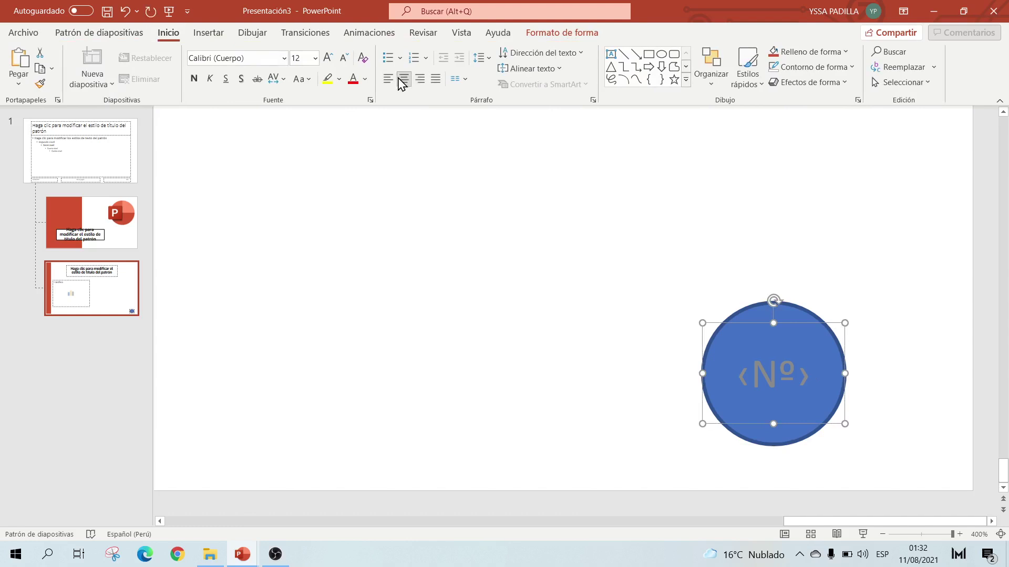
pyautogui.click(352, 79)
pyautogui.click(365, 79)
pyautogui.click(352, 113)
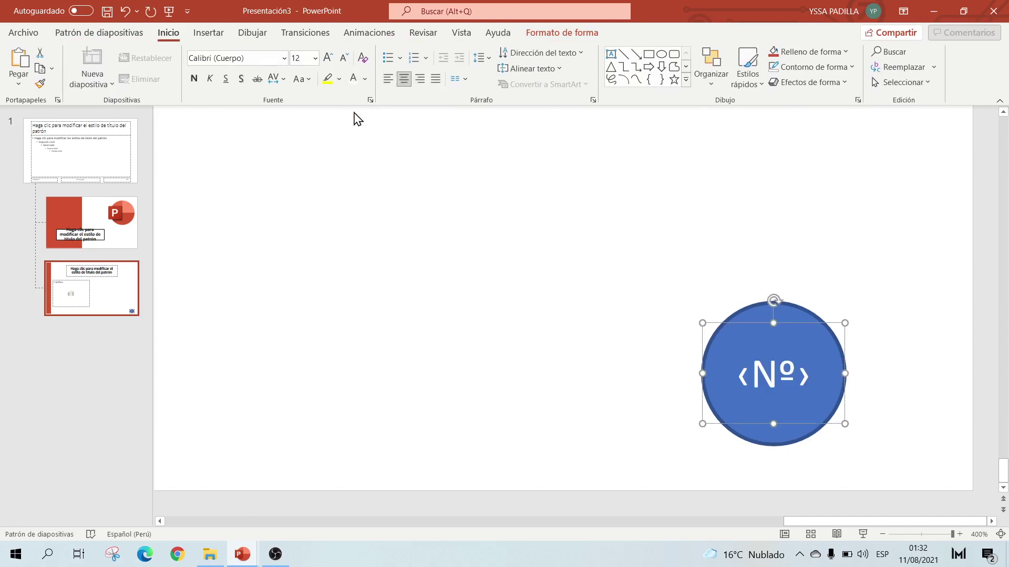
pyautogui.click(230, 58)
pyautogui.write('Exo')
pyautogui.press('Return')
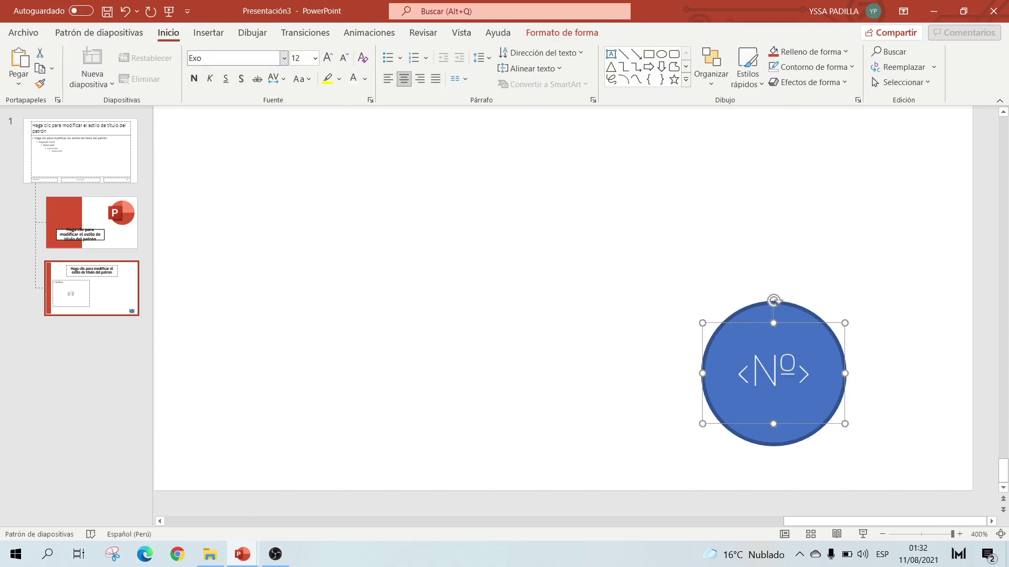
pyautogui.click(194, 79)
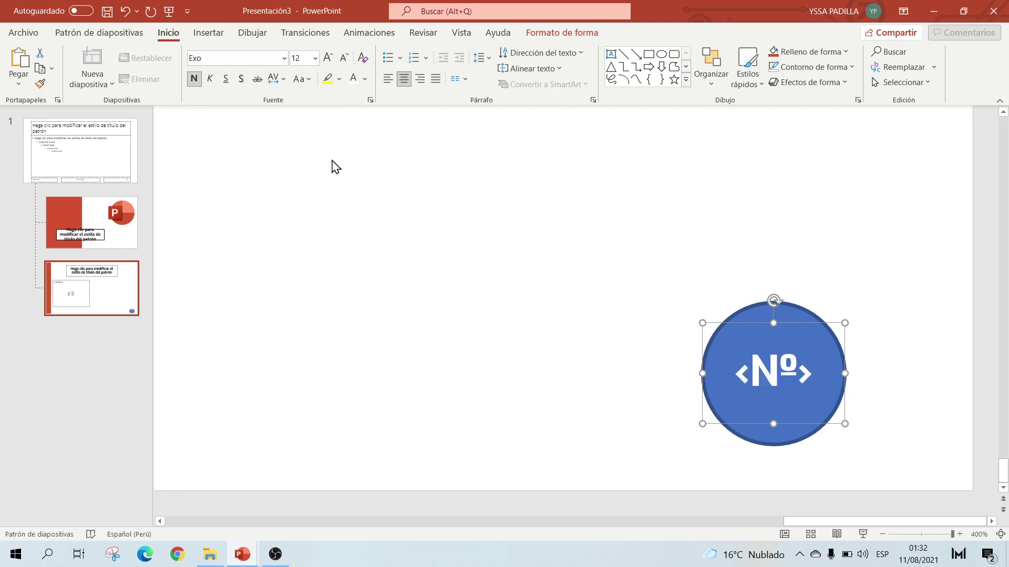
# Remove the blue outline from the circle behind the slide number
pyautogui.click(796, 312)
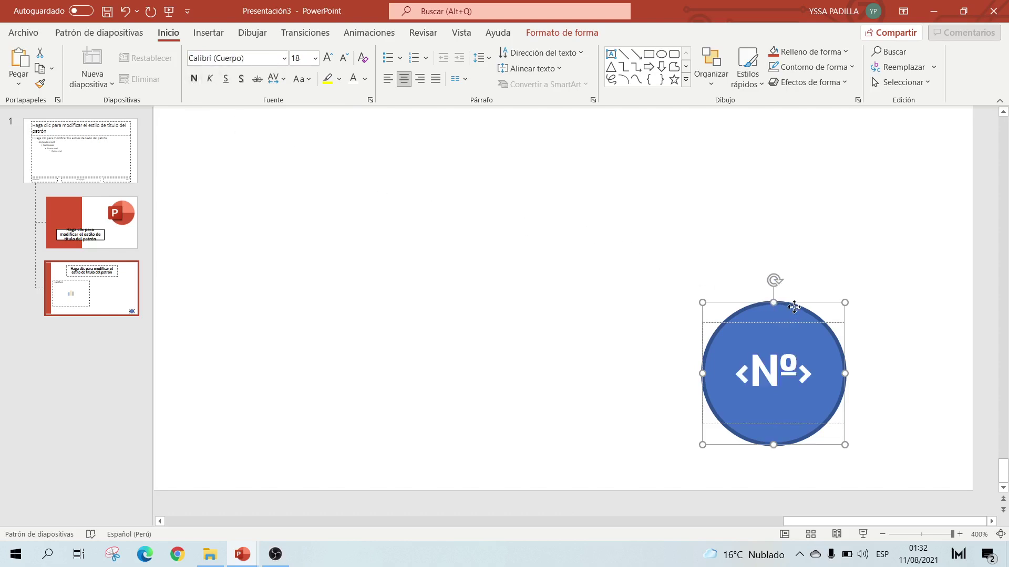
pyautogui.click(776, 63)
pyautogui.click(630, 261)
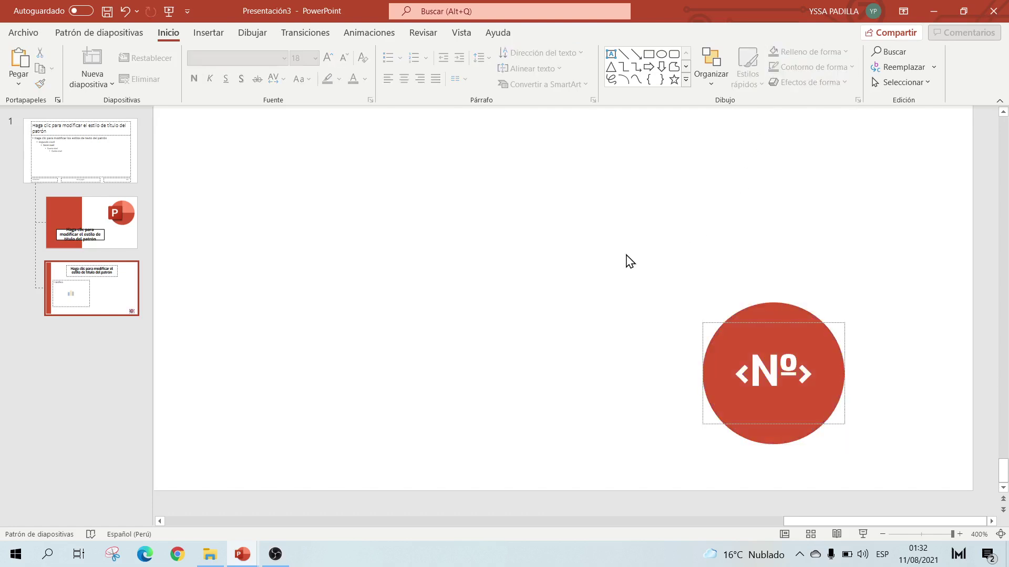
pyautogui.scroll(-2, 741, 364)
pyautogui.scroll(-2, 740, 364)
# Close slide master view to see slide 3 with the red strip and number circle
pyautogui.scroll(-1, 741, 364)
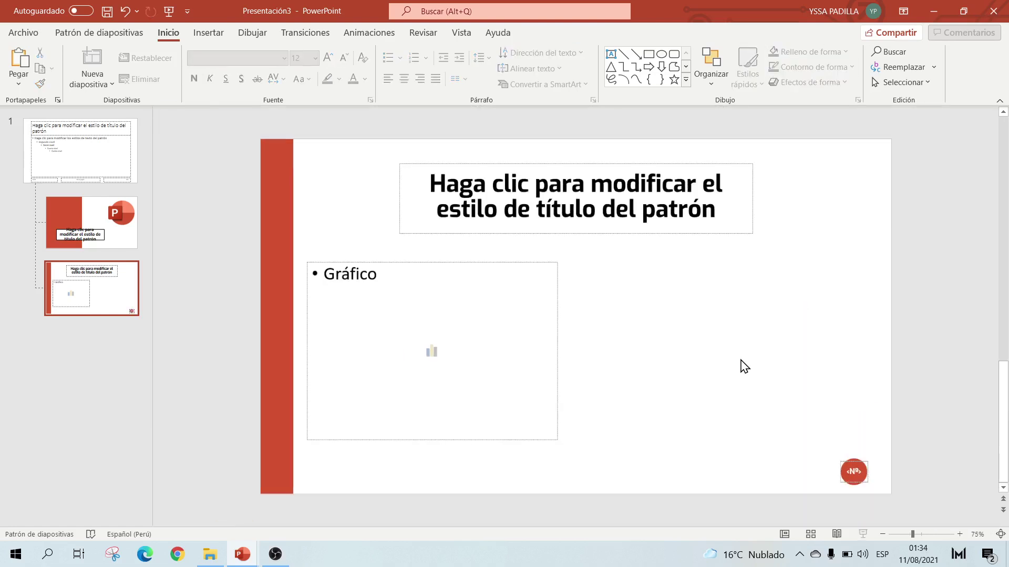
pyautogui.click(111, 32)
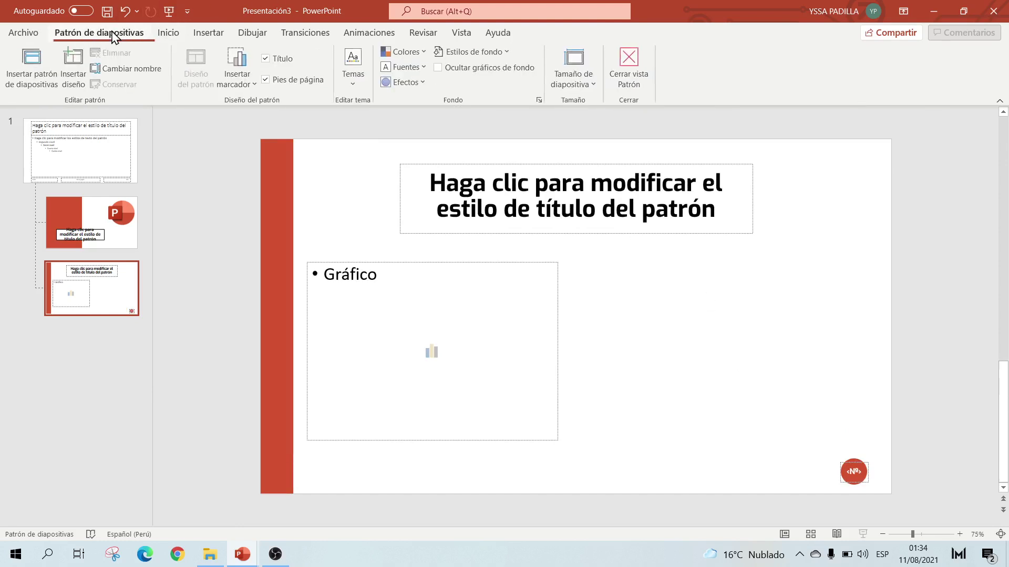
pyautogui.click(625, 72)
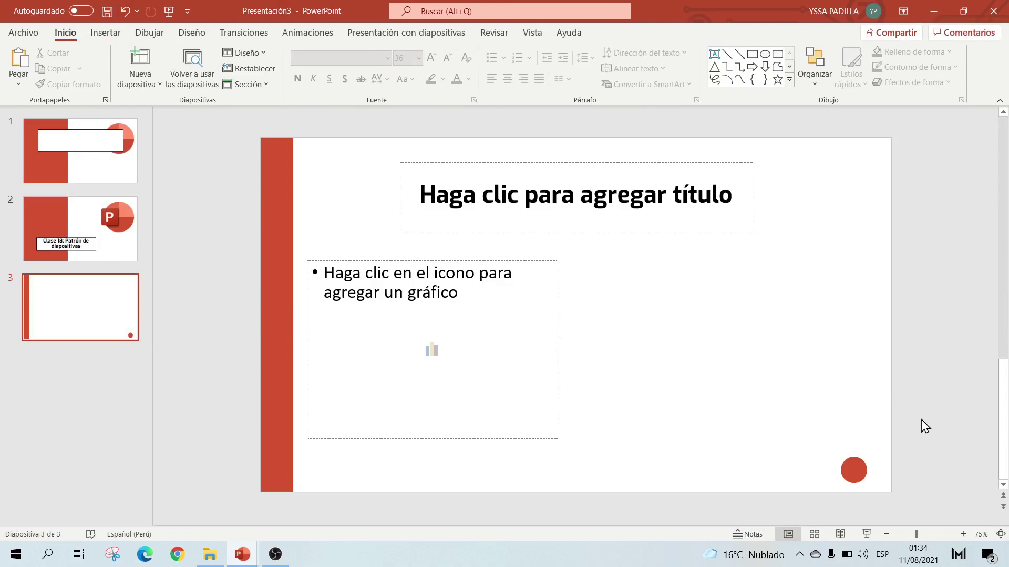
pyautogui.moveTo(810, 429); pyautogui.dragTo(890, 504)
pyautogui.click(97, 37)
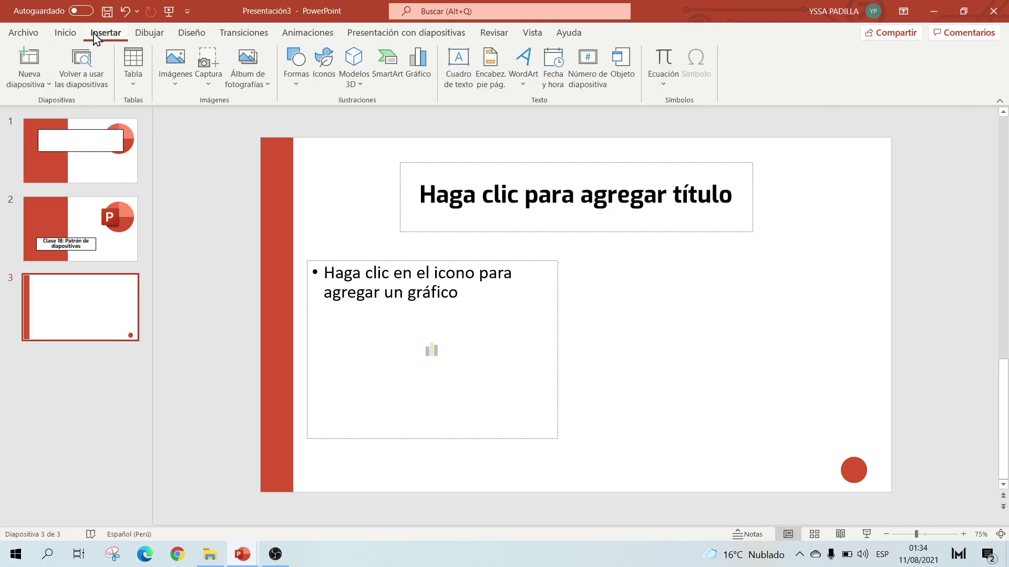
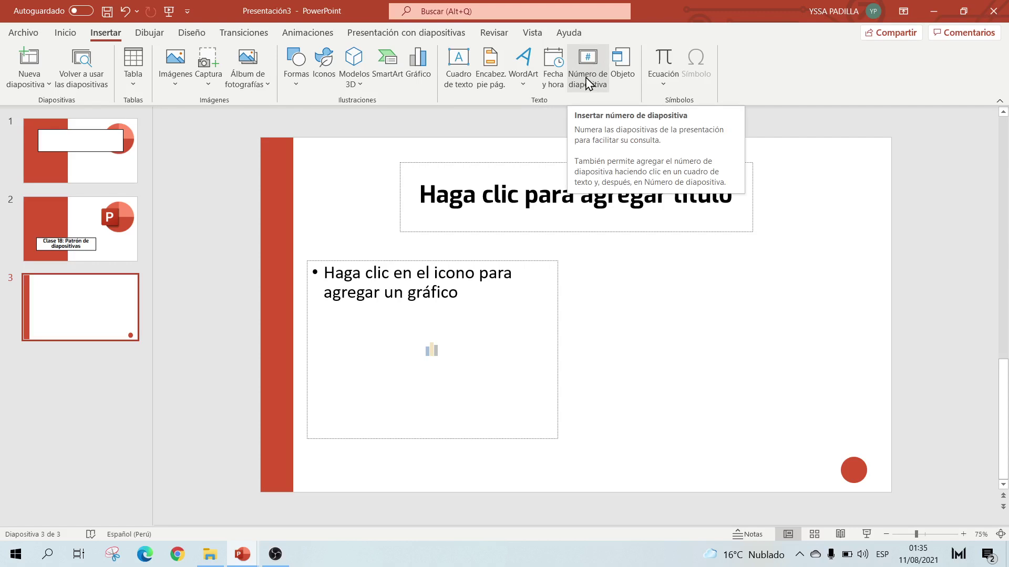
# Turn on slide numbers for all slides and select the numbered circle placeholder on slide 3
pyautogui.click(596, 71)
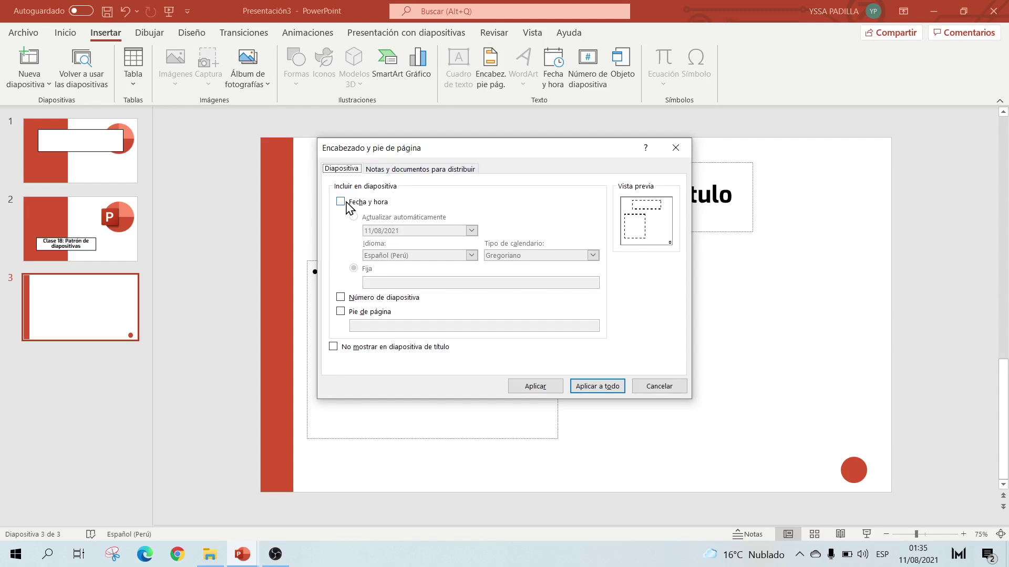
pyautogui.click(340, 298)
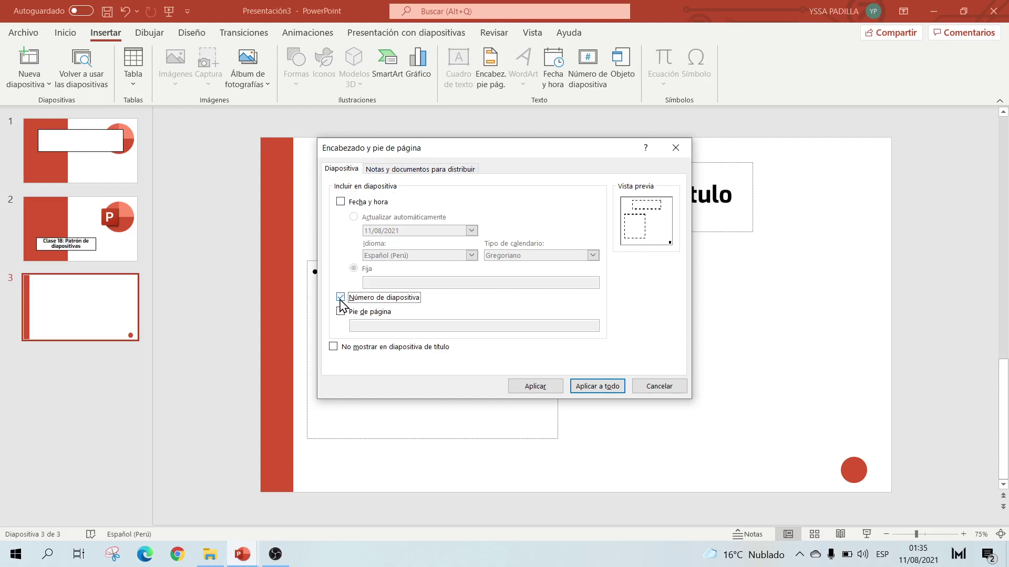
pyautogui.click(604, 389)
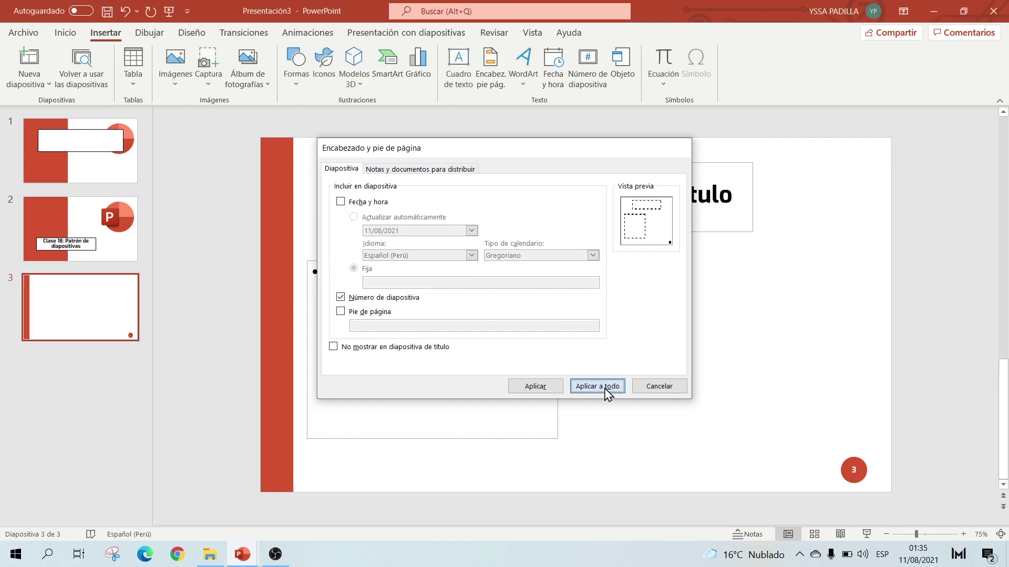
pyautogui.moveTo(826, 442); pyautogui.dragTo(913, 509)
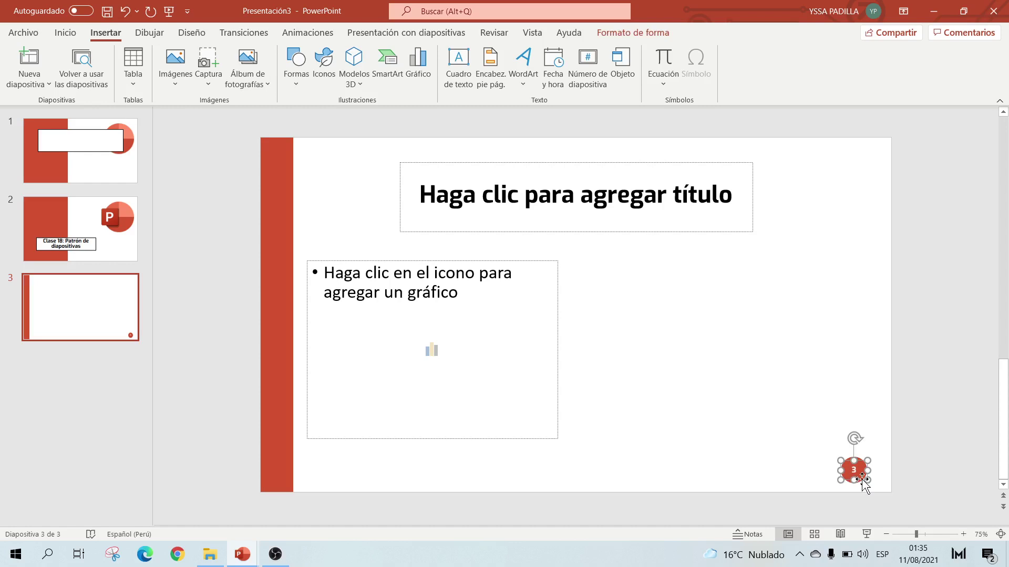
pyautogui.moveTo(862, 478)
pyautogui.mouseDown()
pyautogui.moveTo(878, 459)
pyautogui.moveTo(862, 478)
pyautogui.mouseUp()
# Add two test slides with the custom layout and check their slide-number circles
pyautogui.click(65, 32)
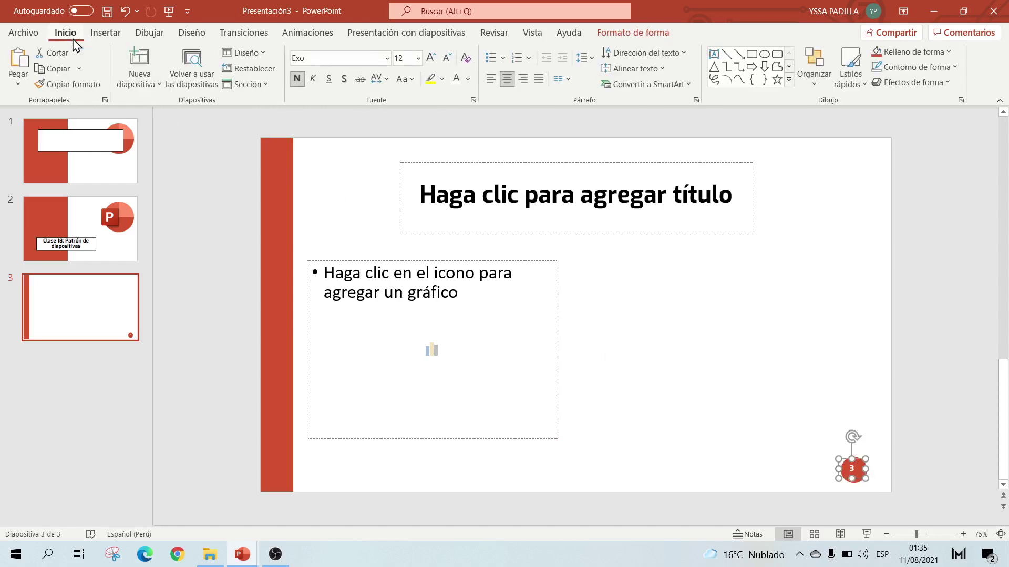
pyautogui.click(149, 84)
pyautogui.click(219, 140)
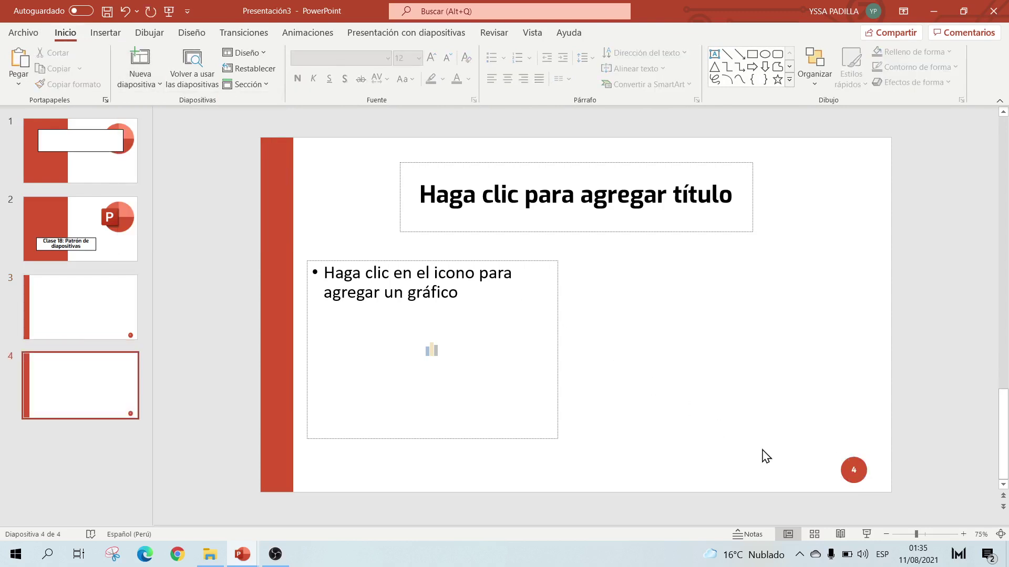
pyautogui.moveTo(803, 436); pyautogui.dragTo(894, 496)
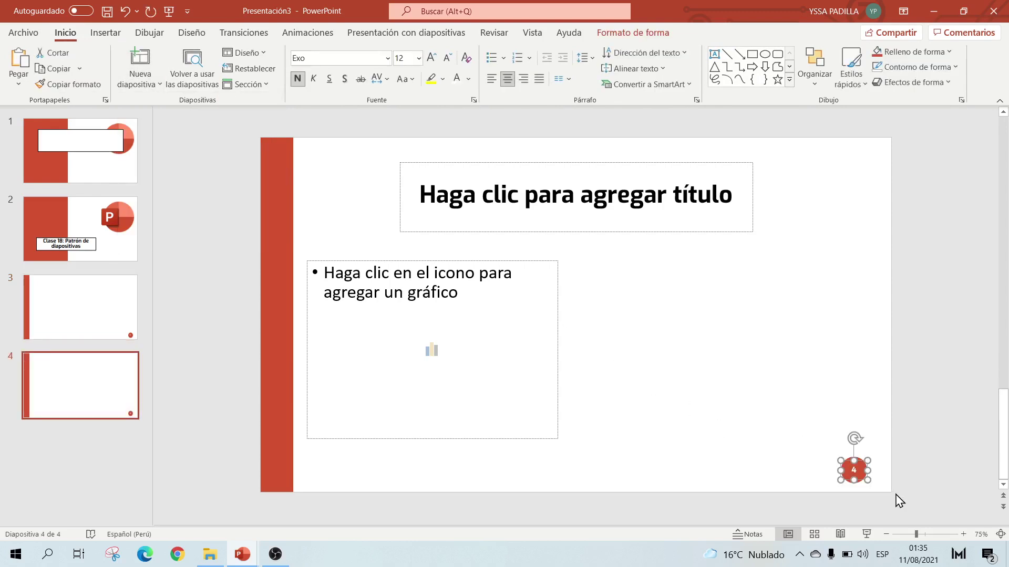
pyautogui.click(157, 85)
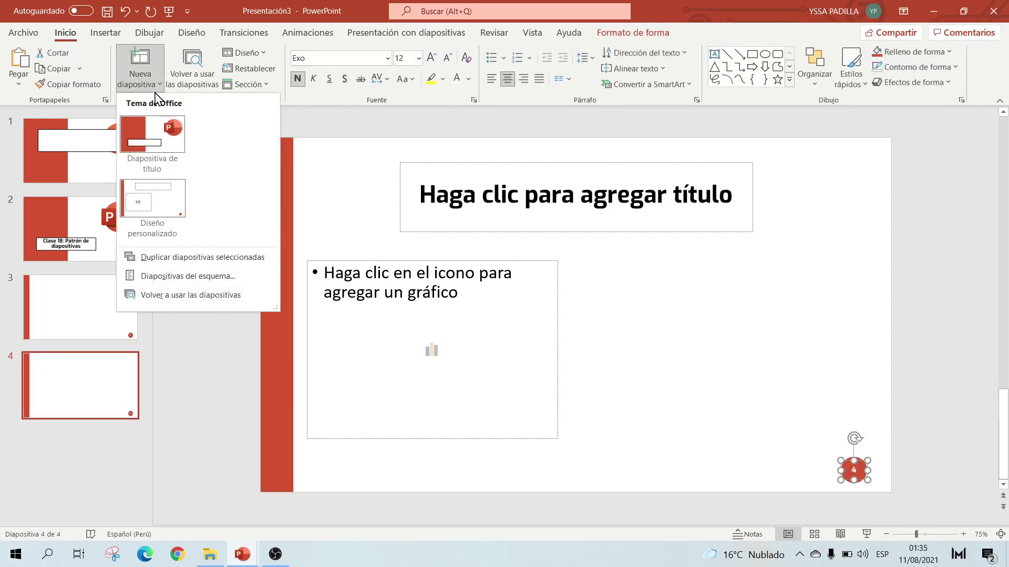
pyautogui.click(152, 202)
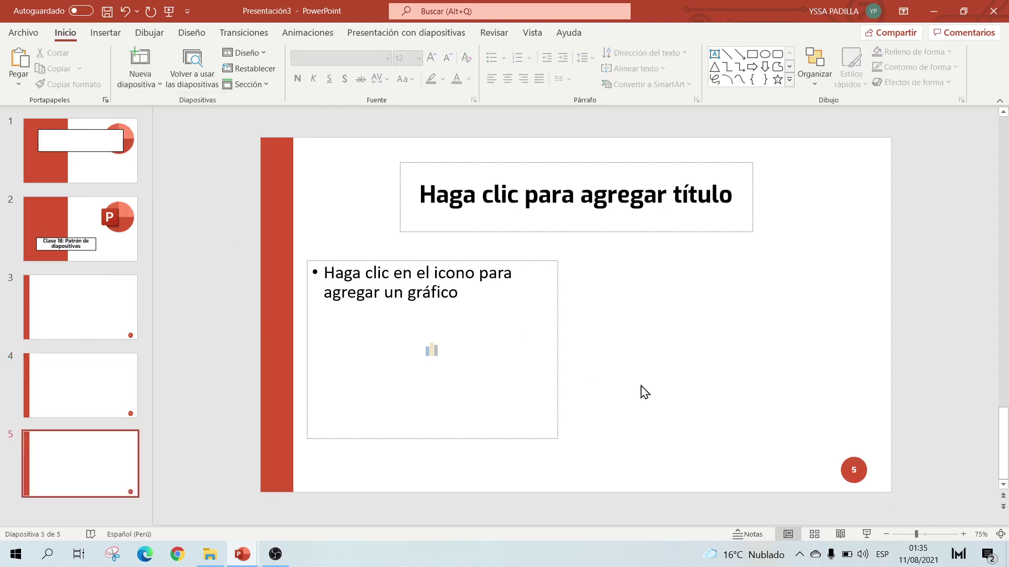
pyautogui.moveTo(794, 421)
pyautogui.mouseDown()
pyautogui.moveTo(938, 507)
pyautogui.moveTo(941, 522)
pyautogui.mouseUp()
pyautogui.click(691, 432)
# Delete the two test slides and the empty first slide
pyautogui.click(117, 406)
pyautogui.press('Delete')
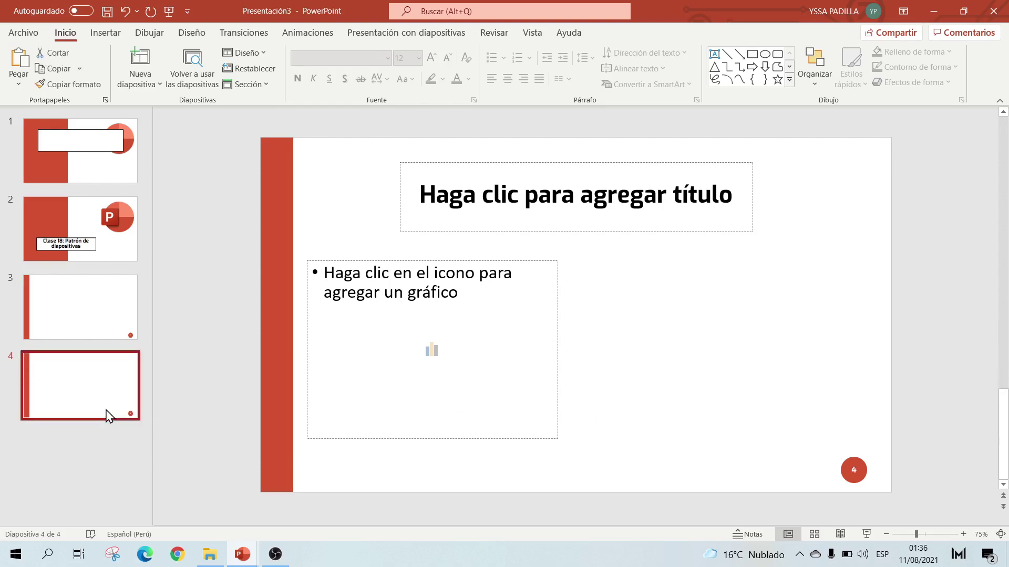
pyautogui.press('Delete')
pyautogui.click(72, 175)
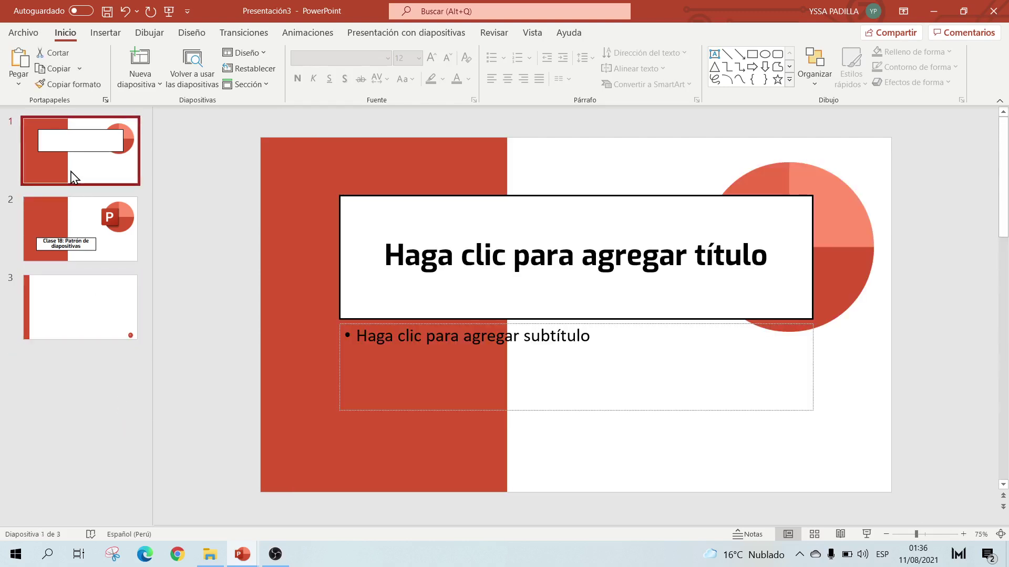
pyautogui.press('Delete')
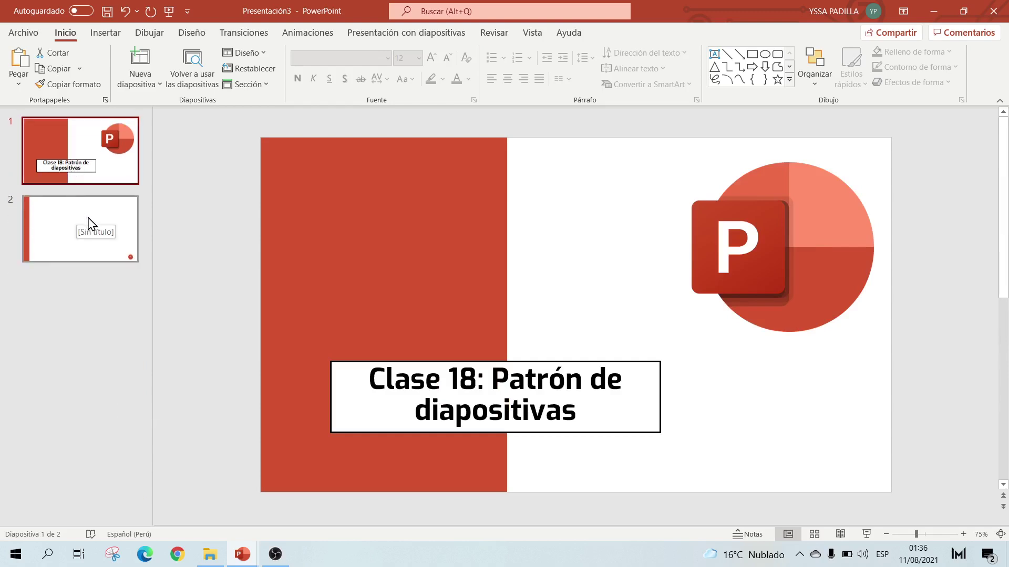
# In slide master view, draw a content placeholder on the right half of the Gráfico layout
pyautogui.click(529, 36)
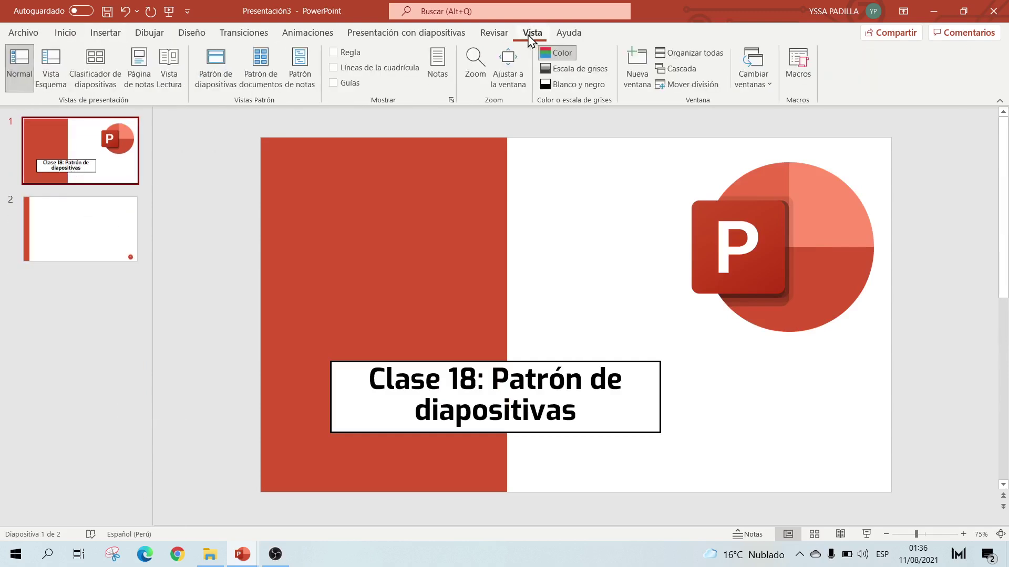
pyautogui.click(218, 72)
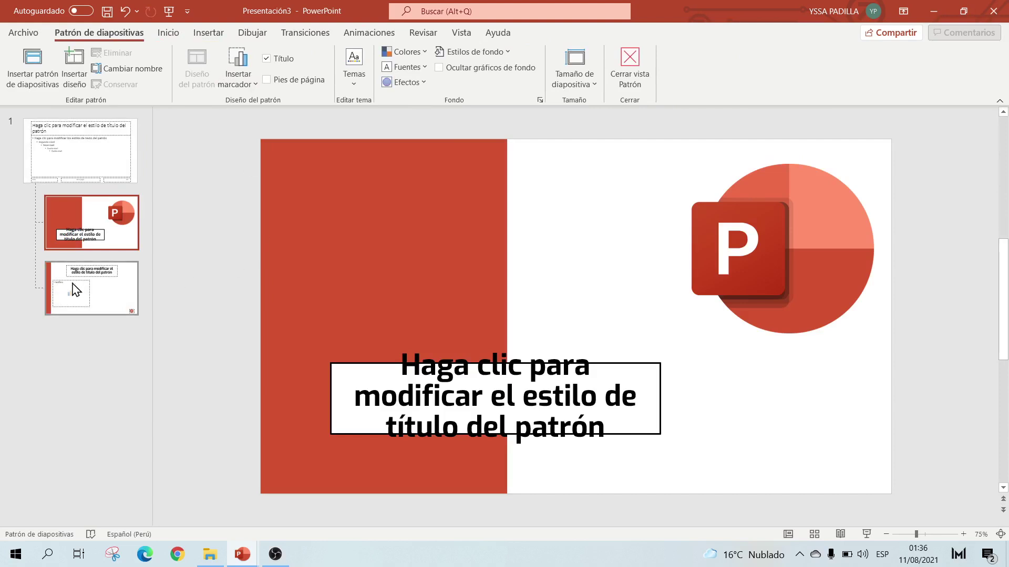
pyautogui.click(76, 290)
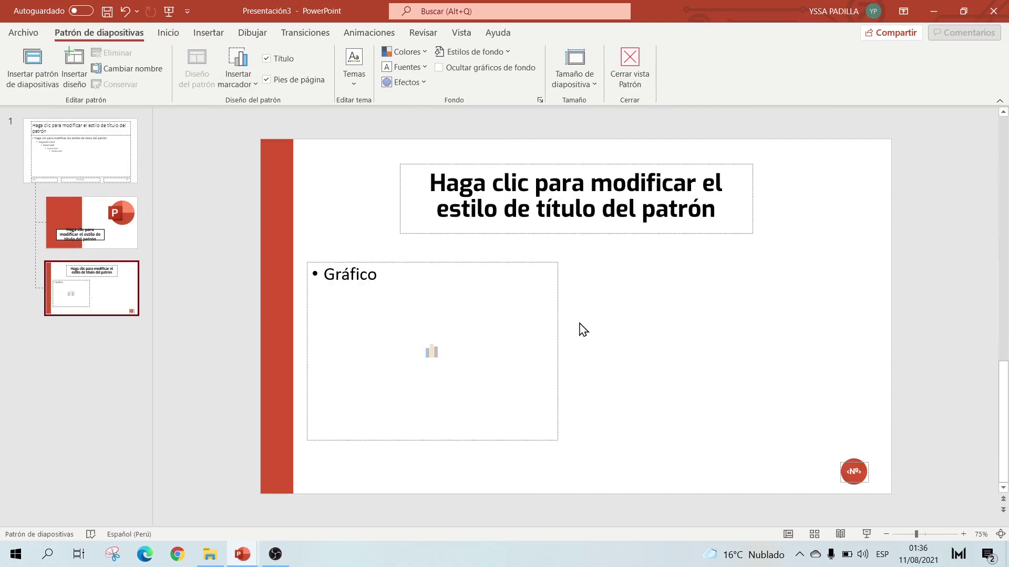
pyautogui.click(238, 80)
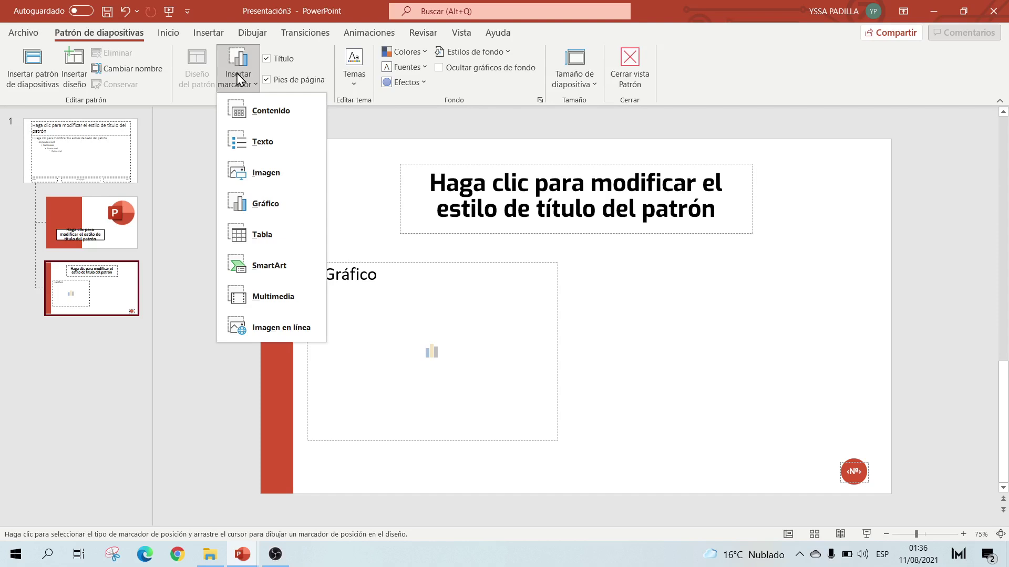
pyautogui.click(246, 108)
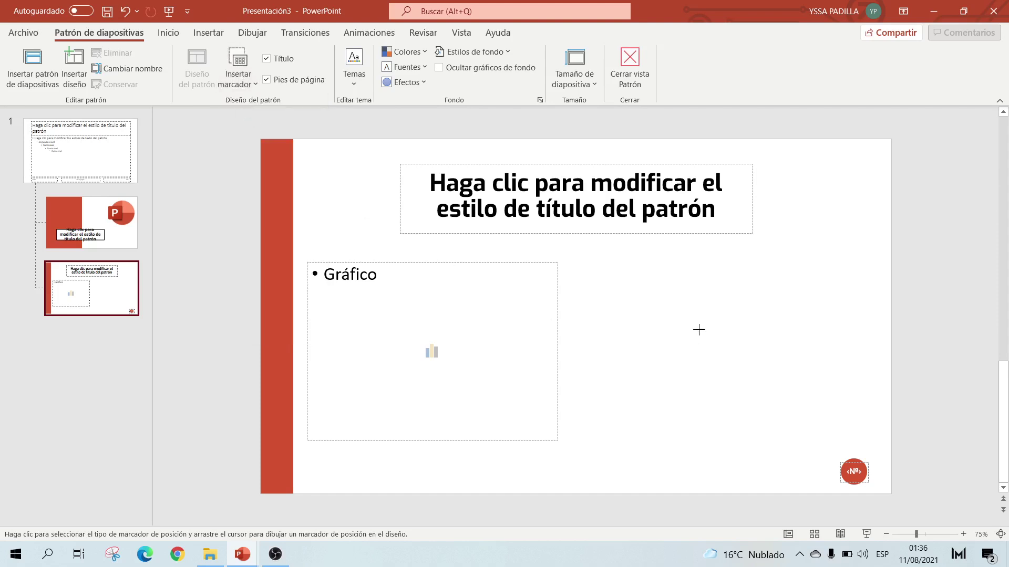
pyautogui.moveTo(578, 263); pyautogui.dragTo(832, 438)
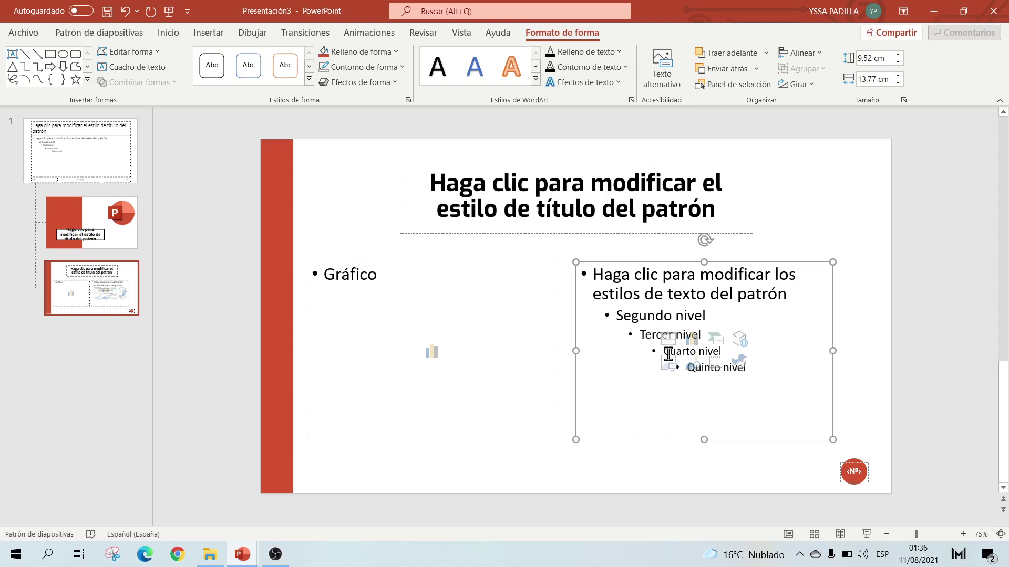
pyautogui.click(405, 274)
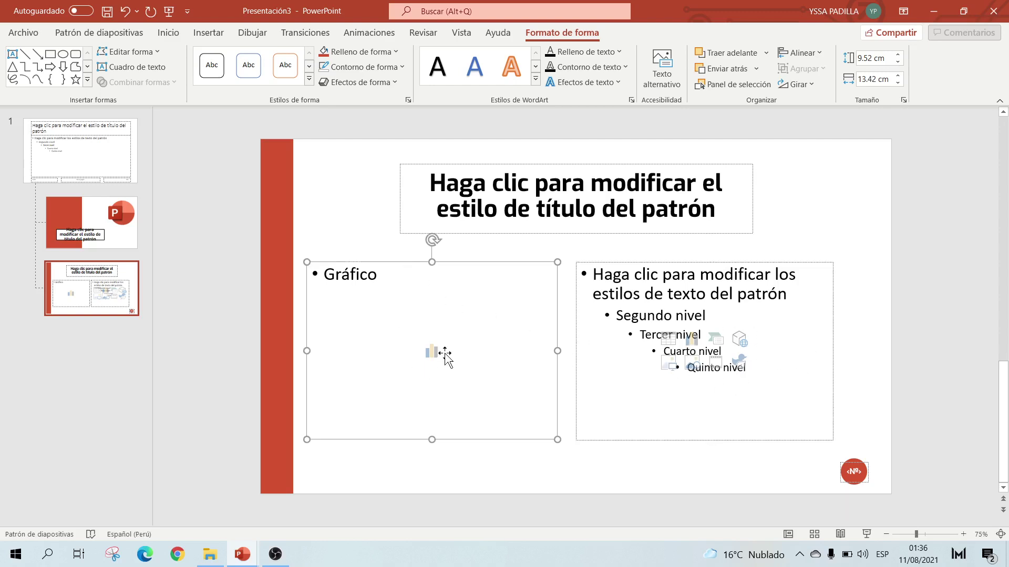
pyautogui.click(834, 339)
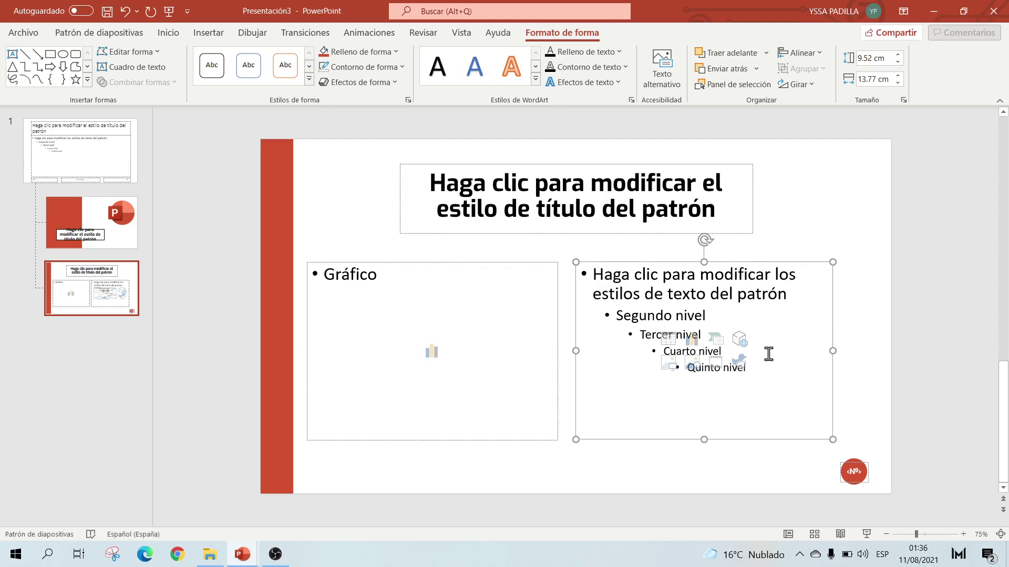
# Choose the content placeholder type again, then switch to the Mathematics presentation window
pyautogui.click(99, 32)
pyautogui.click(239, 78)
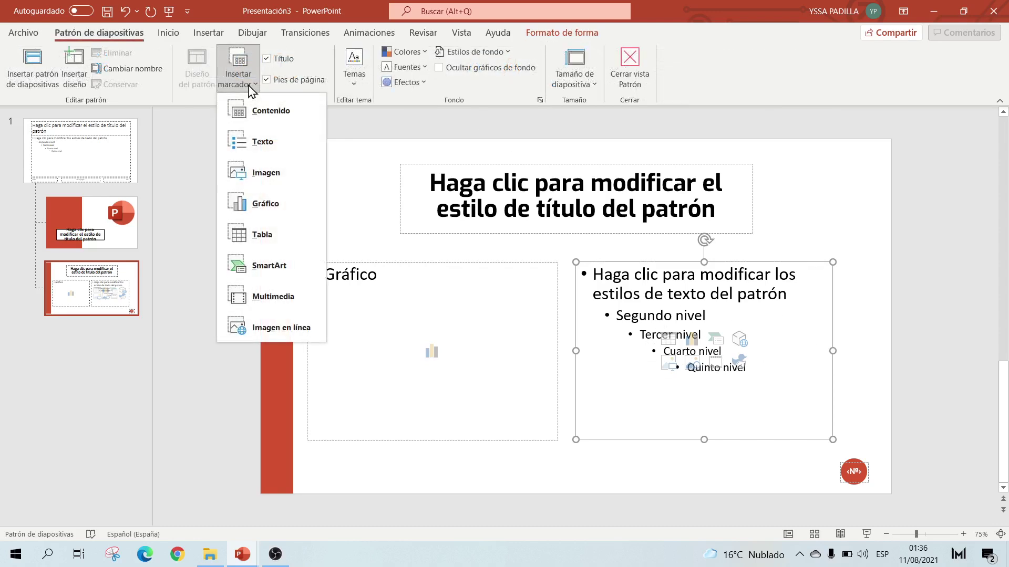
pyautogui.click(239, 82)
pyautogui.click(241, 84)
pyautogui.click(234, 112)
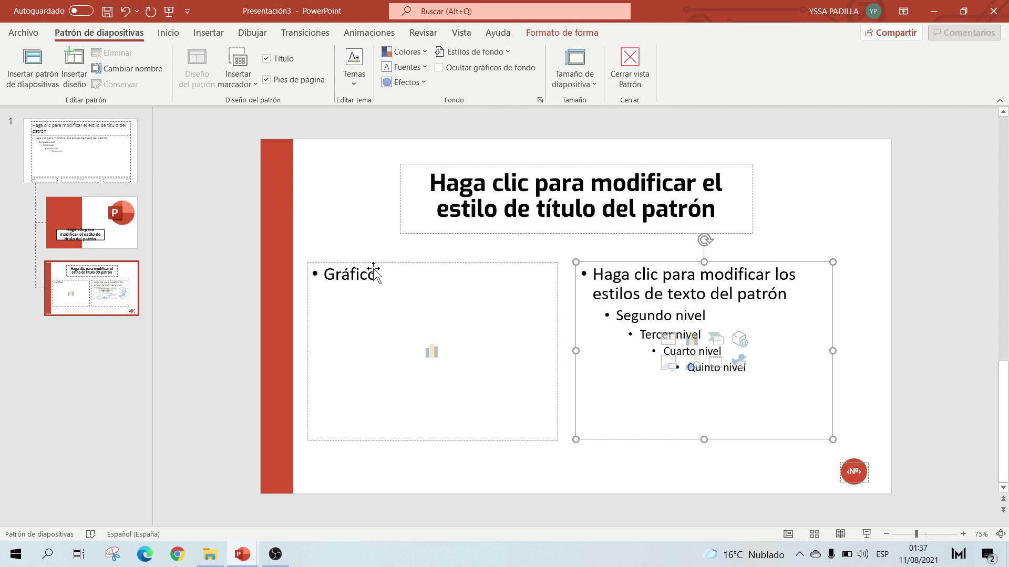
pyautogui.click(247, 561)
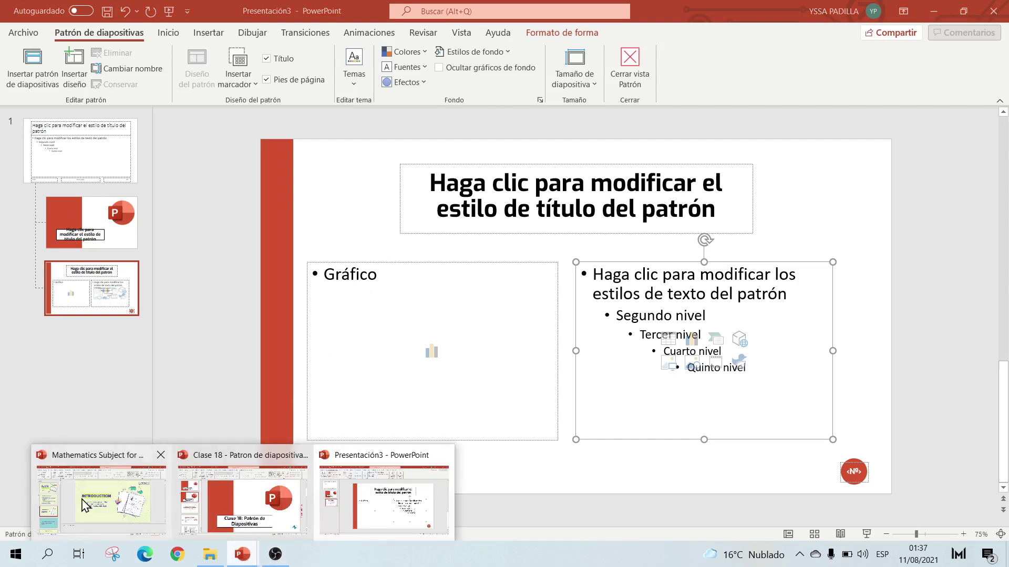
pyautogui.click(83, 502)
# Open slide master view in the Mathematics deck and select both placeholders on the top master
pyautogui.click(524, 35)
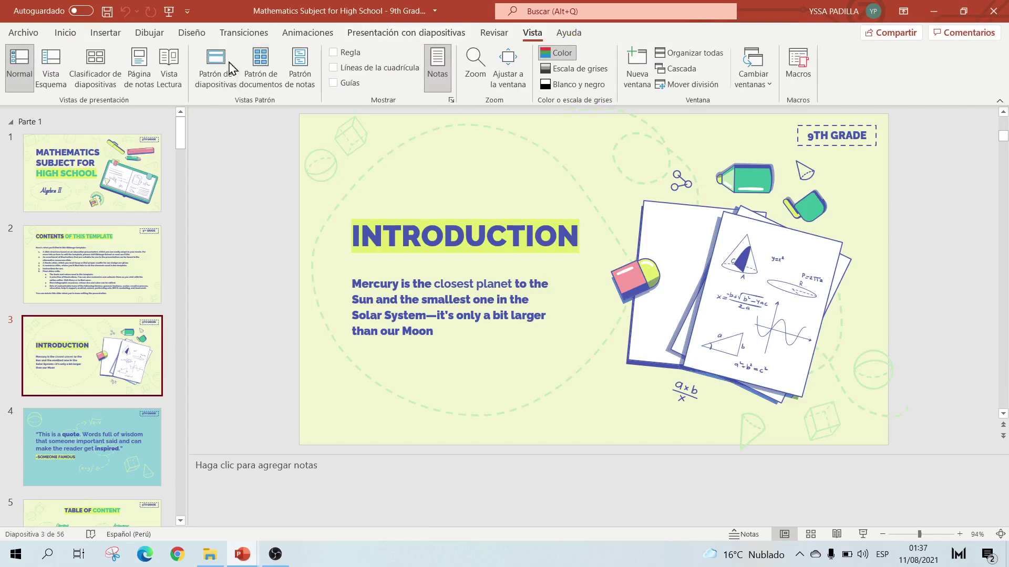
pyautogui.click(213, 69)
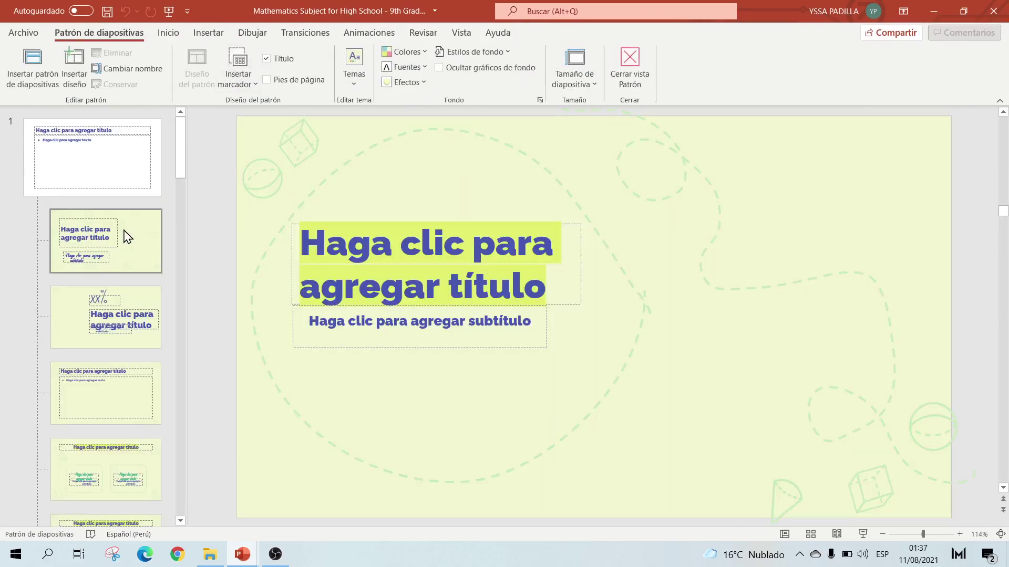
pyautogui.click(116, 181)
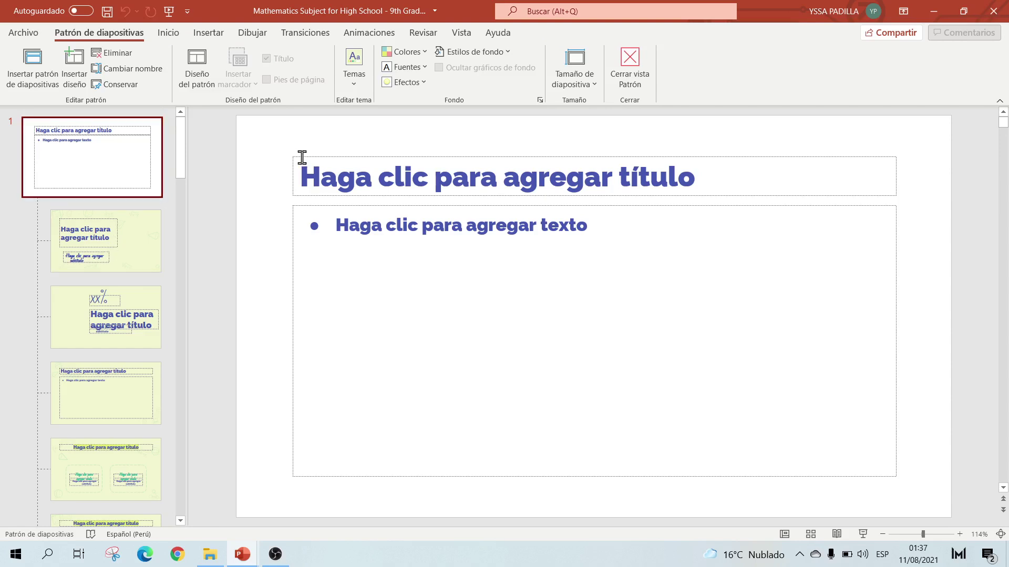
pyautogui.moveTo(286, 148); pyautogui.dragTo(943, 520)
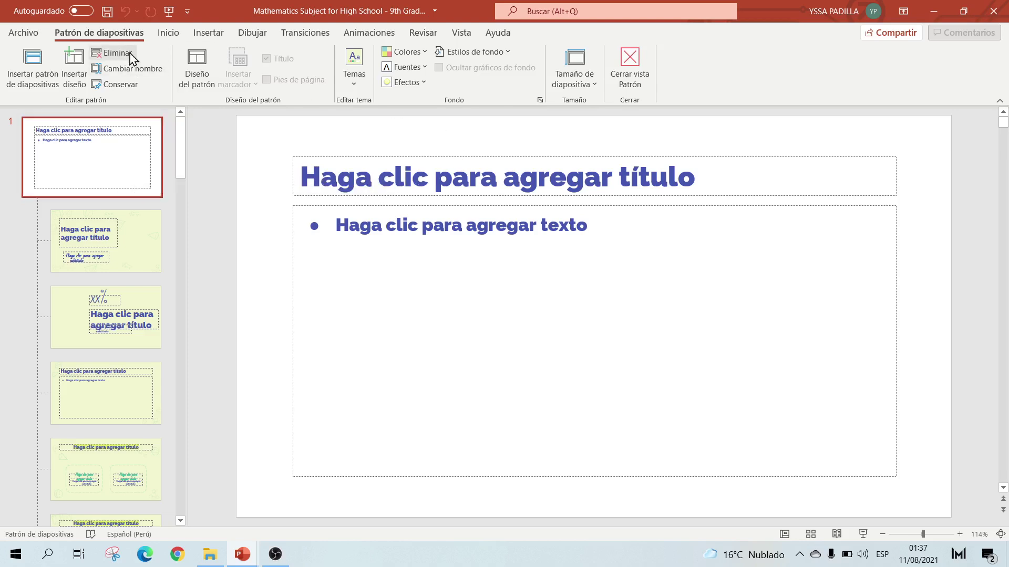
# Draw a star shape in the middle of the master slide and close master view
pyautogui.click(168, 33)
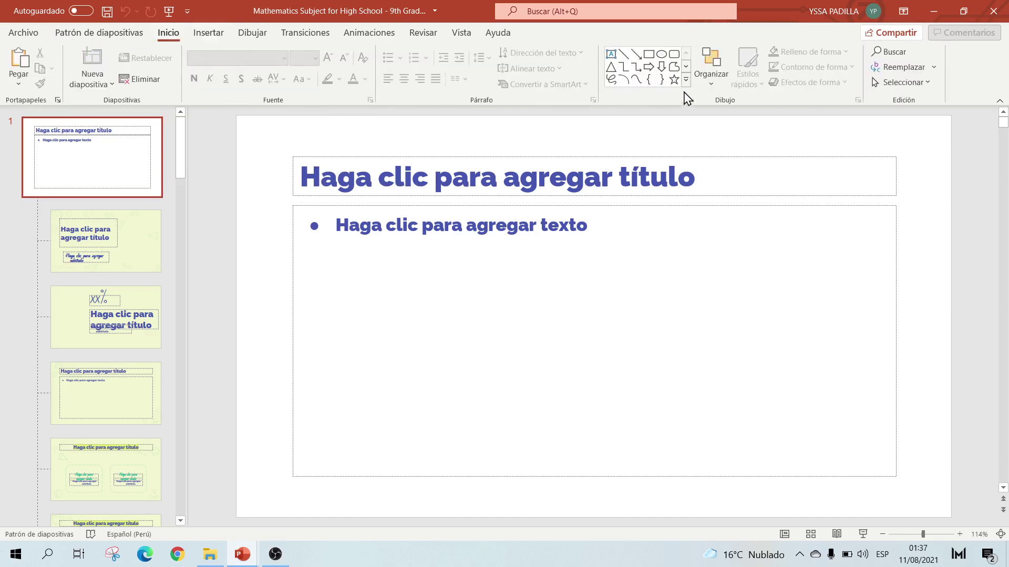
pyautogui.click(673, 67)
pyautogui.click(673, 80)
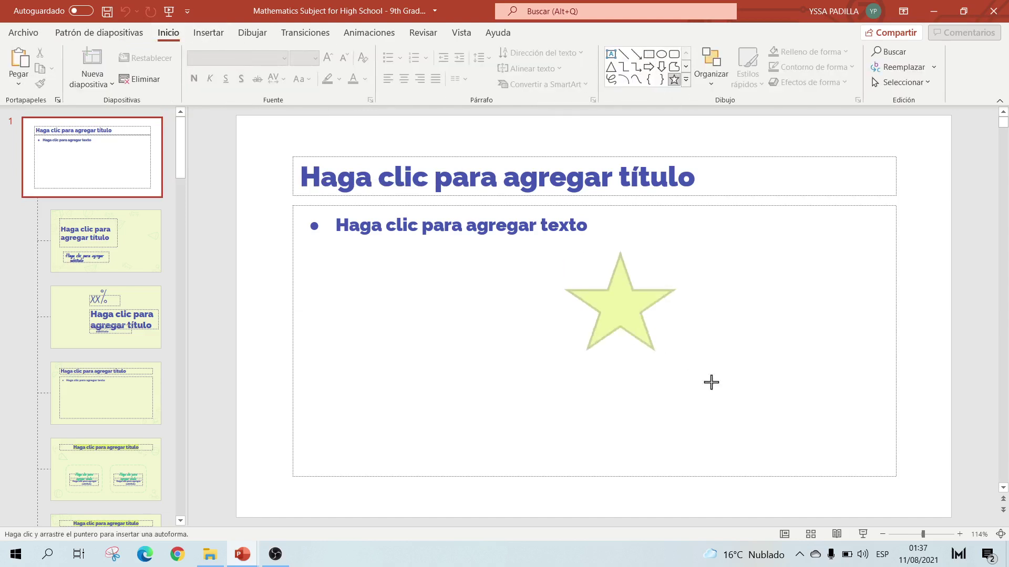
pyautogui.moveTo(567, 254); pyautogui.dragTo(728, 397)
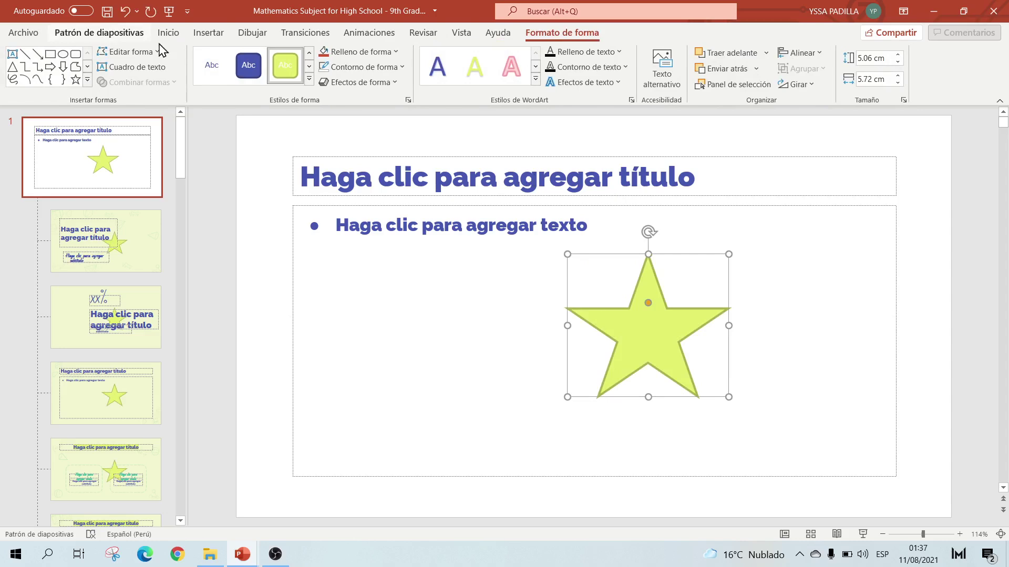
pyautogui.click(100, 33)
pyautogui.click(639, 74)
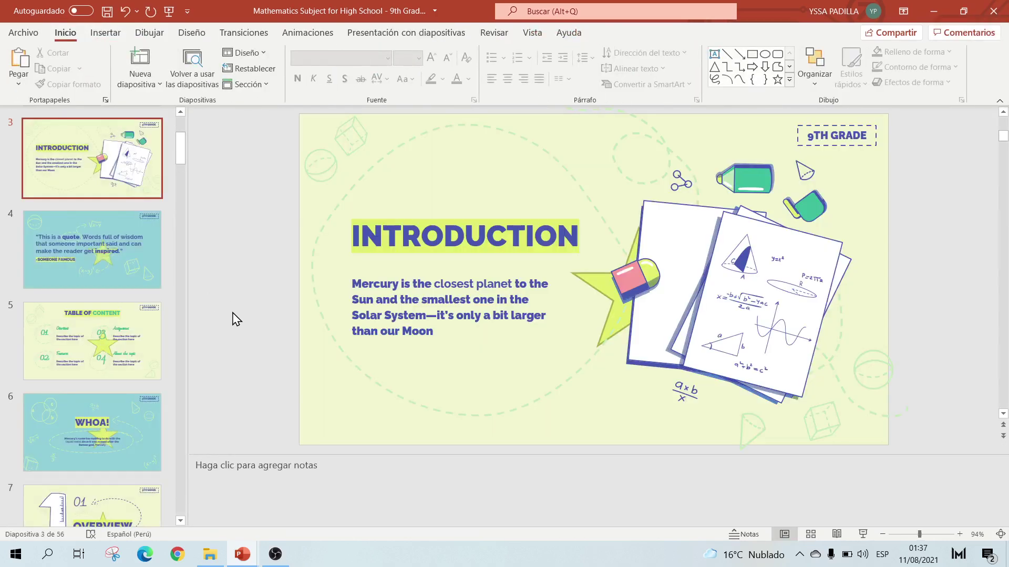
# Browse the Mathematics slides from slide 4 through slide 13
pyautogui.click(61, 264)
pyautogui.click(92, 349)
pyautogui.scroll(-1, 93, 315)
pyautogui.scroll(-2, 94, 284)
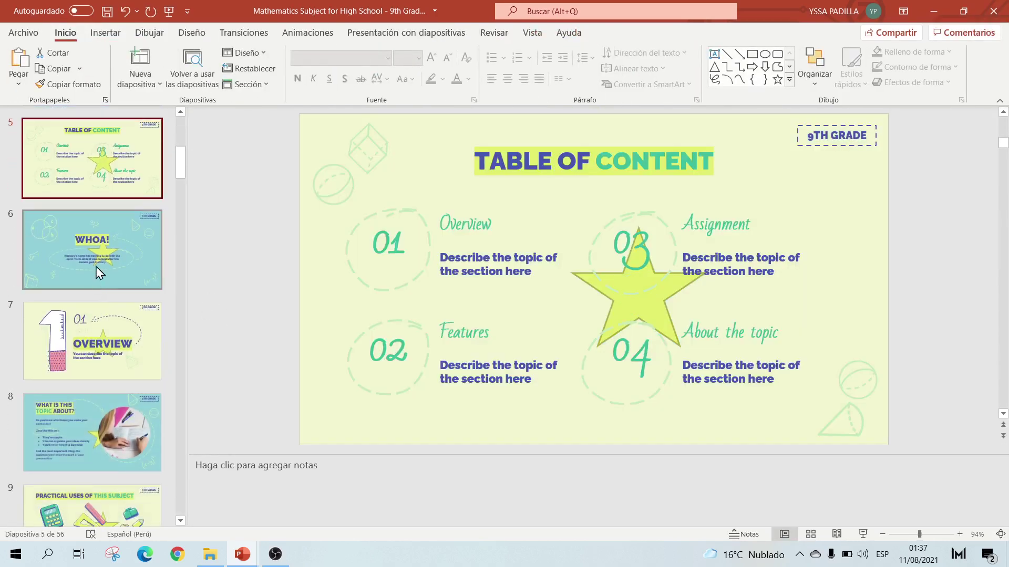
pyautogui.click(96, 267)
pyautogui.click(93, 339)
pyautogui.scroll(-3, 93, 339)
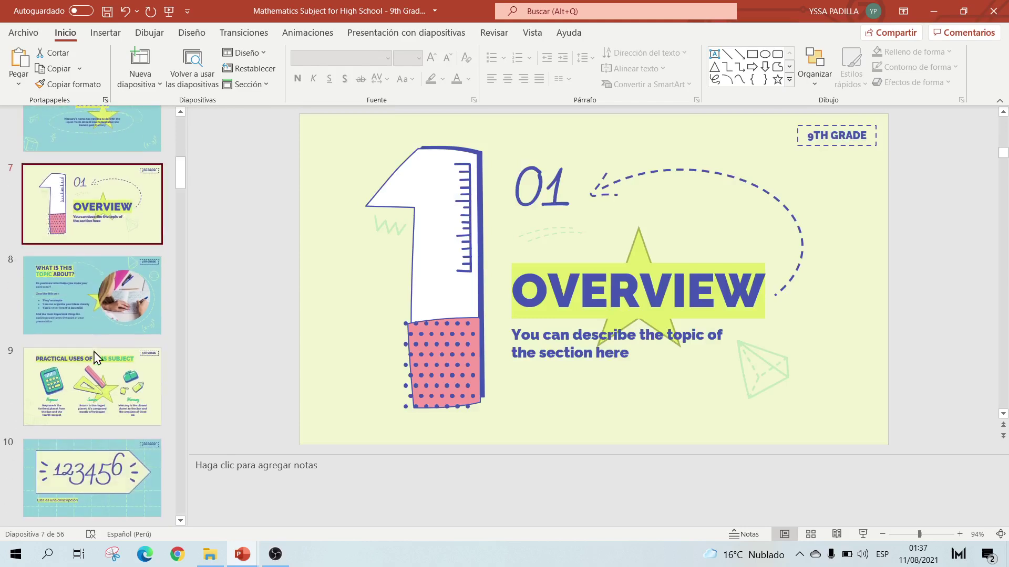
pyautogui.click(94, 358)
pyautogui.scroll(-3, 94, 362)
pyautogui.click(93, 364)
pyautogui.click(102, 430)
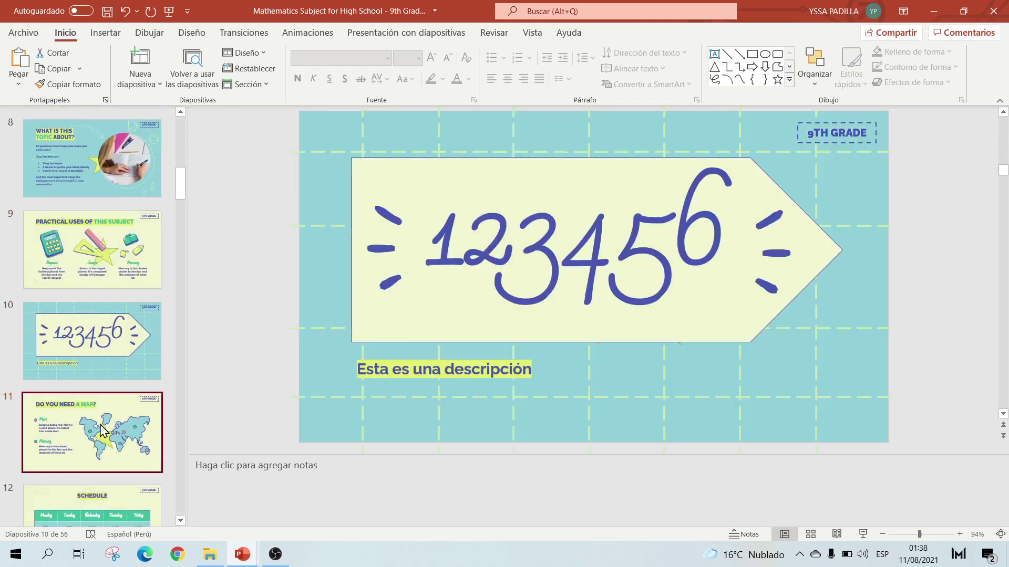
pyautogui.scroll(-4, 102, 431)
pyautogui.click(103, 392)
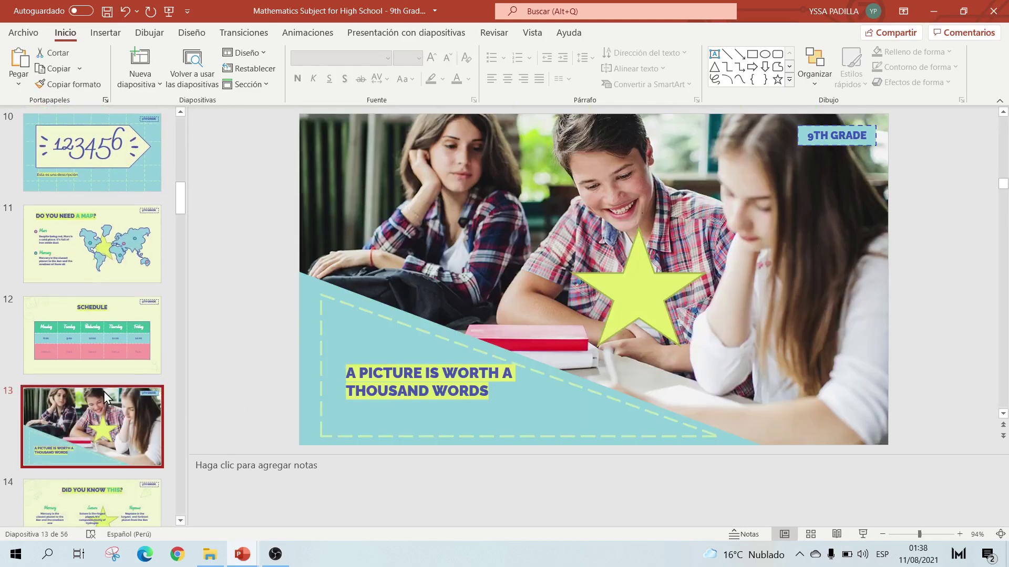
pyautogui.scroll(1, 105, 399)
# Delete the star from the Mathematics slide master and switch to the Presentación3 window
pyautogui.click(522, 34)
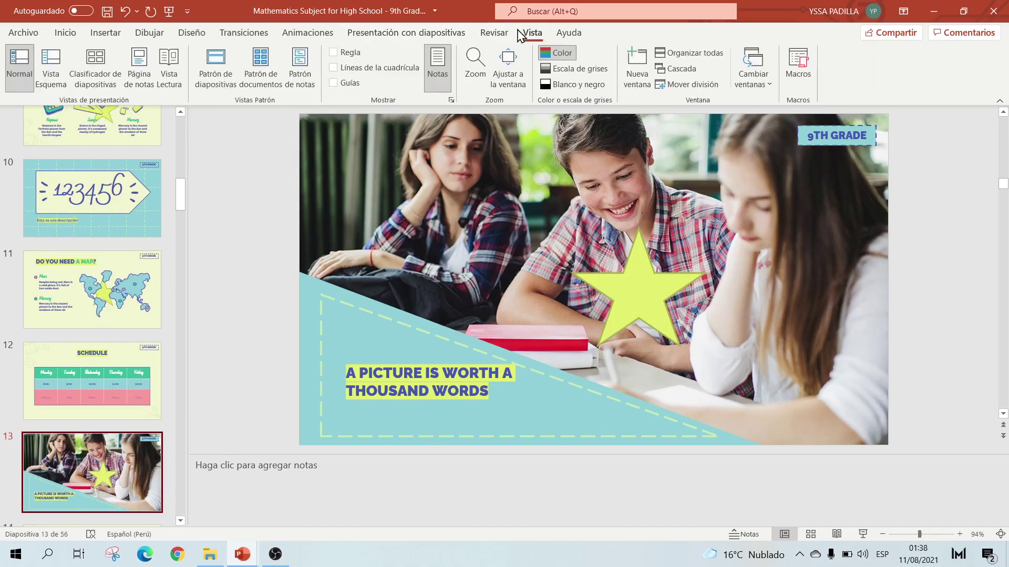
pyautogui.click(215, 65)
pyautogui.scroll(5, 153, 184)
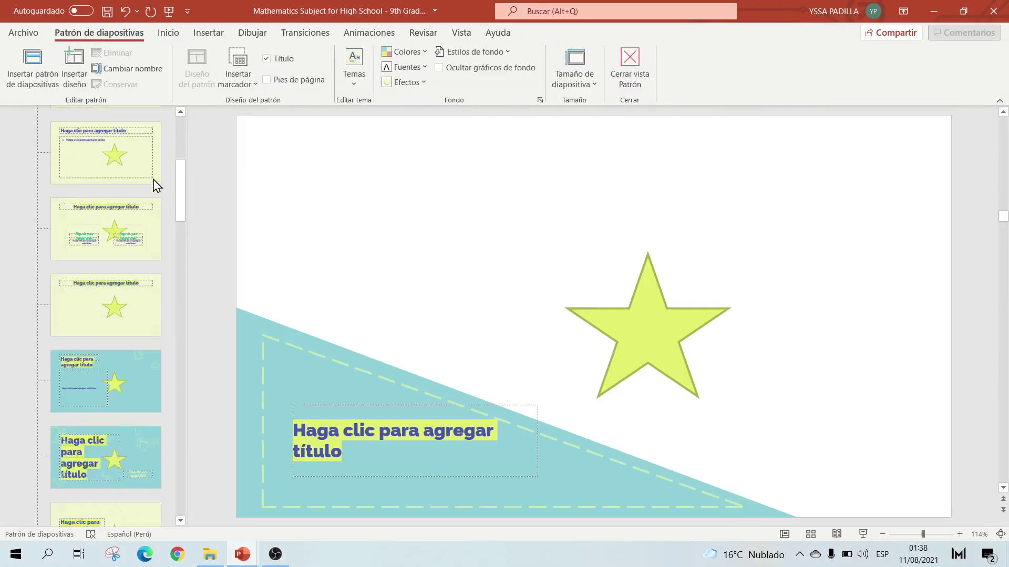
pyautogui.scroll(5, 154, 183)
pyautogui.click(88, 167)
pyautogui.click(637, 325)
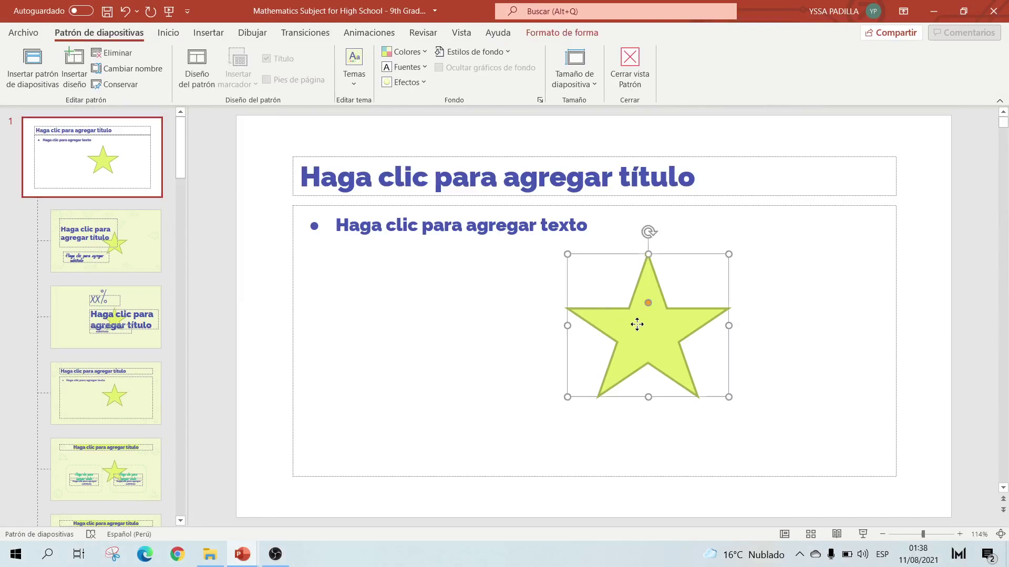
pyautogui.press('Delete')
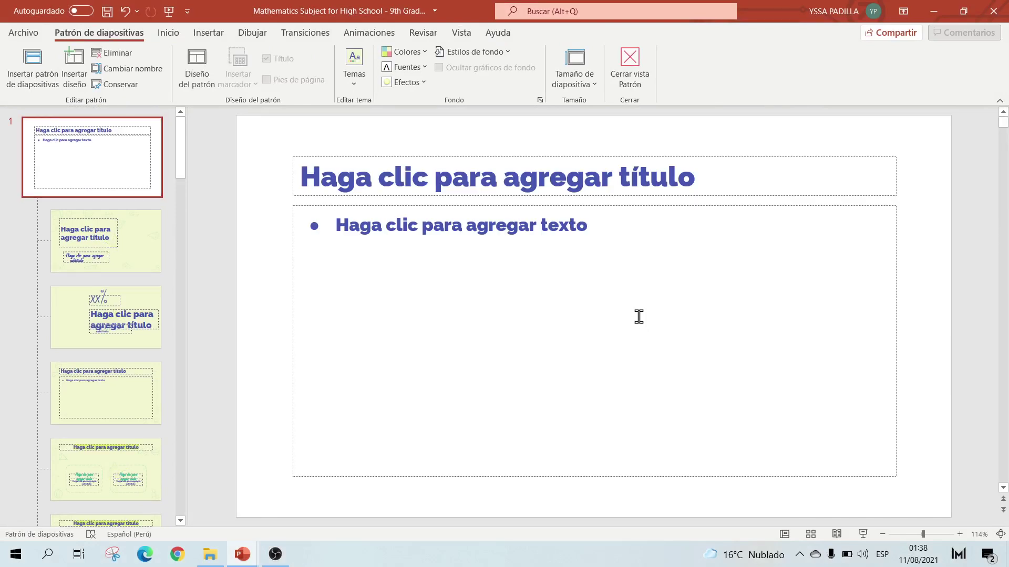
pyautogui.moveTo(242, 553)
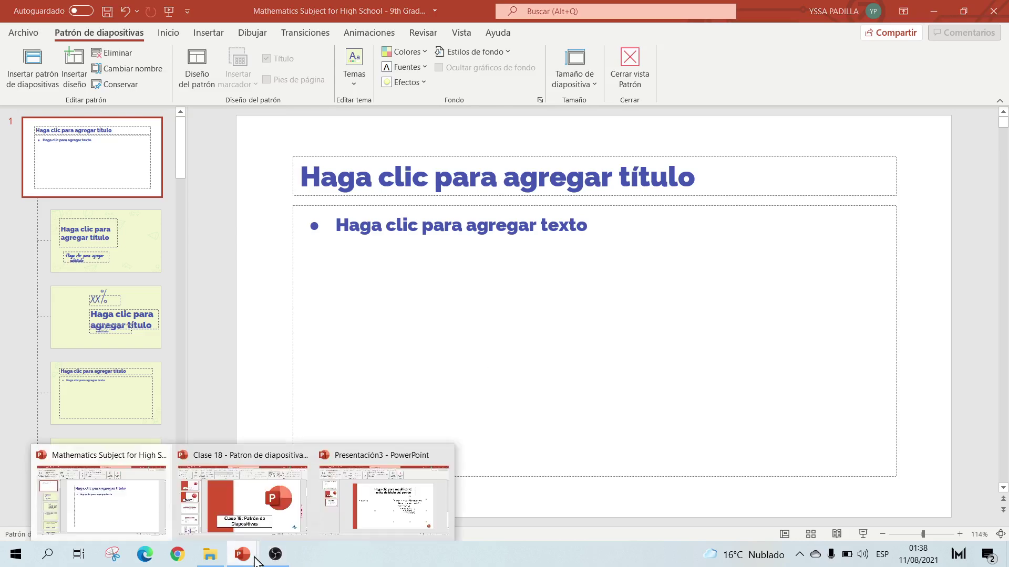
pyautogui.click(389, 499)
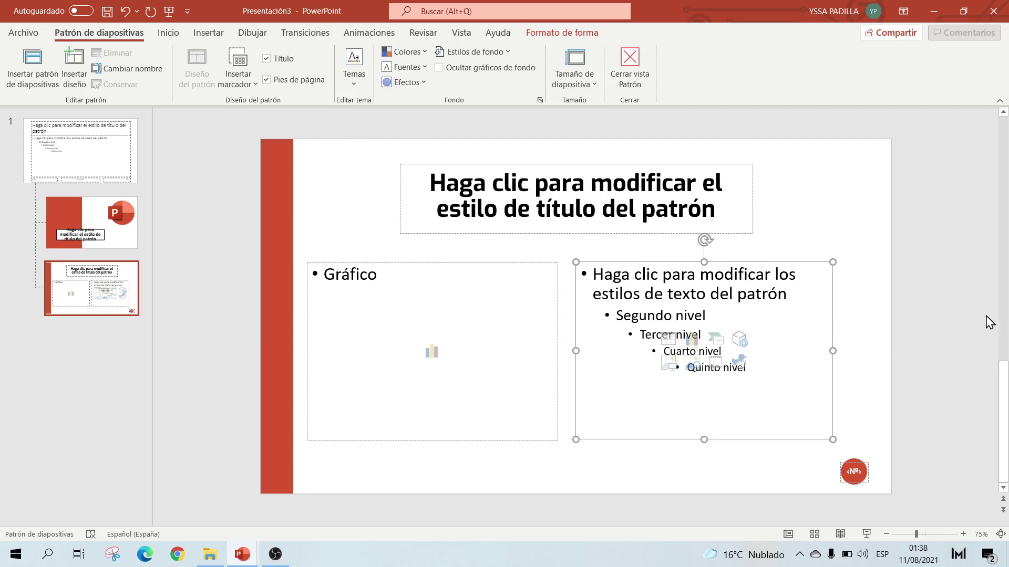
# Add a text box with the designer credit and rotate it vertically along the layout's right edge
pyautogui.moveTo(889, 279); pyautogui.dragTo(946, 489)
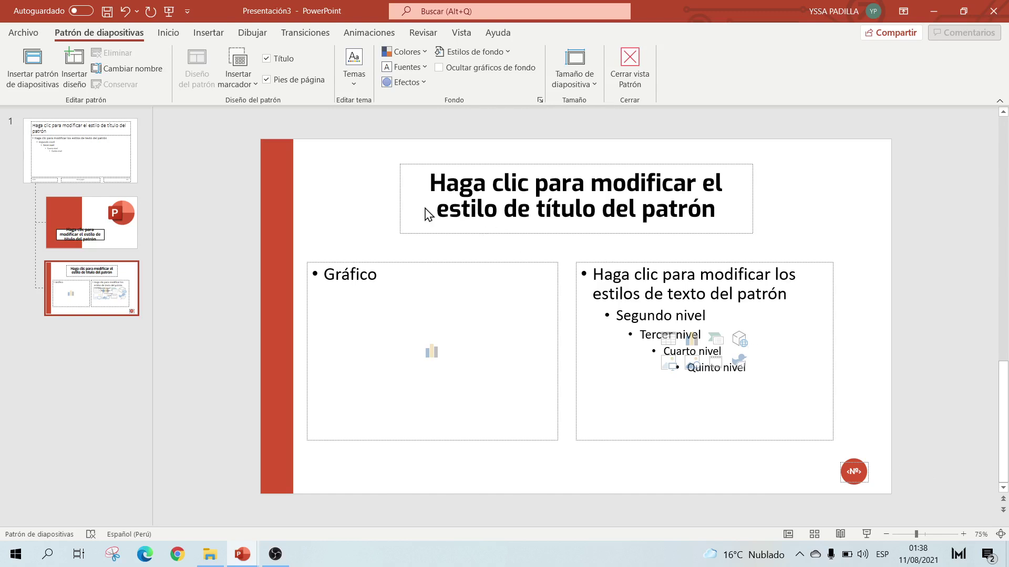
pyautogui.moveTo(376, 157); pyautogui.dragTo(767, 246)
pyautogui.click(767, 246)
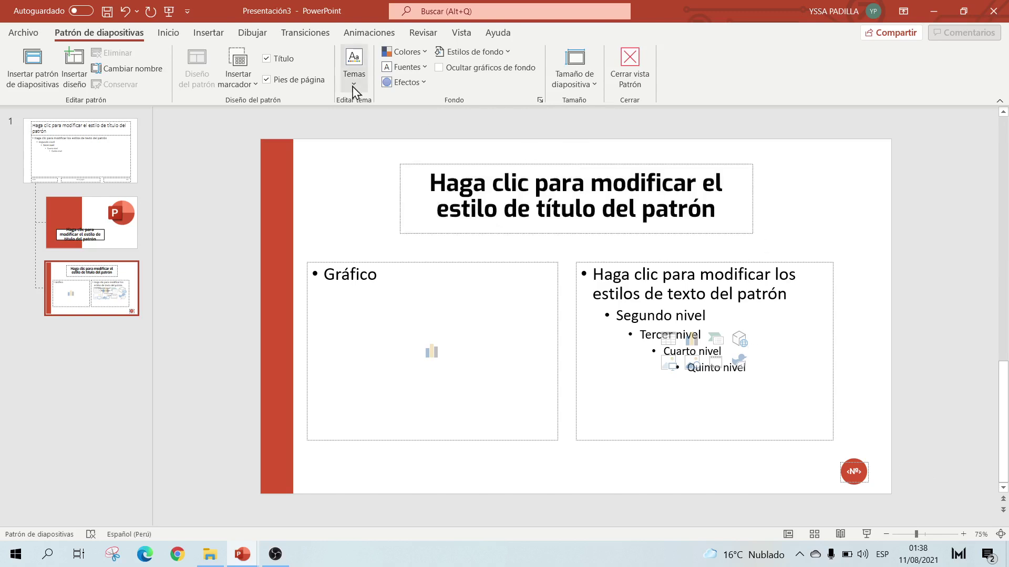
pyautogui.click(168, 32)
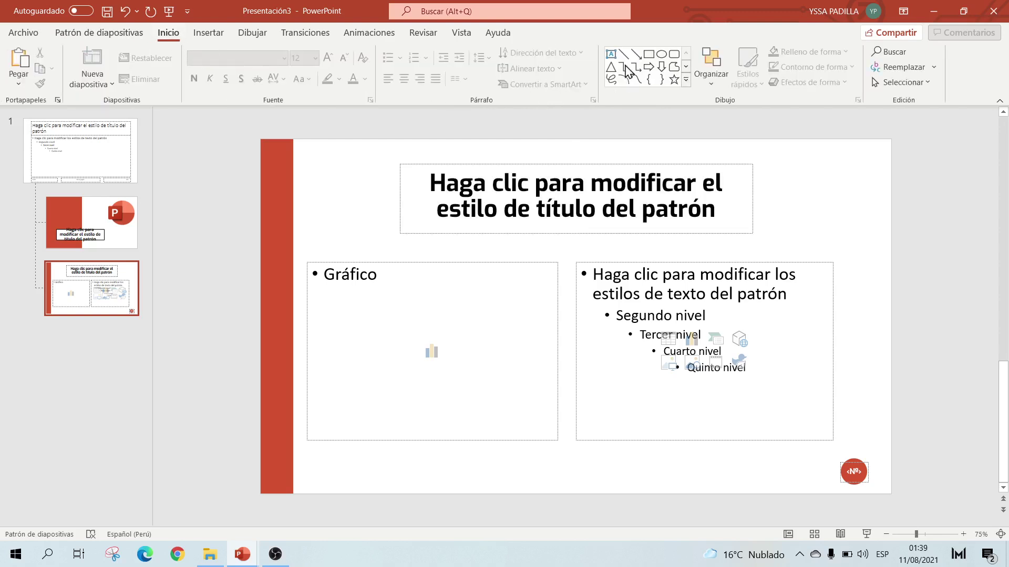
pyautogui.click(610, 54)
pyautogui.moveTo(463, 142); pyautogui.dragTo(671, 148)
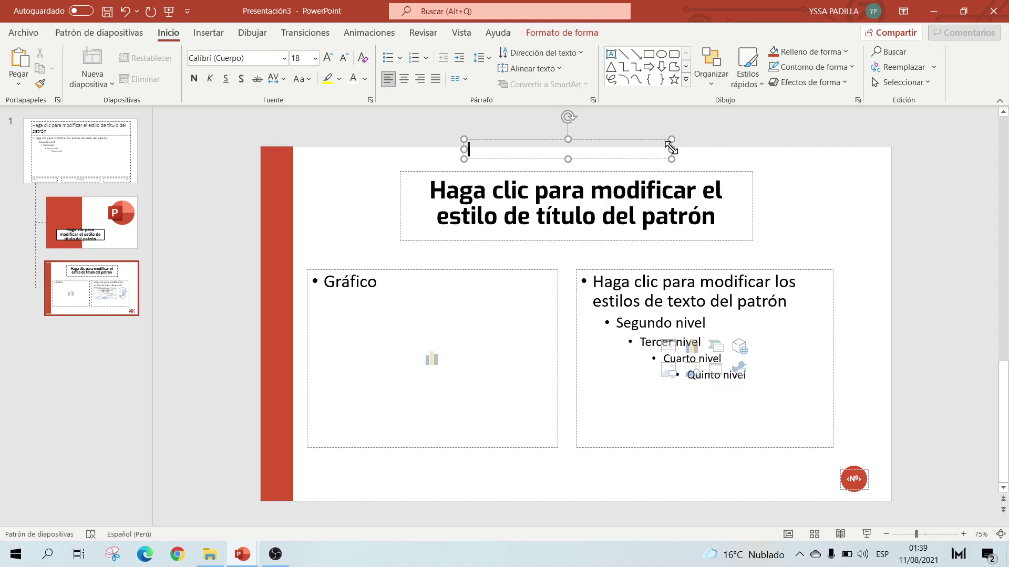
pyautogui.write('Este es un d')
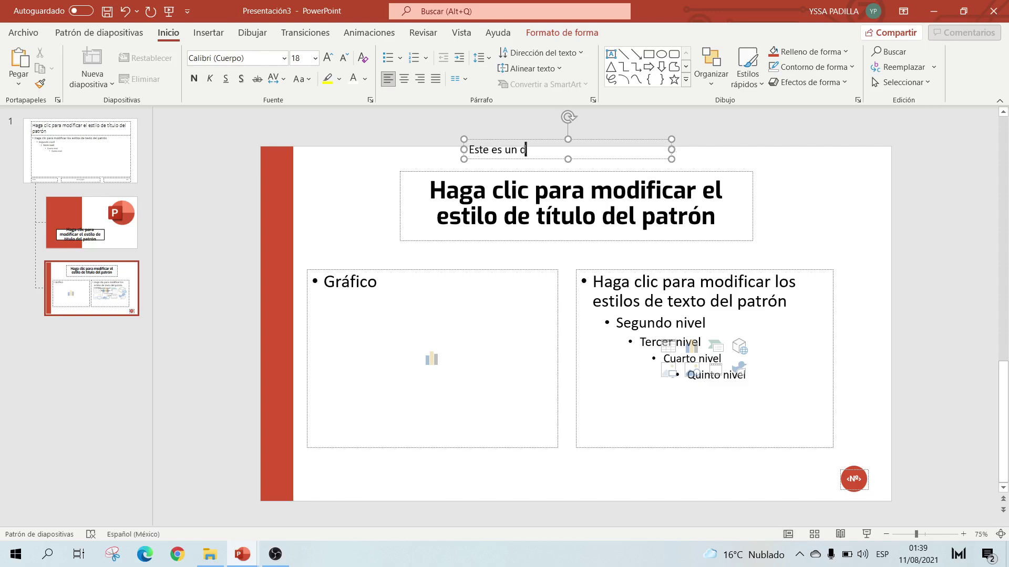
pyautogui.write('Diego')
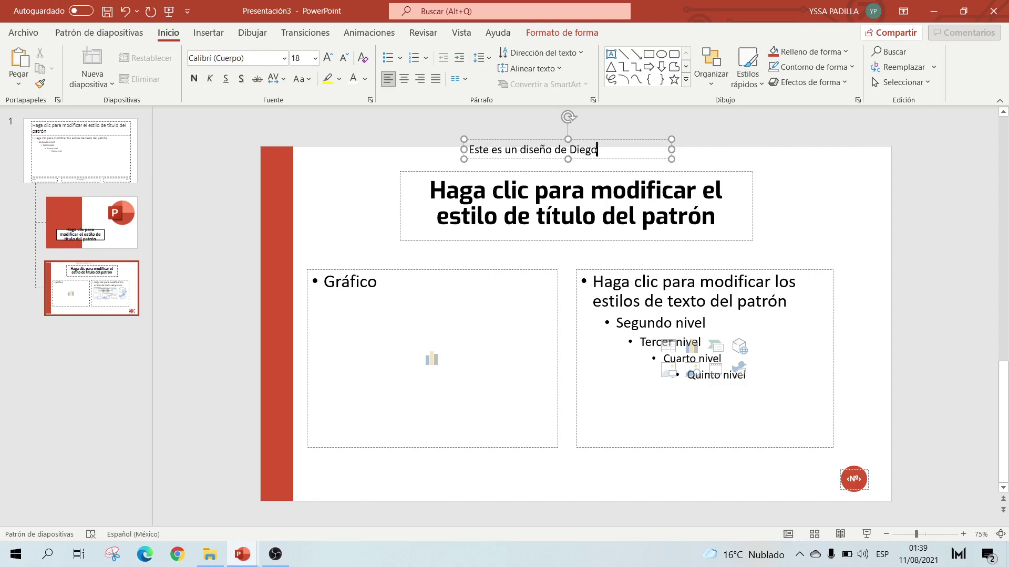
pyautogui.moveTo(568, 117)
pyautogui.mouseDown()
pyautogui.moveTo(529, 124)
pyautogui.moveTo(525, 144)
pyautogui.moveTo(913, 390)
pyautogui.mouseUp()
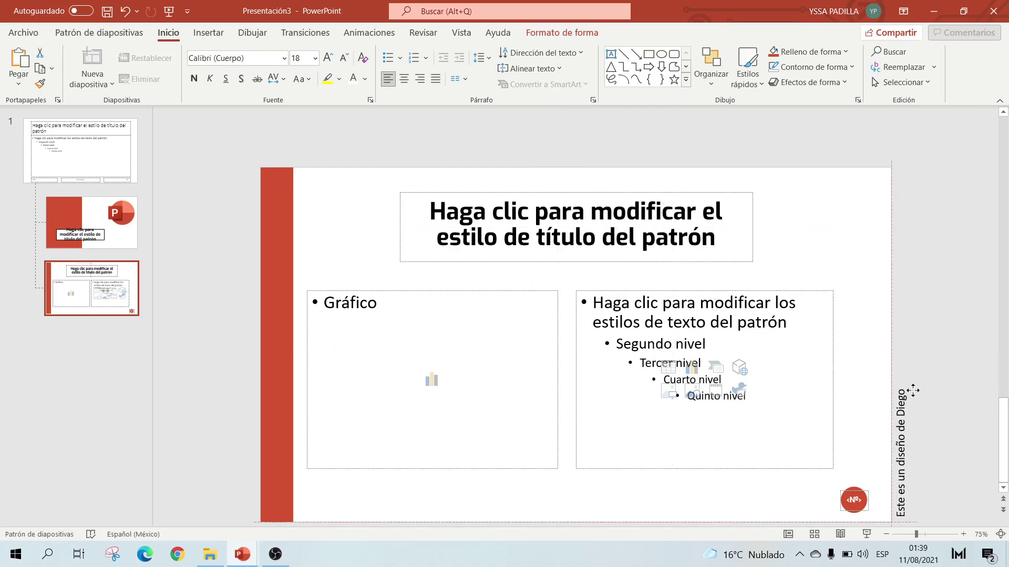
pyautogui.click(943, 372)
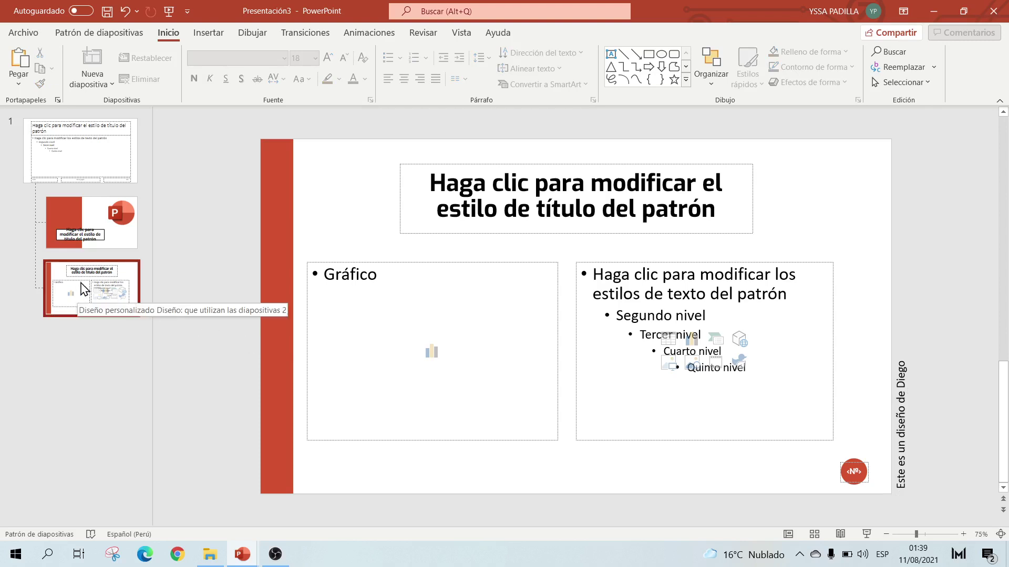
pyautogui.click(100, 236)
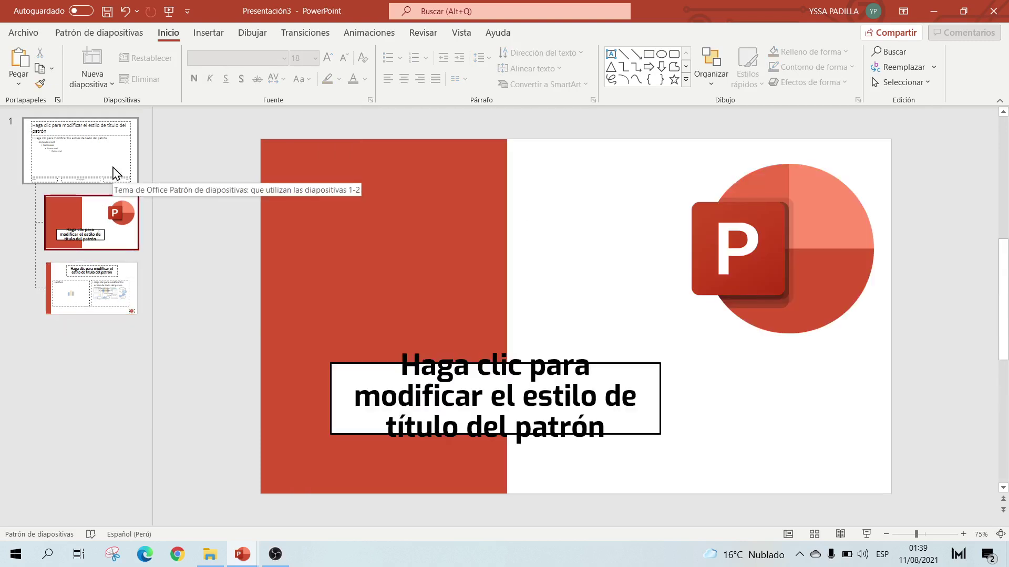
pyautogui.click(116, 174)
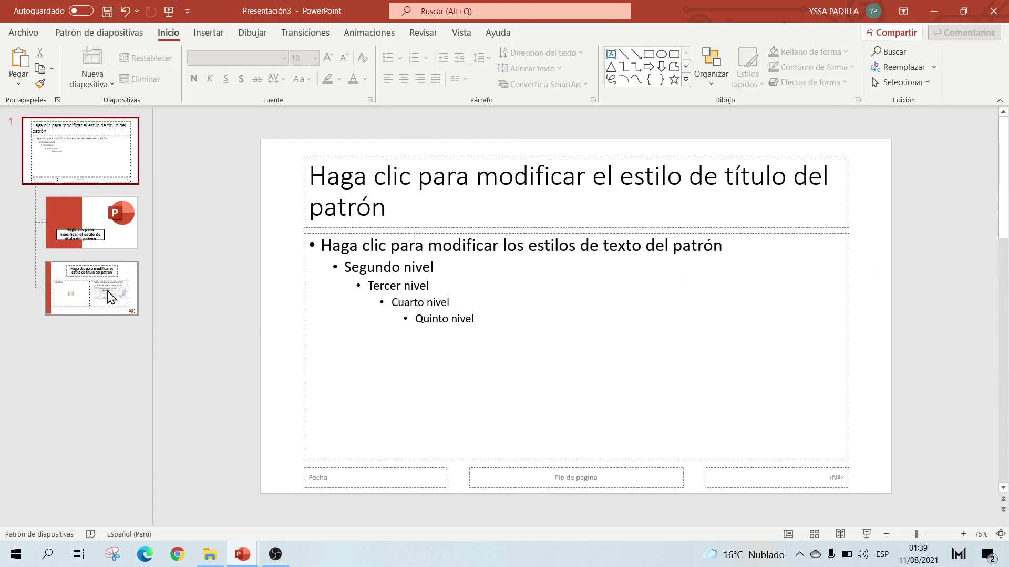
pyautogui.click(109, 291)
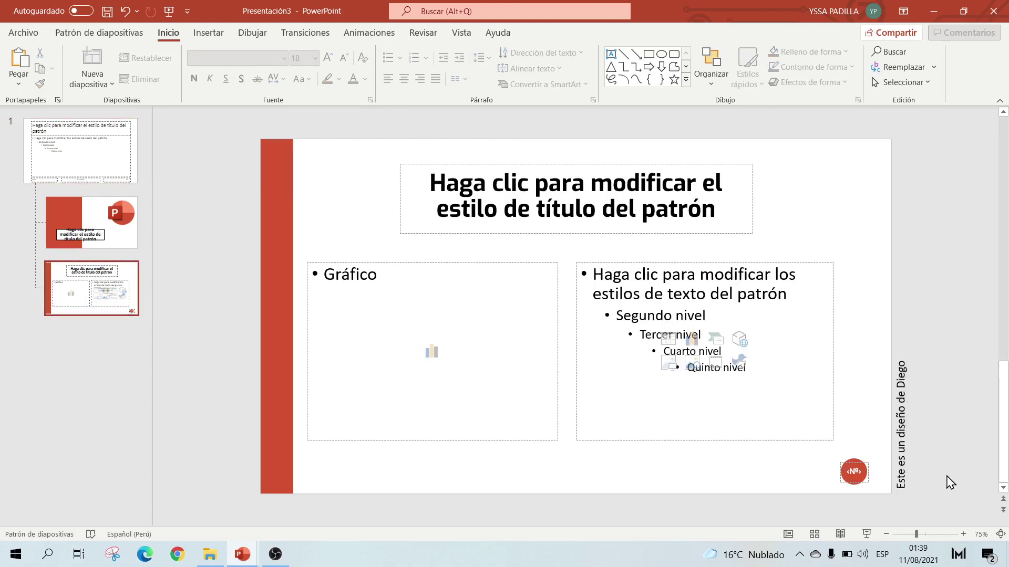
pyautogui.click(99, 33)
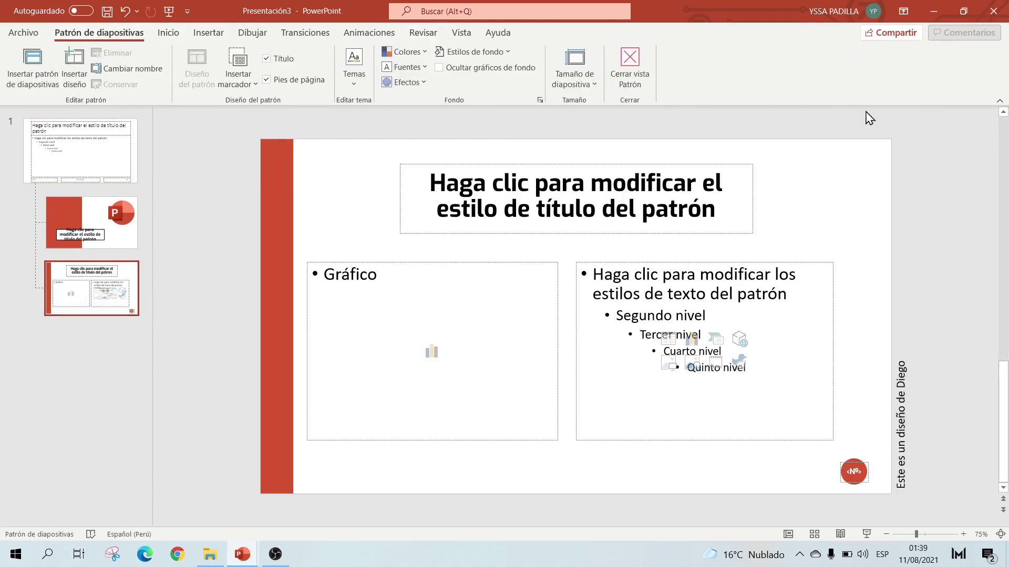
pyautogui.click(624, 74)
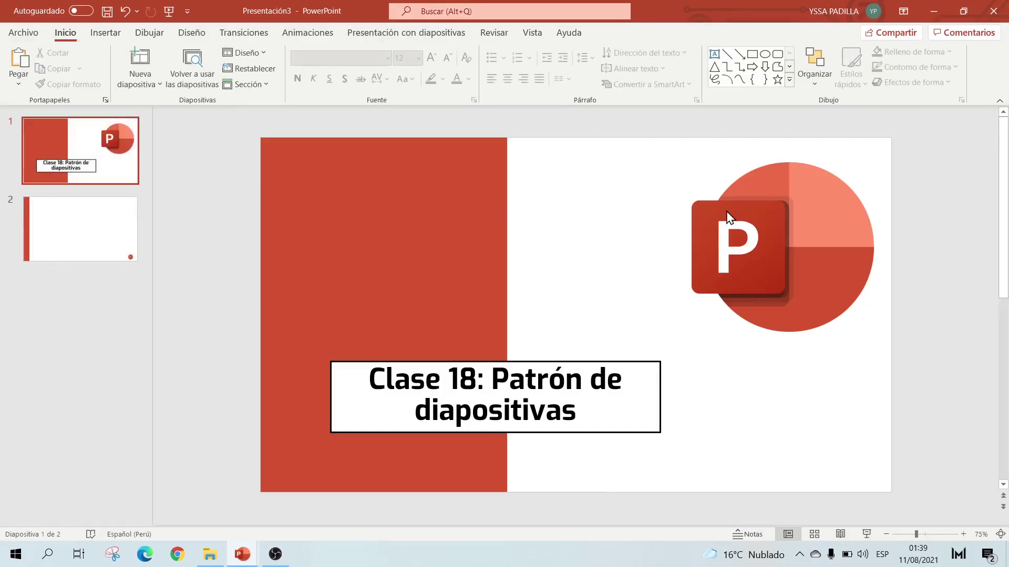
pyautogui.click(133, 247)
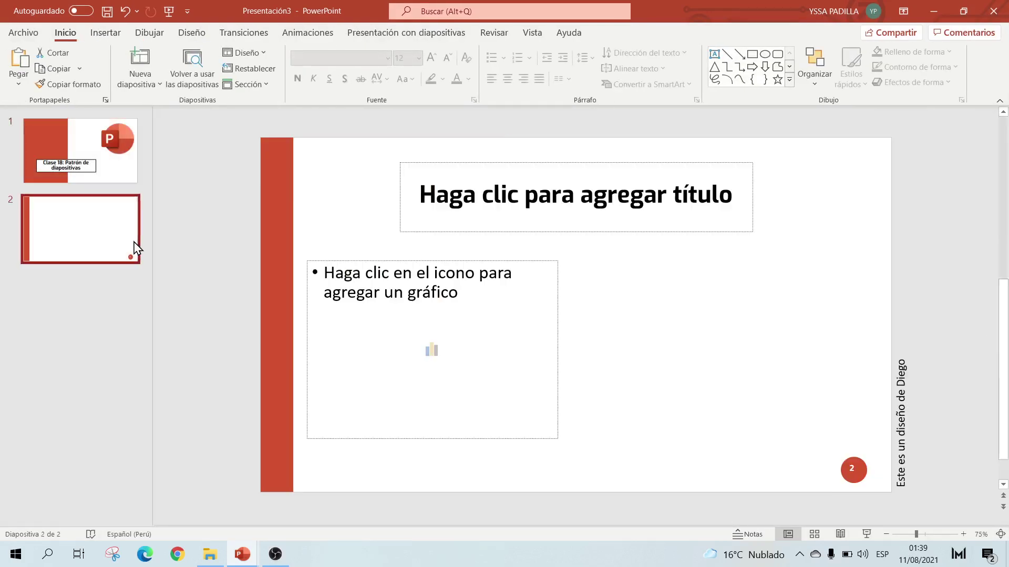
pyautogui.click(854, 347)
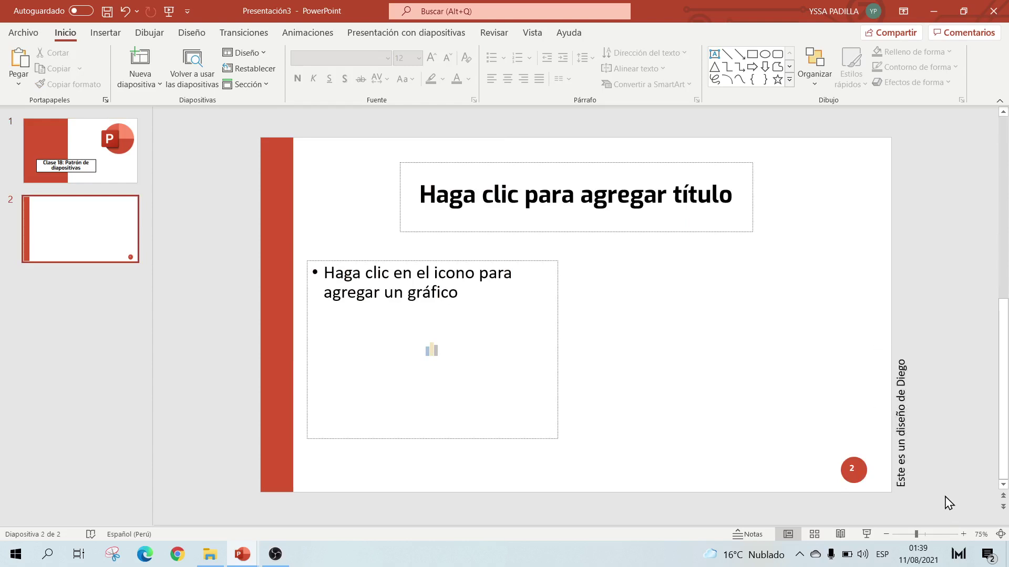
pyautogui.click(532, 33)
pyautogui.click(203, 89)
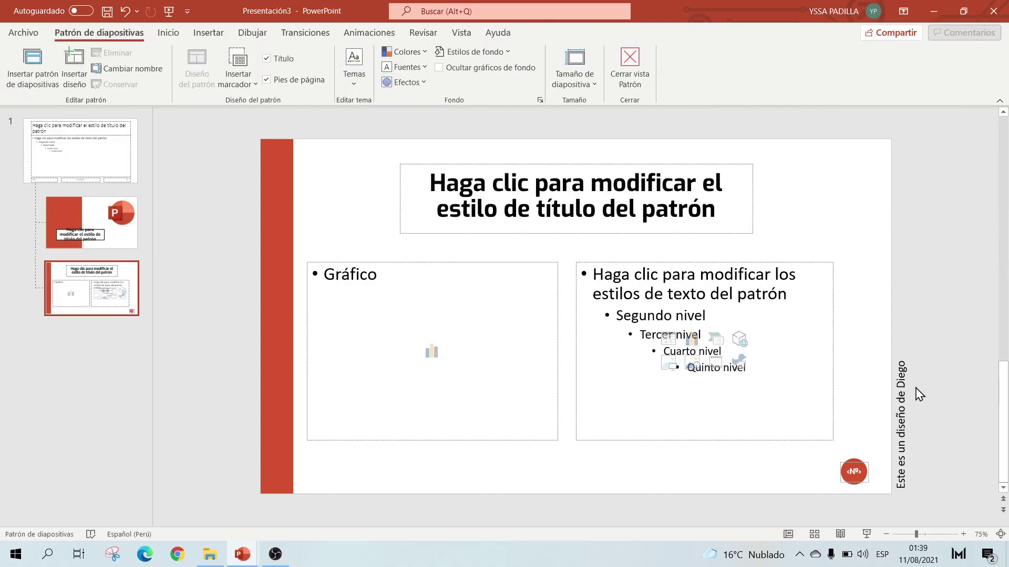
# Move the vertical credit text box from the layout onto the top slide master, then close master view
pyautogui.click(908, 388)
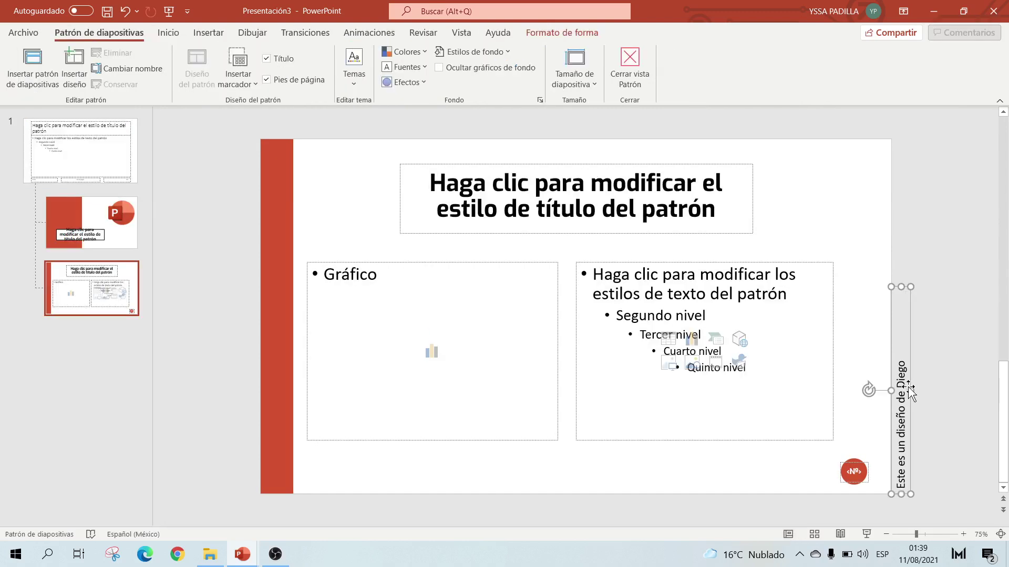
pyautogui.press('Delete')
pyautogui.click(93, 175)
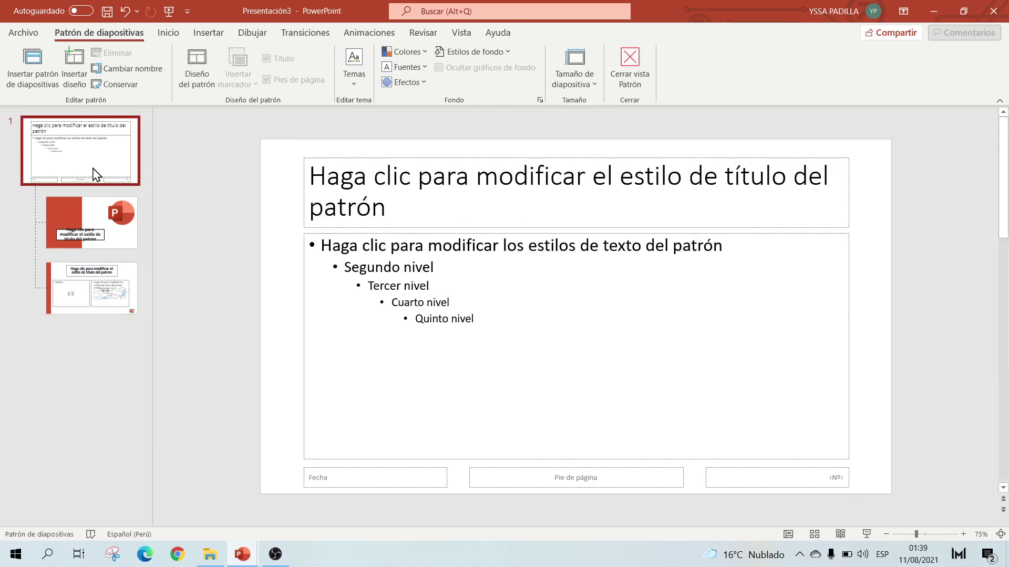
pyautogui.hotkey('ctrl', 'v')
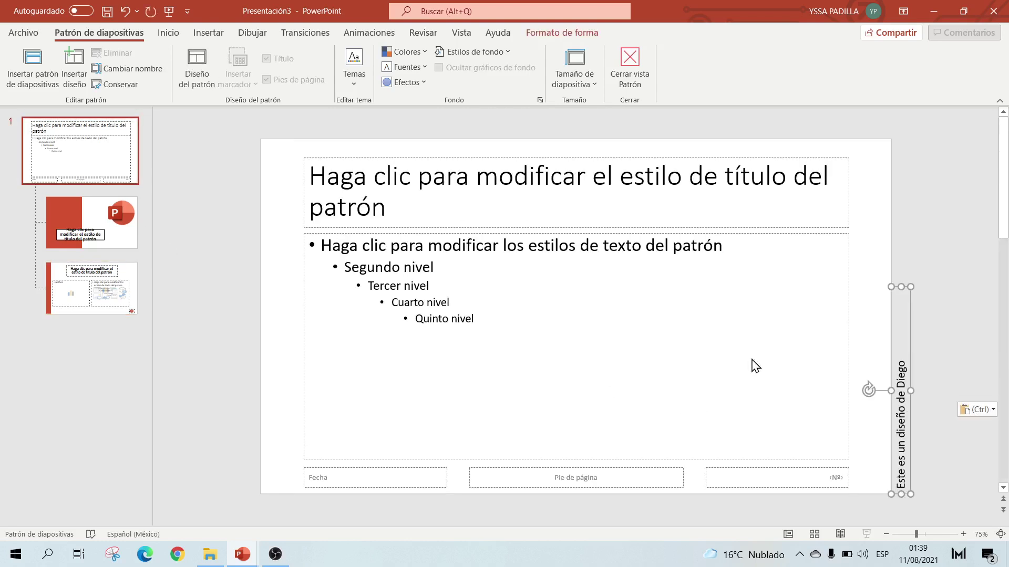
pyautogui.click(941, 251)
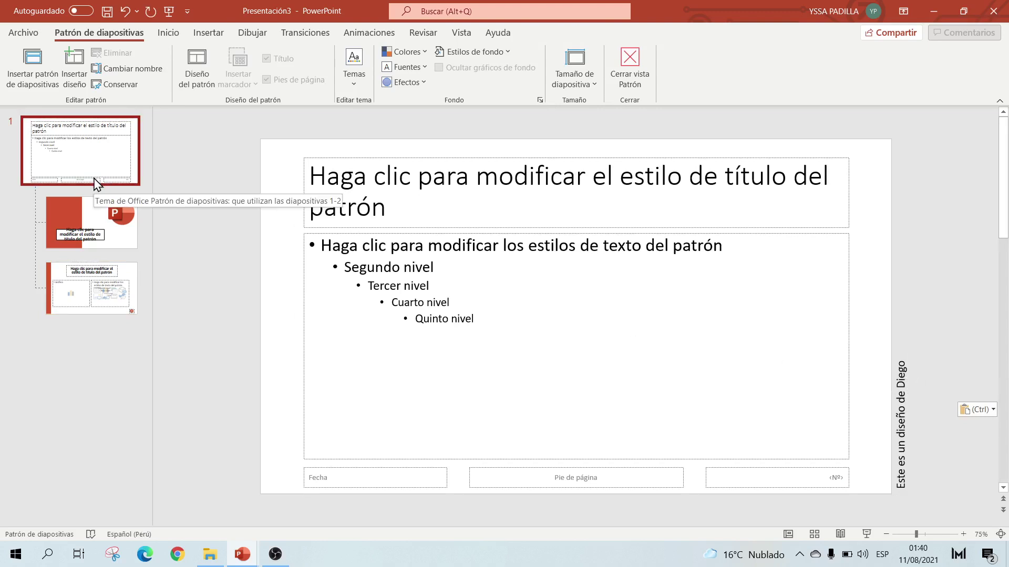
pyautogui.click(118, 173)
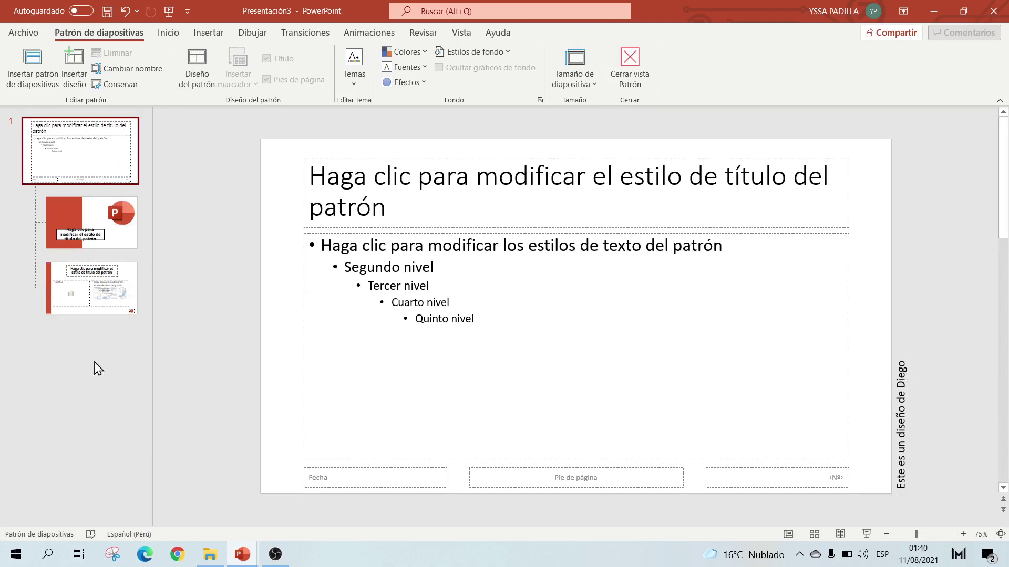
pyautogui.click(630, 66)
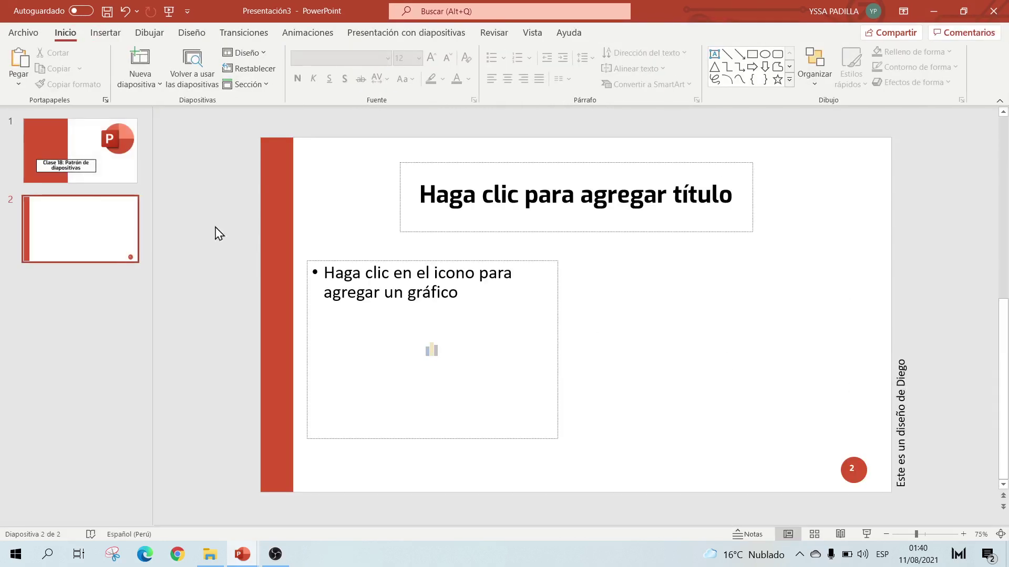
# Check the vertical credit on slides 1 and 2 and browse new-slide layouts without adding one
pyautogui.click(79, 152)
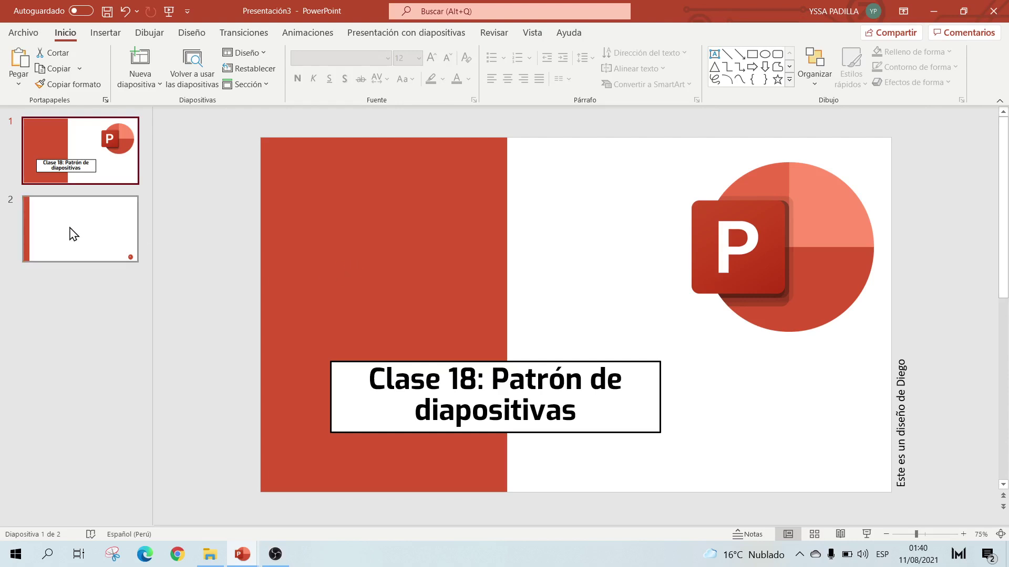
pyautogui.click(74, 233)
pyautogui.click(140, 80)
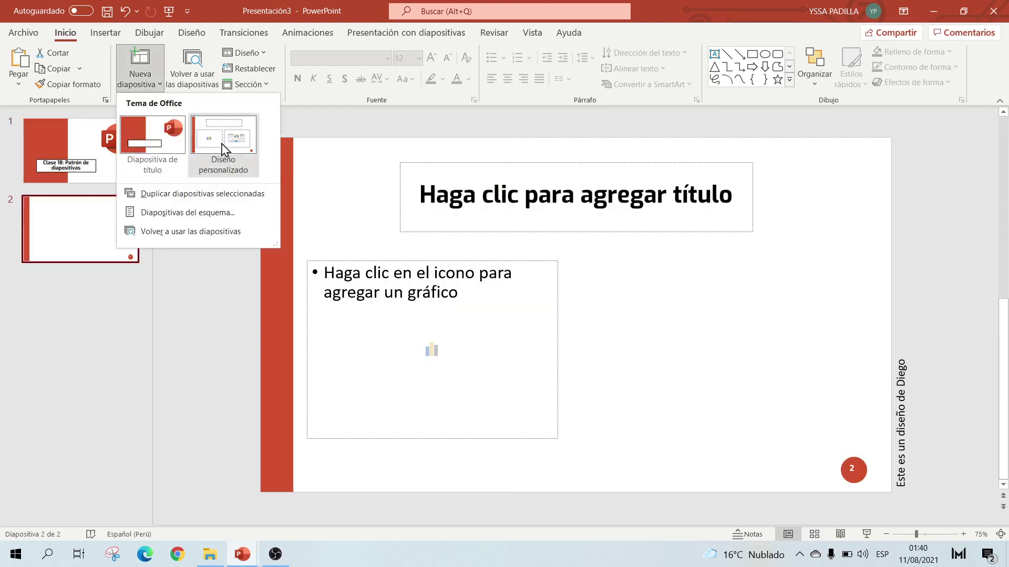
pyautogui.click(63, 218)
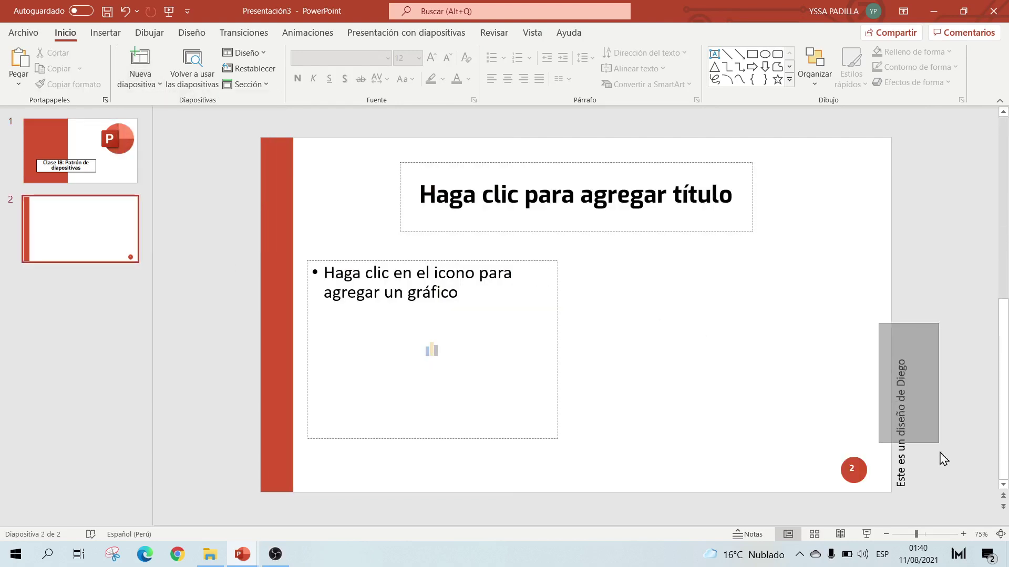
pyautogui.moveTo(939, 453); pyautogui.dragTo(940, 500)
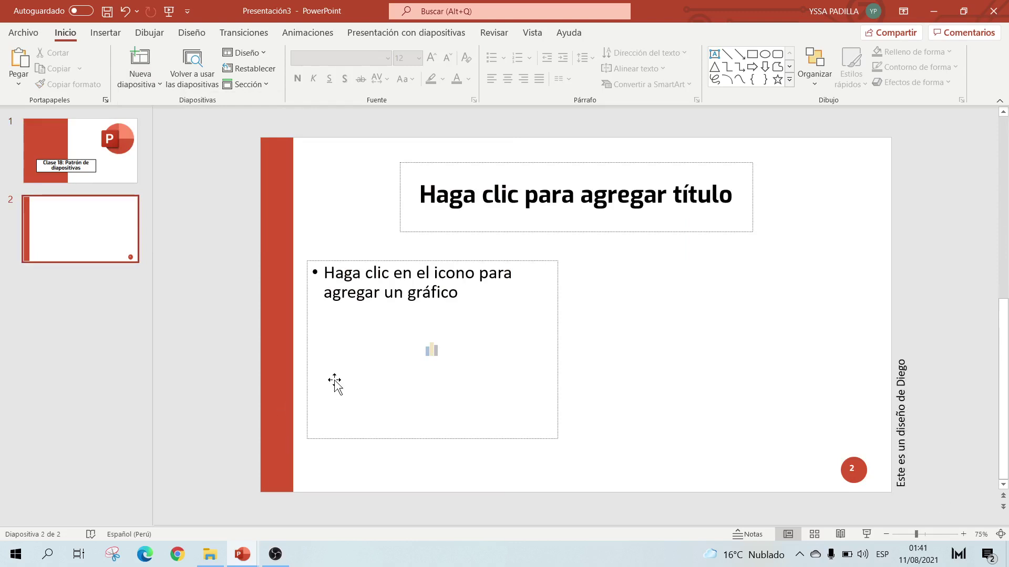
pyautogui.click(532, 33)
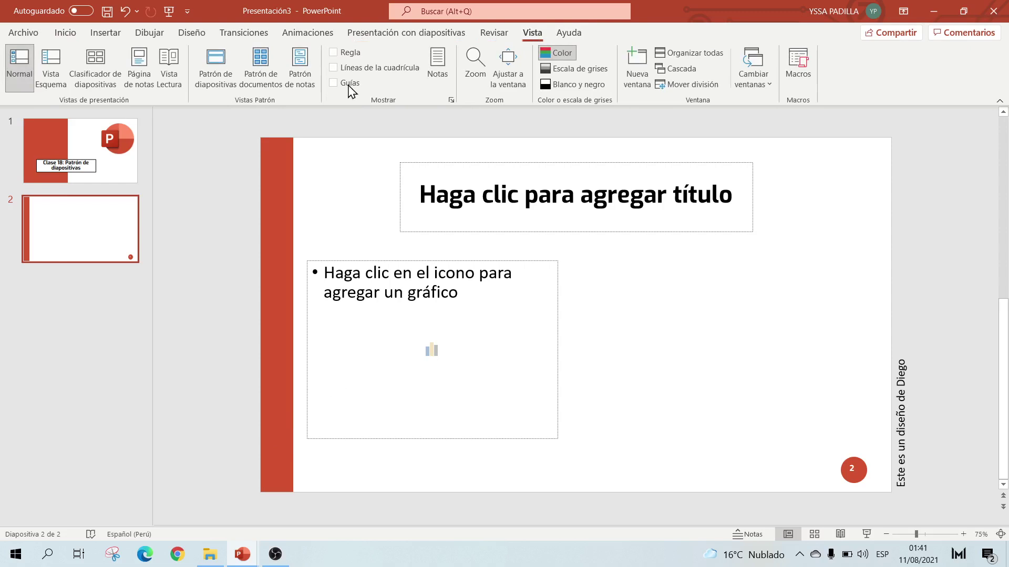
# Insert a new master layout, delete all its placeholders, and give it a blue gradient background
pyautogui.click(212, 65)
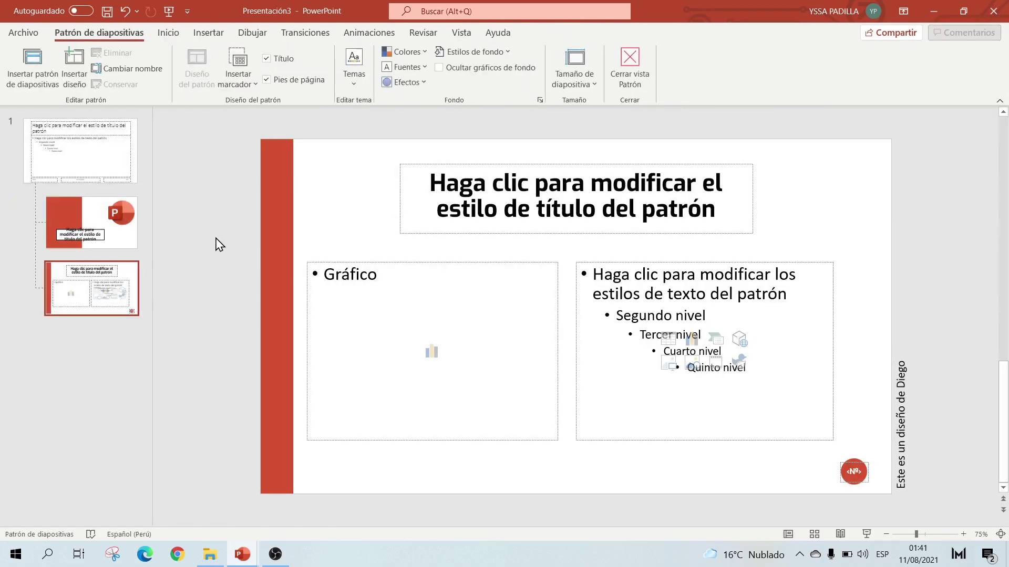
pyautogui.click(76, 75)
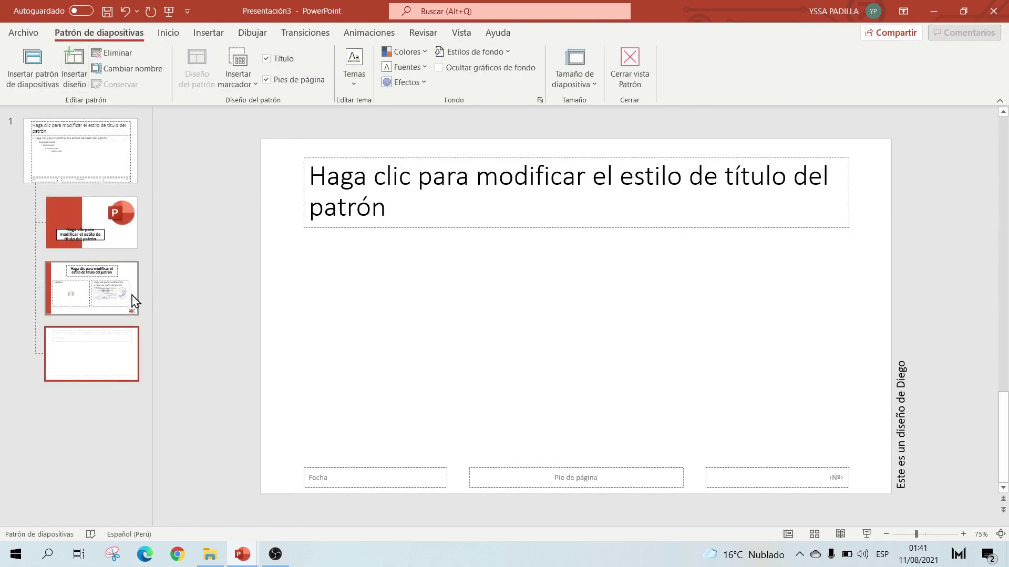
pyautogui.moveTo(245, 139); pyautogui.dragTo(907, 525)
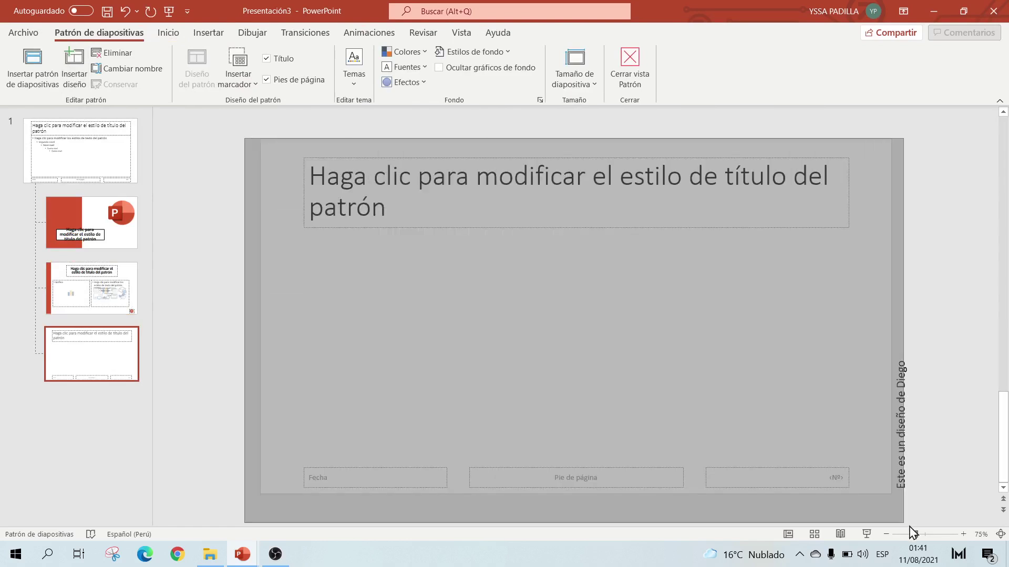
pyautogui.press('Delete')
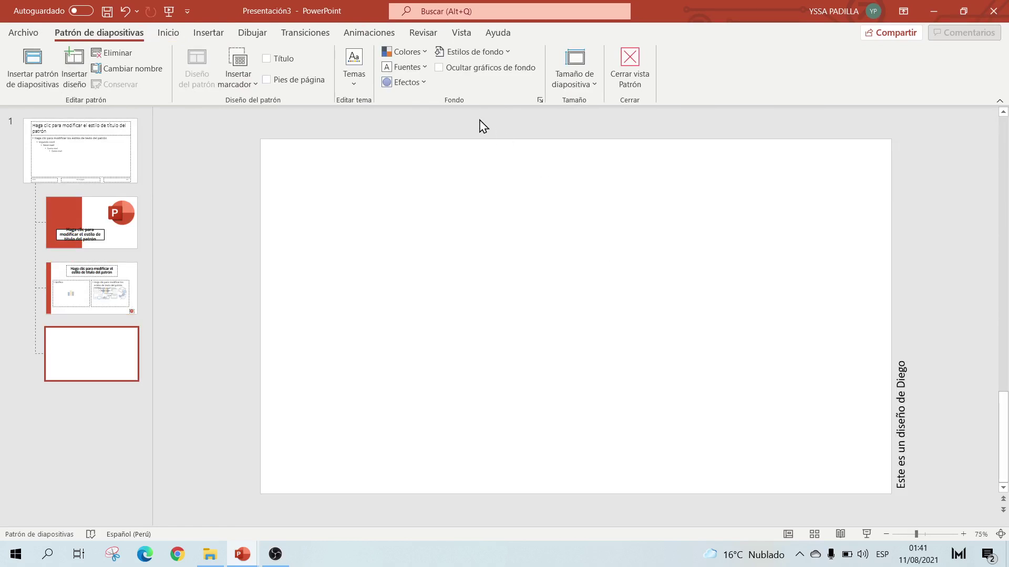
pyautogui.click(469, 51)
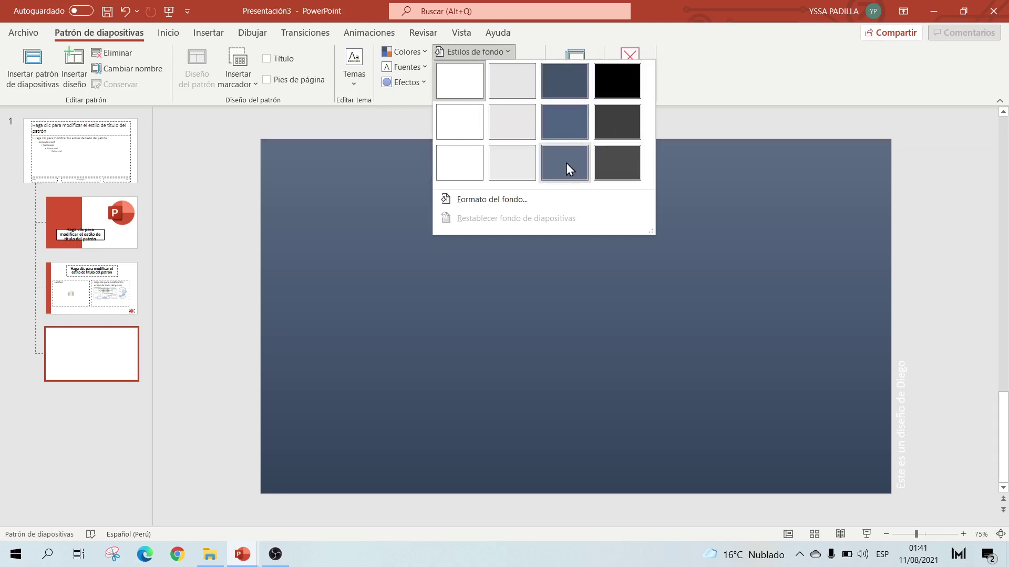
pyautogui.click(566, 164)
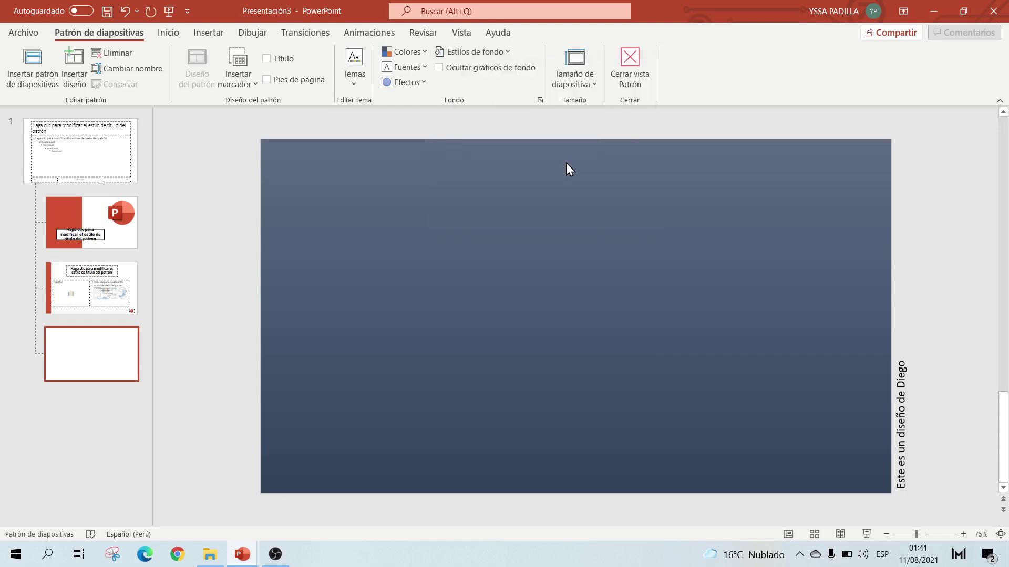
pyautogui.click(498, 52)
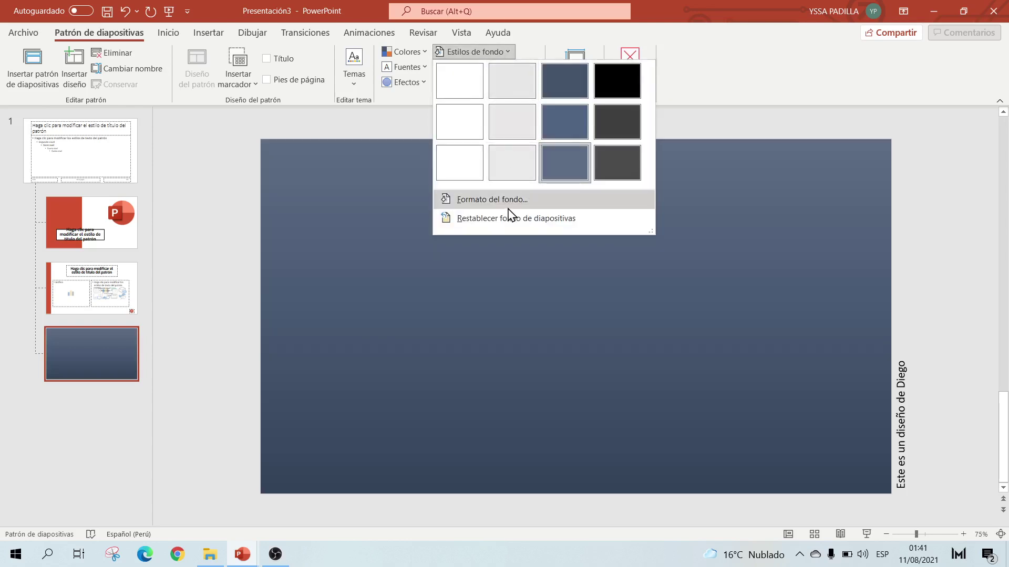
# Fill the new layout's background with the wood texture and add back its title placeholder
pyautogui.click(507, 207)
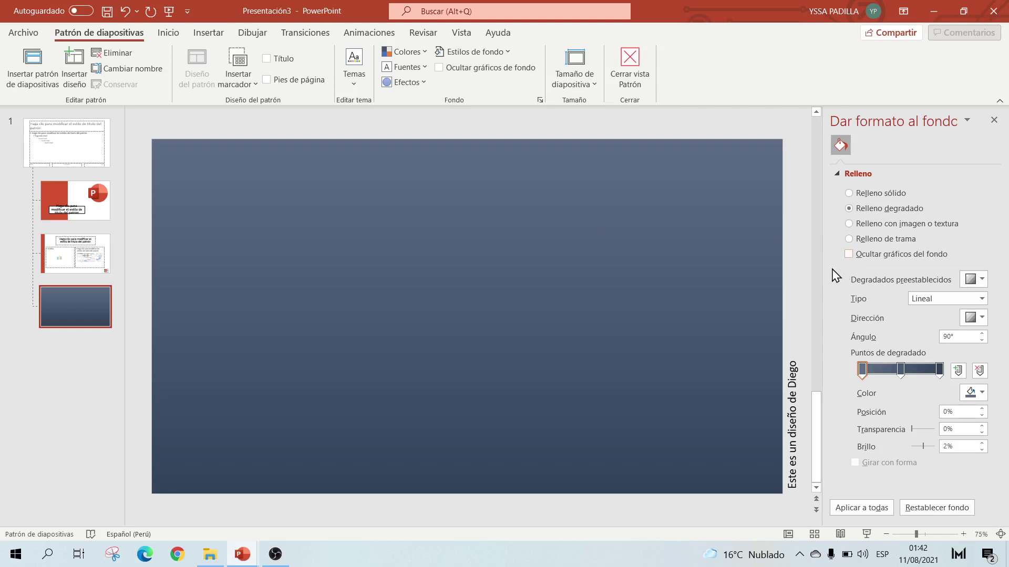
pyautogui.moveTo(824, 270); pyautogui.dragTo(791, 270)
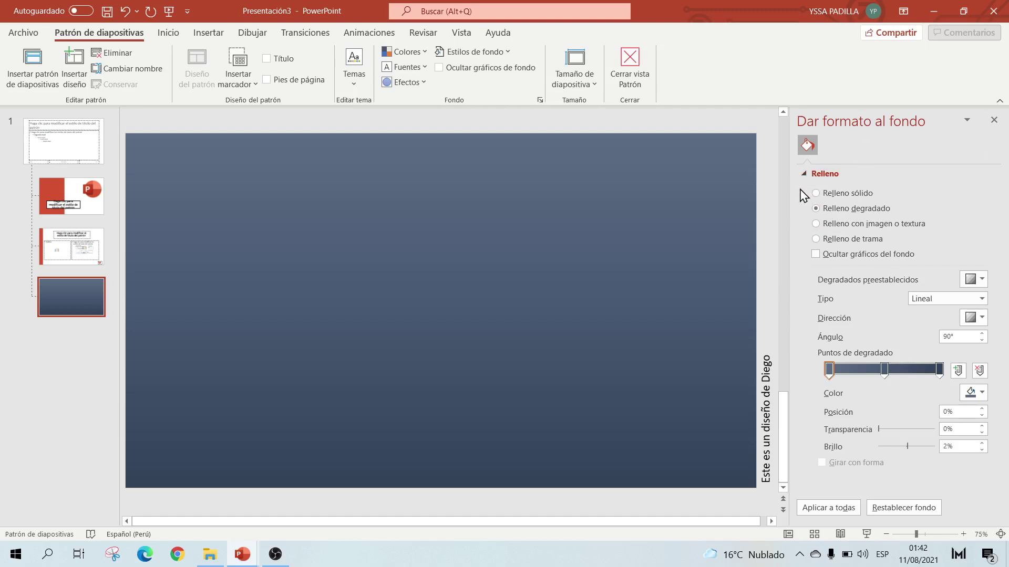
pyautogui.click(882, 225)
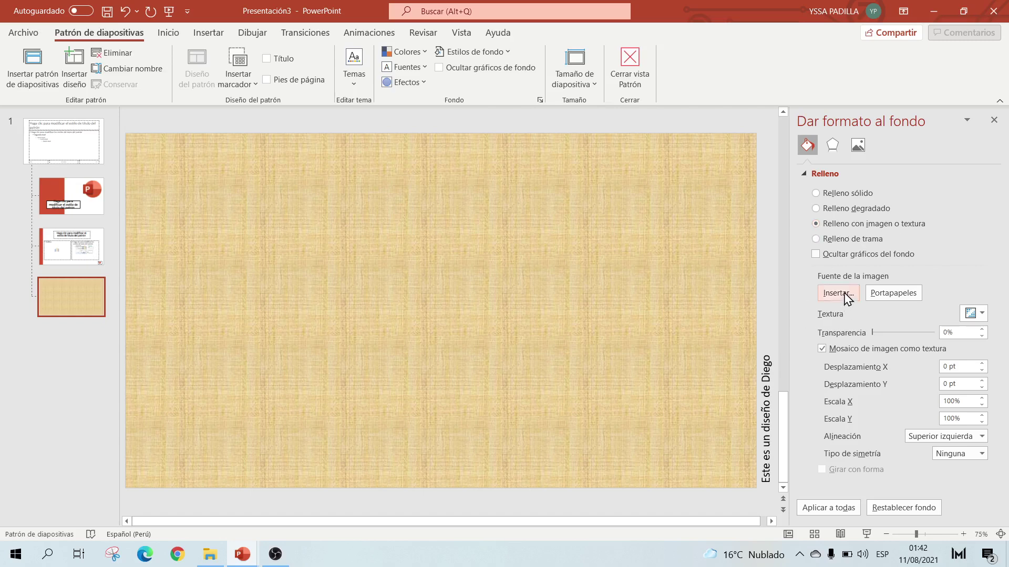
pyautogui.click(980, 314)
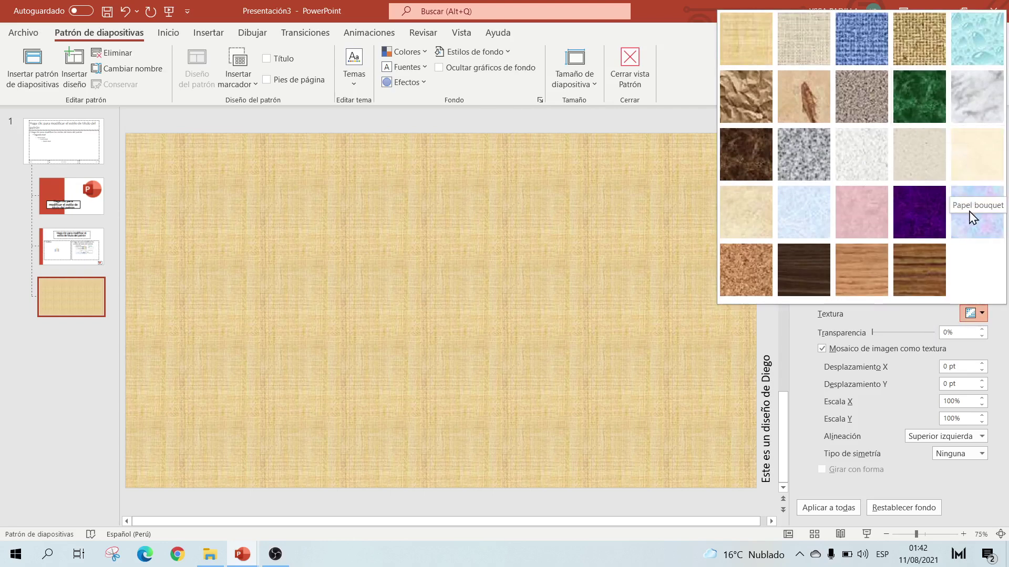
pyautogui.click(926, 286)
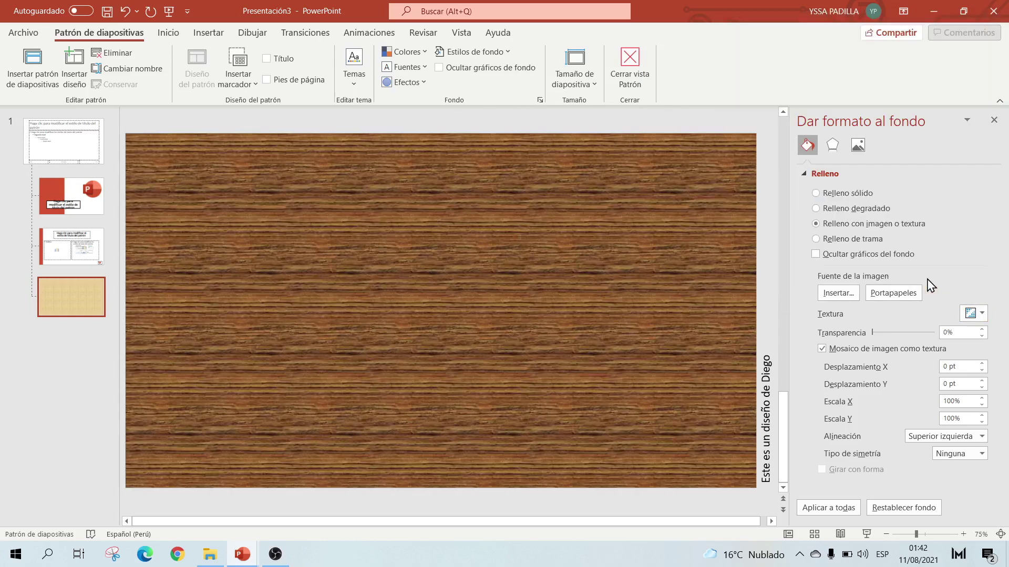
pyautogui.click(993, 120)
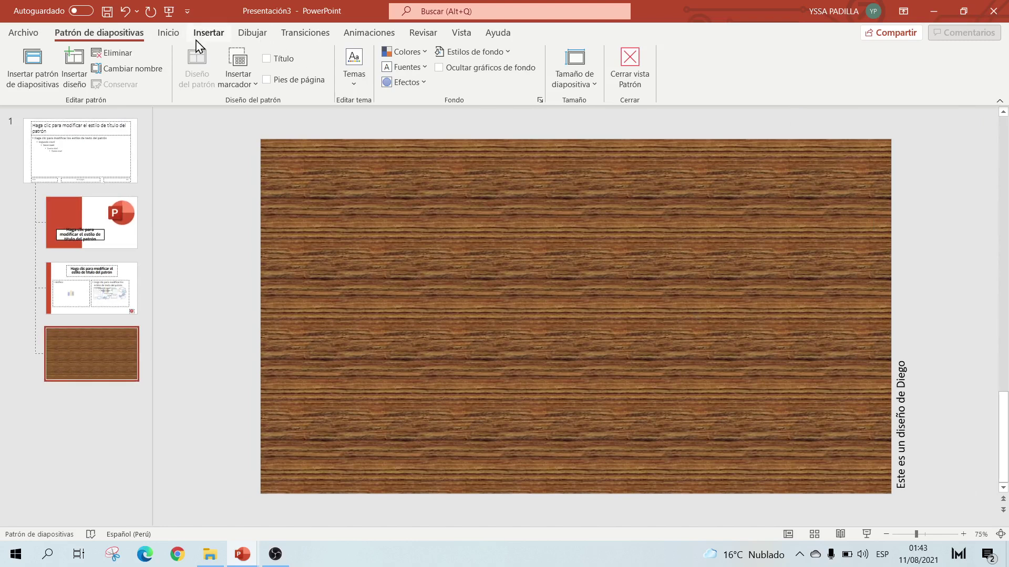
pyautogui.click(236, 83)
pyautogui.click(295, 64)
# Add a title placeholder to the wood layout, compare with the red layout, then show the master
pyautogui.click(295, 64)
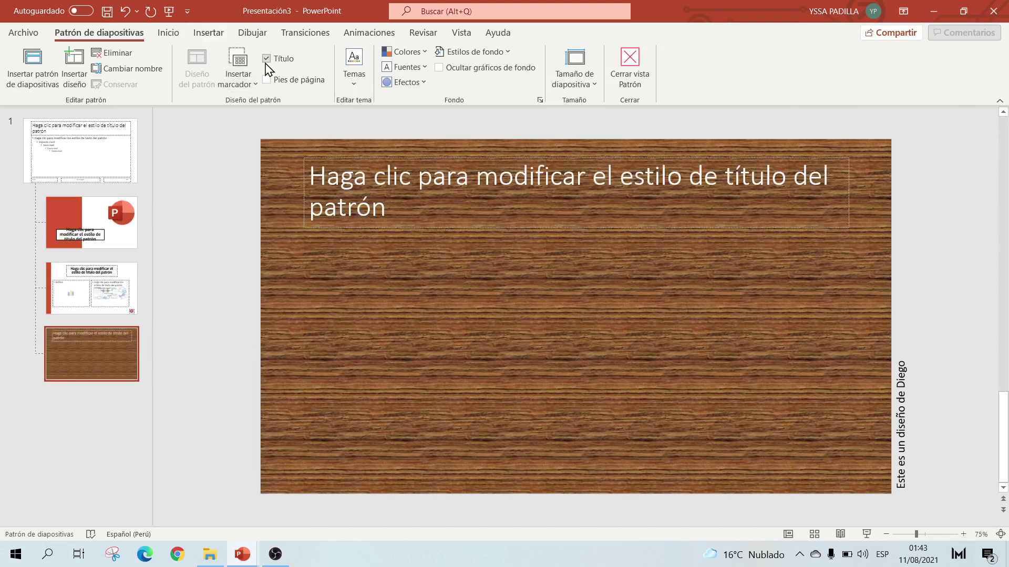
pyautogui.click(535, 160)
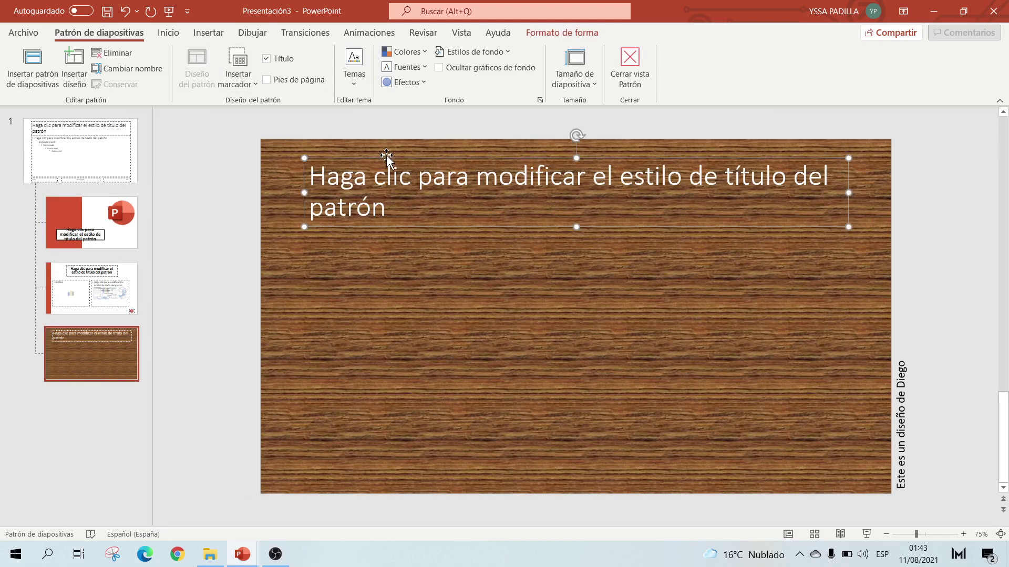
pyautogui.click(94, 226)
pyautogui.click(599, 354)
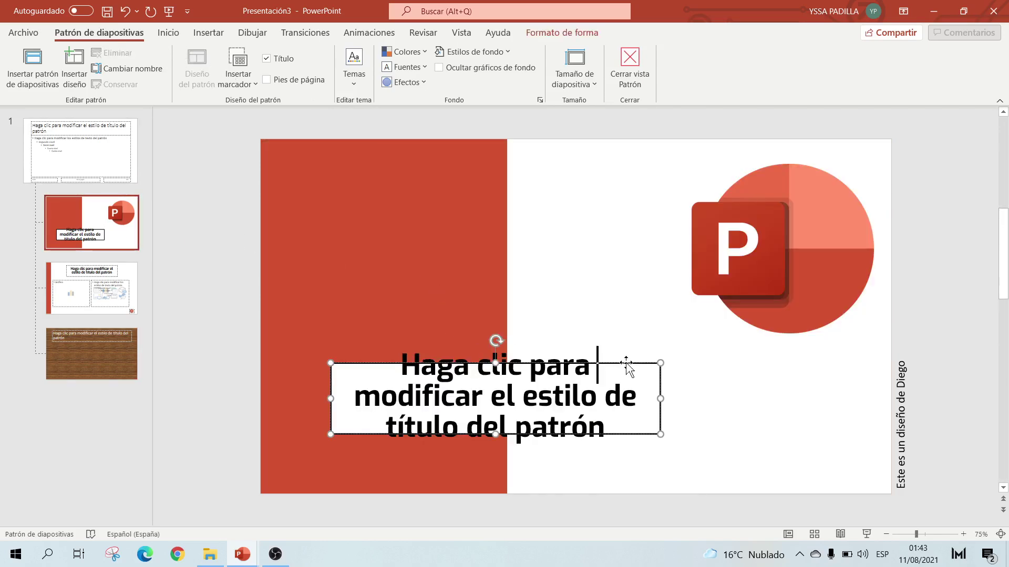
pyautogui.click(126, 347)
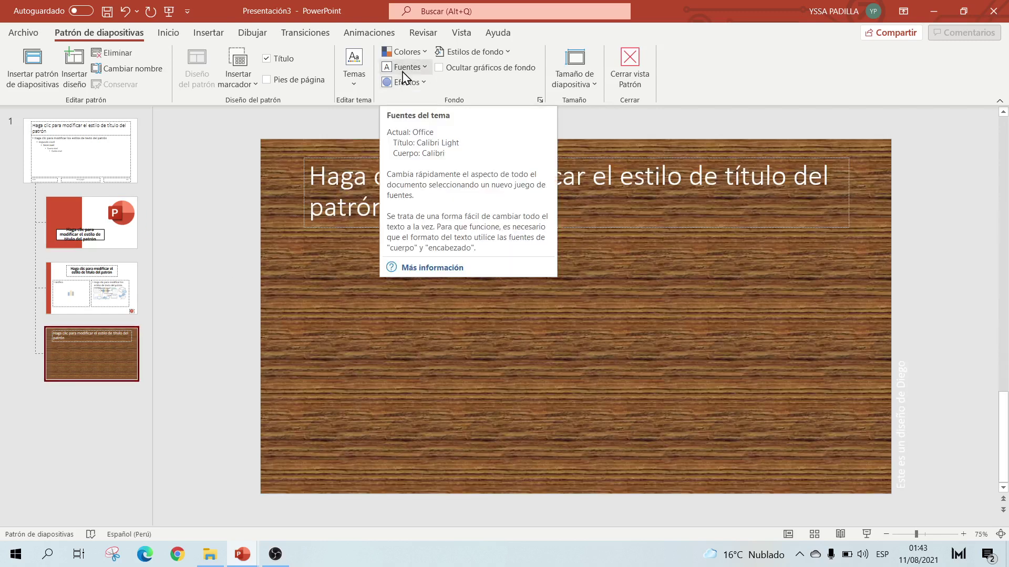
pyautogui.click(97, 172)
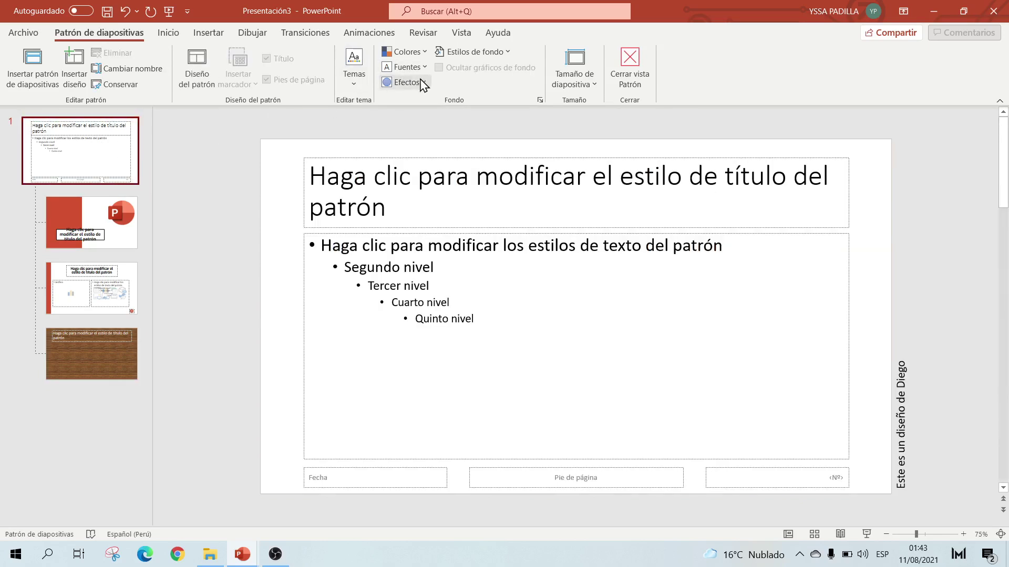
# Save theme fonts 'Curso PowerPoint' with Exo headings and Cabin body, then select the master placeholders
pyautogui.click(409, 68)
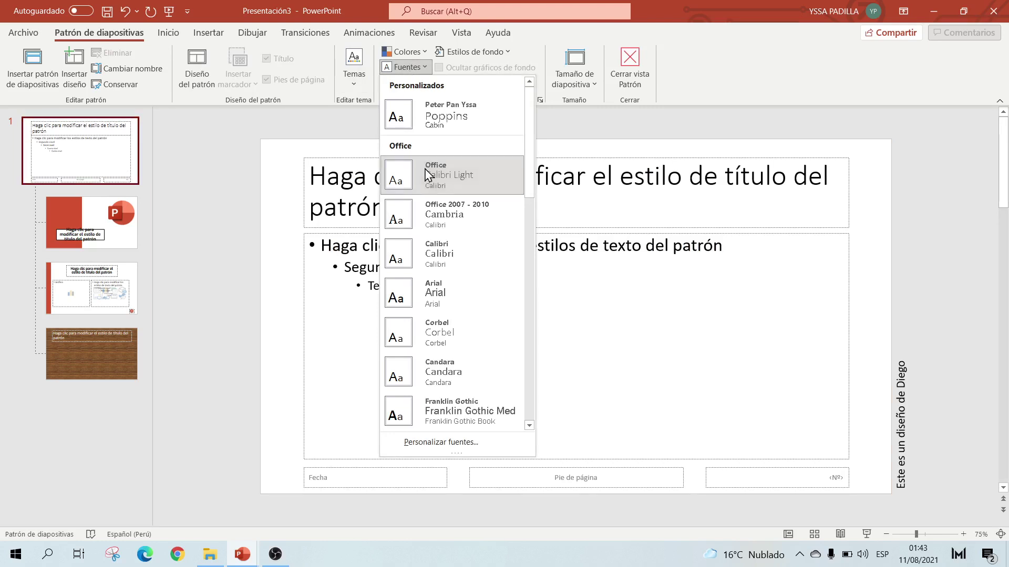
pyautogui.click(440, 442)
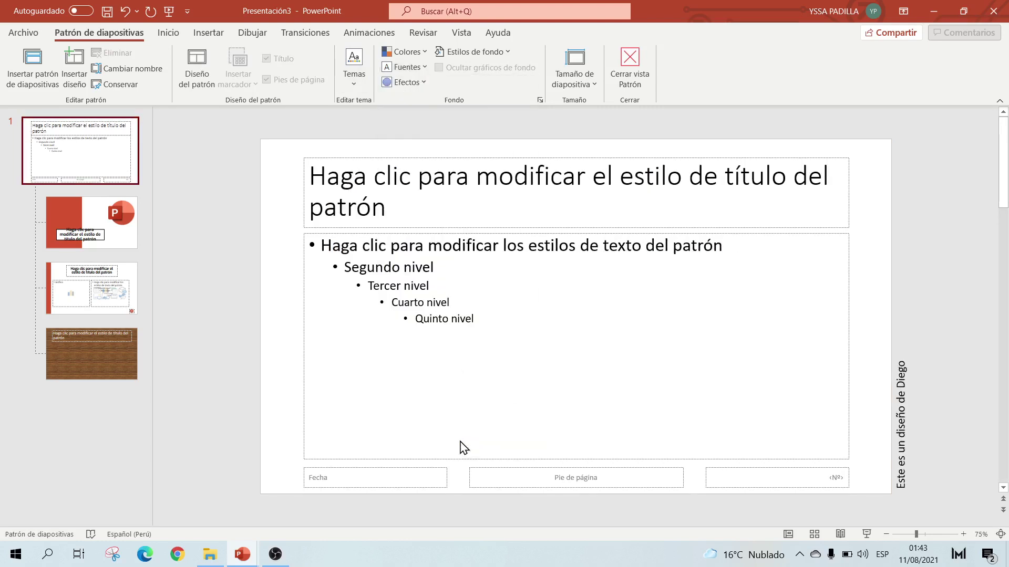
pyautogui.click(420, 250)
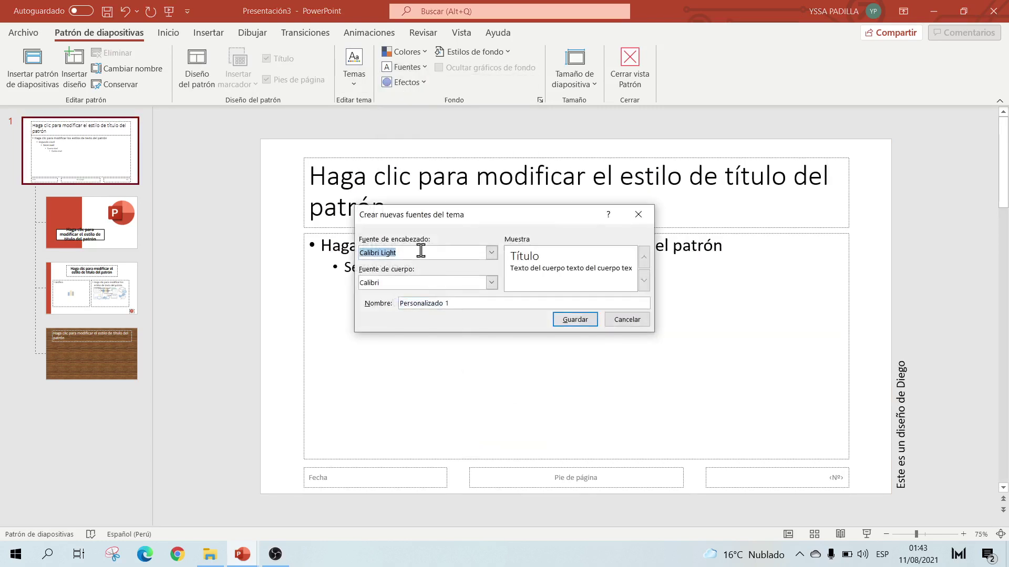
pyautogui.write('Exo')
pyautogui.click(439, 282)
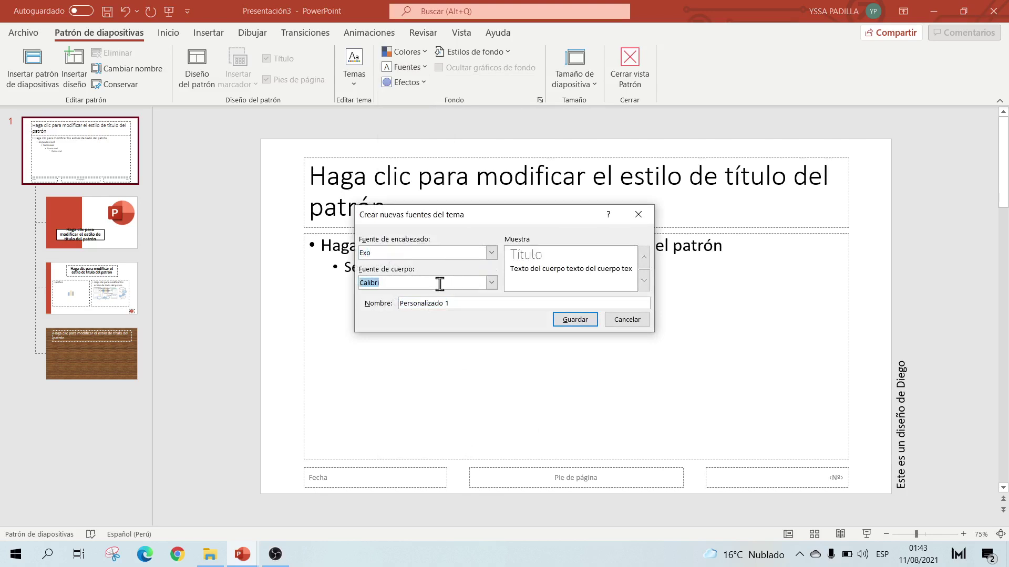
pyautogui.write('Cabin')
pyautogui.moveTo(450, 303); pyautogui.dragTo(402, 303)
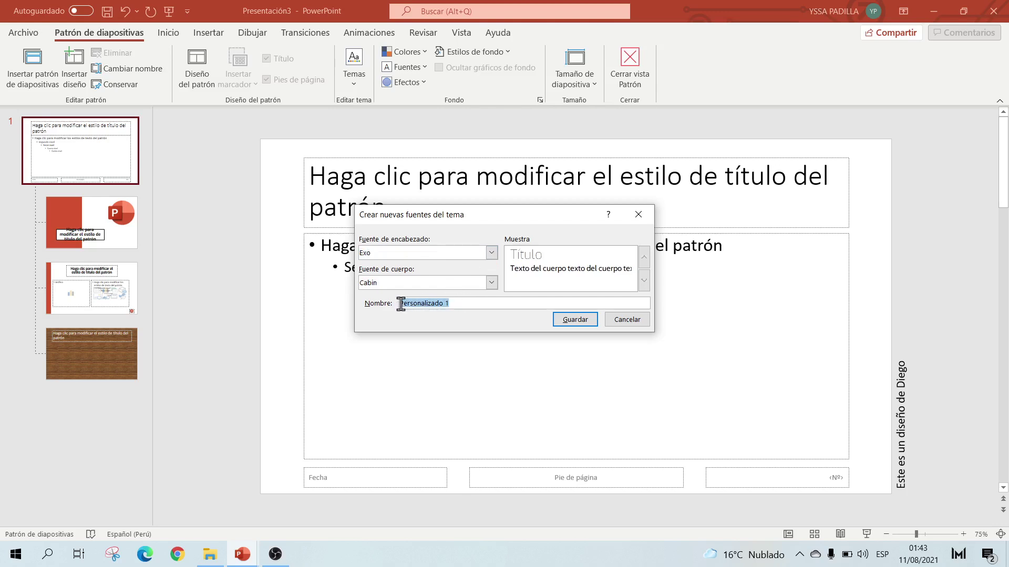
pyautogui.write('Curso PowerPoint')
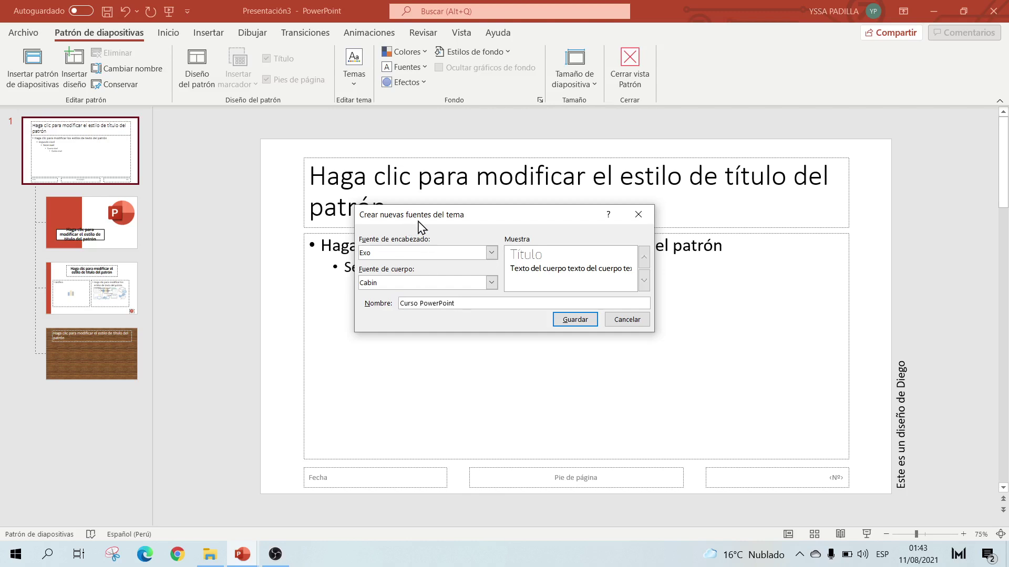
pyautogui.click(570, 320)
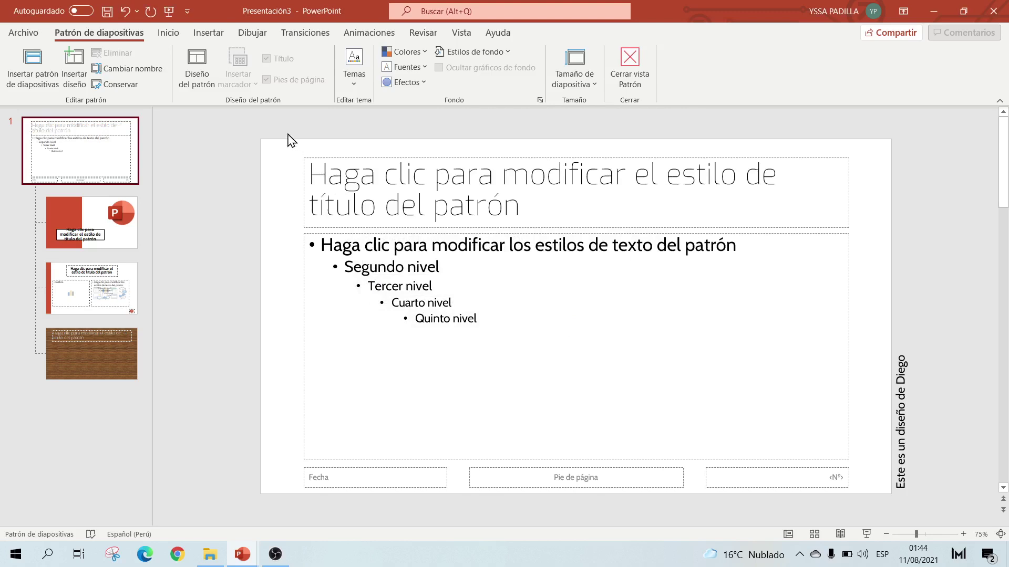
pyautogui.moveTo(287, 133); pyautogui.dragTo(872, 493)
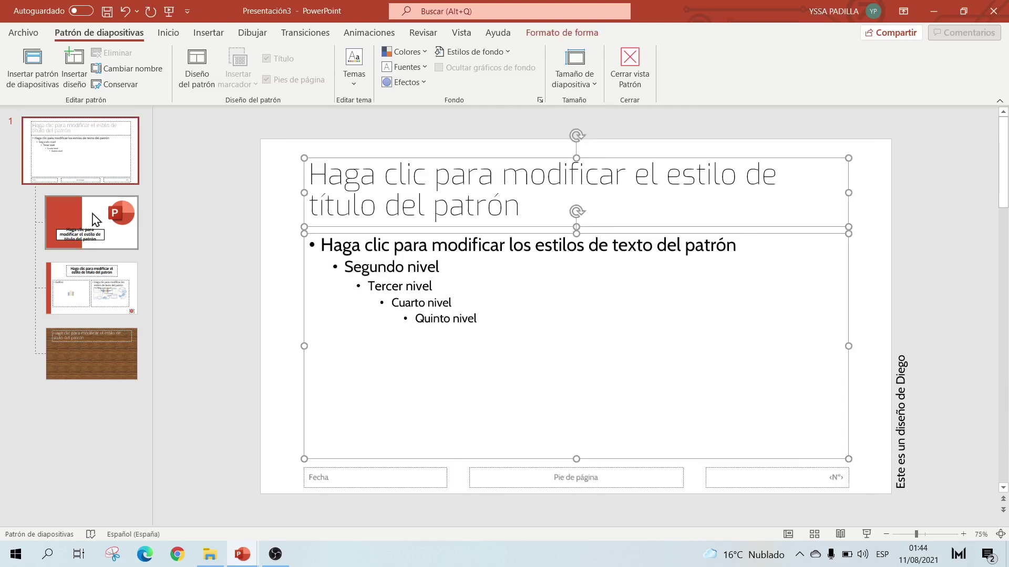
# Review the layouts with the new fonts and narrow the wood layout's title placeholder from the left
pyautogui.click(90, 226)
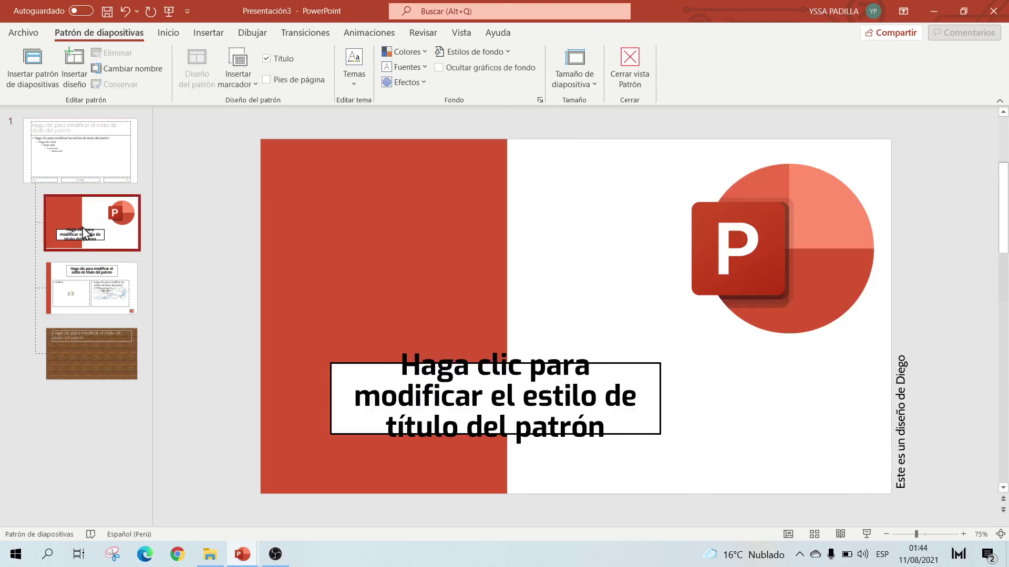
pyautogui.click(96, 292)
pyautogui.click(99, 333)
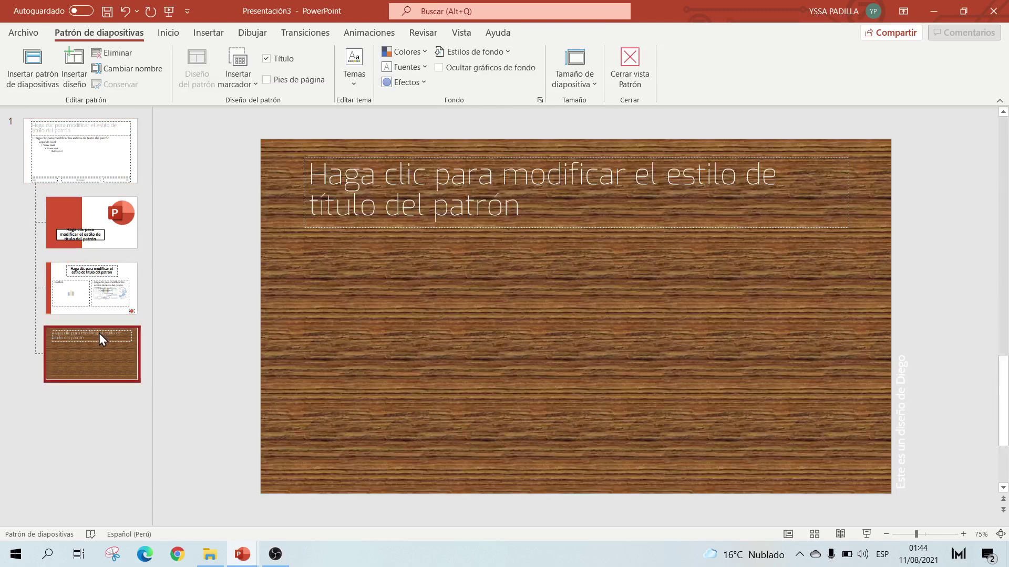
pyautogui.click(105, 308)
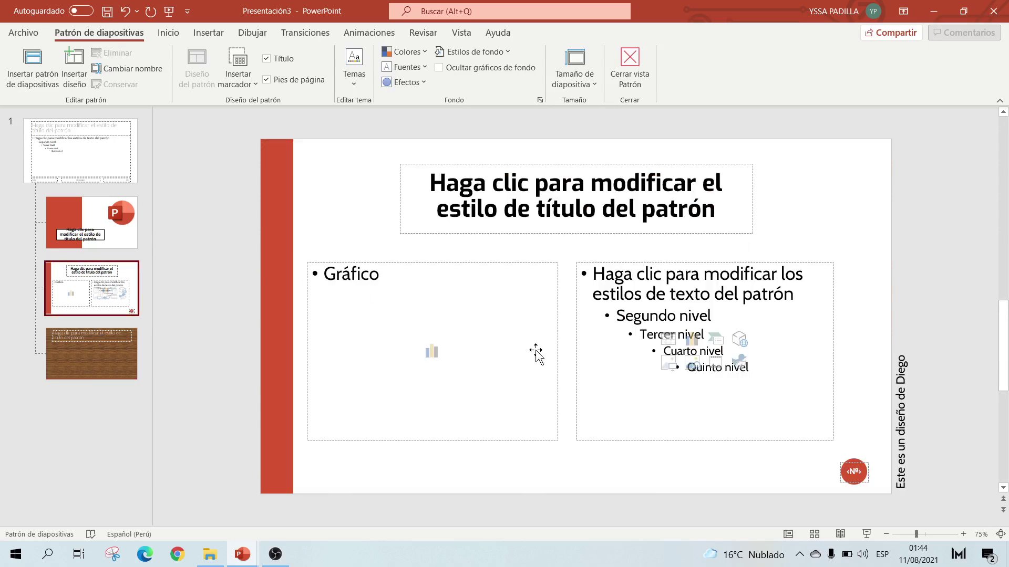
pyautogui.click(66, 338)
pyautogui.click(479, 158)
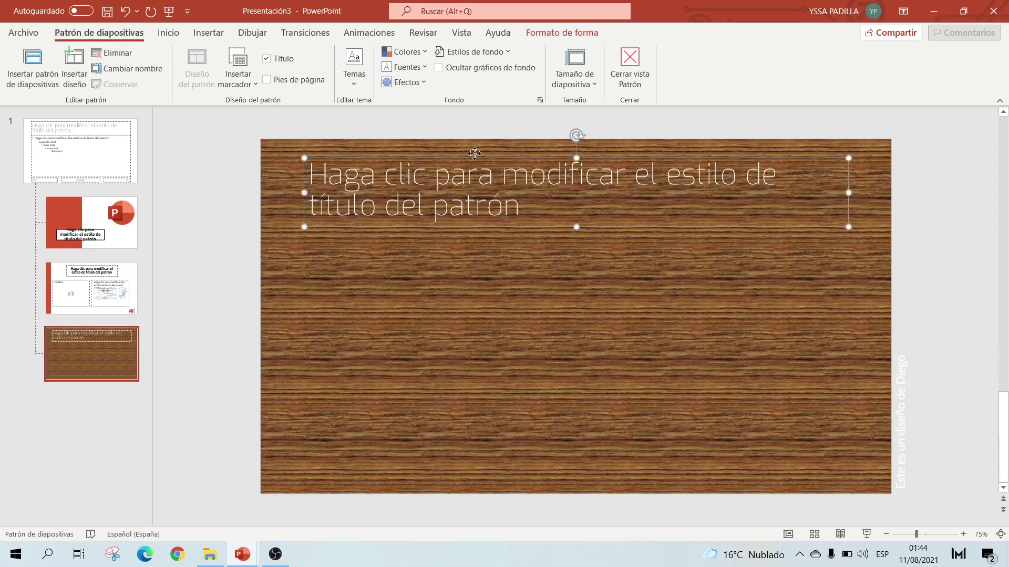
pyautogui.moveTo(306, 192); pyautogui.dragTo(419, 192)
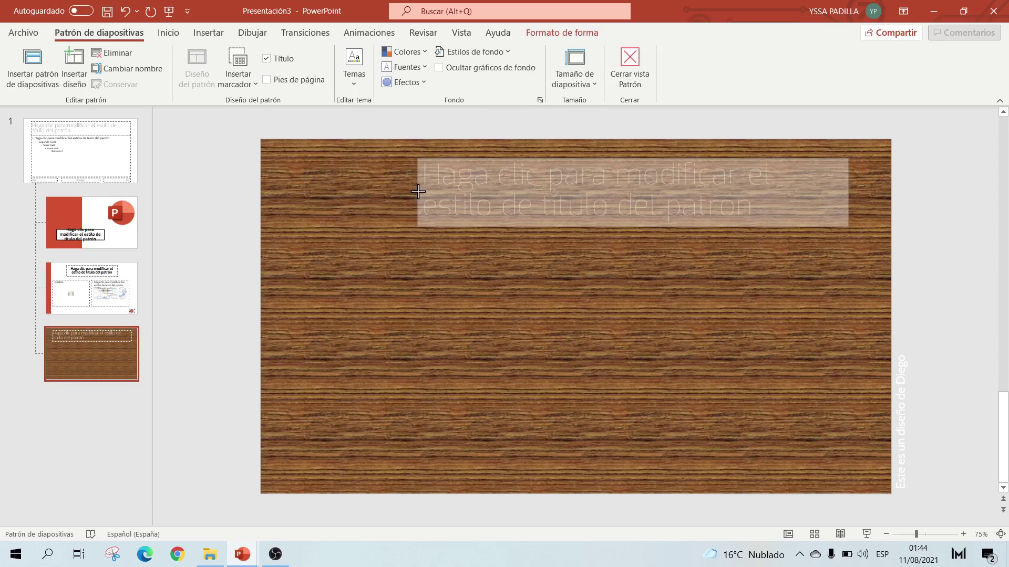
pyautogui.click(638, 270)
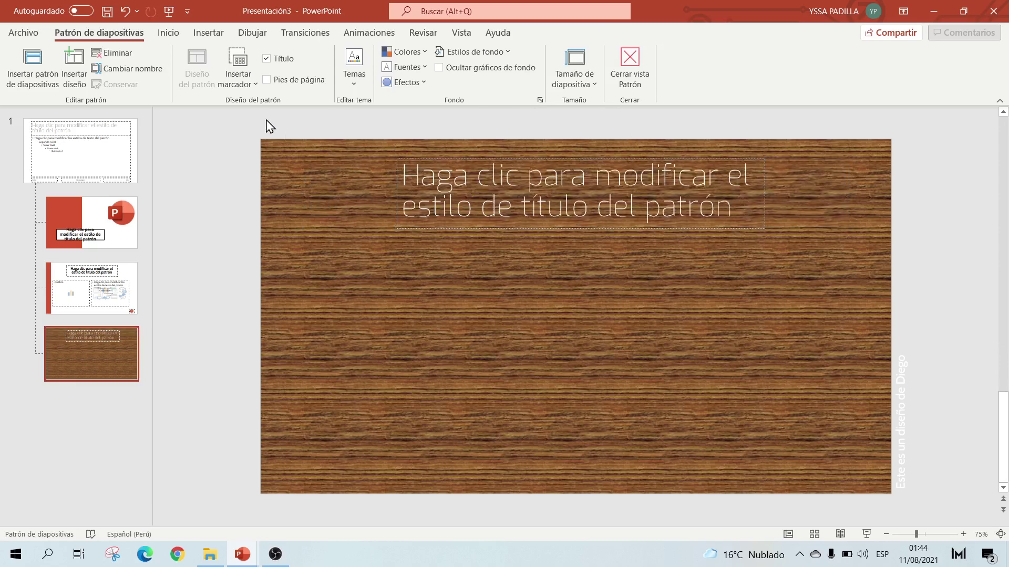
# Draw a bulleted text placeholder across the middle of the wood layout below the title
pyautogui.click(251, 86)
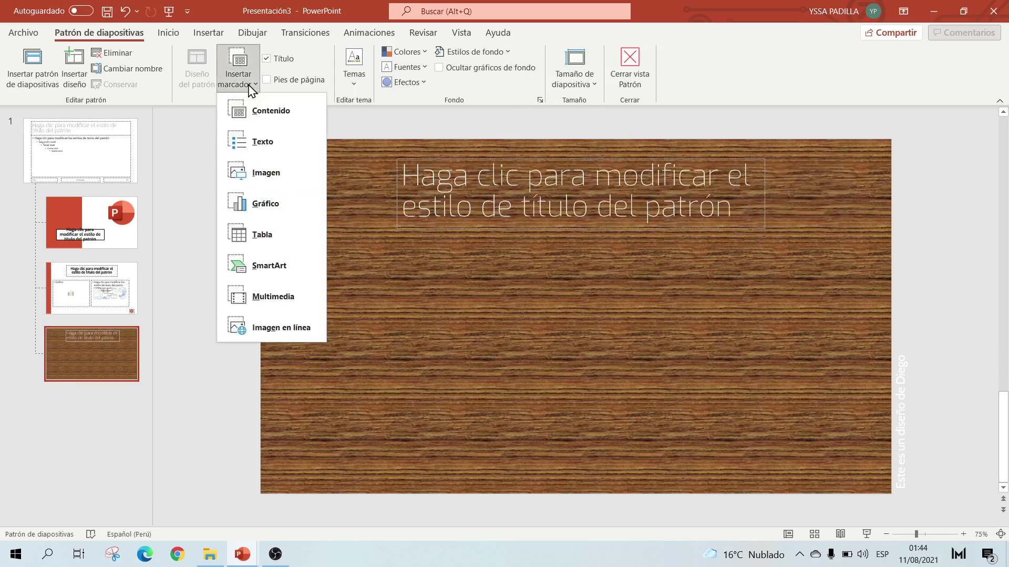
pyautogui.click(266, 144)
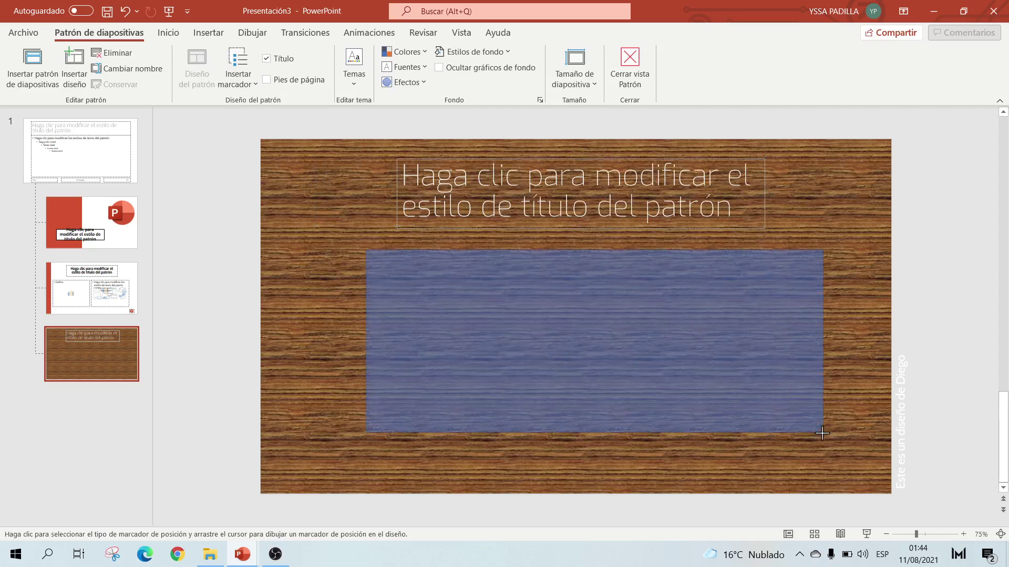
pyautogui.moveTo(442, 284); pyautogui.dragTo(805, 455)
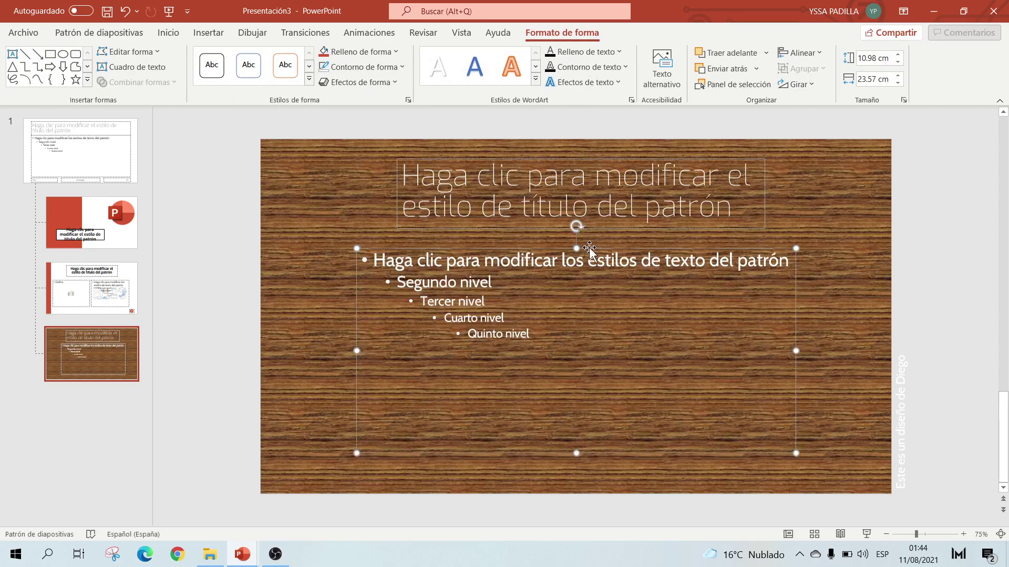
pyautogui.click(321, 198)
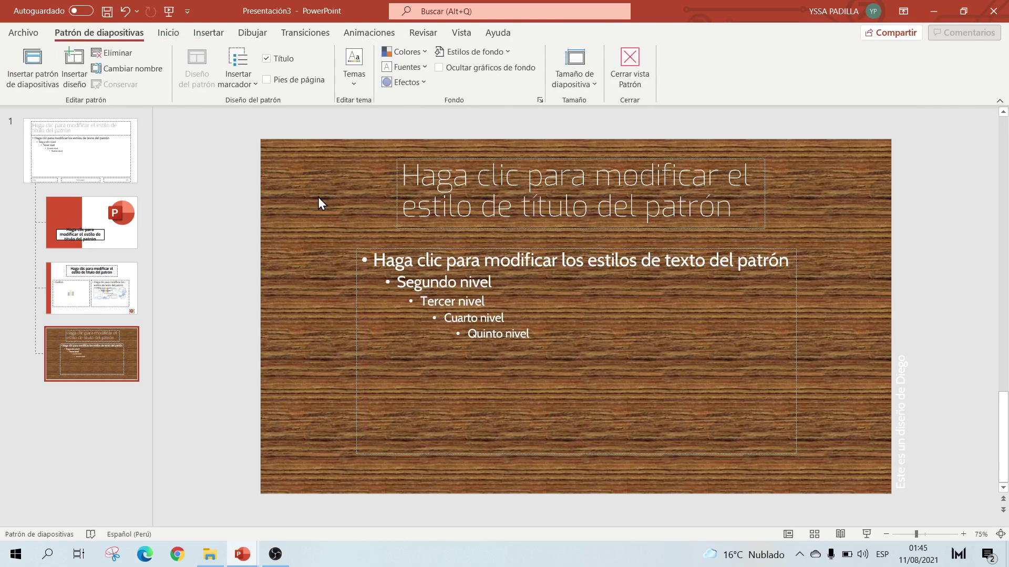
# Close master view, add a third slide with the wood layout, and return to slide 1
pyautogui.click(631, 88)
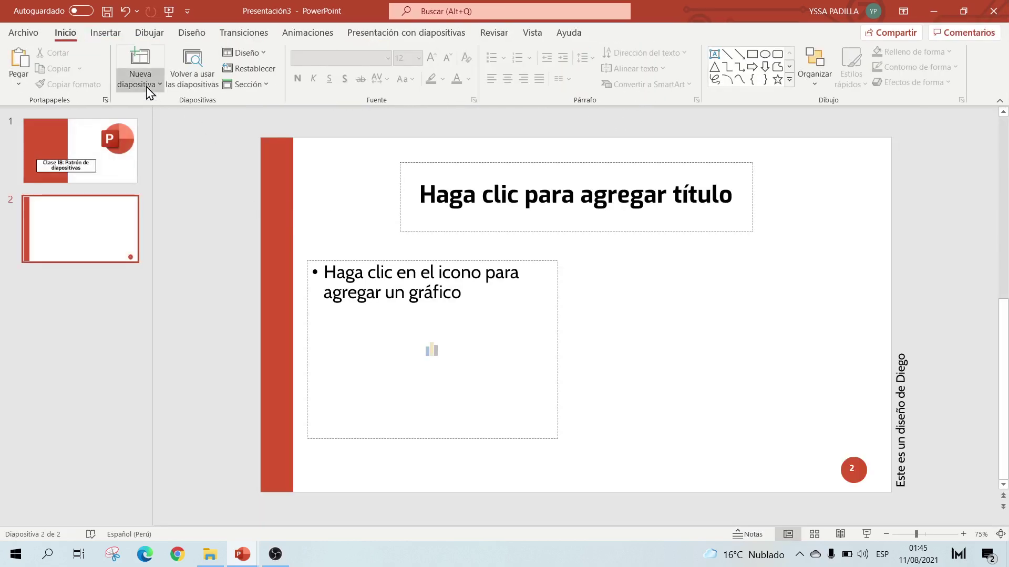
pyautogui.click(149, 87)
pyautogui.click(129, 200)
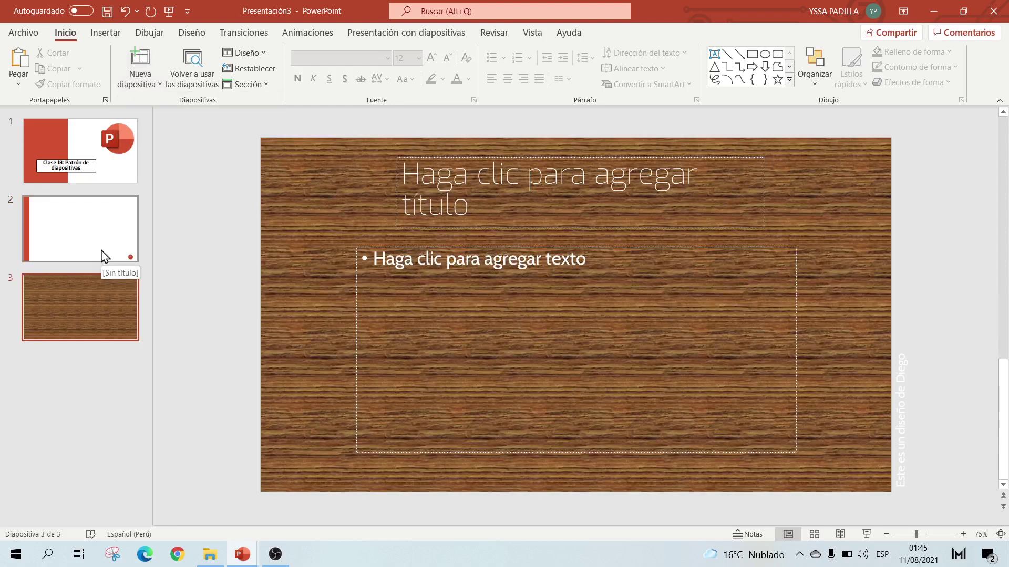
pyautogui.click(78, 251)
pyautogui.click(89, 170)
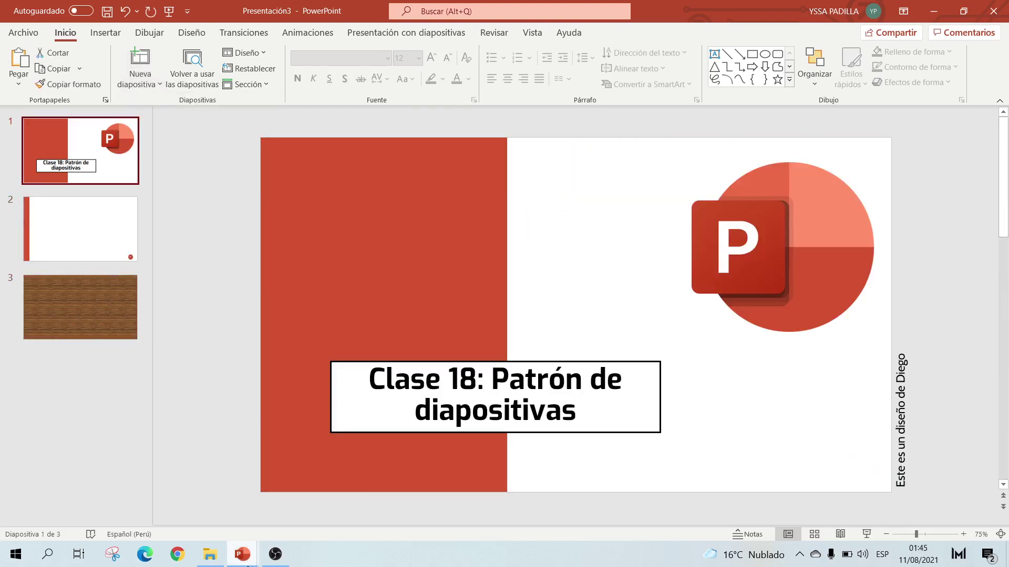
# Switch to the Mathematics presentation and browse its title, two-content and title-only layouts
pyautogui.moveTo(241, 554)
pyautogui.click(117, 495)
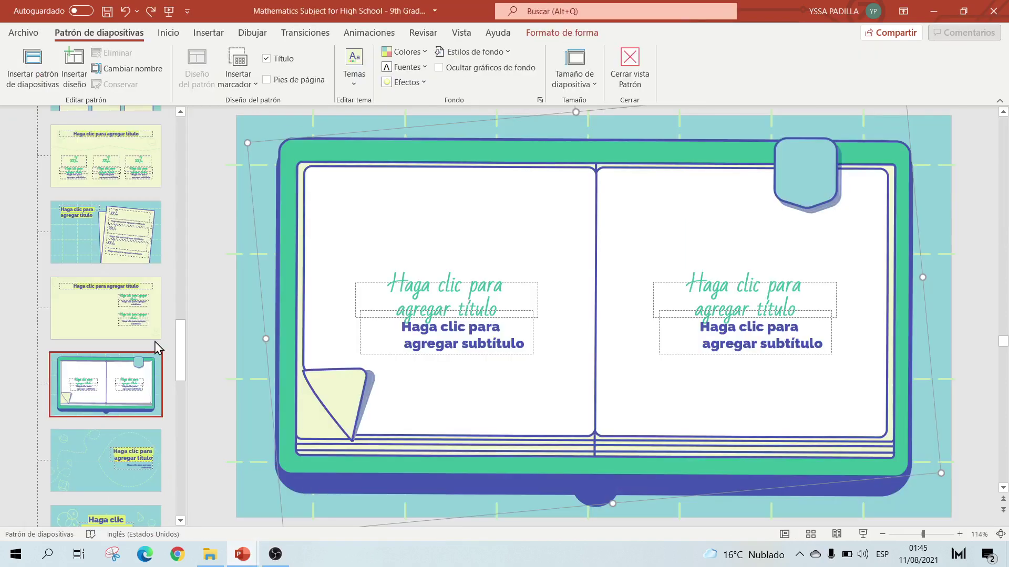
pyautogui.scroll(3, 154, 342)
pyautogui.moveTo(180, 314); pyautogui.dragTo(180, 129)
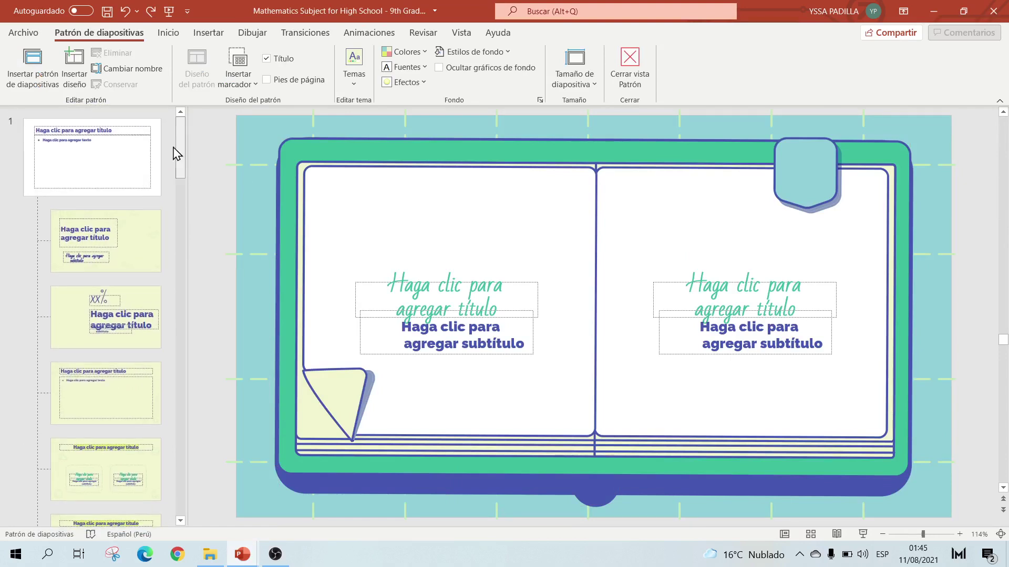
pyautogui.click(128, 232)
pyautogui.scroll(-1, 117, 243)
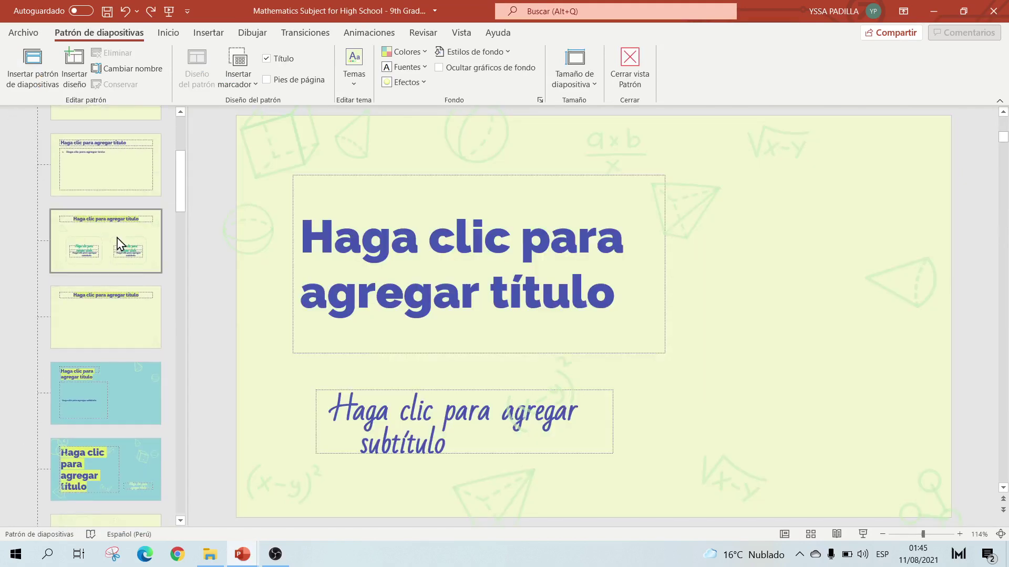
pyautogui.click(119, 244)
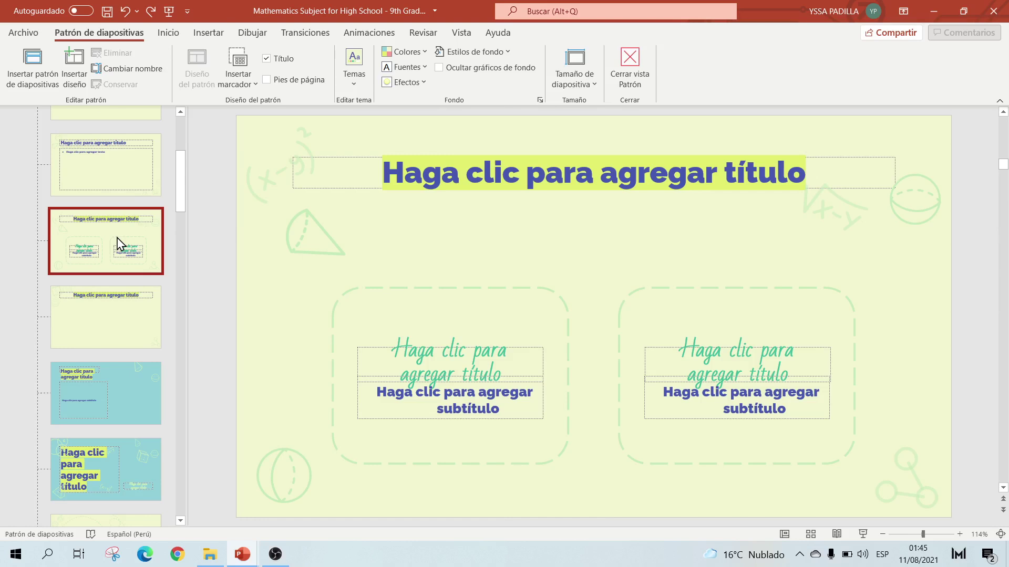
pyautogui.click(102, 336)
# View the big-title teal layout, then close the Mathematics master view
pyautogui.scroll(-1, 108, 370)
pyautogui.scroll(-1, 106, 375)
pyautogui.click(107, 376)
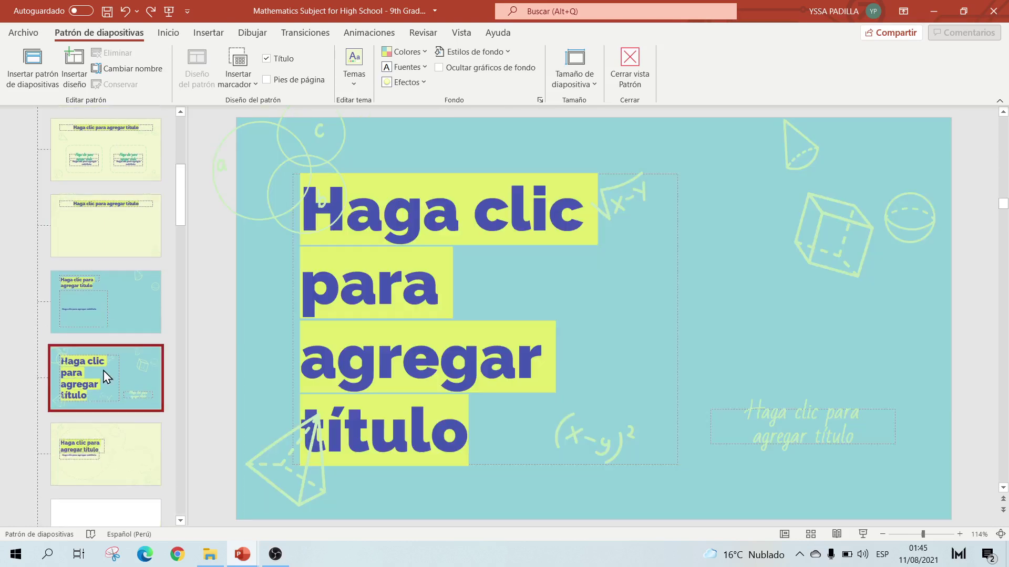
pyautogui.click(410, 187)
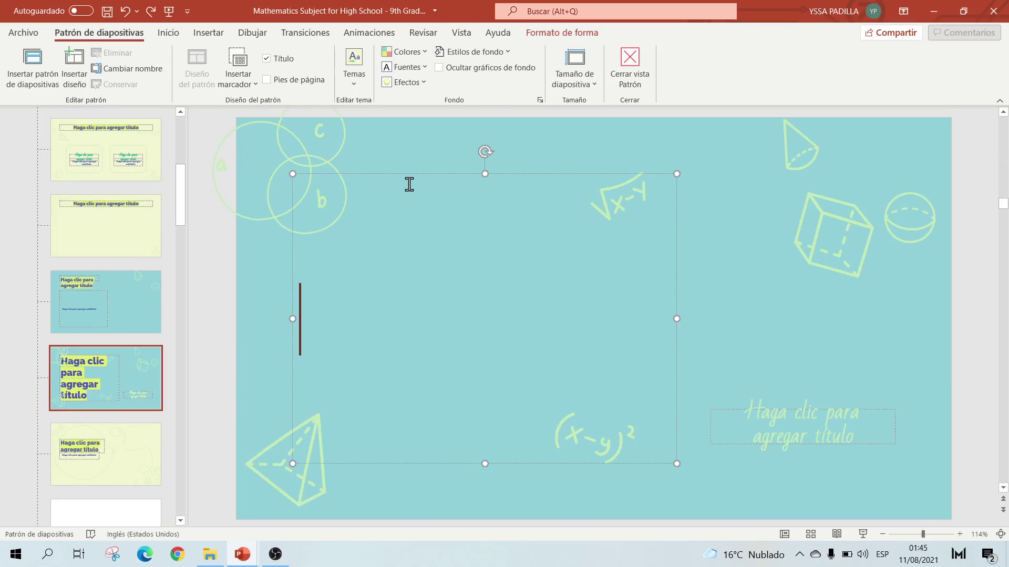
pyautogui.click(630, 66)
pyautogui.moveTo(181, 189); pyautogui.dragTo(185, 131)
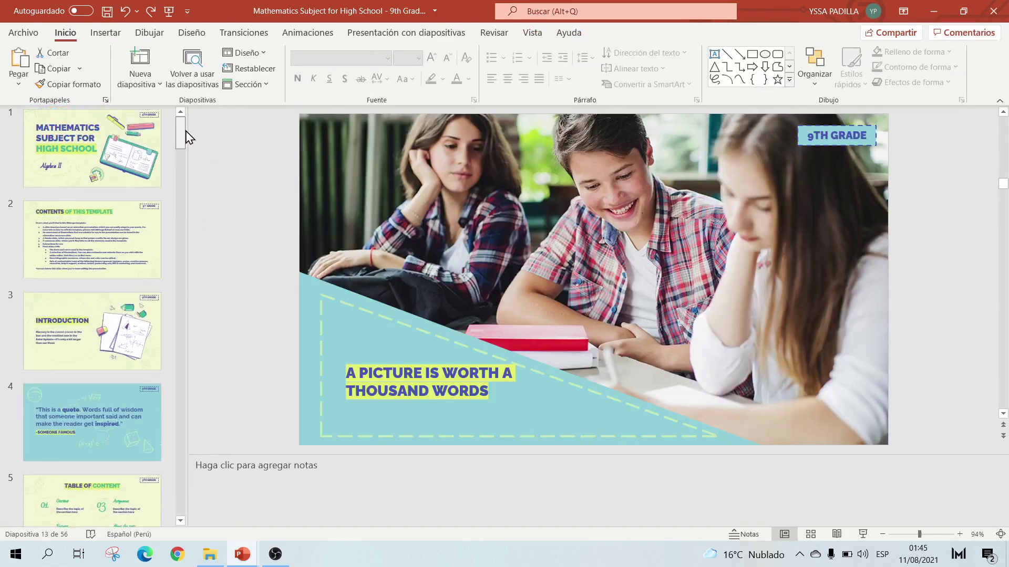
pyautogui.click(237, 558)
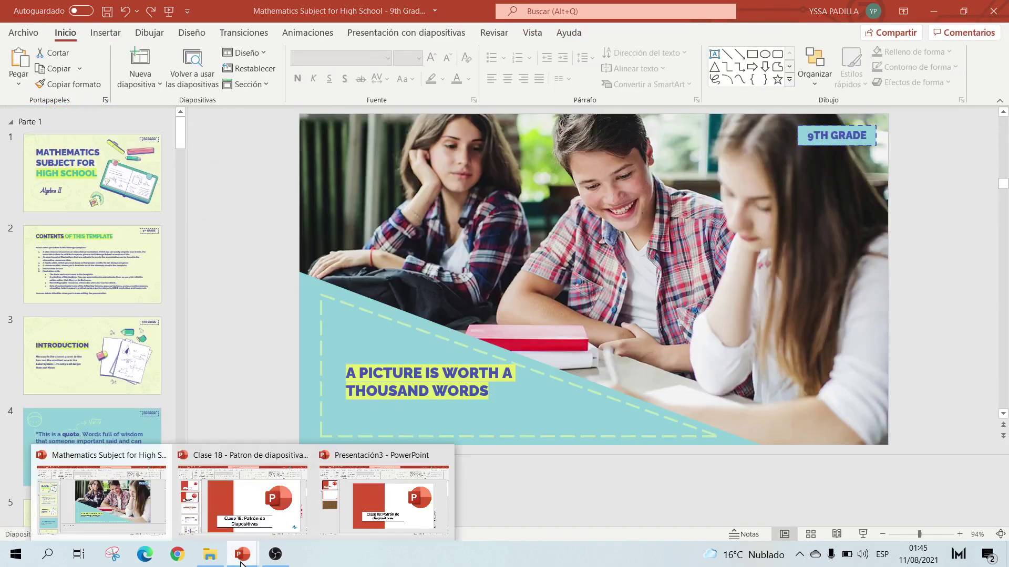
# Nudge the red bar on Clase 18's slide 2 left and back right, then return to Presentación3
pyautogui.click(278, 504)
pyautogui.click(309, 301)
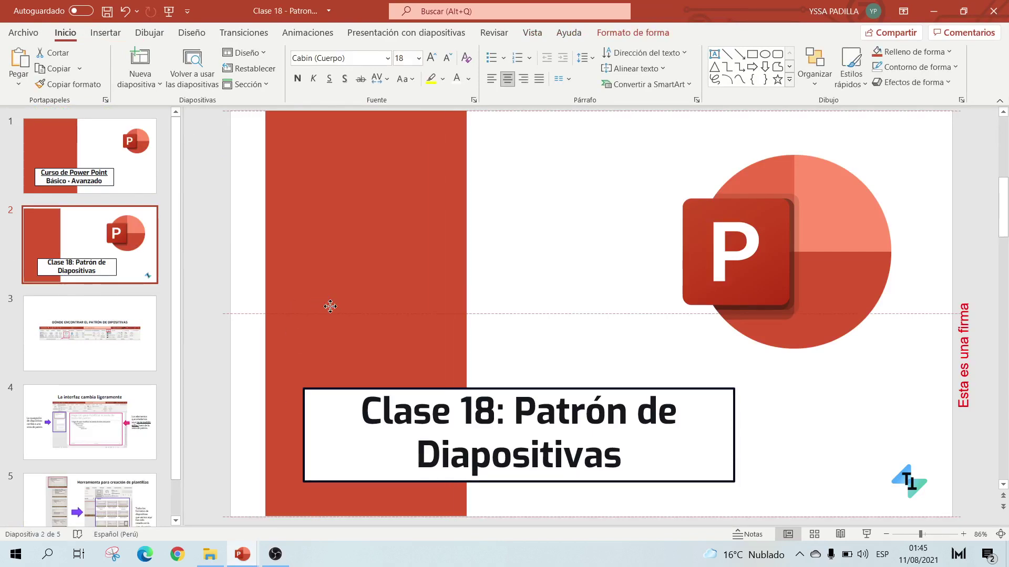
pyautogui.moveTo(330, 307); pyautogui.dragTo(296, 307)
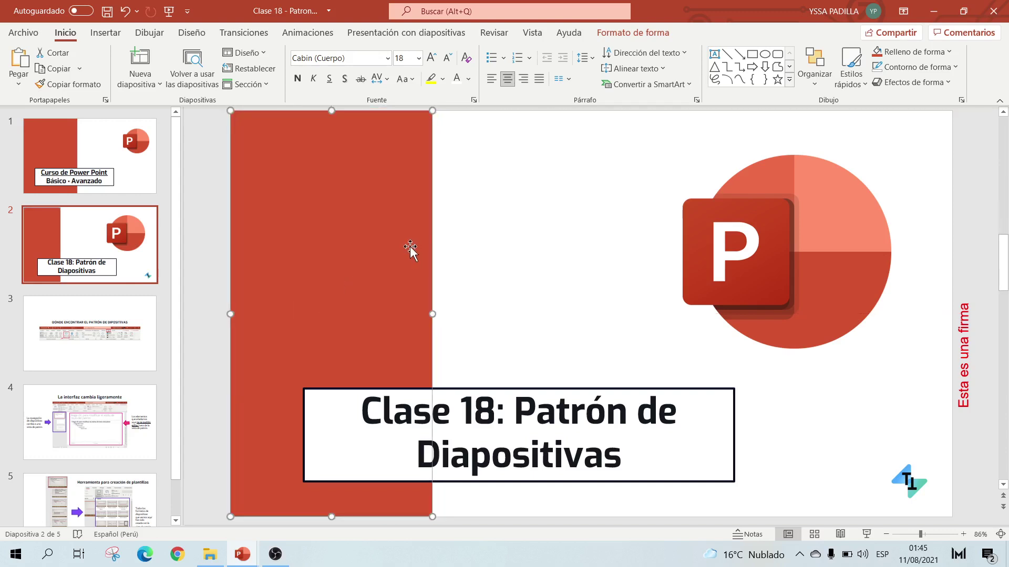
pyautogui.moveTo(375, 256); pyautogui.dragTo(419, 265)
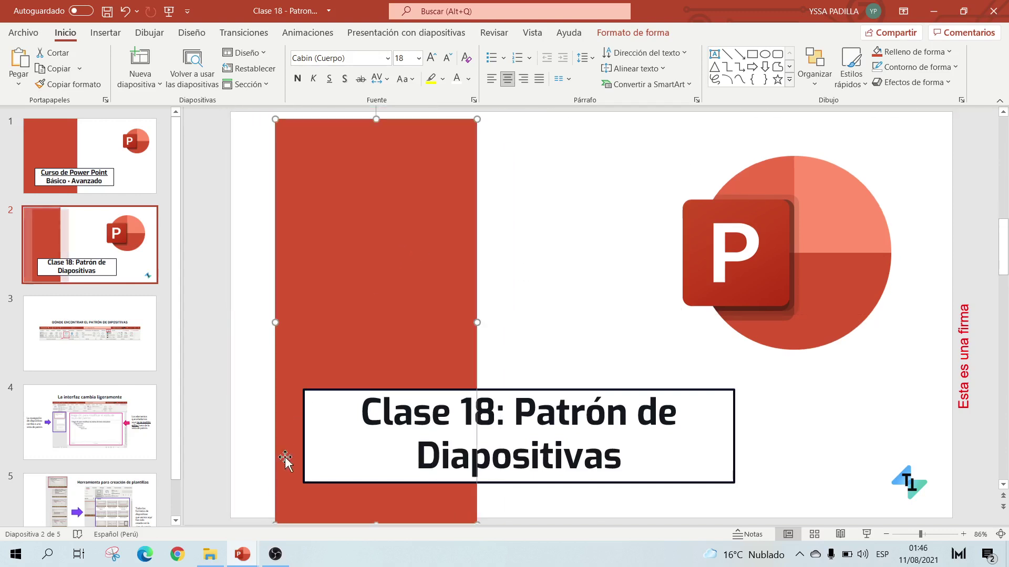
pyautogui.click(322, 515)
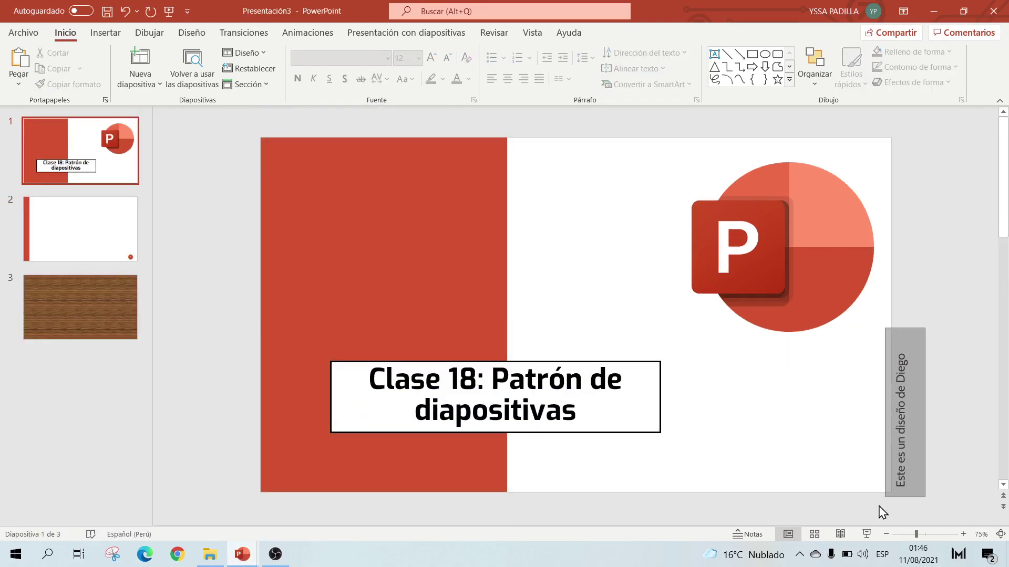
pyautogui.moveTo(940, 367); pyautogui.dragTo(875, 520)
pyautogui.moveTo(938, 316); pyautogui.dragTo(872, 500)
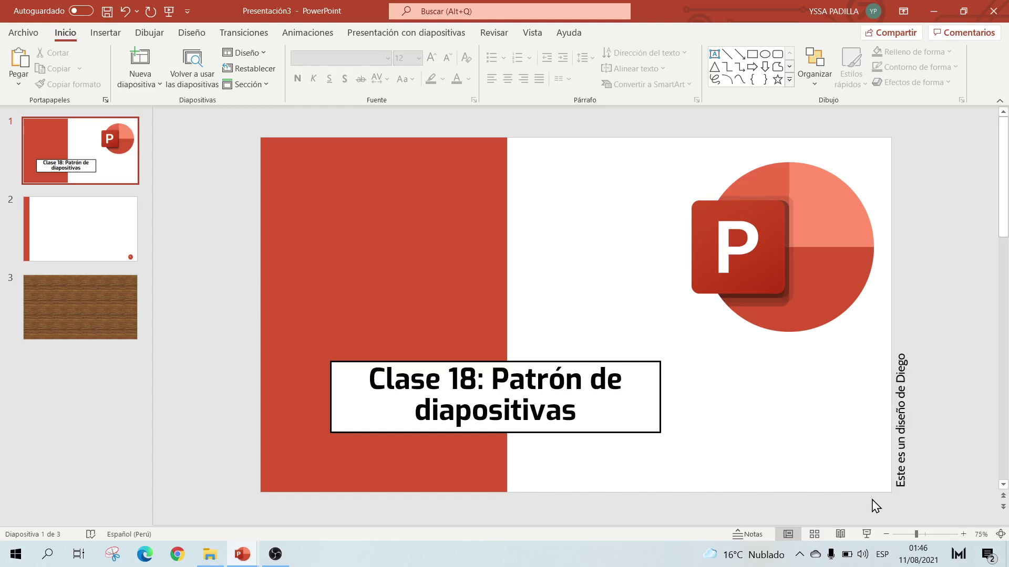
pyautogui.moveTo(957, 325); pyautogui.dragTo(859, 512)
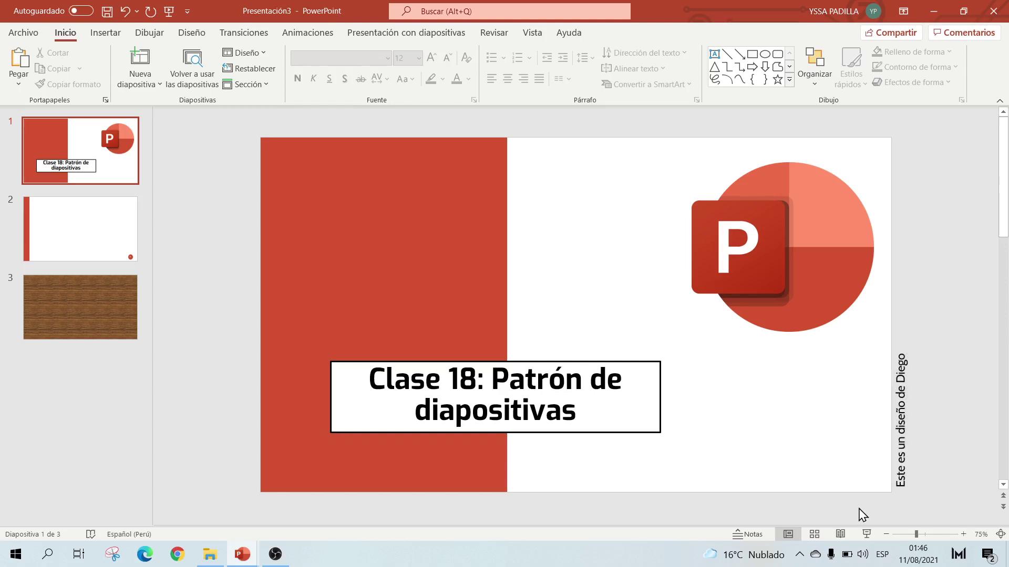